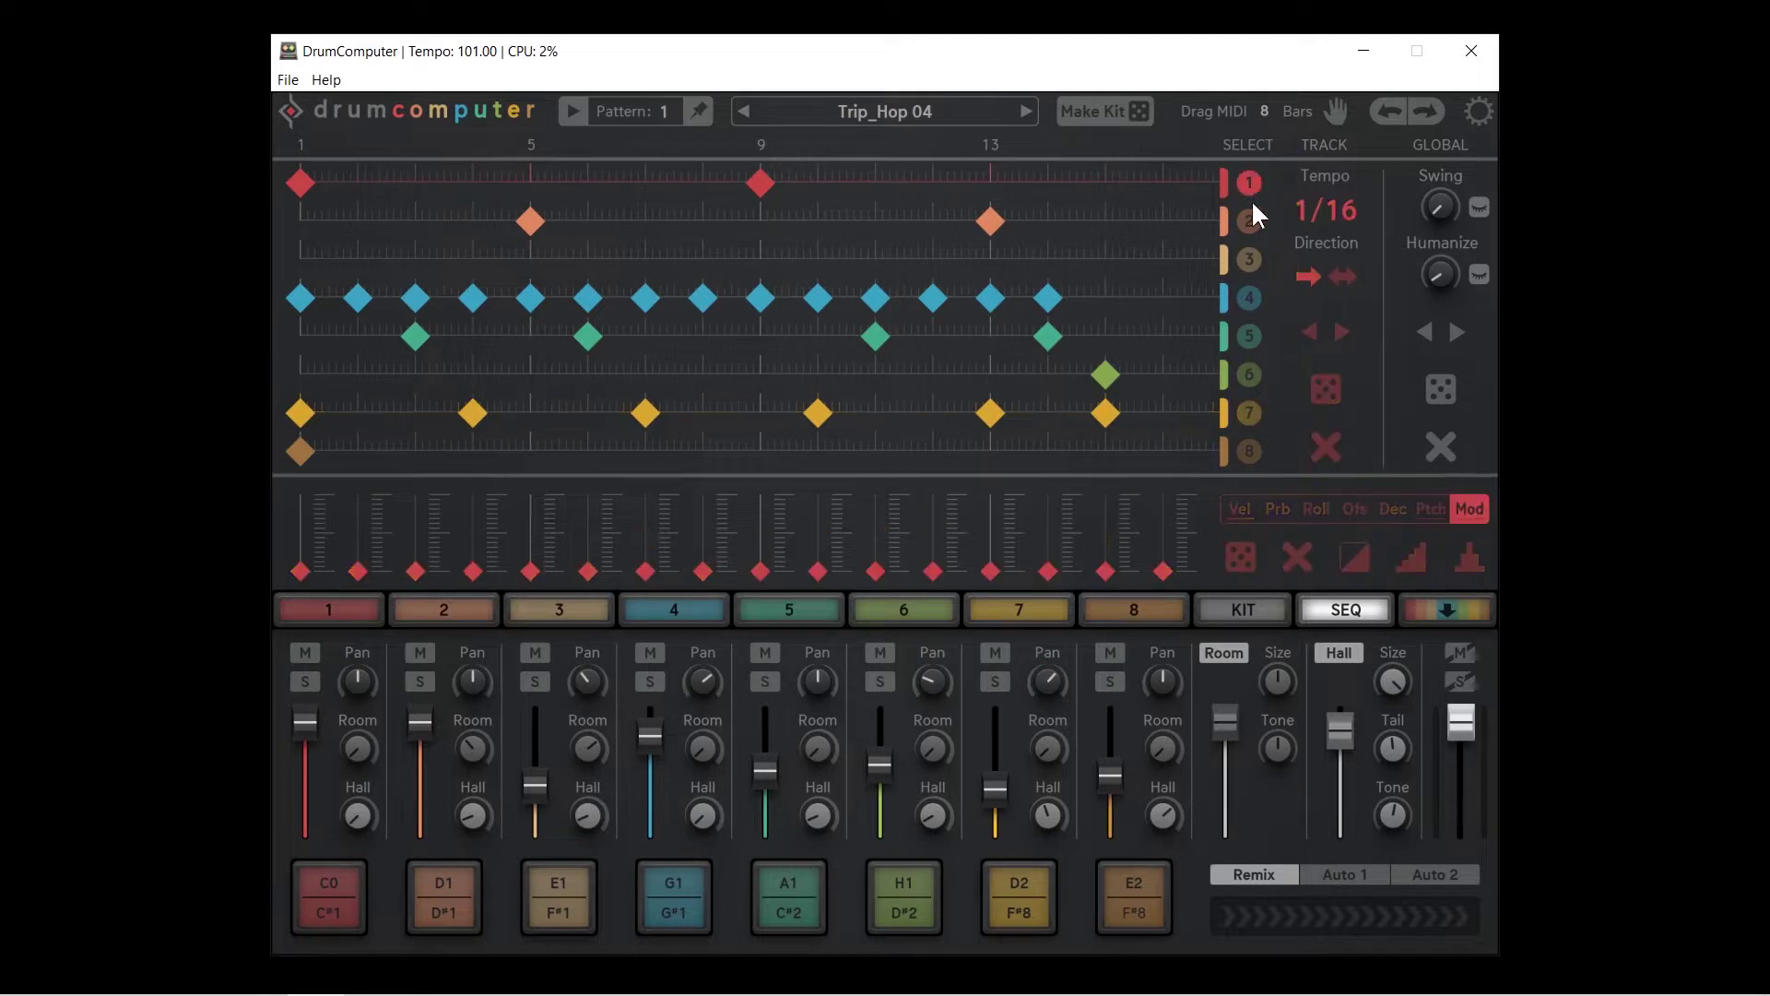
Look through the sequencer tracks and the sound-editing pages of instruments 1 to 8, returning to the sequencer
left_click(1250, 256)
left_click(1250, 450)
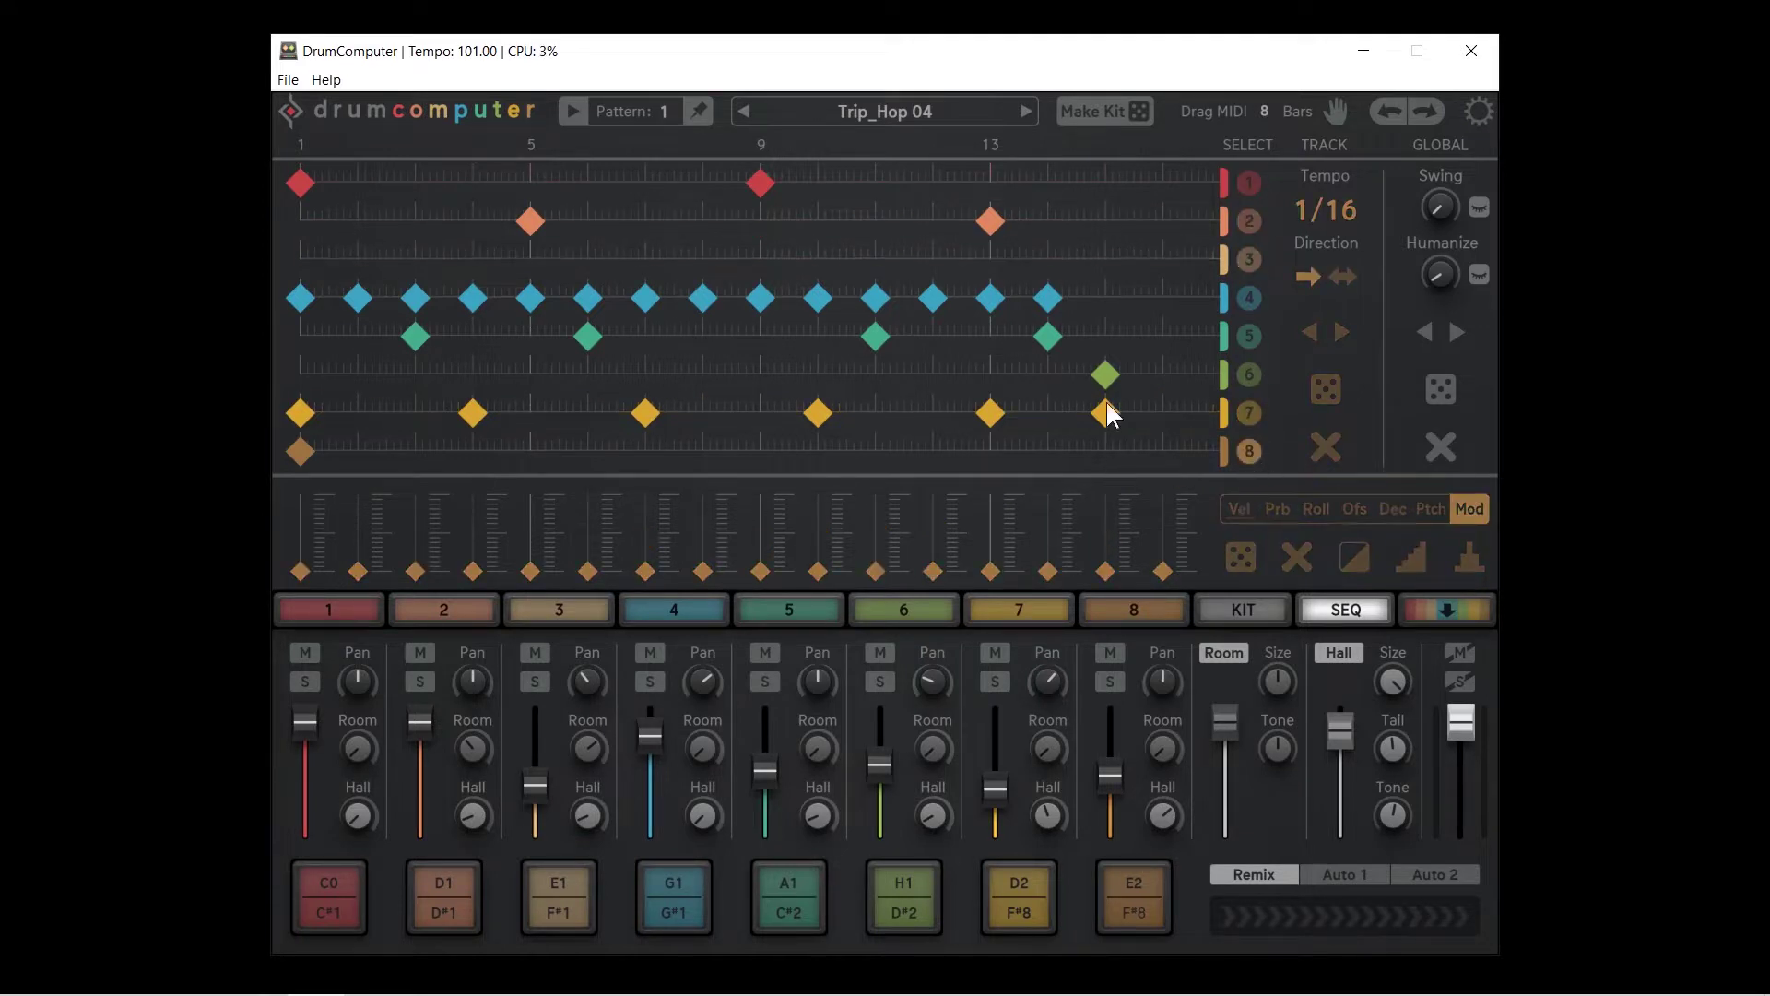
left_click_drag(367, 616, 1322, 609)
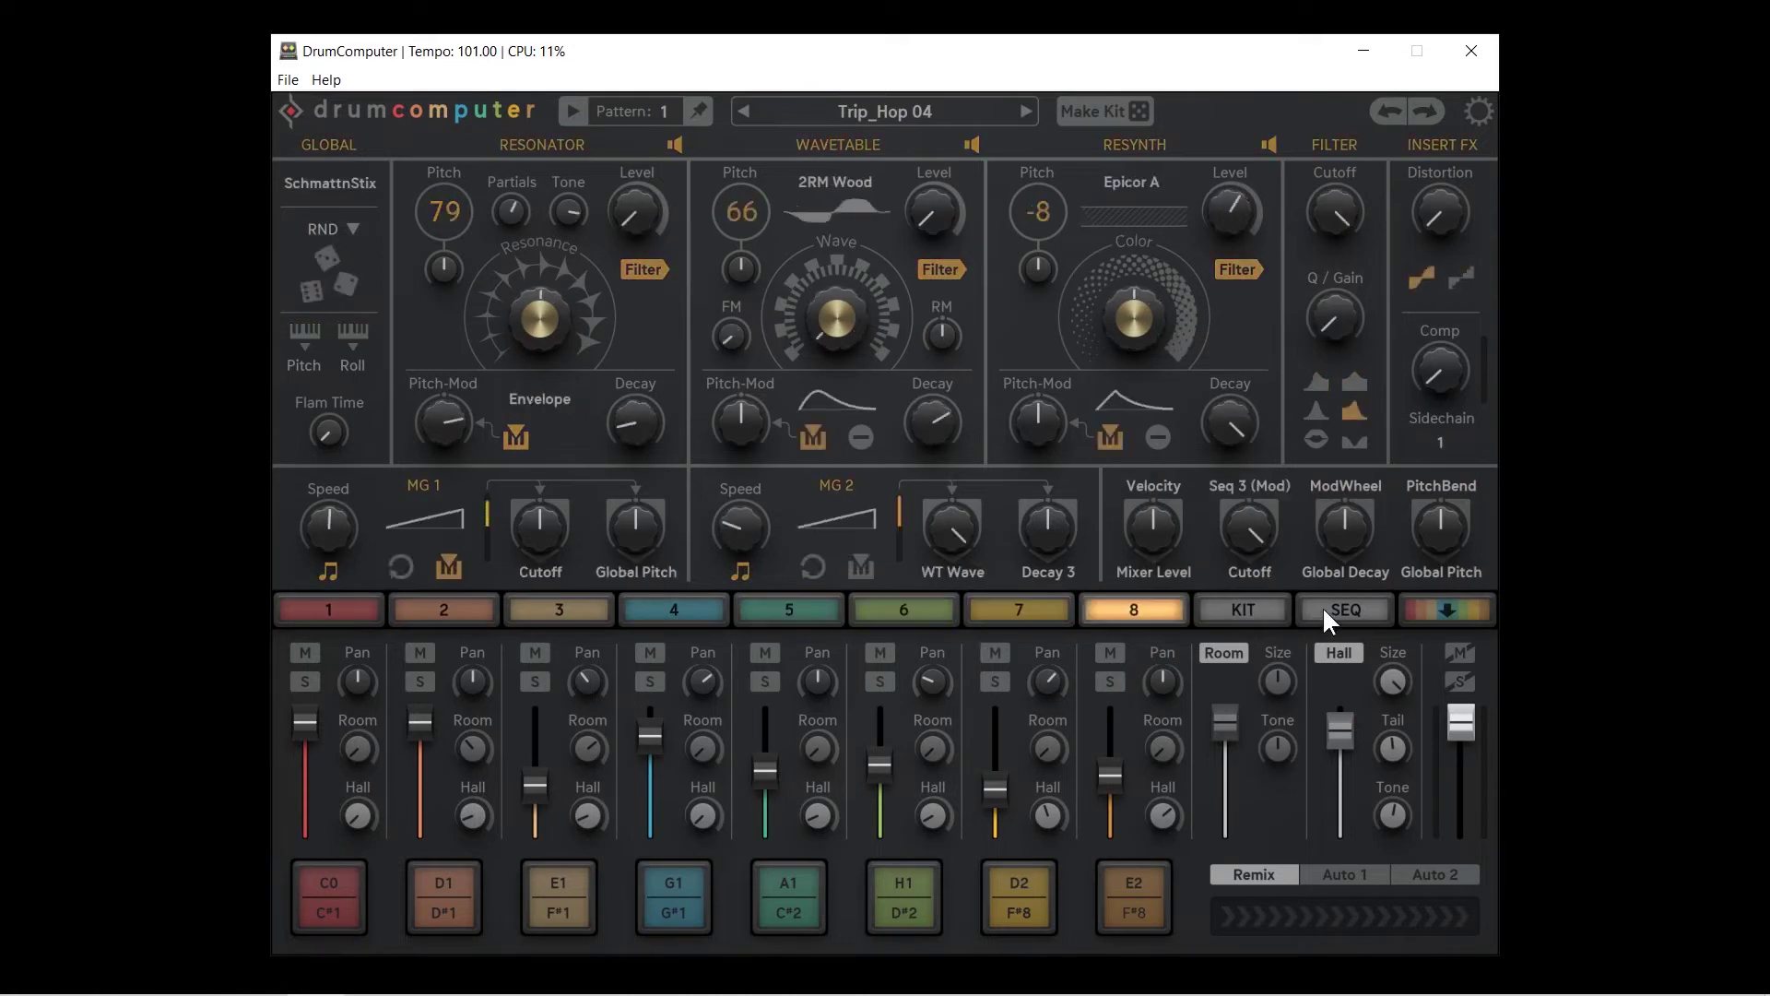
left_click(1328, 608)
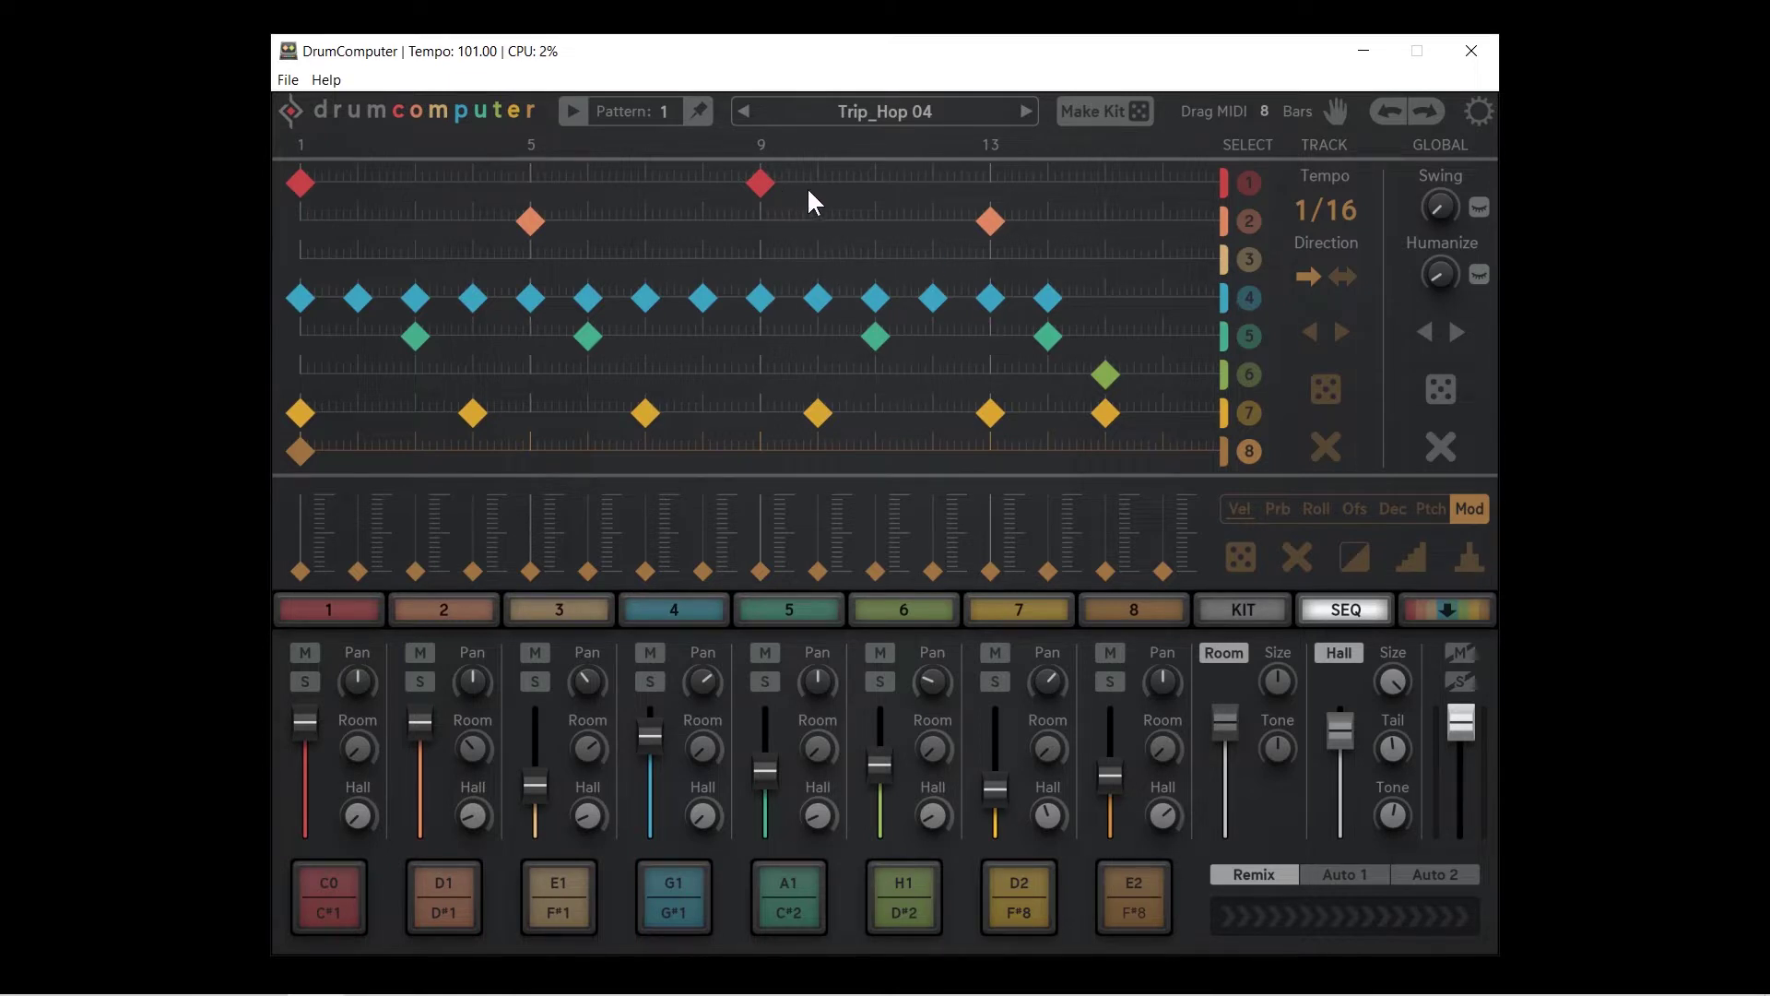
Fill steps 10 to 16 of track 1 with hits and start pattern playback
left_click(873, 186)
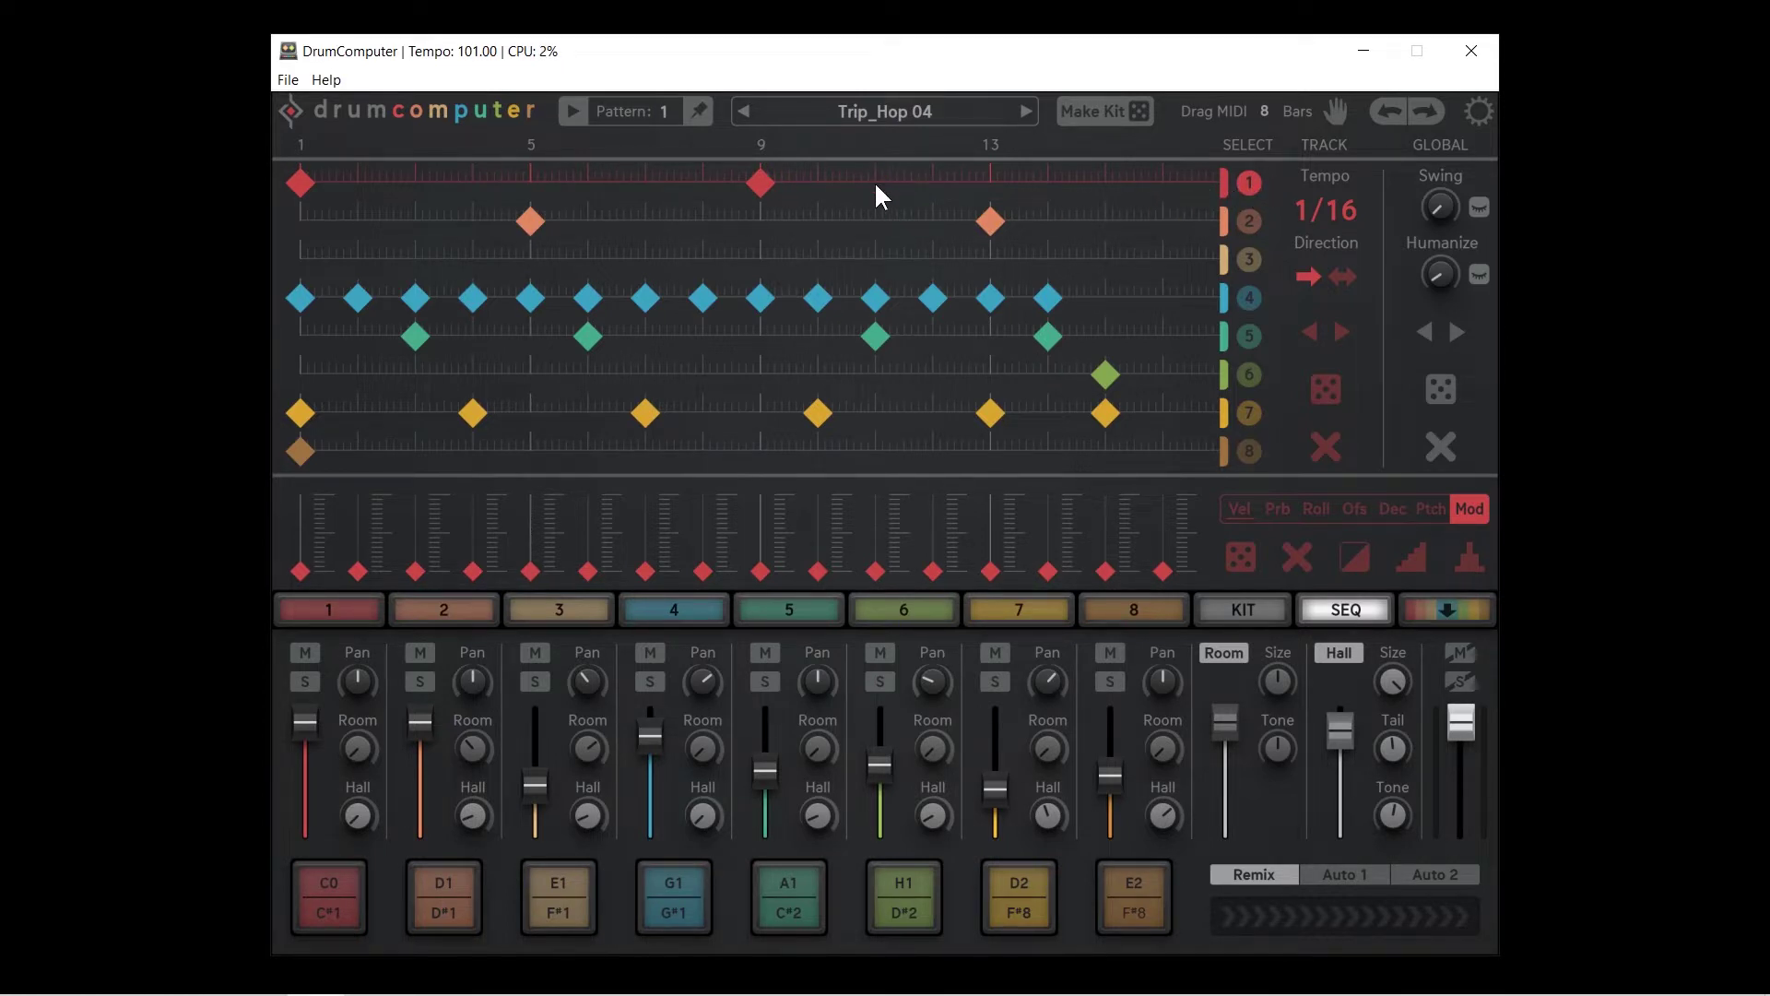
left_click_drag(817, 182, 1147, 185)
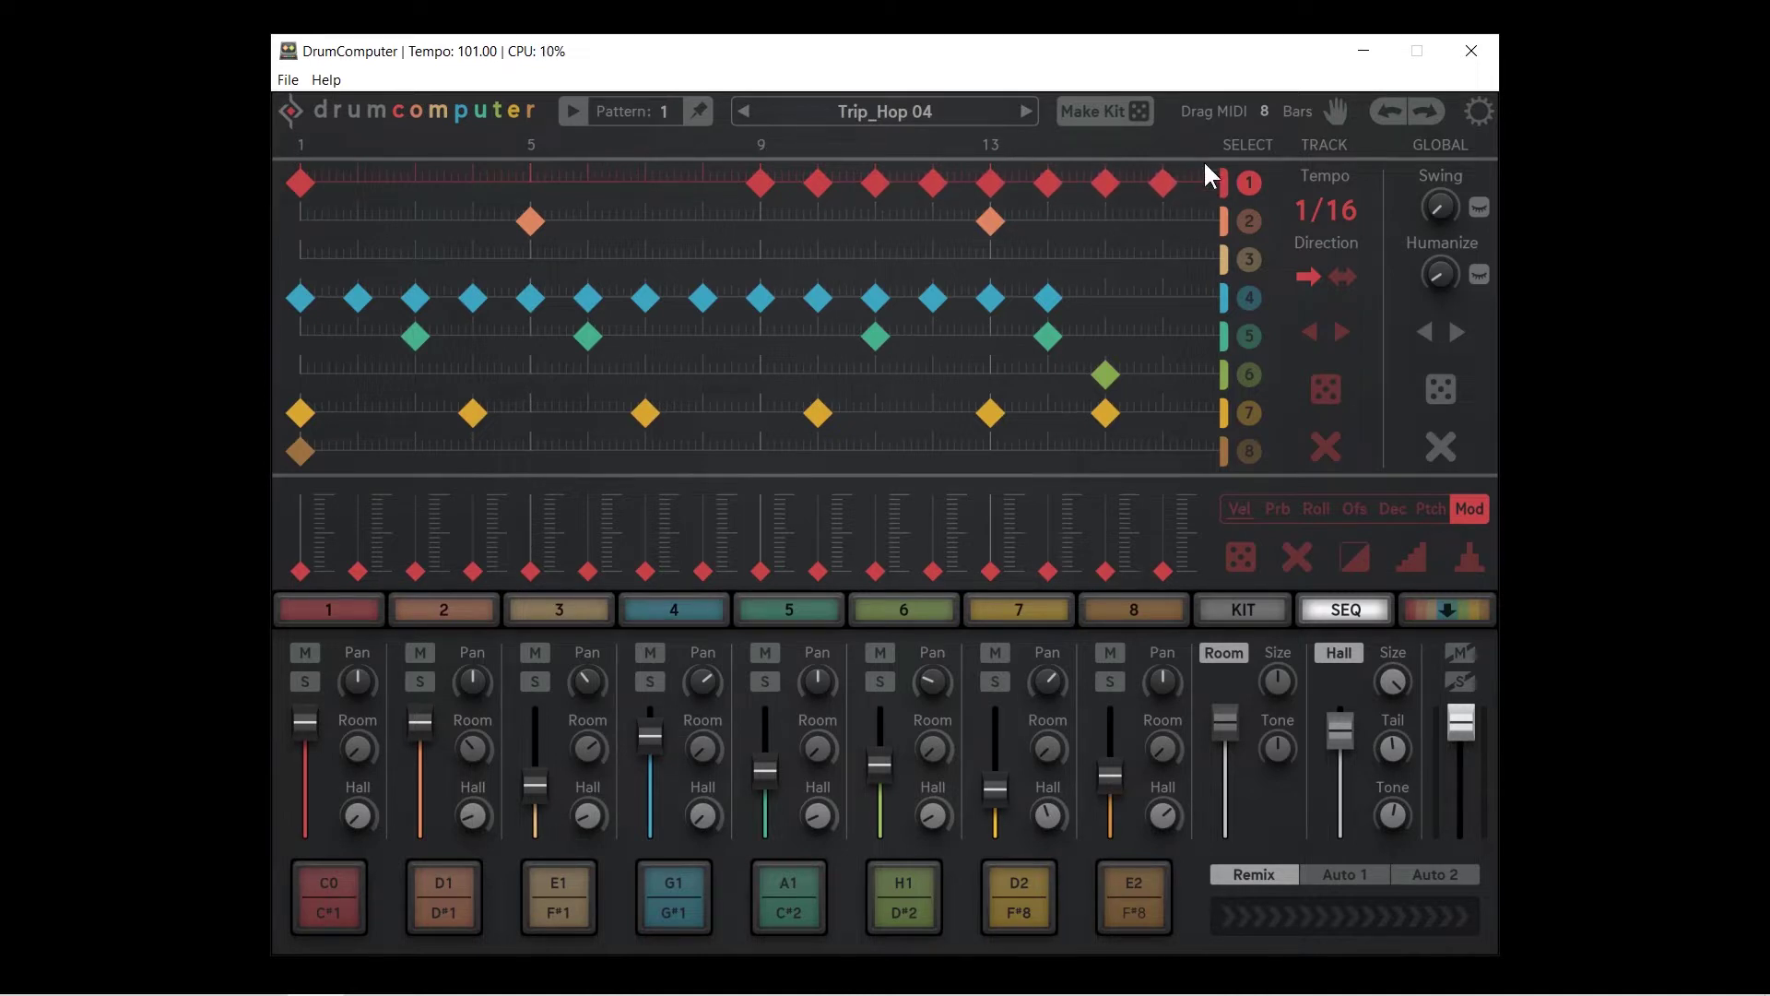
left_click(572, 114)
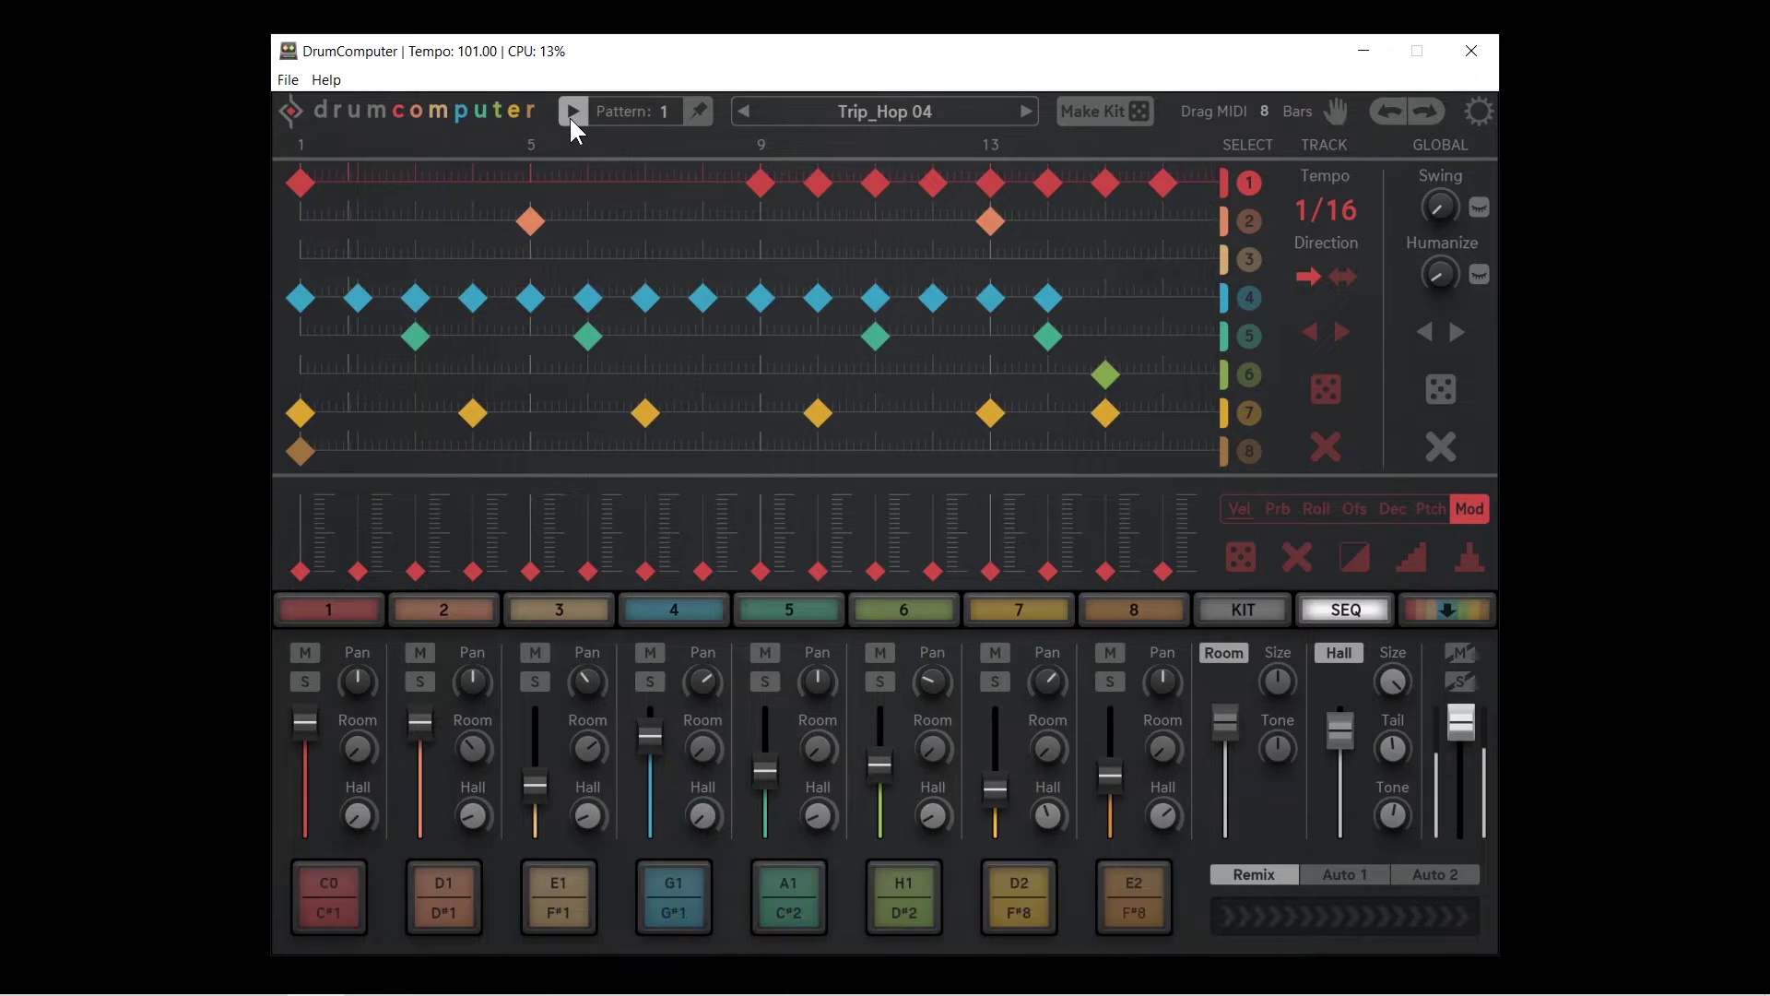
Remove track 1's hits on steps 12 and 15 and add hits on those steps of track 2
left_click(932, 183)
left_click(932, 221)
left_click(1106, 182)
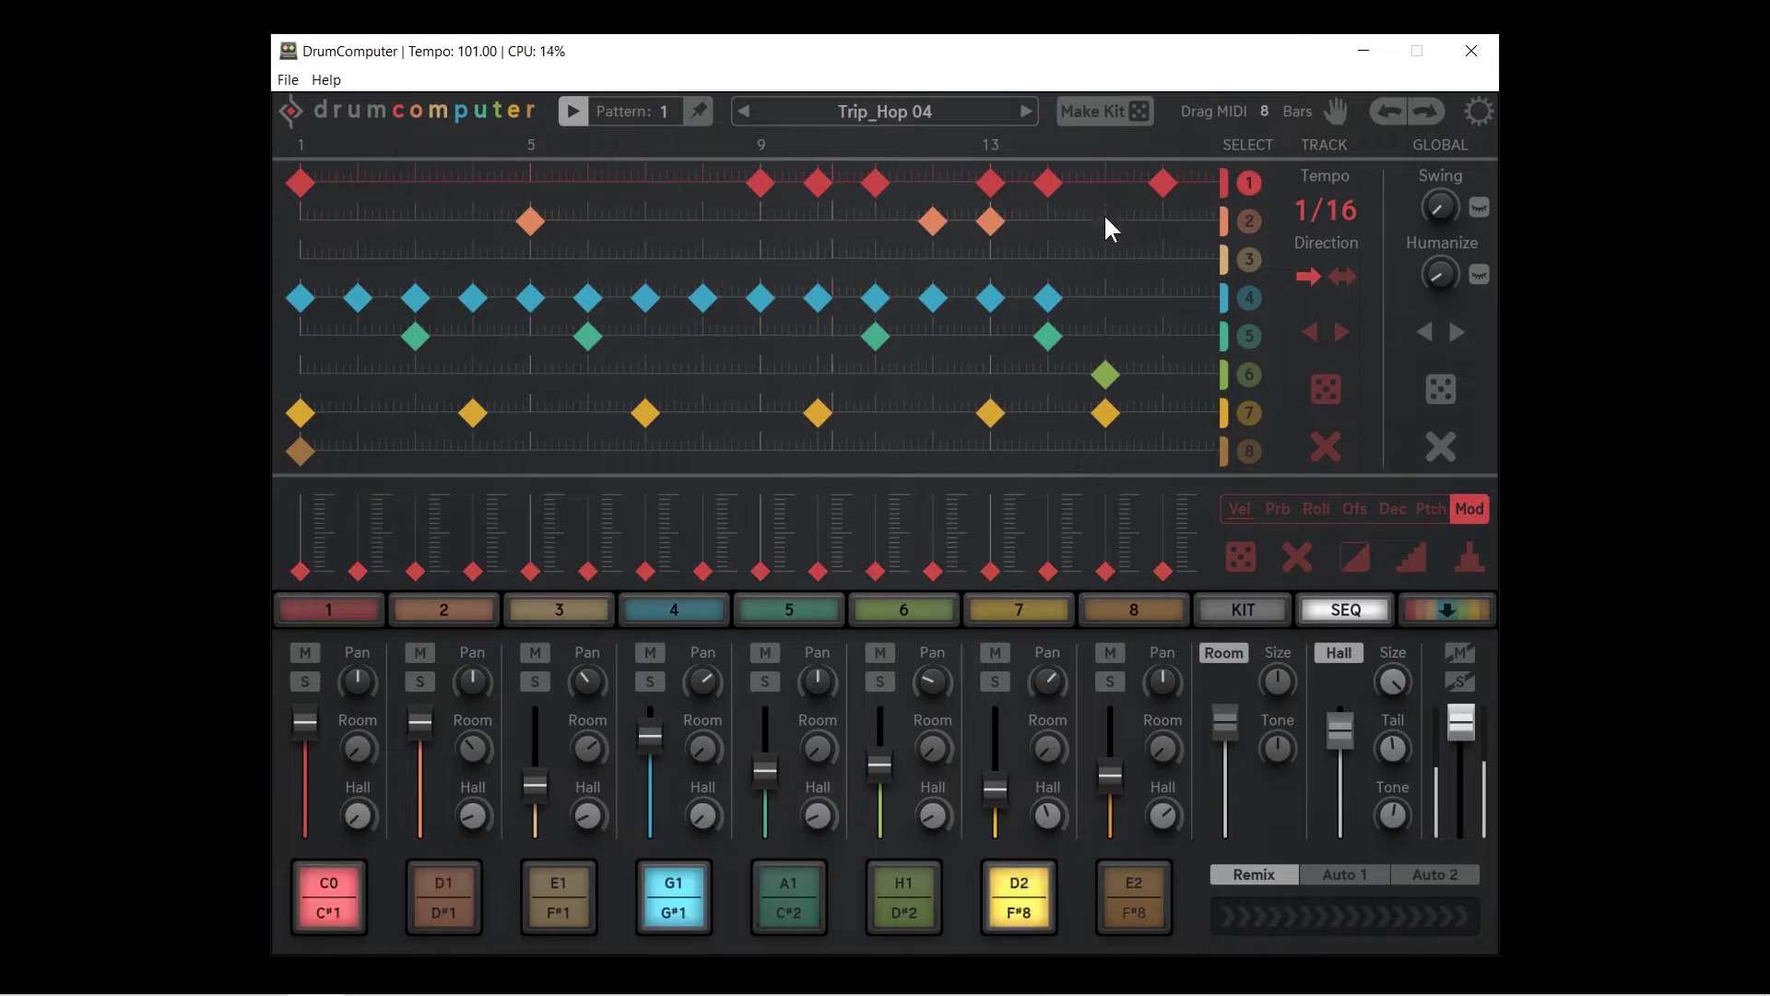
left_click(1105, 221)
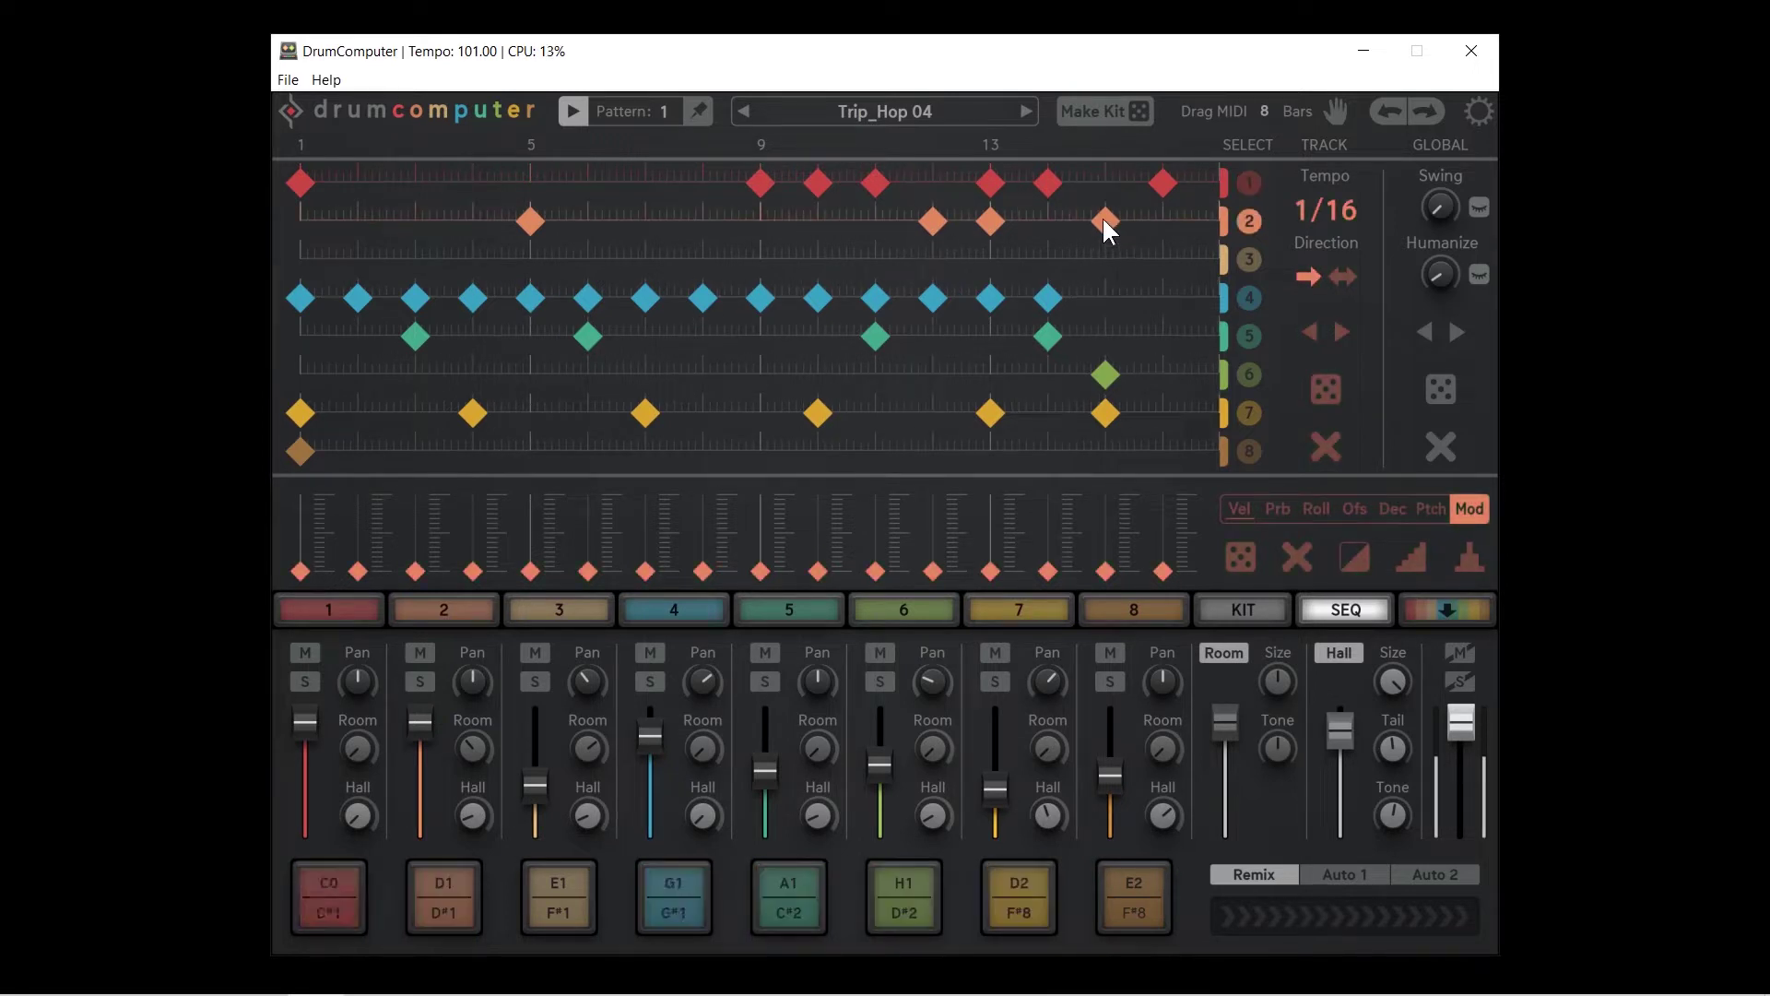
Add hits to track 3 on steps 4, 7, 14 and 16
left_click(636, 259)
left_click(1047, 259)
left_click(1164, 260)
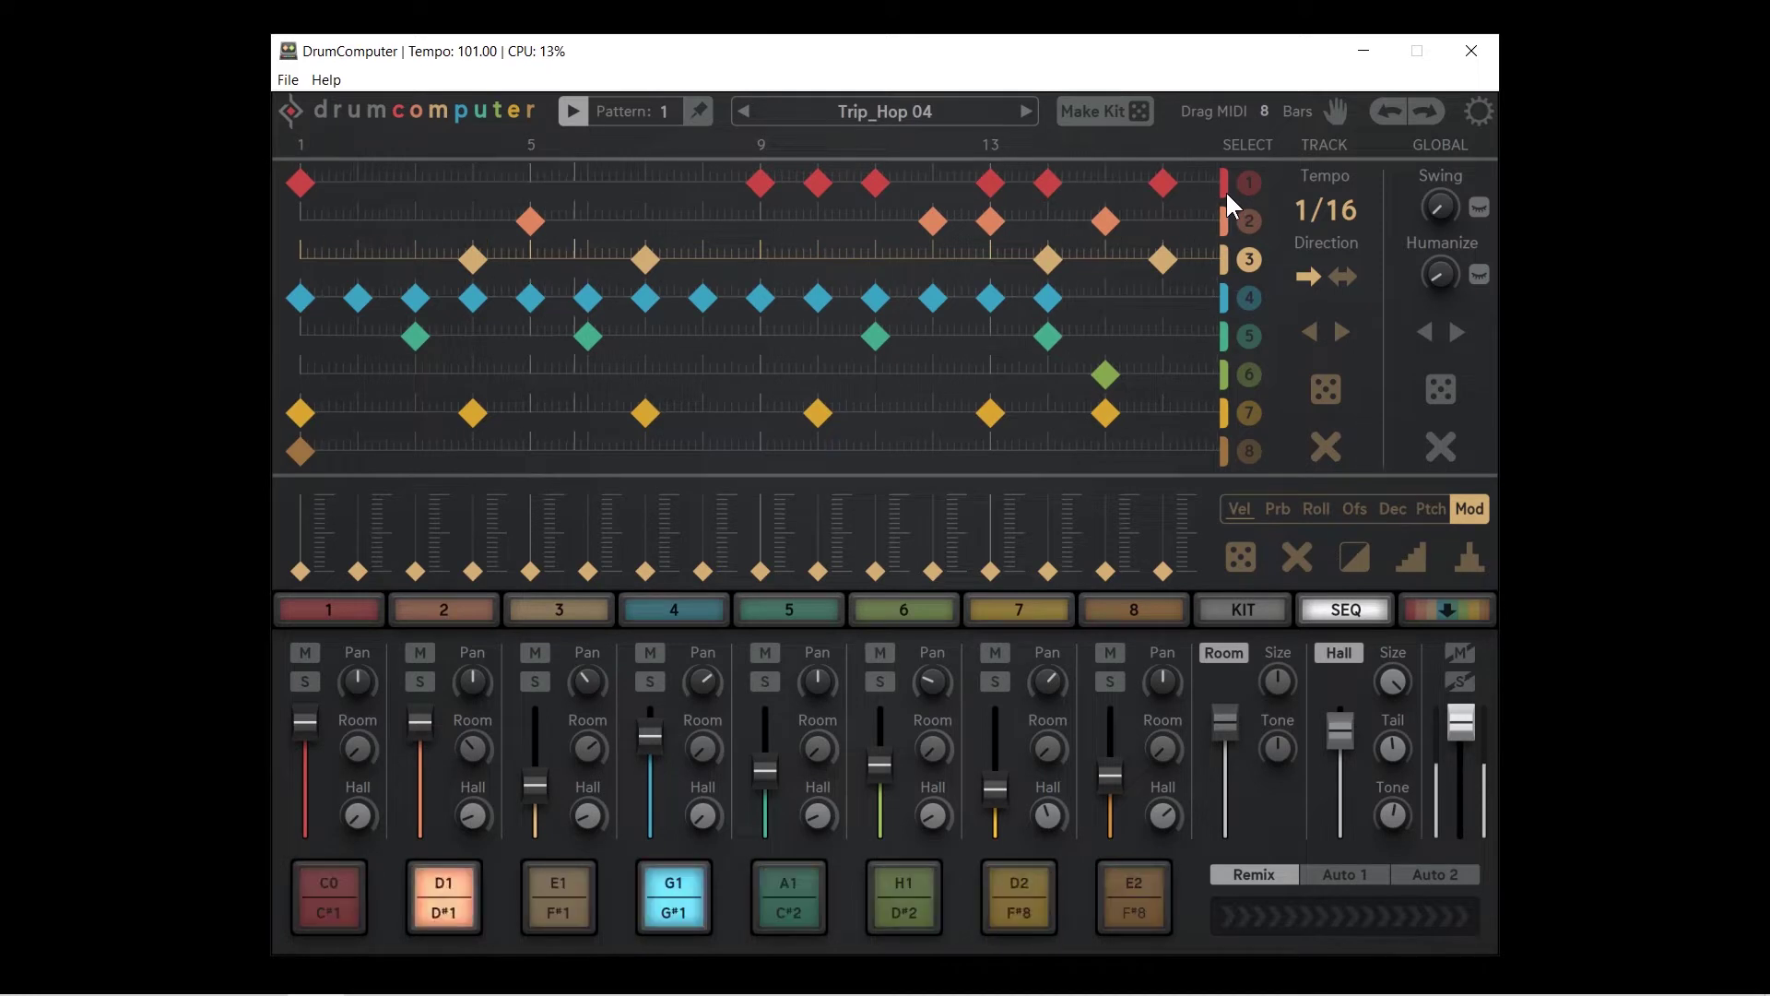
Shorten the loop lengths of tracks 1, 2, 3 and 4 to 4, 8, 6 and 12 steps respectively
mouse_move(1223, 186)
left_mouse_down()
mouse_move(596, 150)
mouse_move(528, 162)
mouse_move(523, 197)
left_mouse_up()
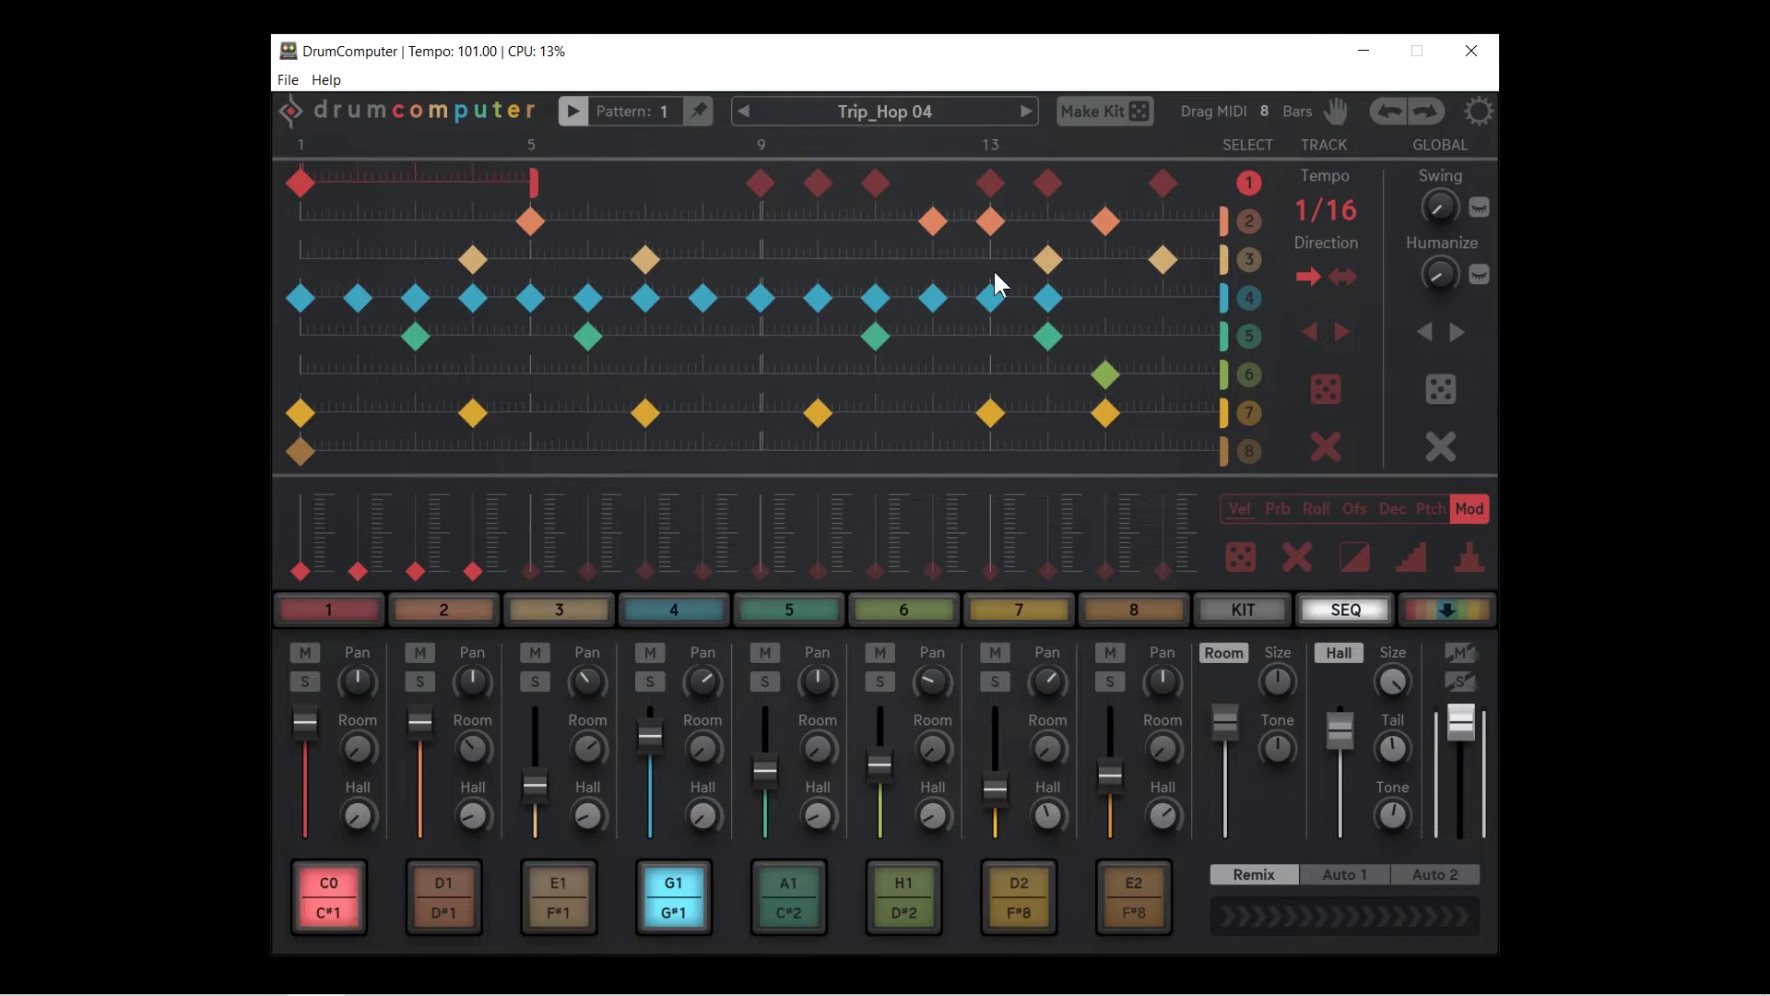
left_click_drag(1234, 228, 763, 226)
left_click_drag(1223, 262, 659, 281)
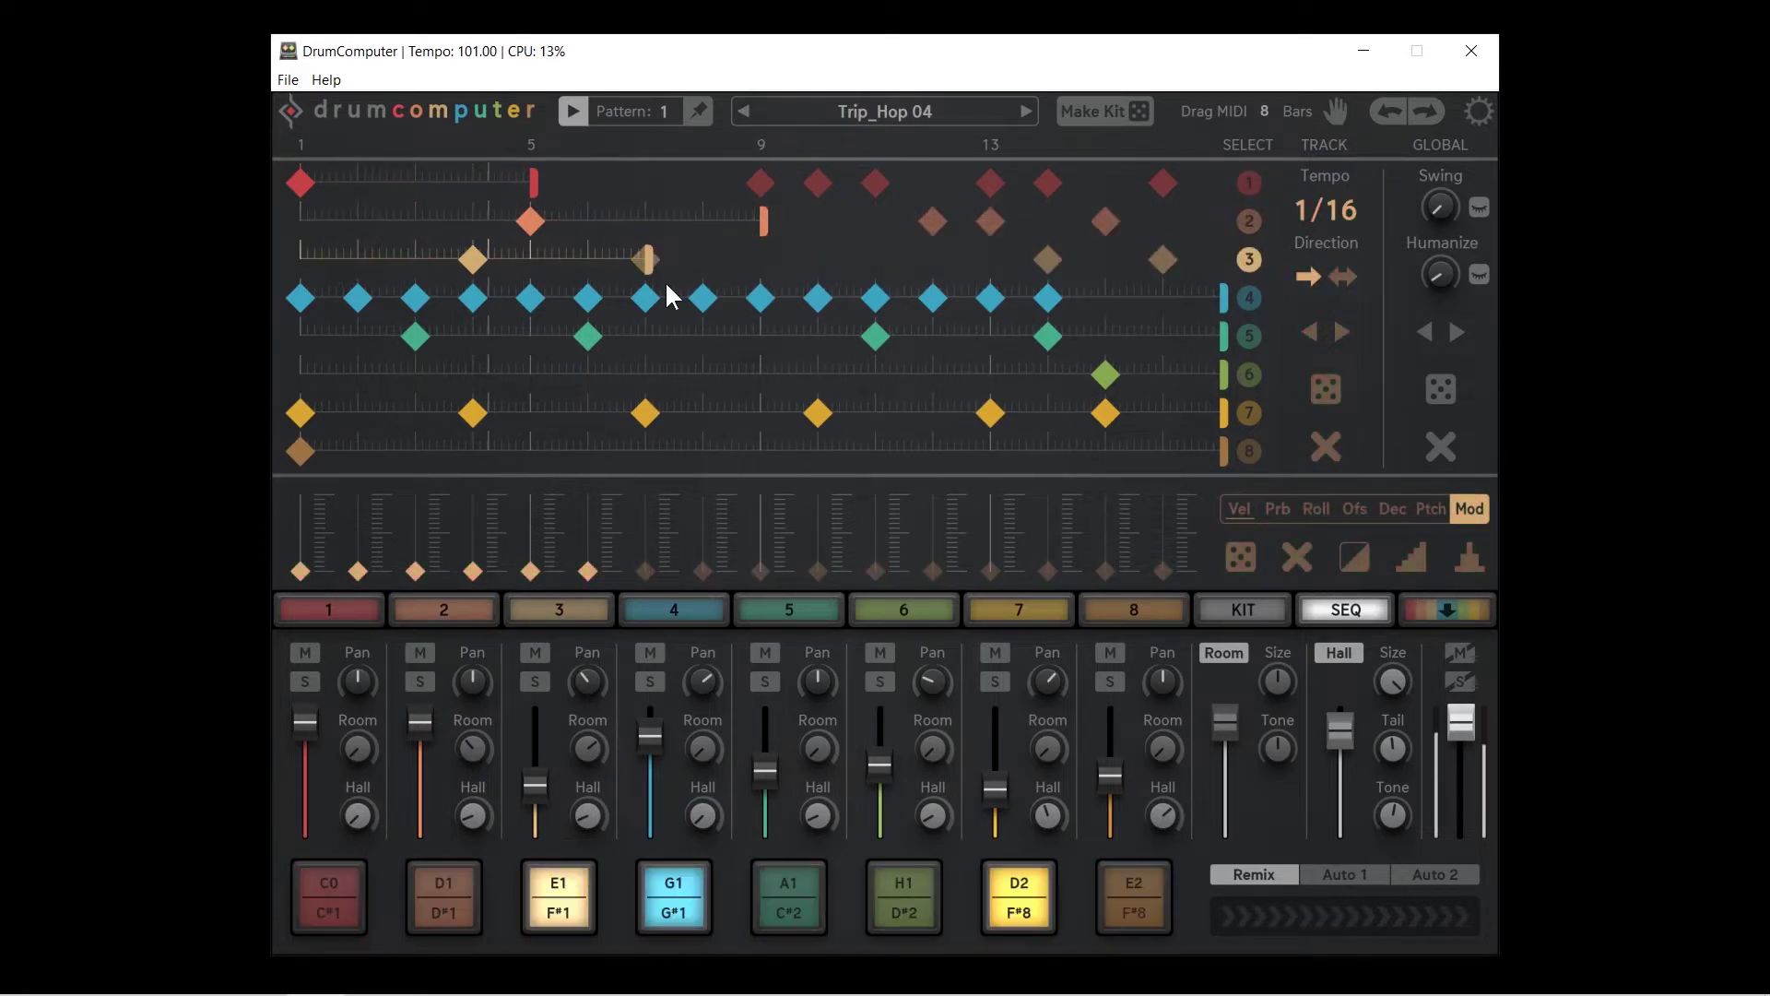
mouse_move(1226, 301)
left_mouse_down()
mouse_move(822, 300)
mouse_move(994, 297)
left_mouse_up()
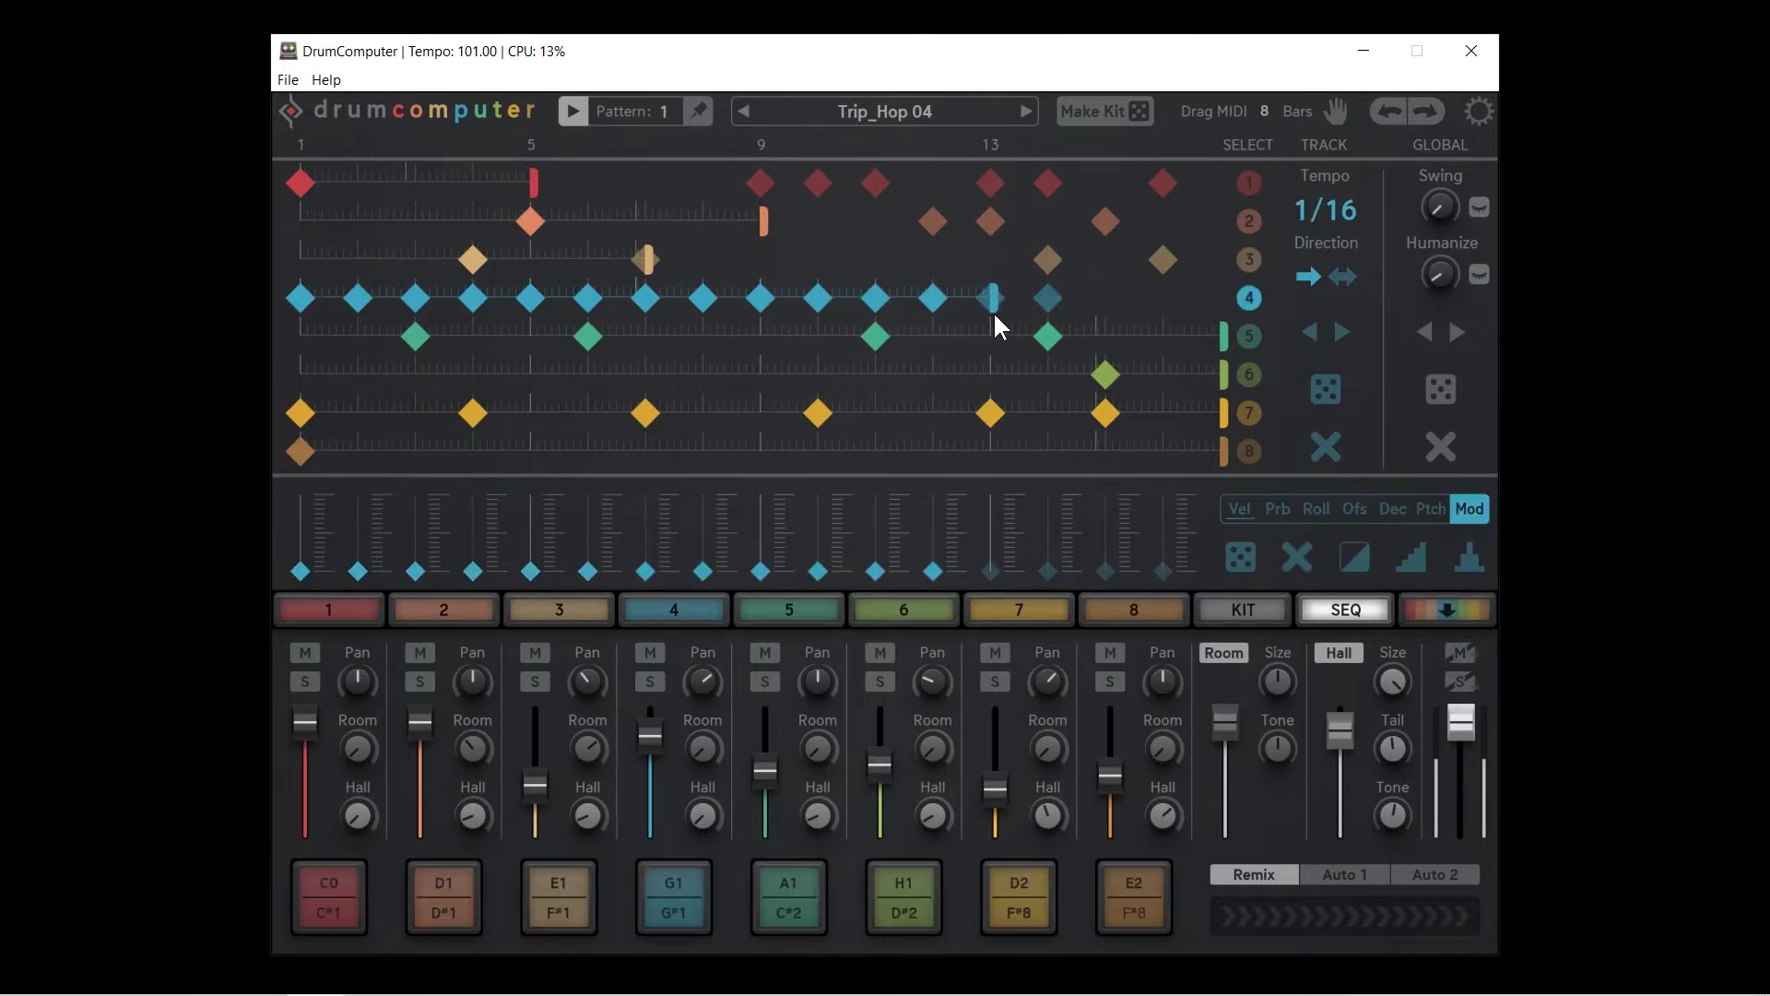
Extend the loops of tracks 1 to 4 back to the full 16 steps
left_click_drag(994, 297, 1316, 328)
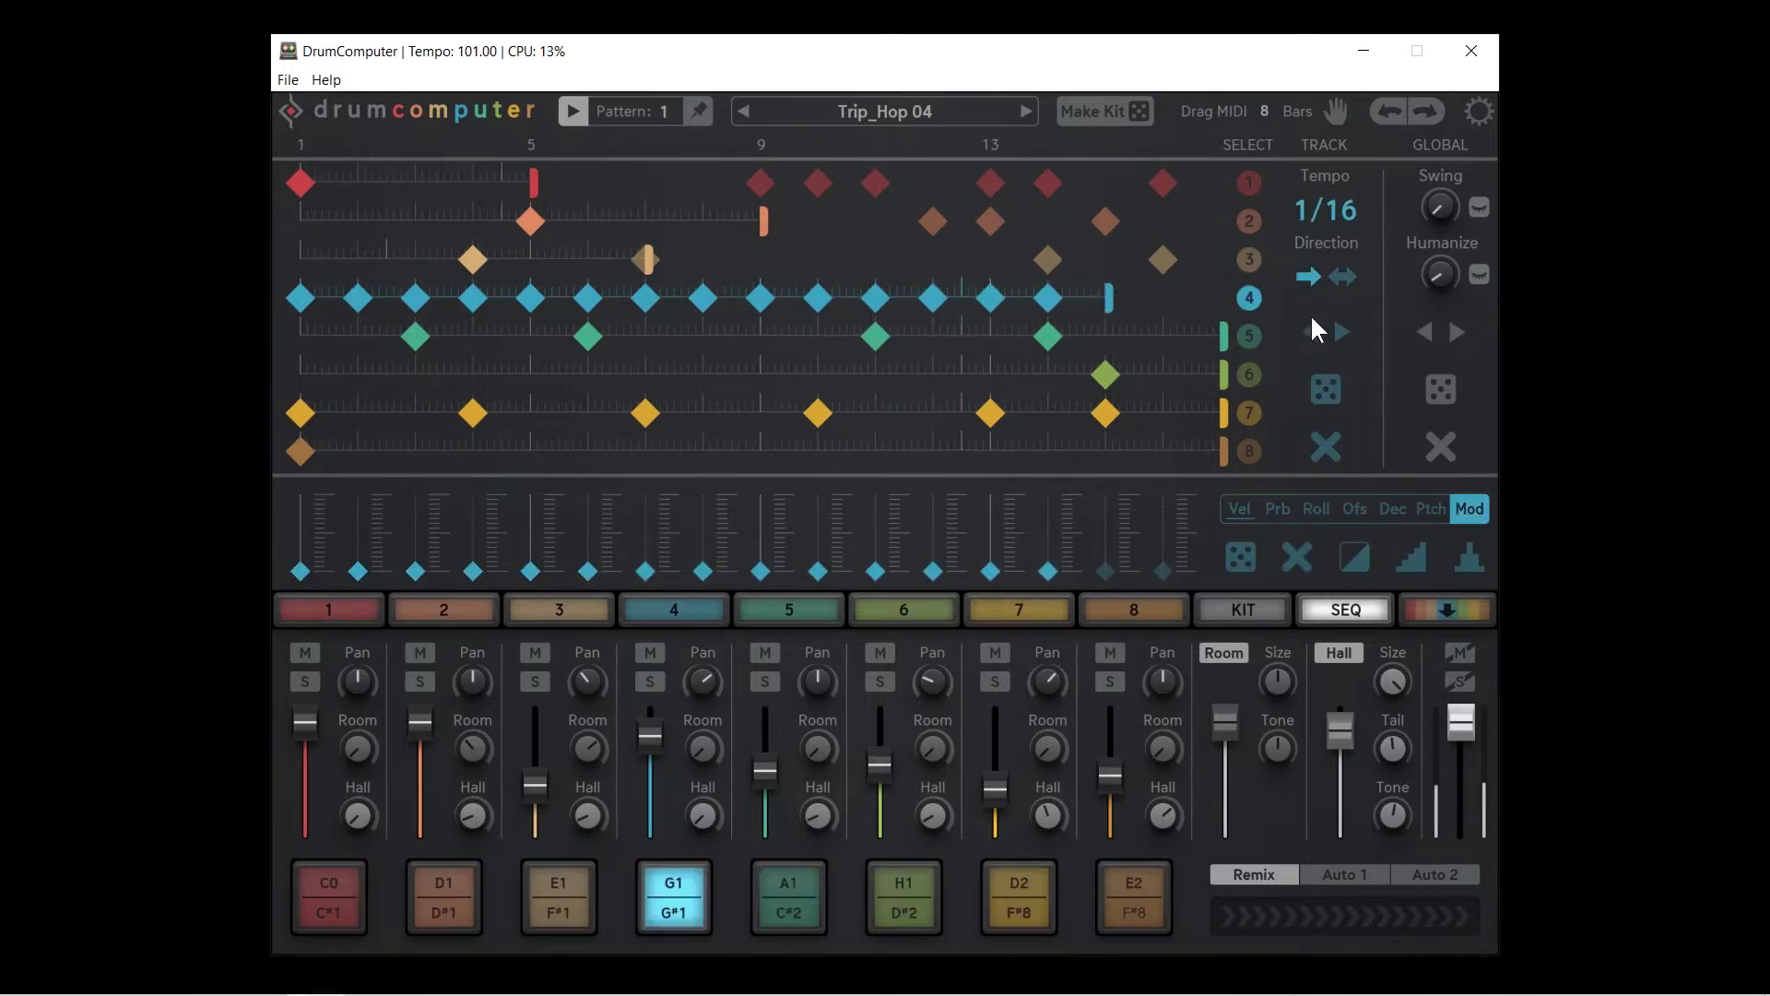
left_click_drag(648, 262, 1241, 256)
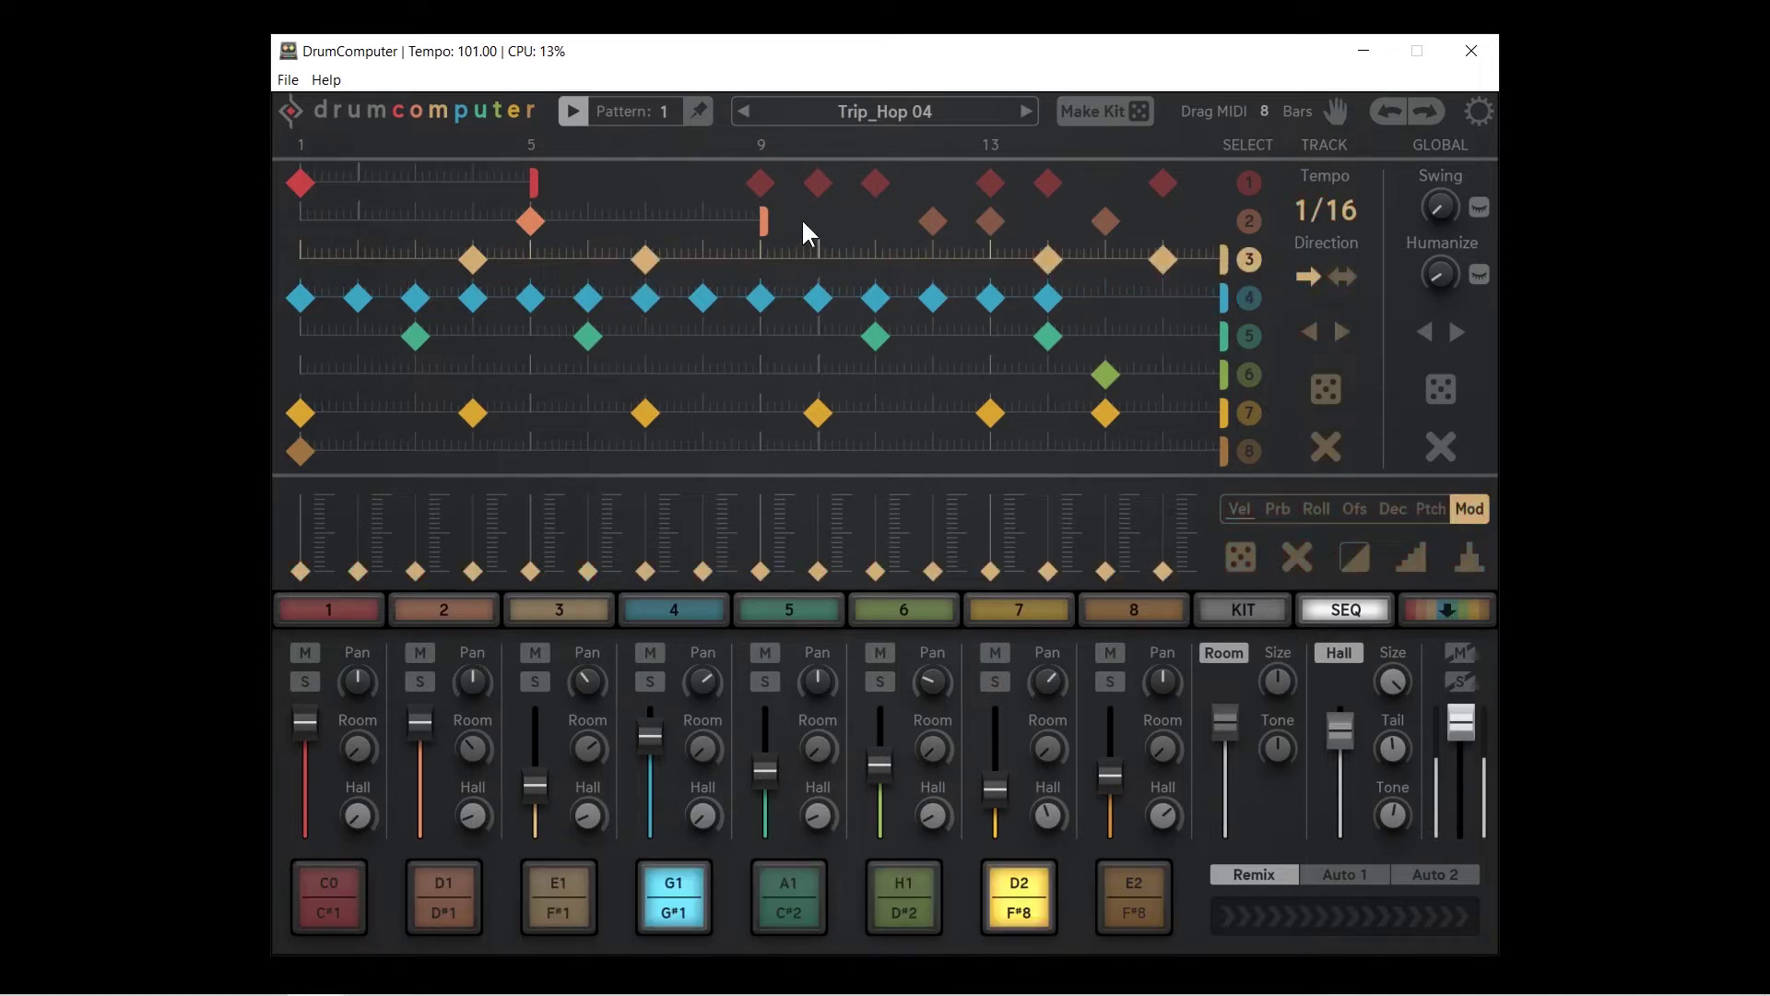
left_click_drag(769, 221, 1192, 211)
mouse_move(534, 184)
left_mouse_down()
mouse_move(1120, 201)
mouse_move(1304, 185)
mouse_move(1095, 194)
mouse_move(1219, 190)
left_mouse_up()
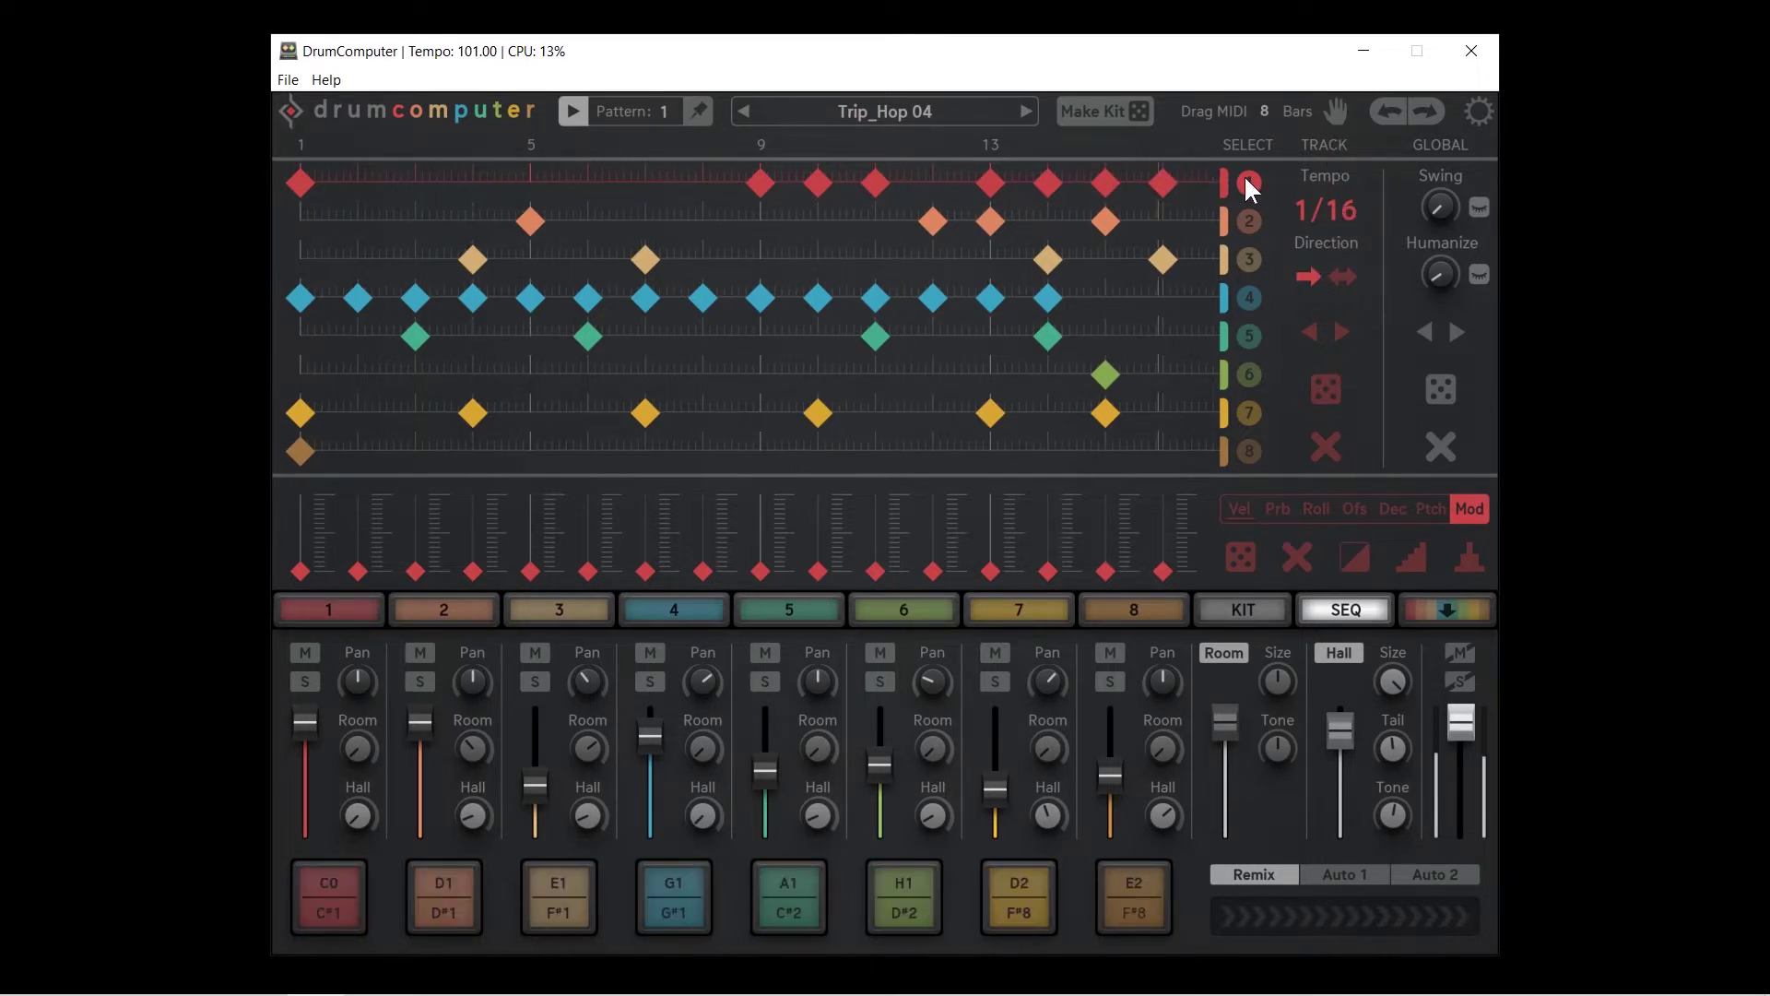
Try track 1 at the tempo divisions 1/8, 1/32 and 1/8T in turn
left_click(1343, 209)
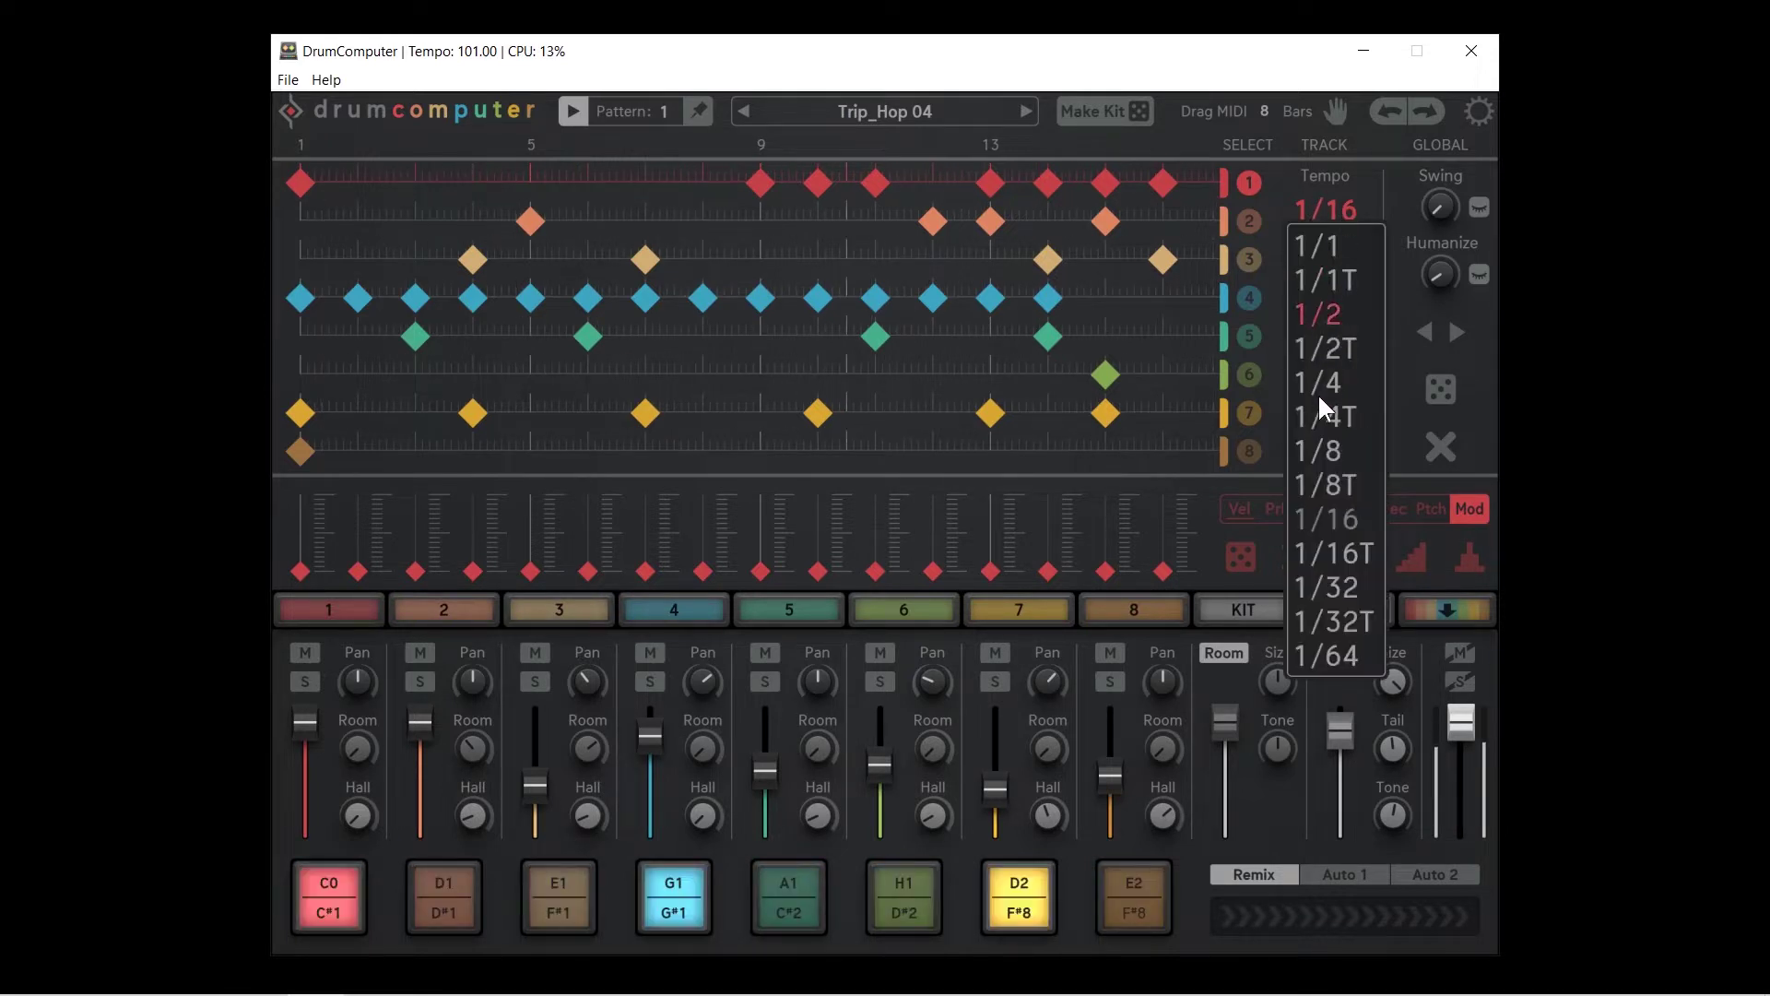
left_click(1316, 447)
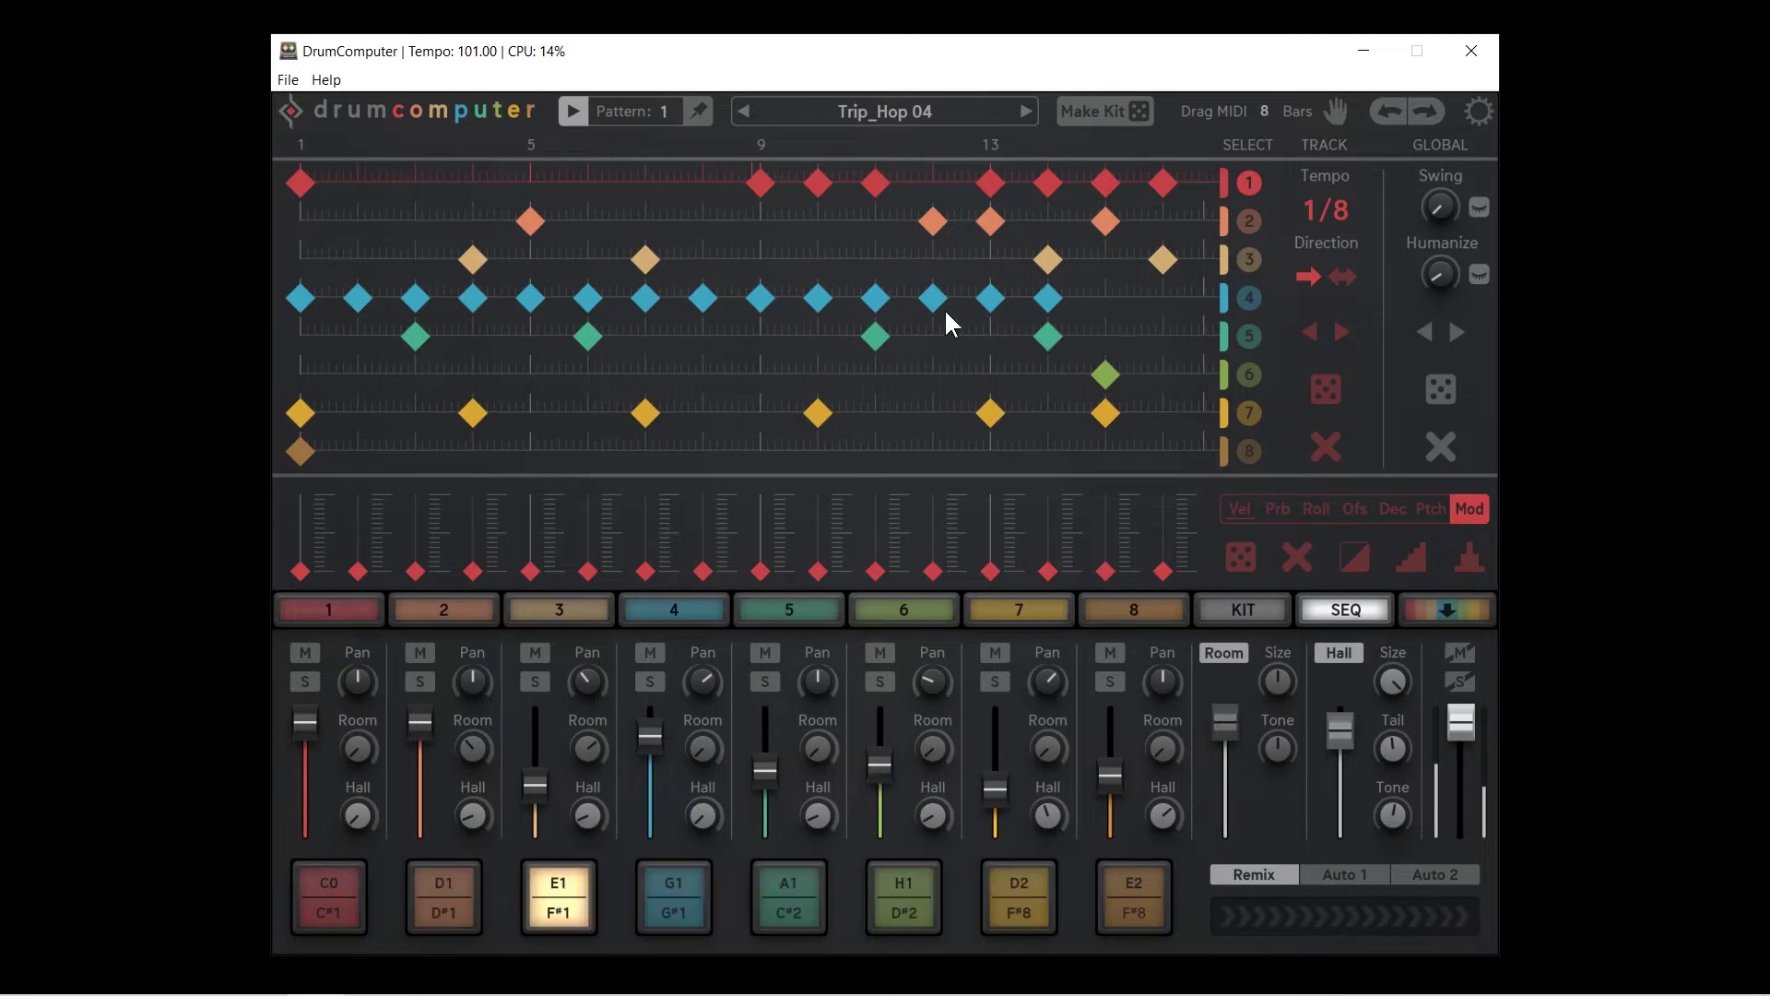
left_click(1332, 208)
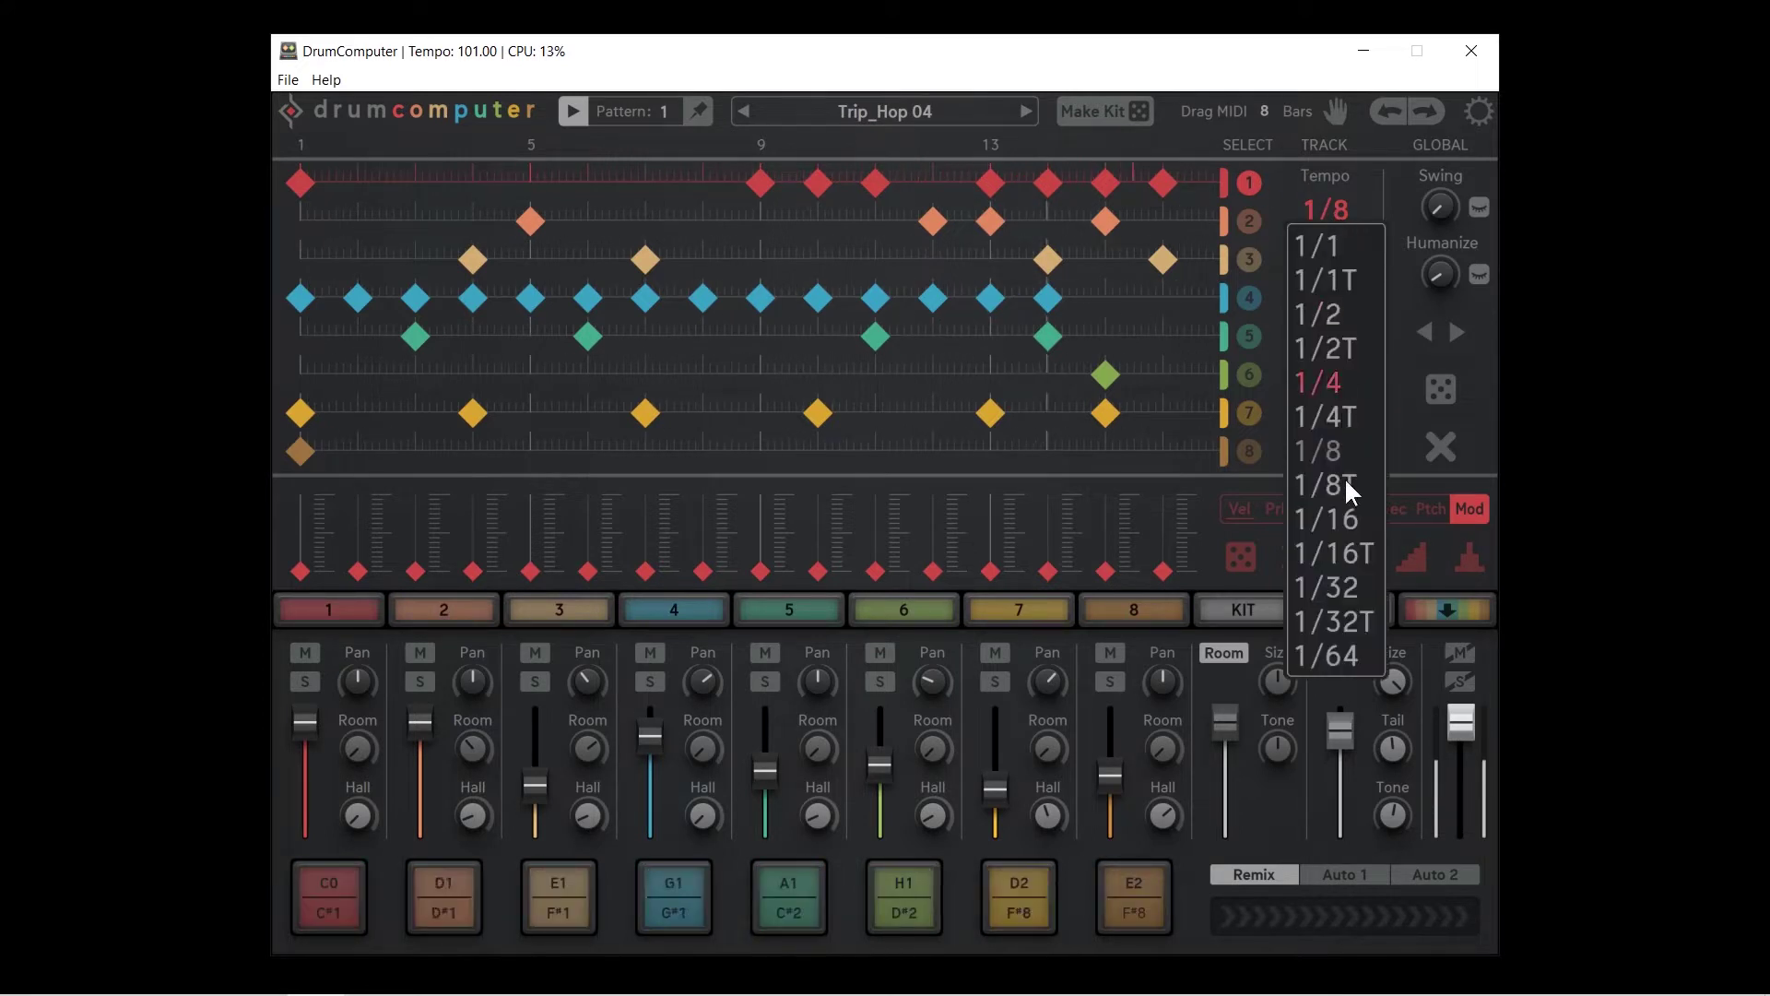
left_click(1343, 587)
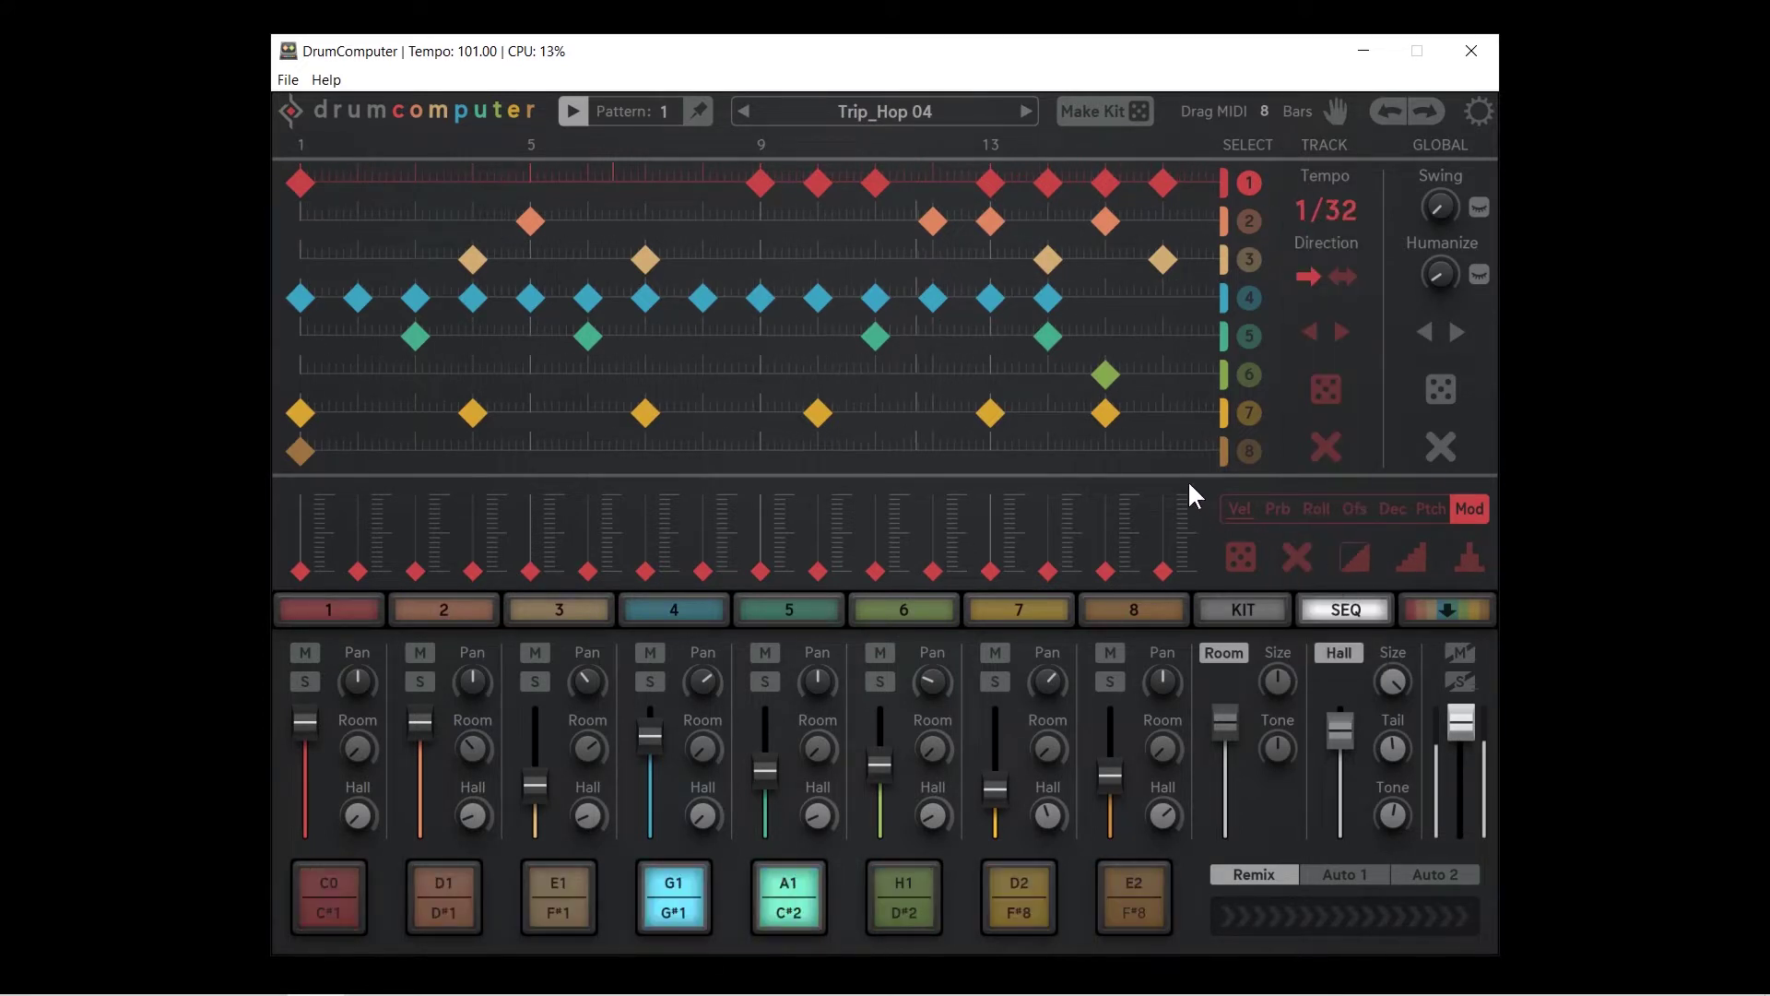
left_click(1334, 208)
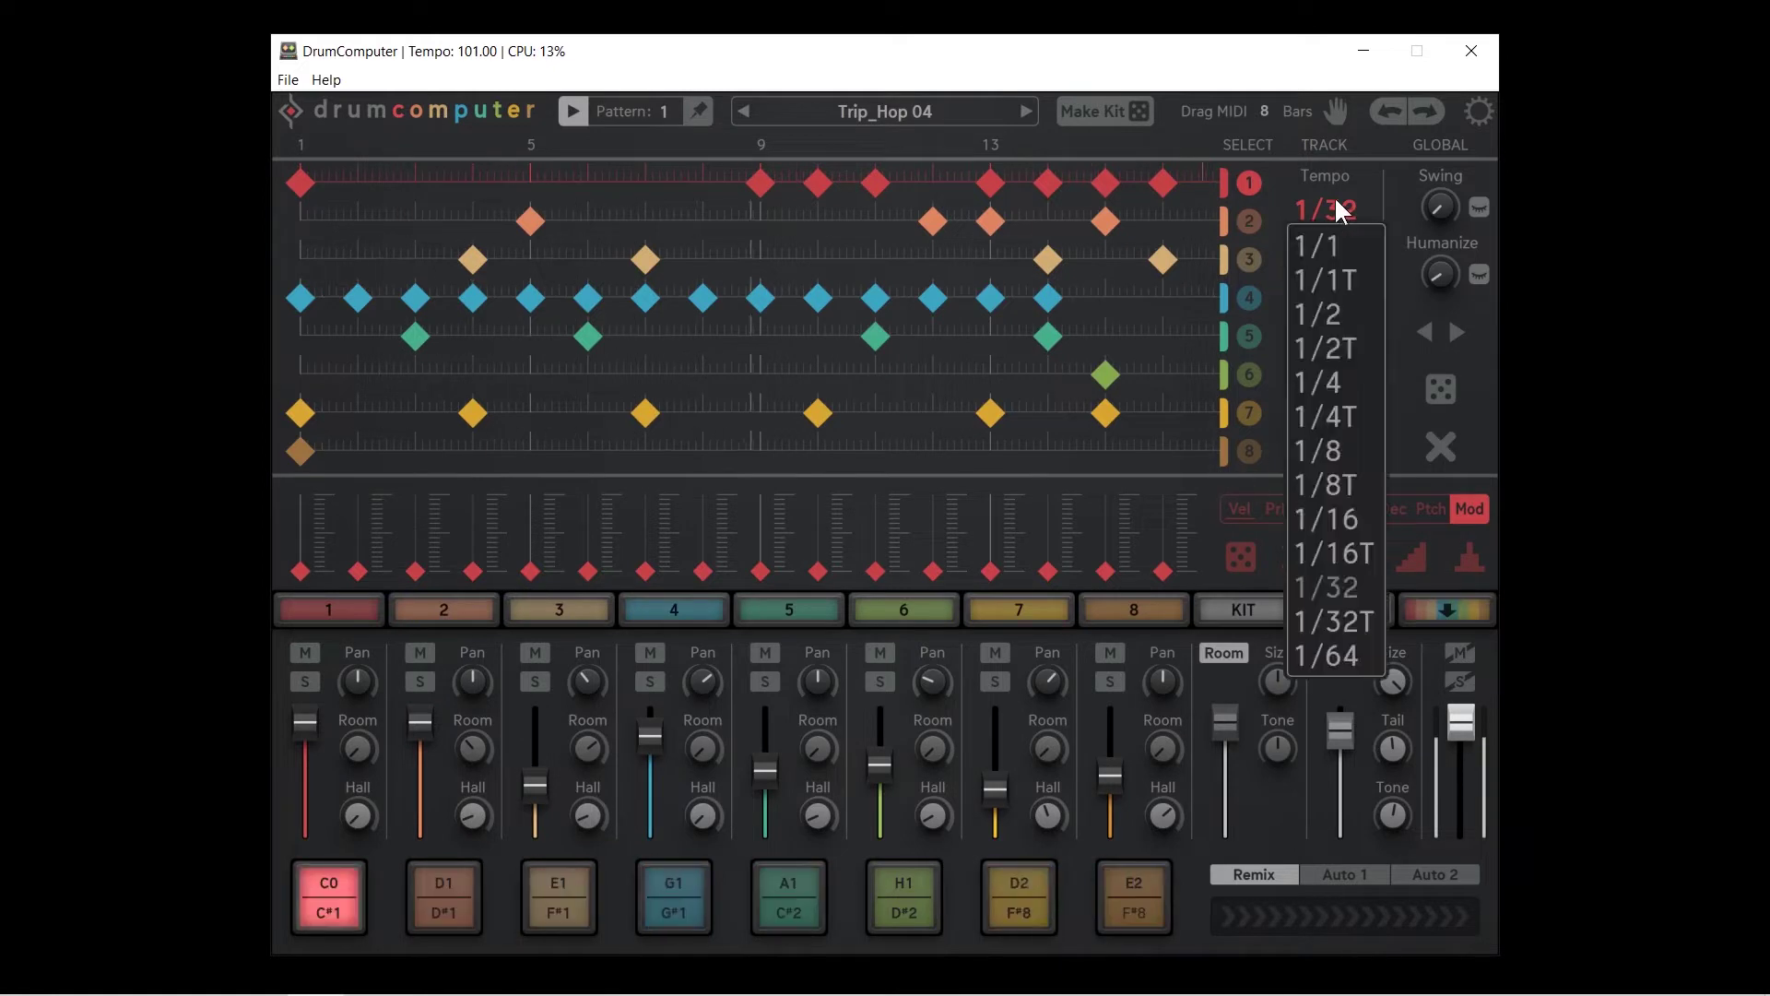
left_click(1339, 483)
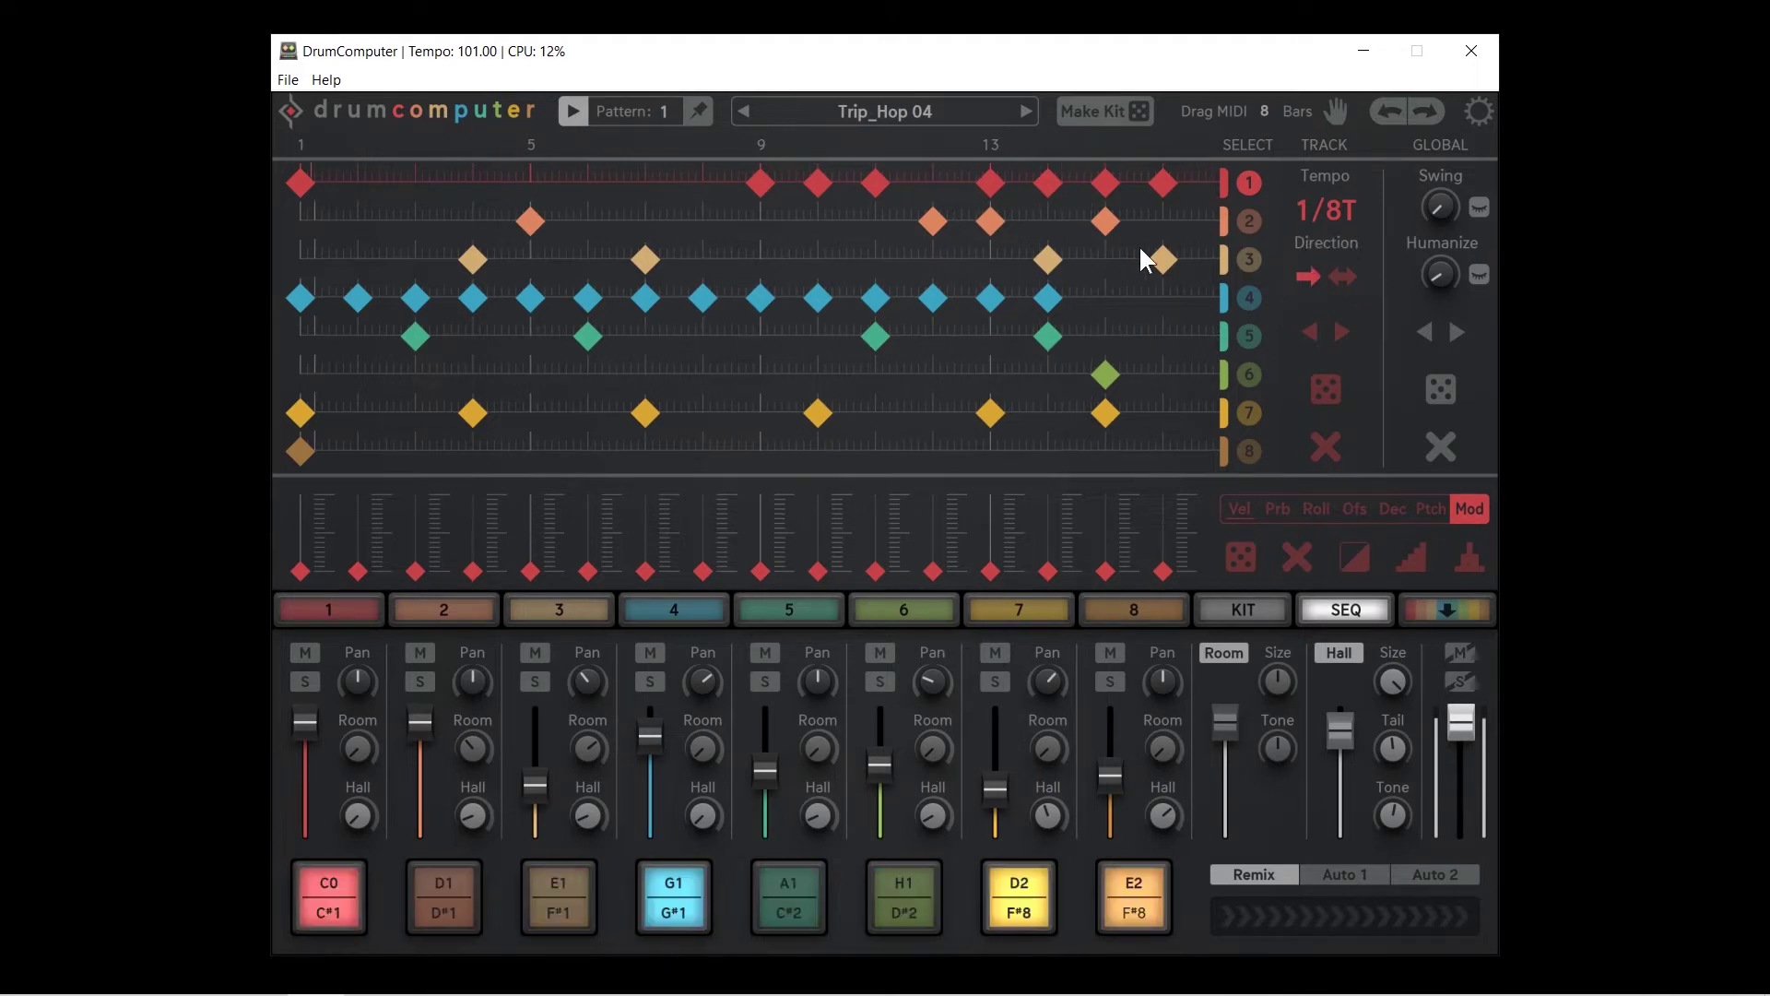
Set track 3's tempo division to 1/16T
left_click(1247, 263)
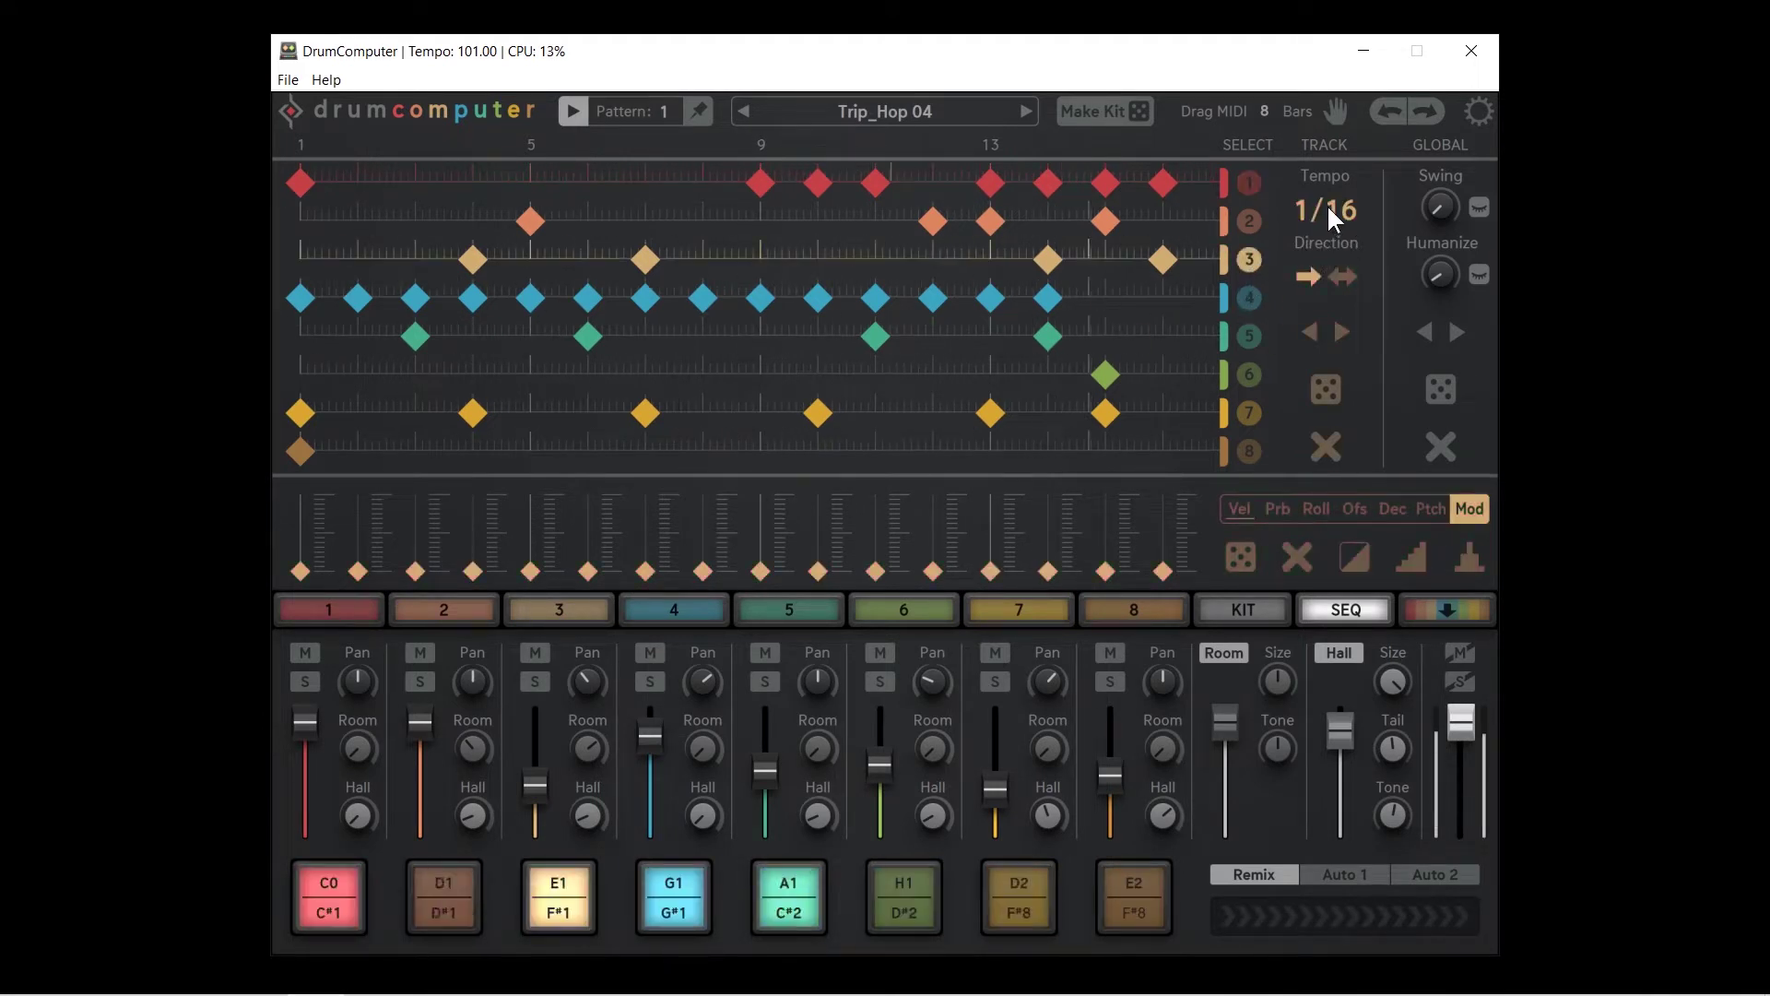
left_click(1326, 205)
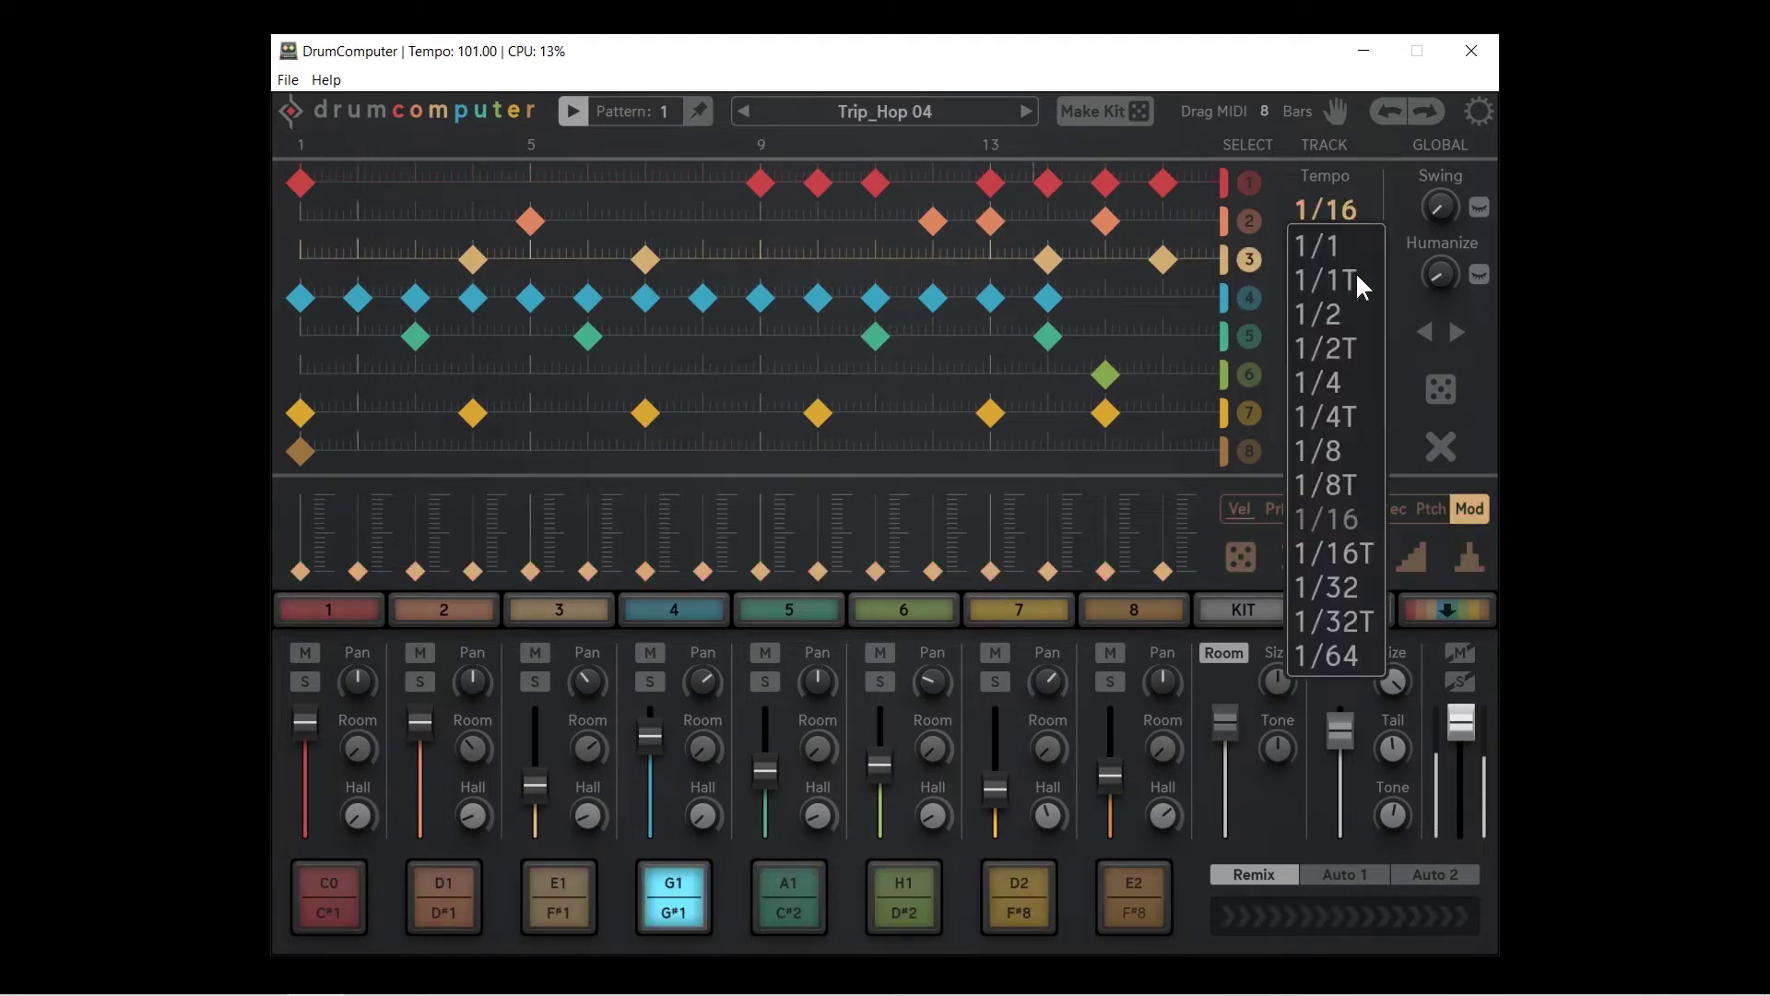
left_click(1351, 553)
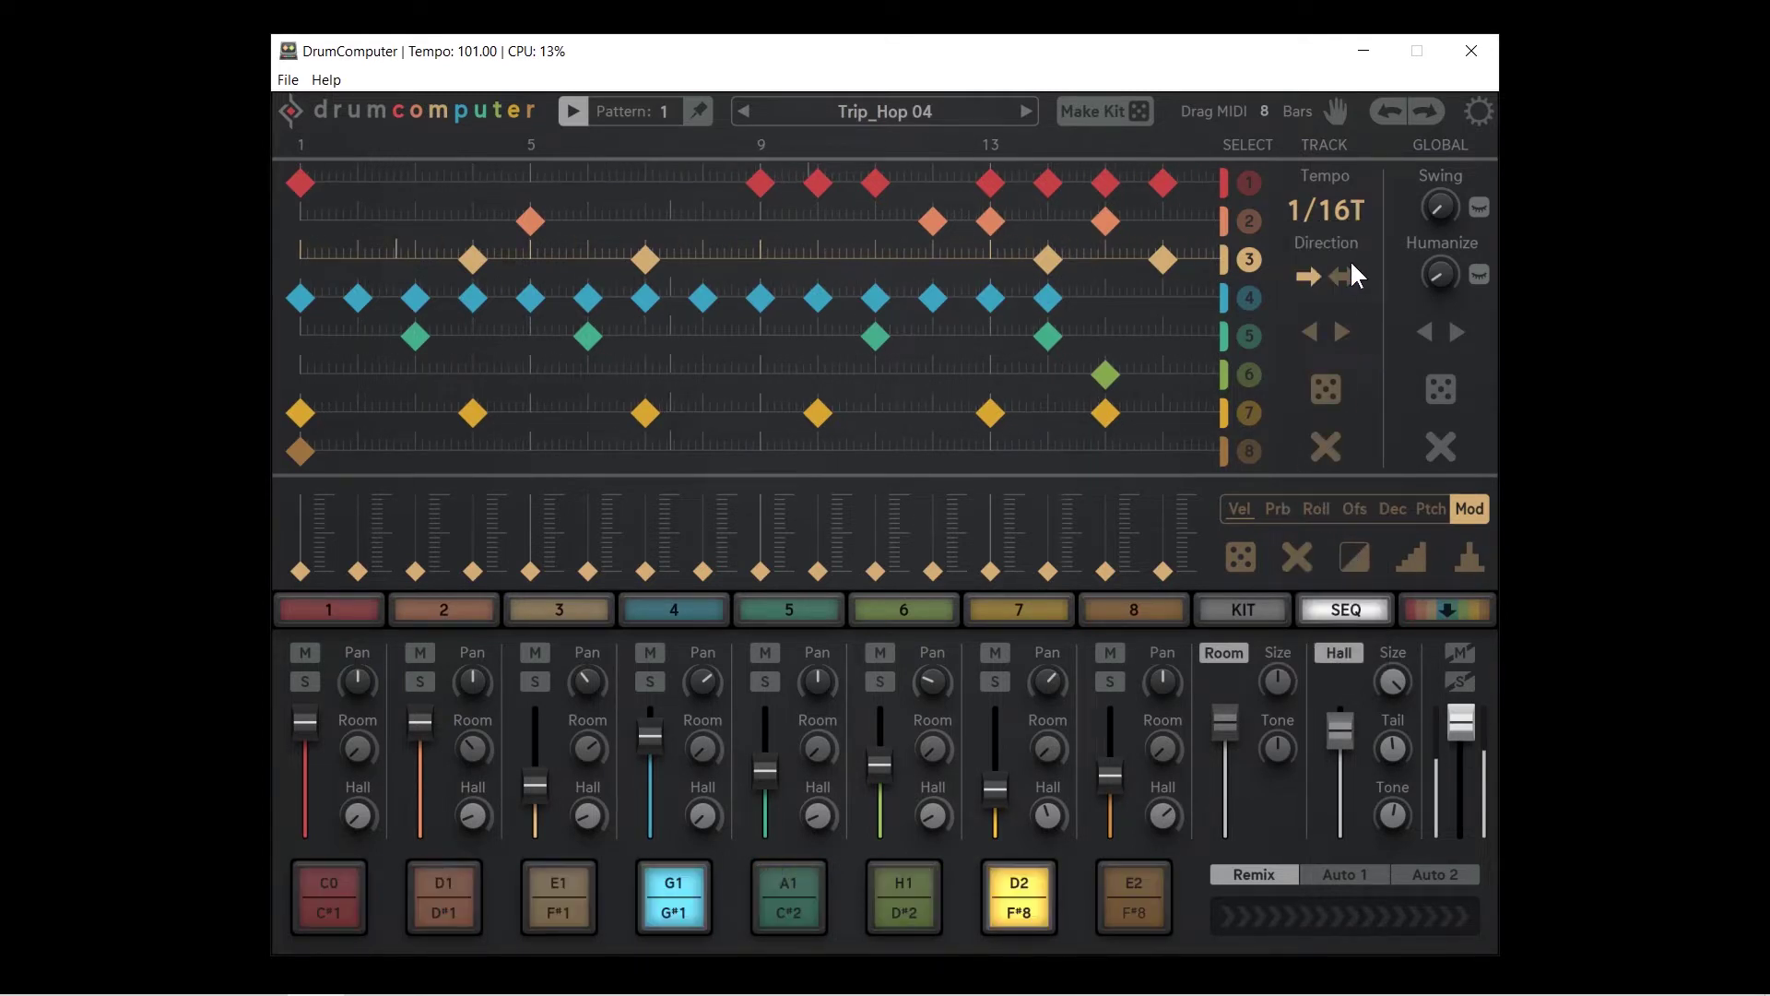
Return the tempo divisions of tracks 3 and 1 to 1/16
left_click(1334, 219)
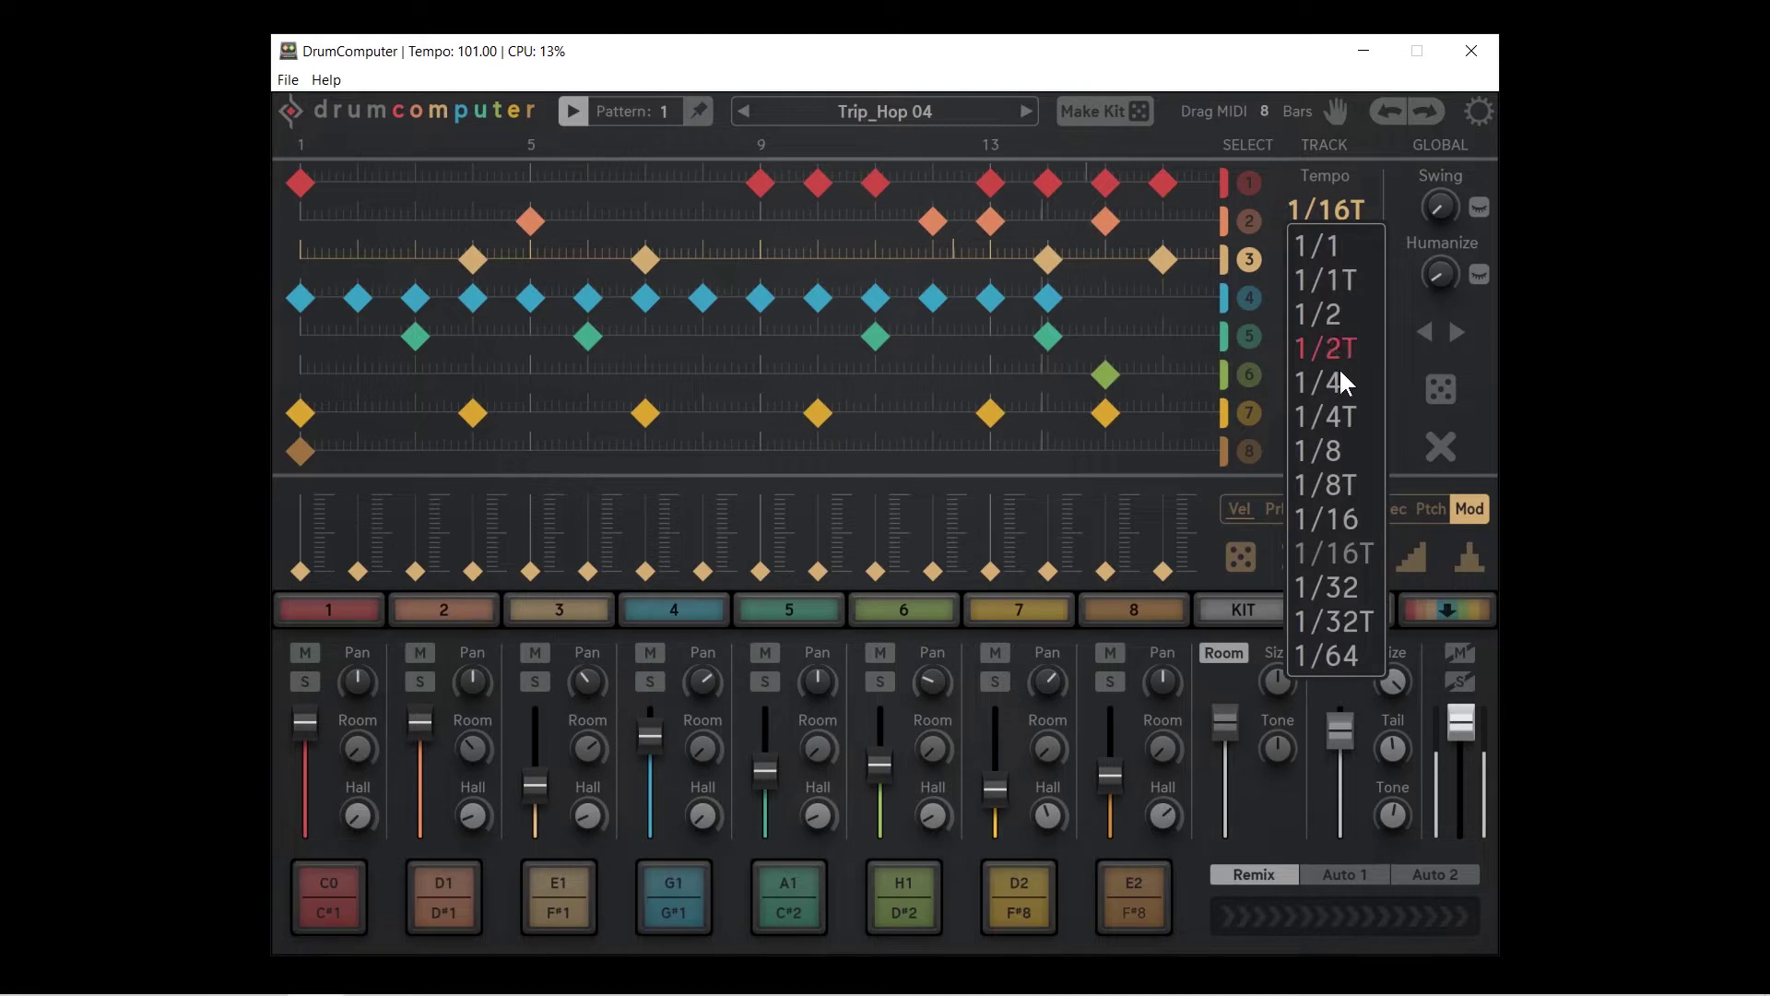
left_click(1332, 518)
left_click(1256, 183)
left_click(1330, 211)
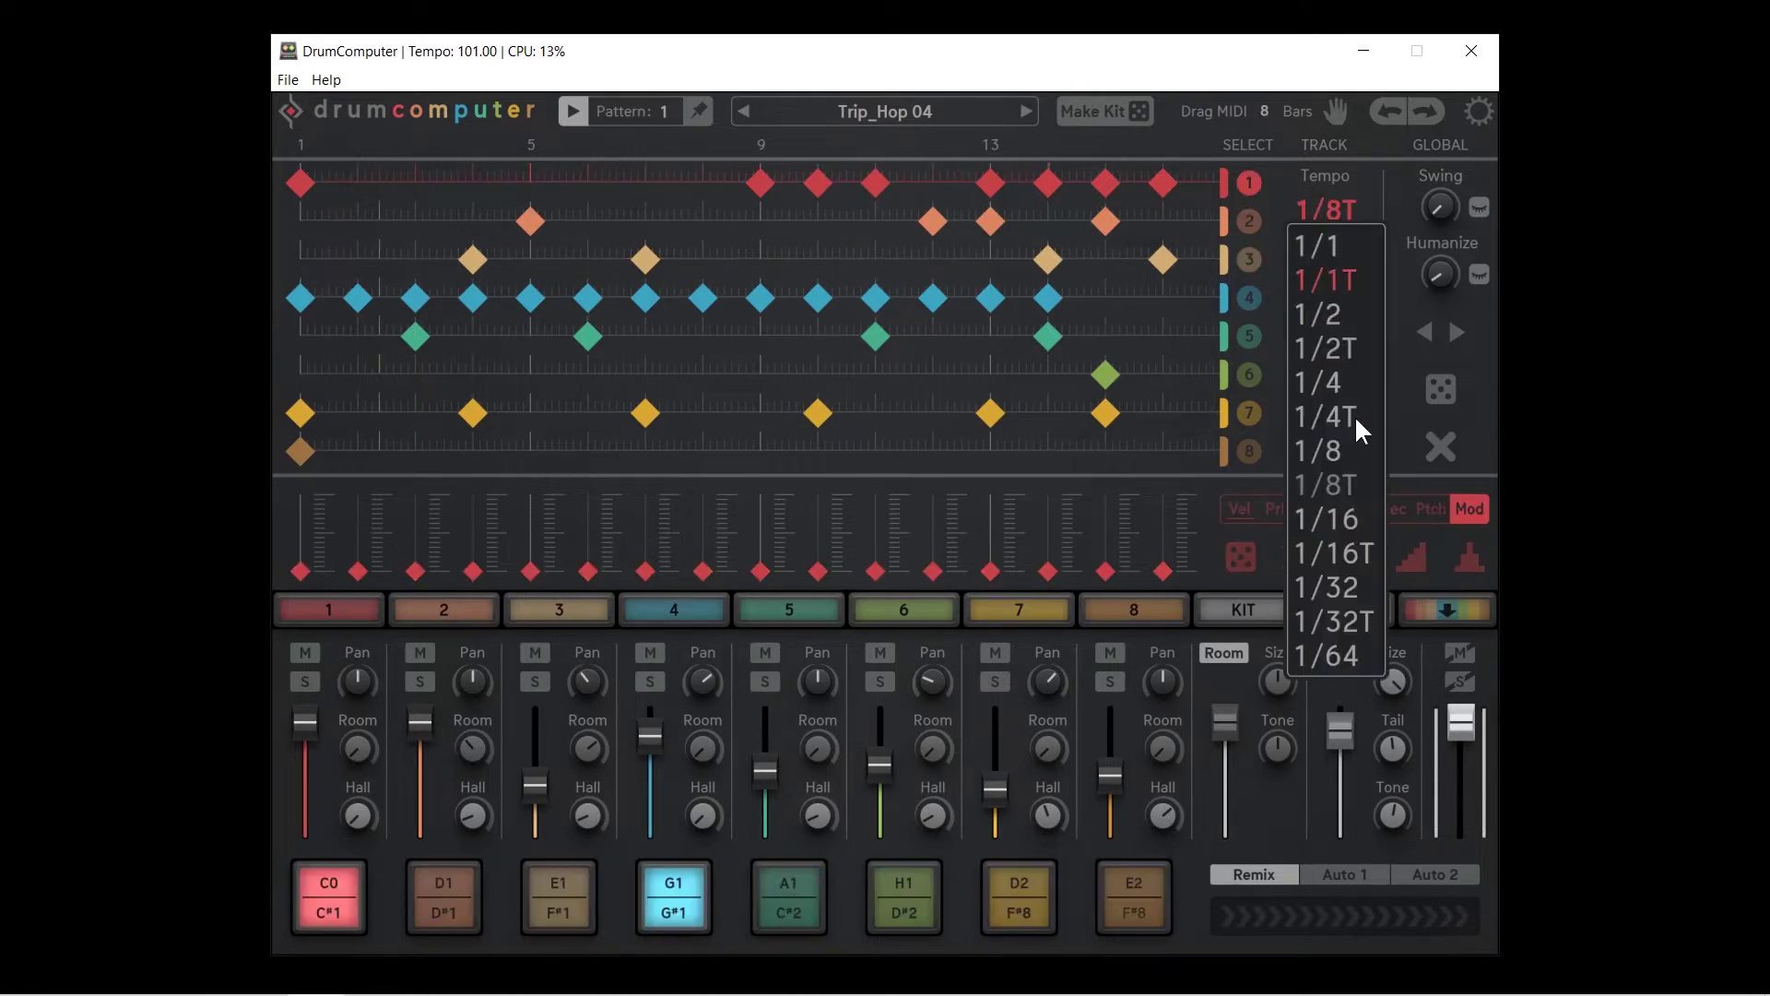
left_click(1359, 522)
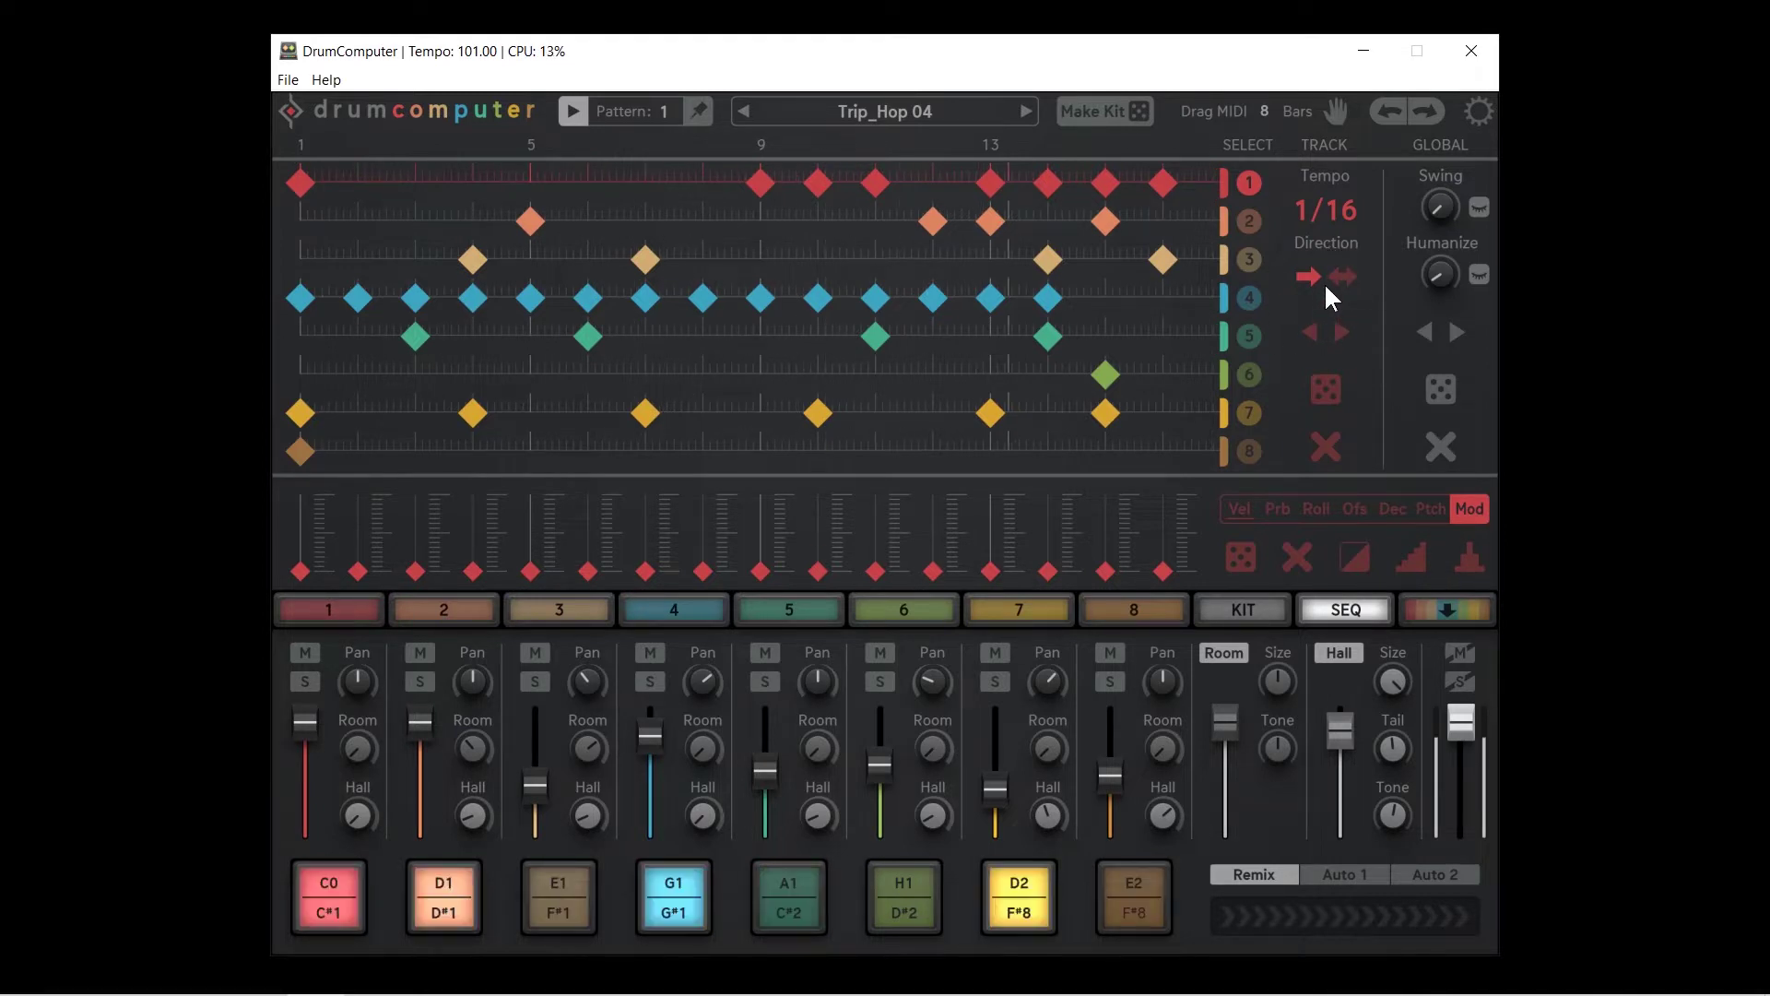
Try the back-and-forth playback direction on tracks 1 and 2
left_click(1337, 277)
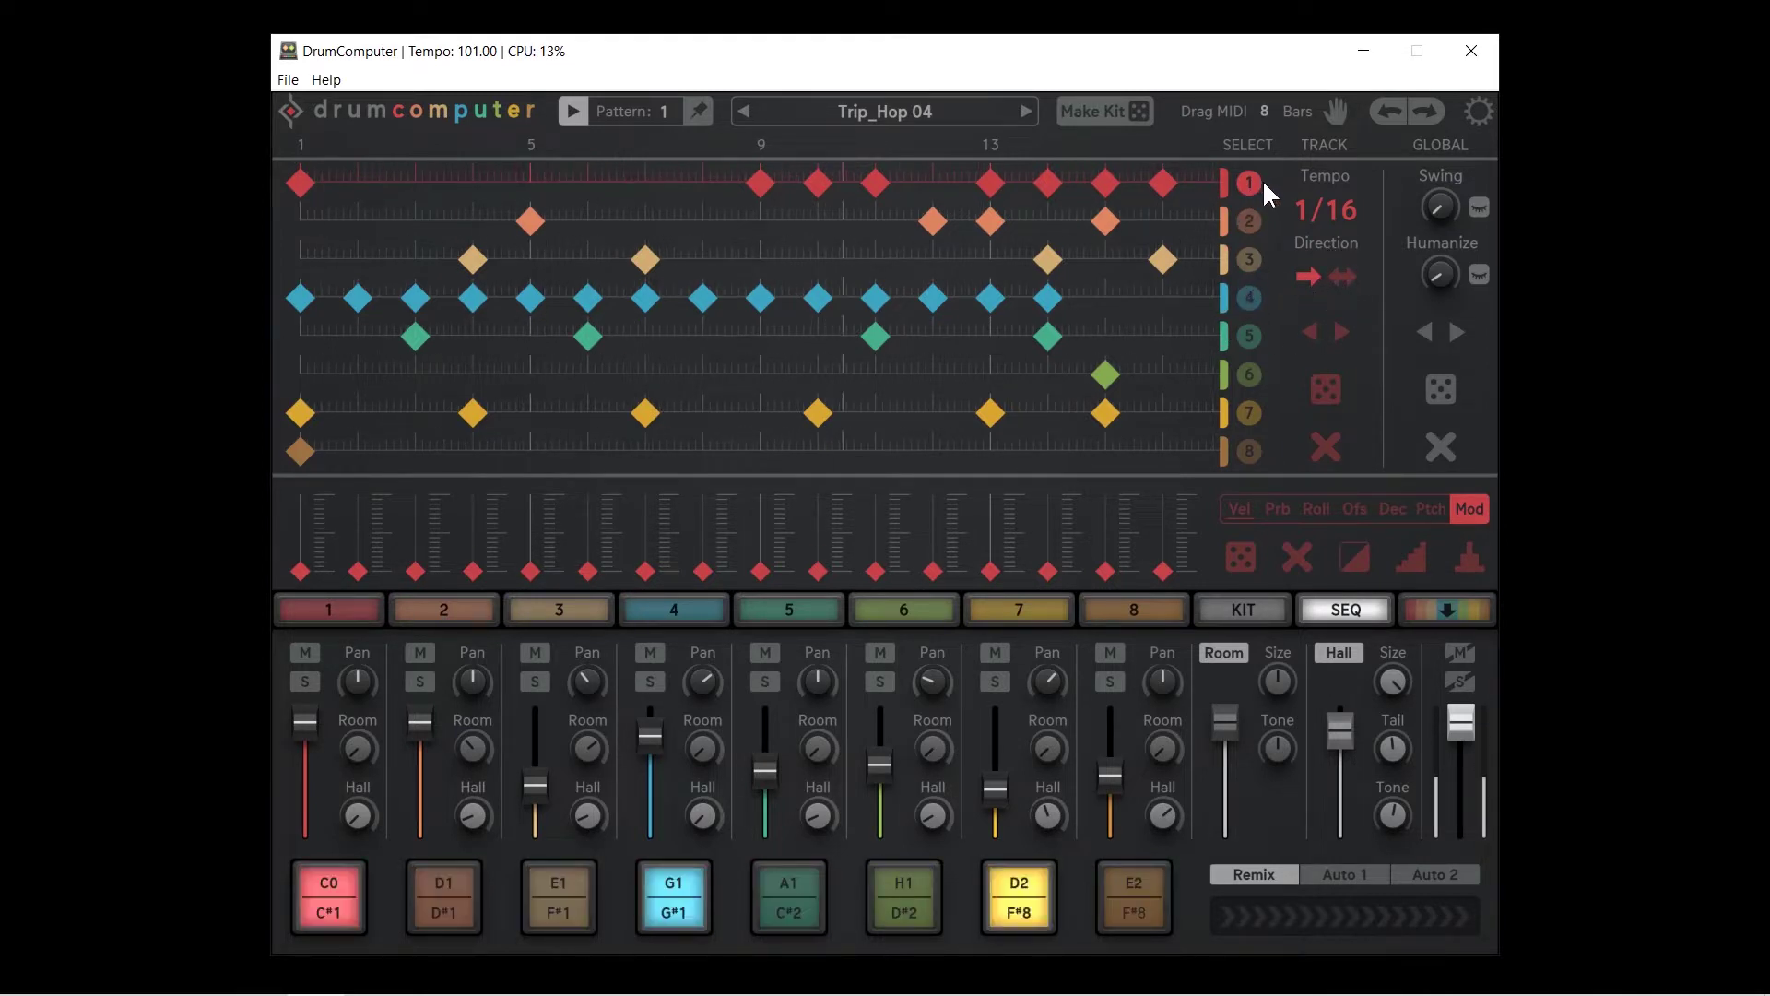
left_click(1250, 222)
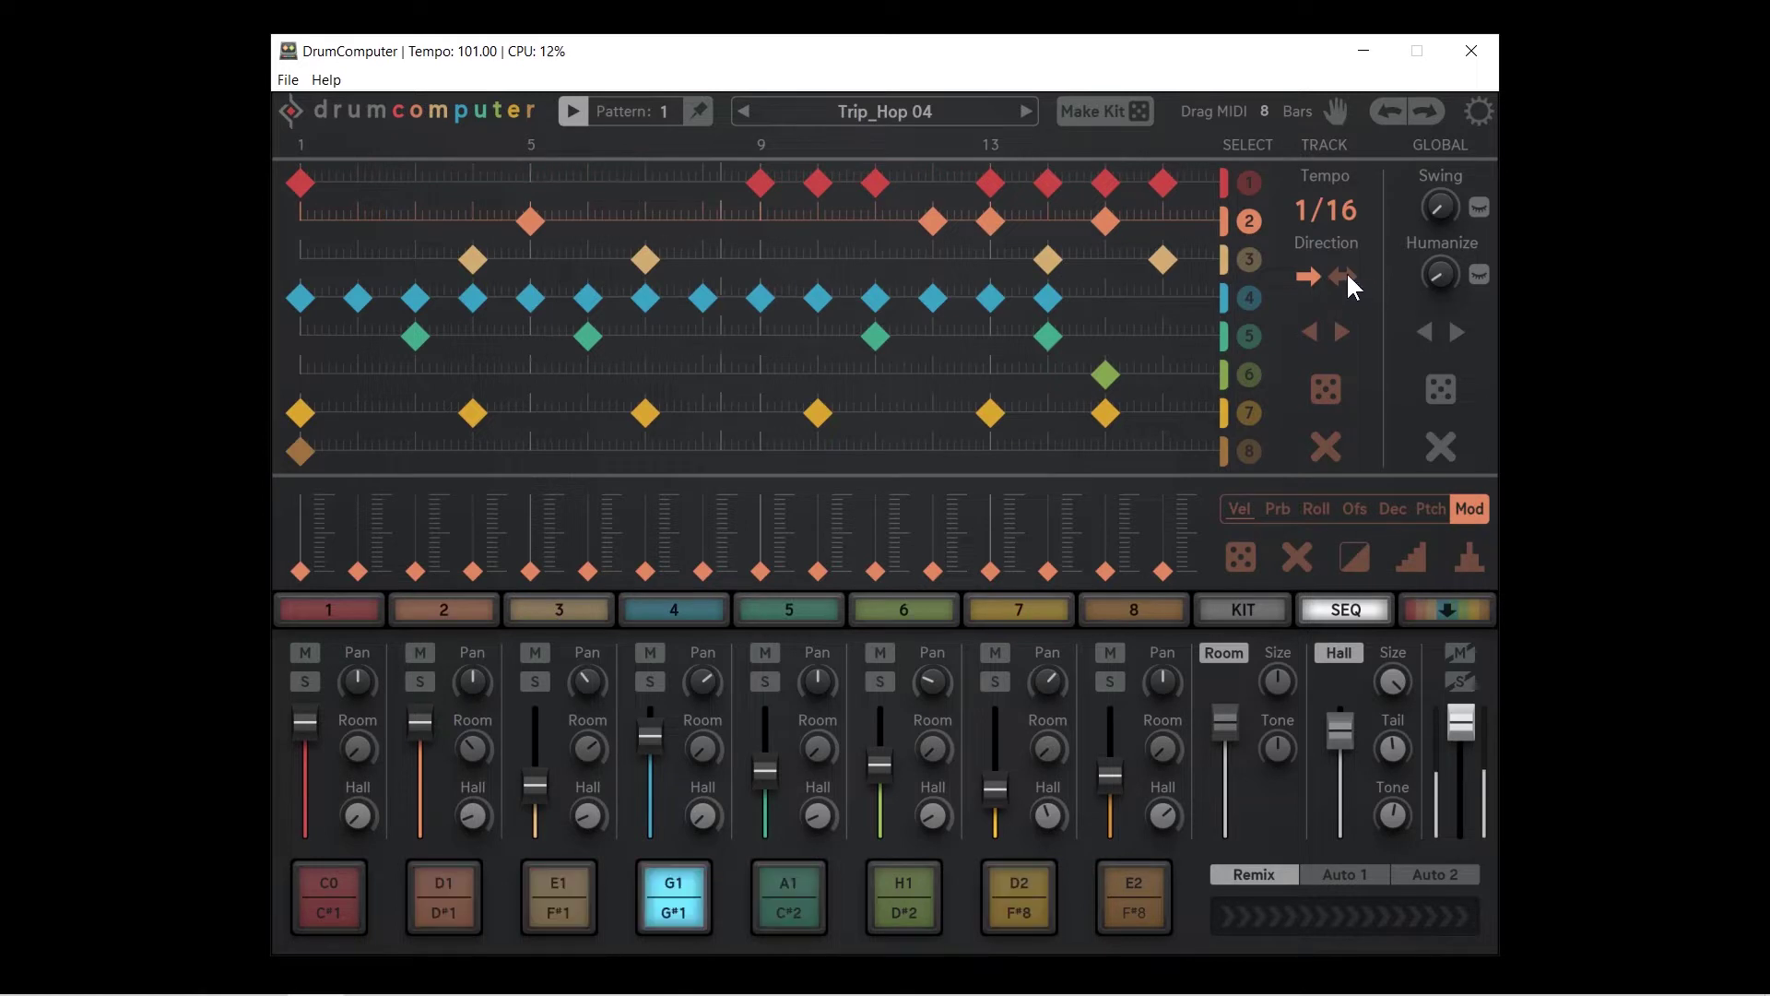
left_click(1342, 276)
Try shifting track 2's pattern one step later, four steps earlier, and three steps later again
left_click(1342, 330)
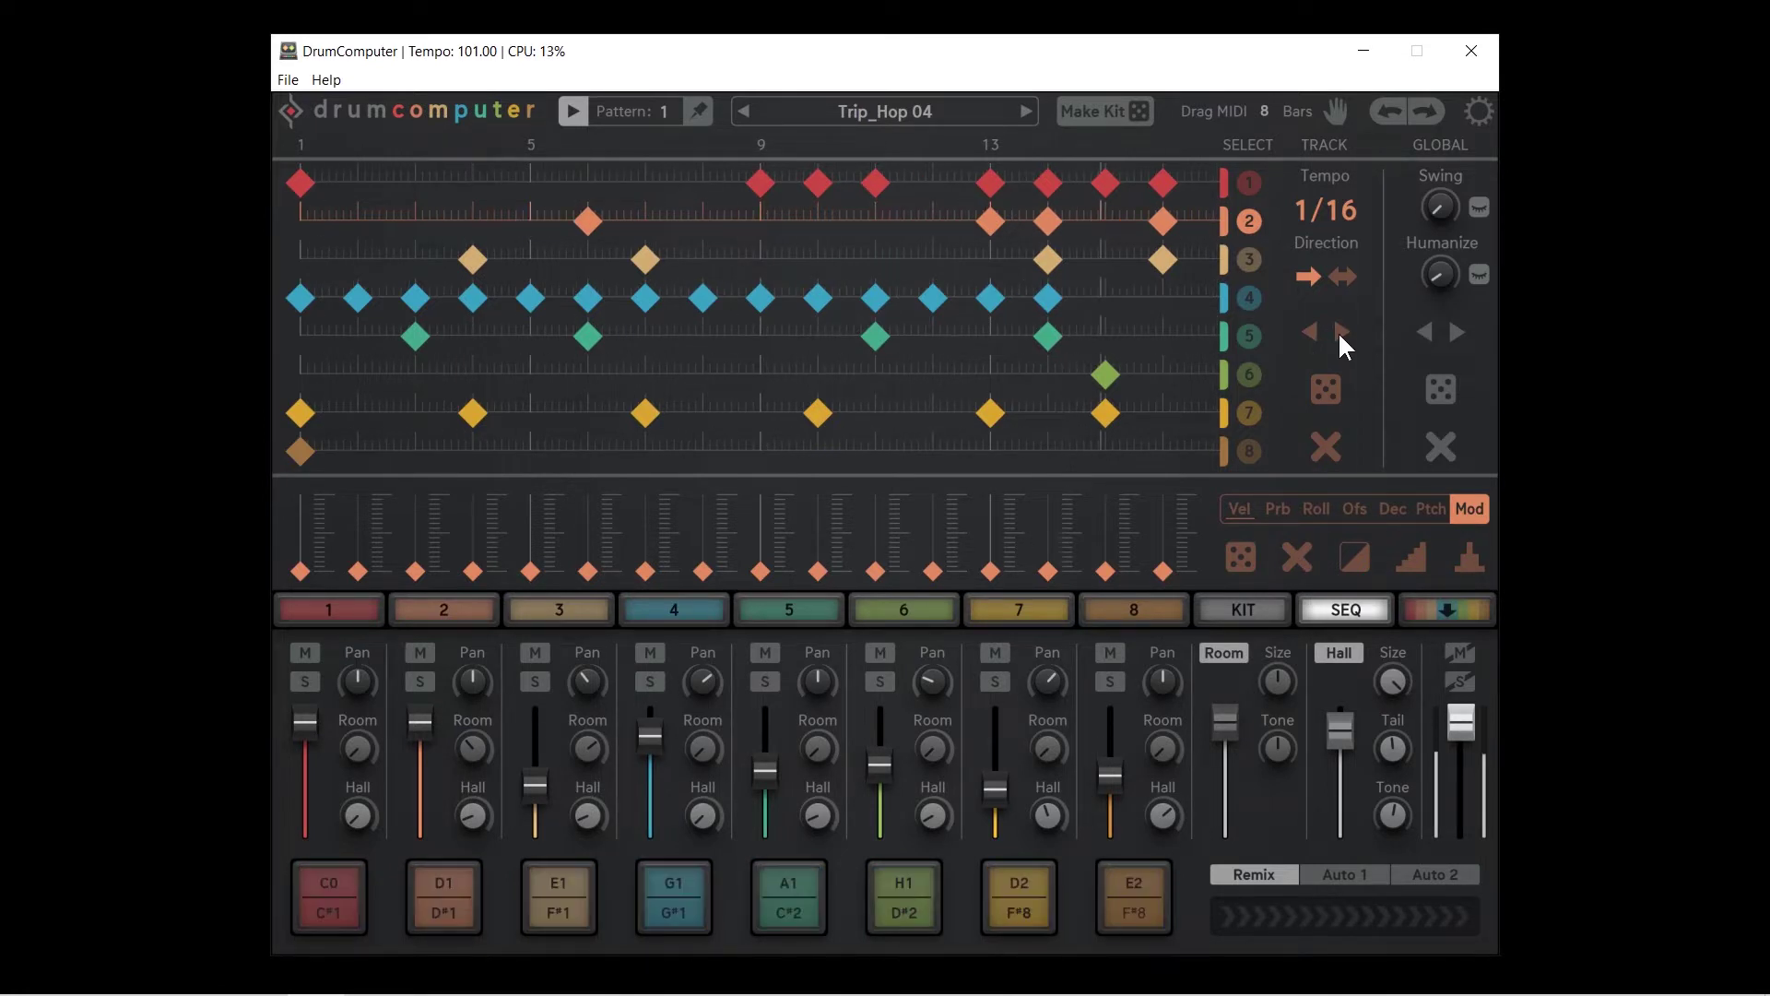
left_click(1342, 332)
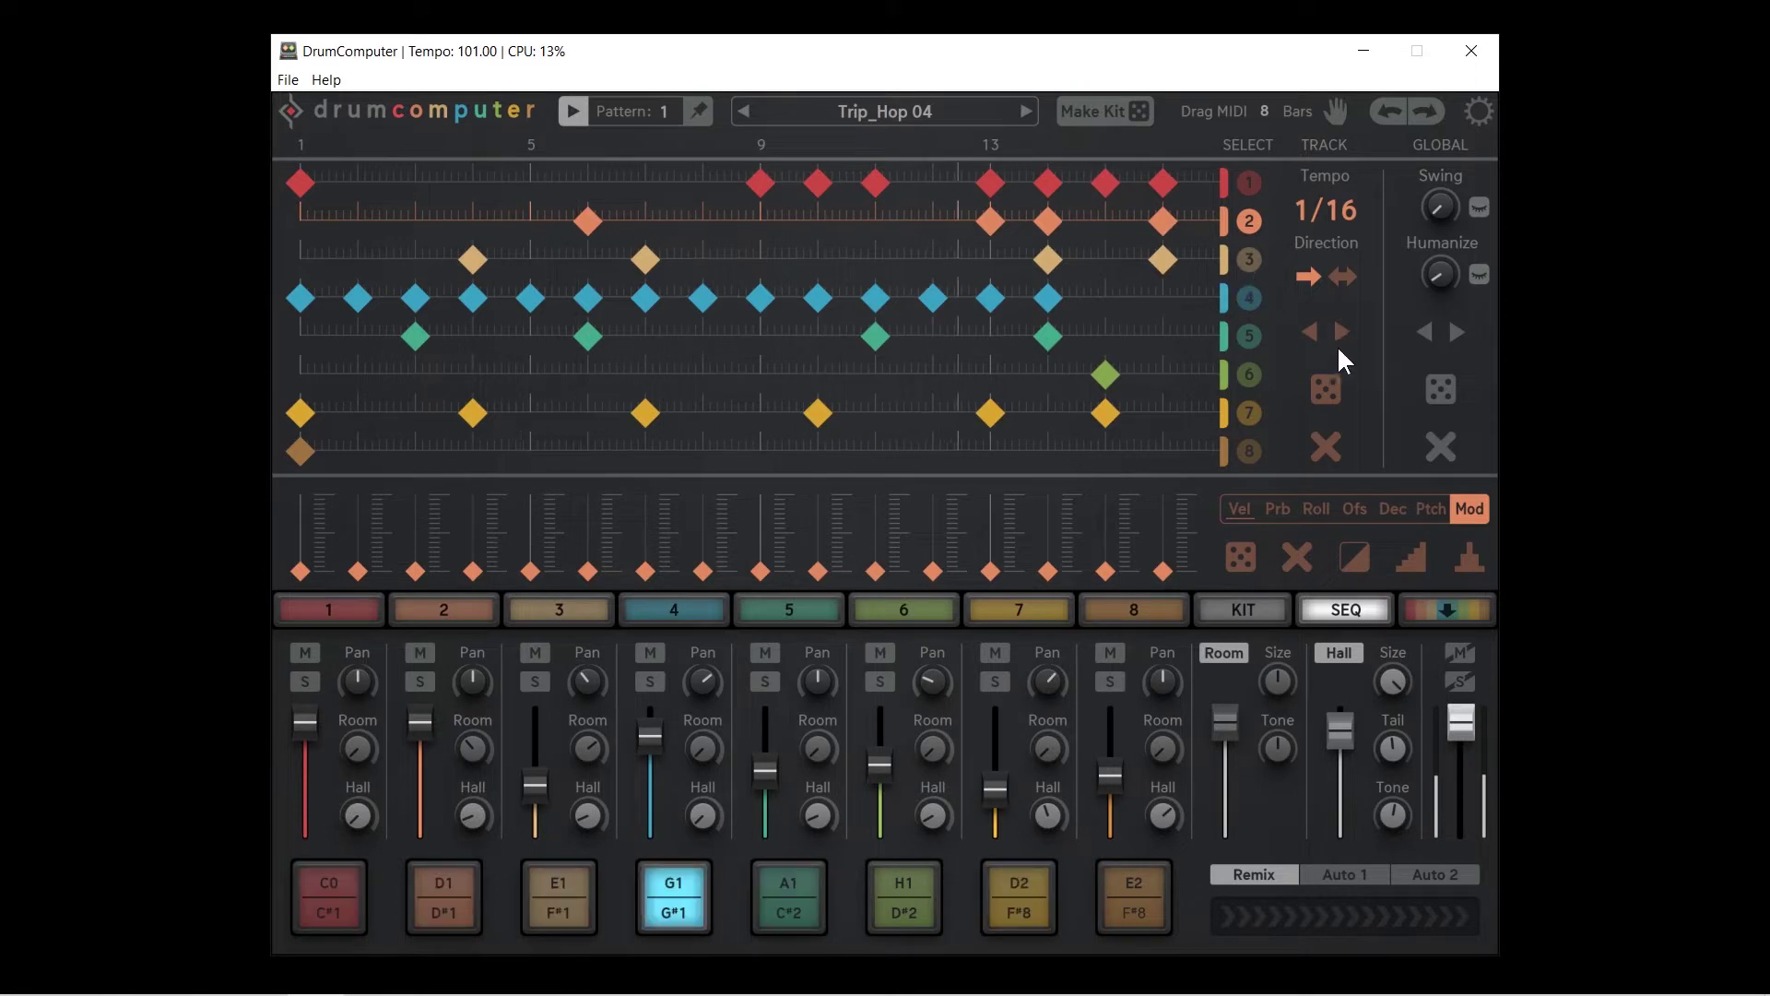
left_click(1312, 332)
left_click(1311, 332)
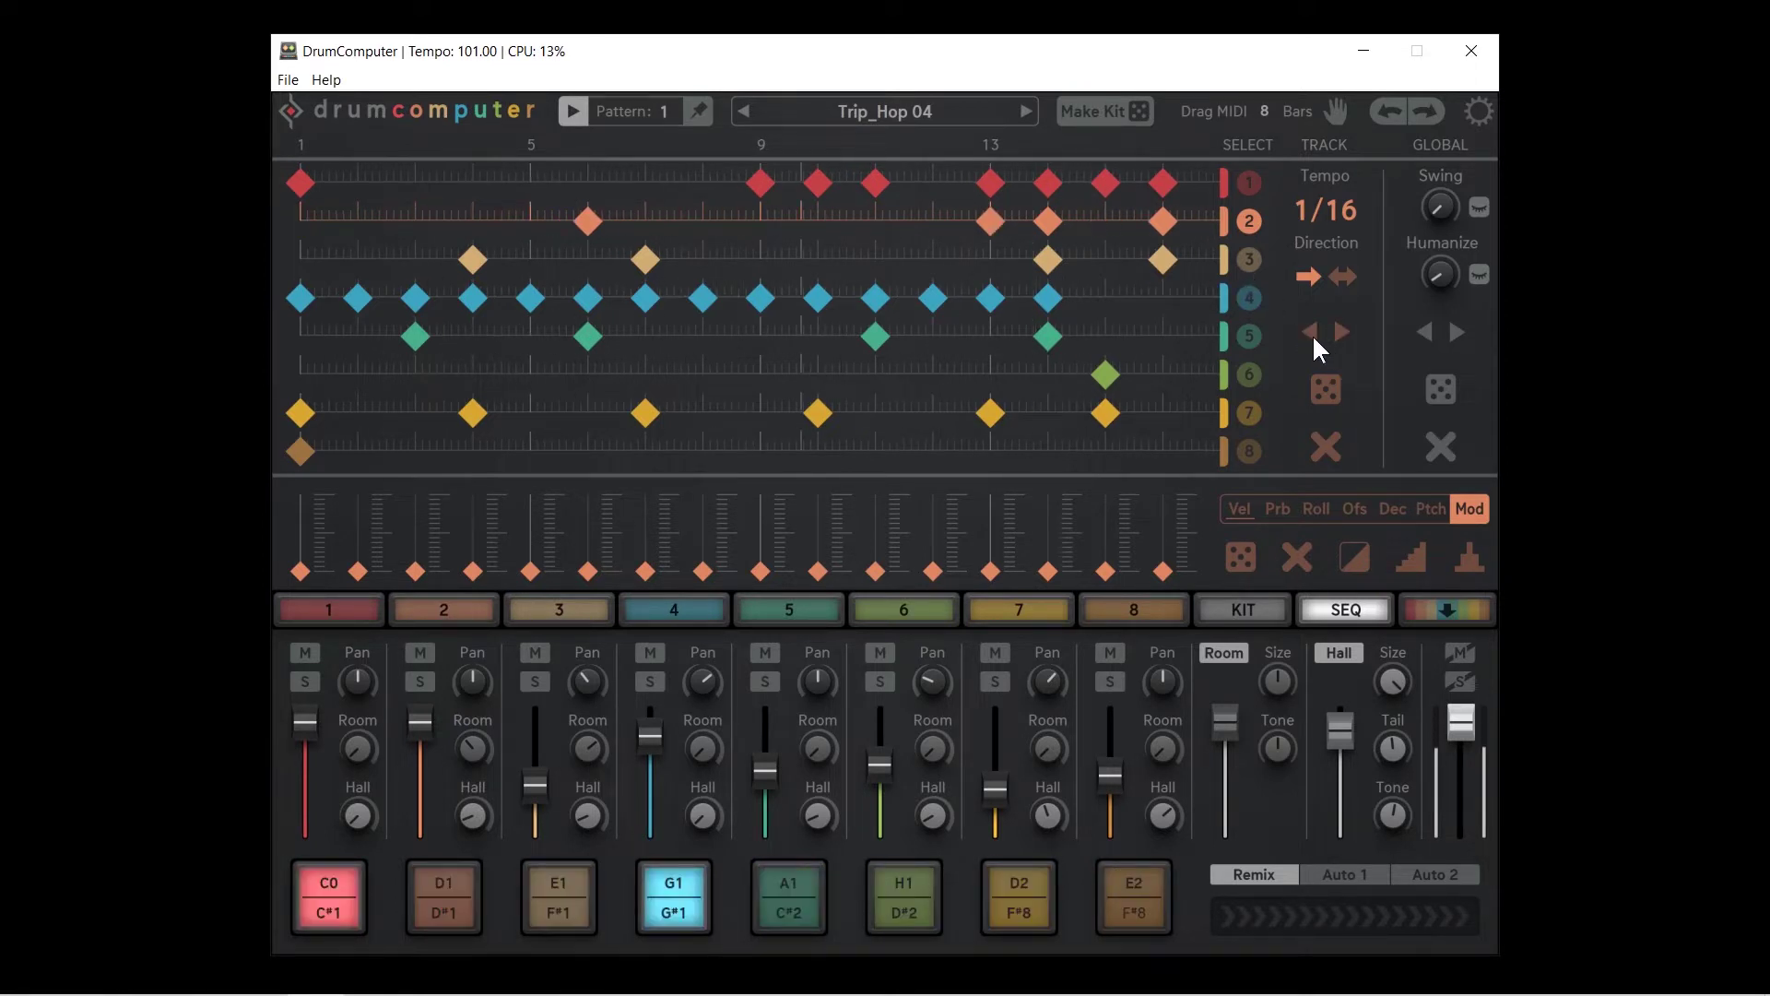
left_click(1312, 332)
left_click(1312, 332)
left_click(1312, 331)
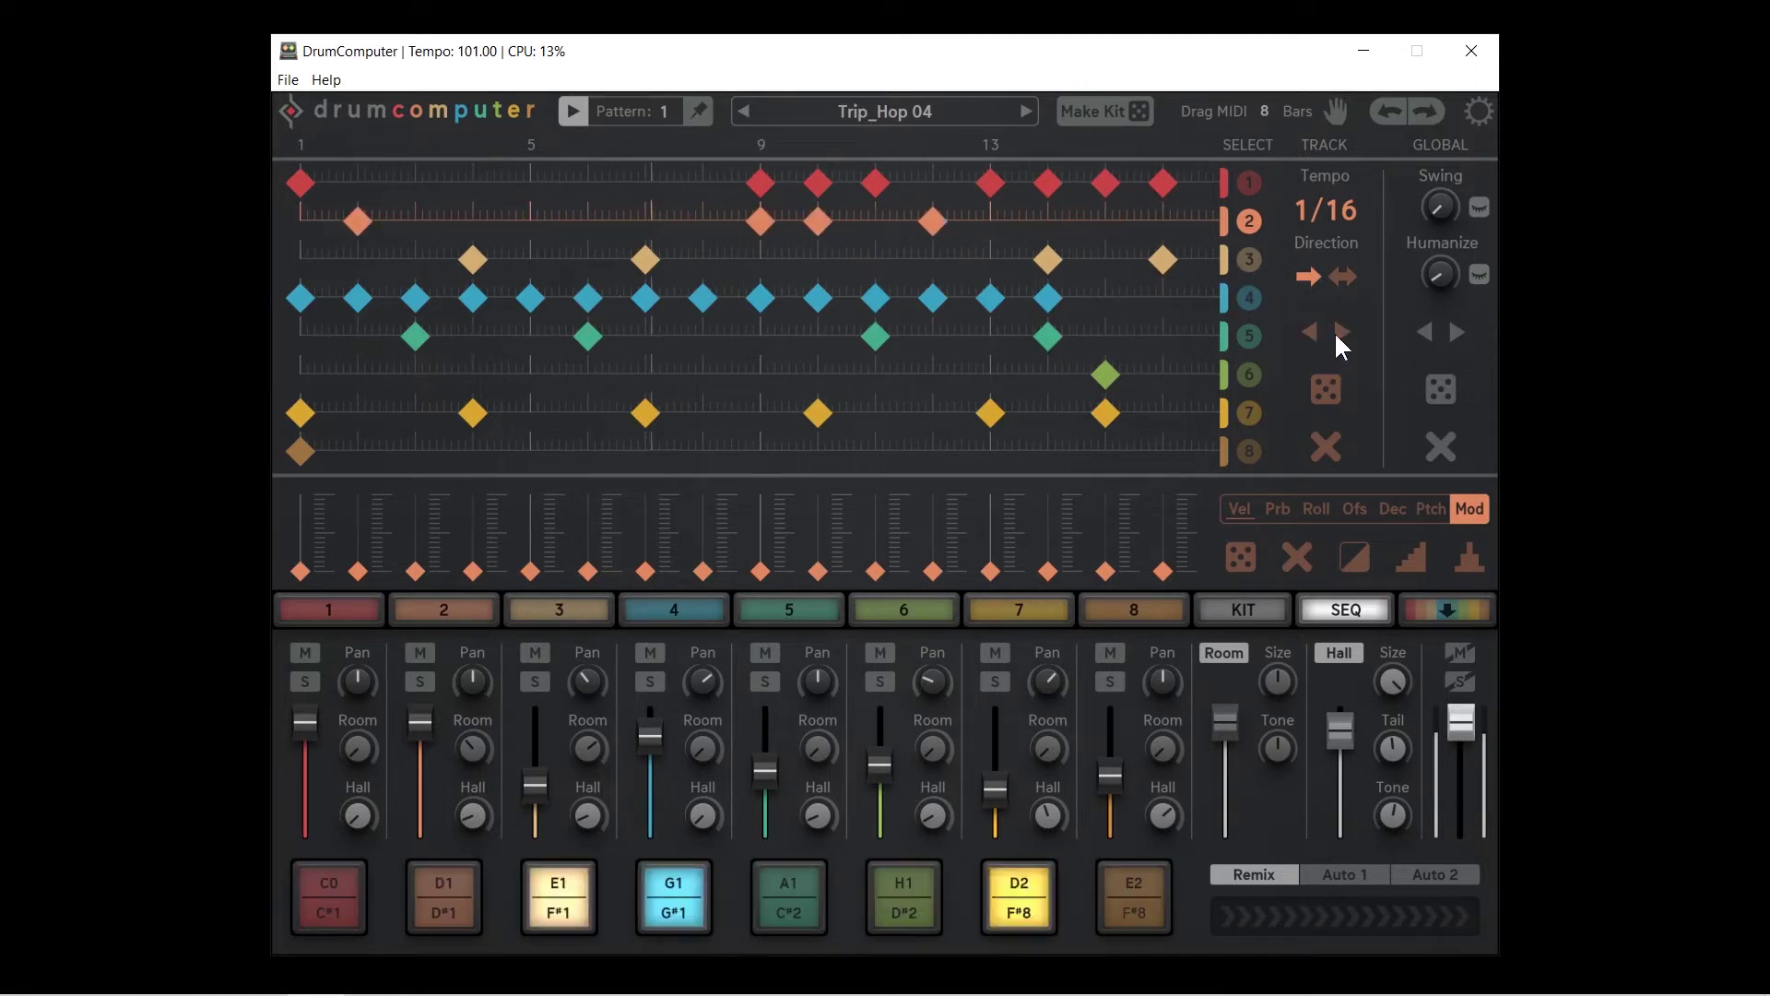
left_click(1342, 330)
left_click(1342, 330)
left_click(1342, 330)
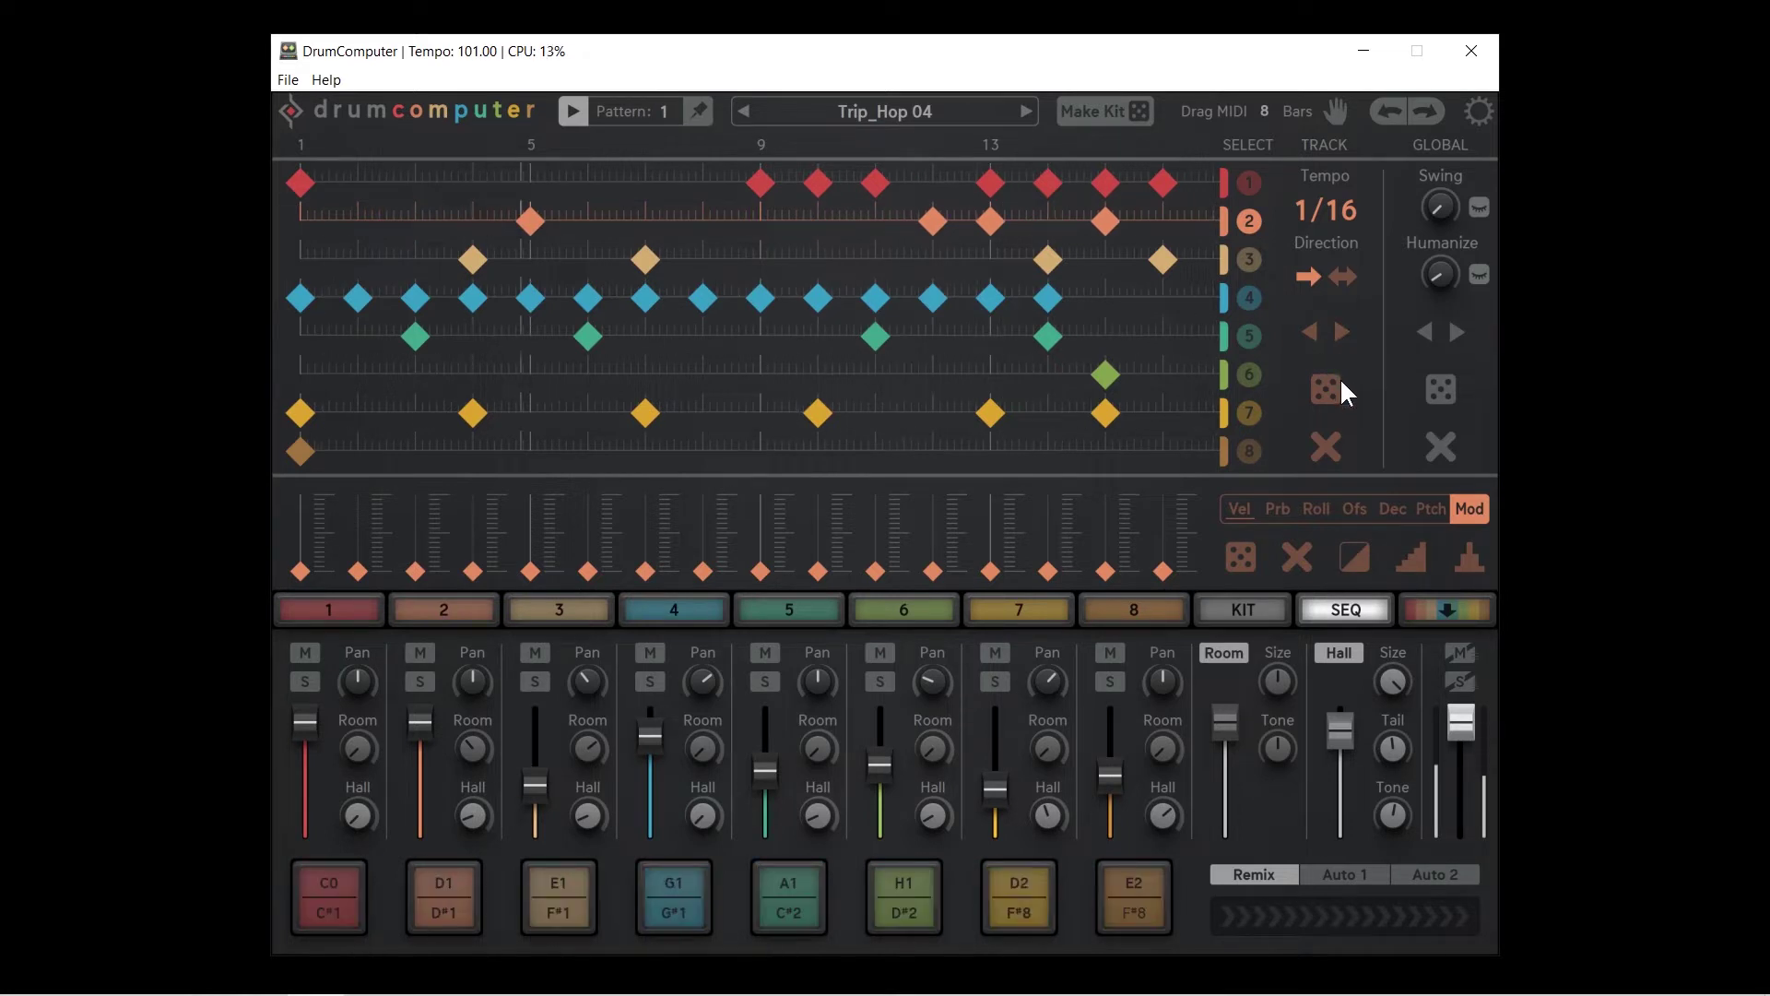
Remove track 2's hits on steps 12 and 15
left_click(933, 222)
left_click(1102, 221)
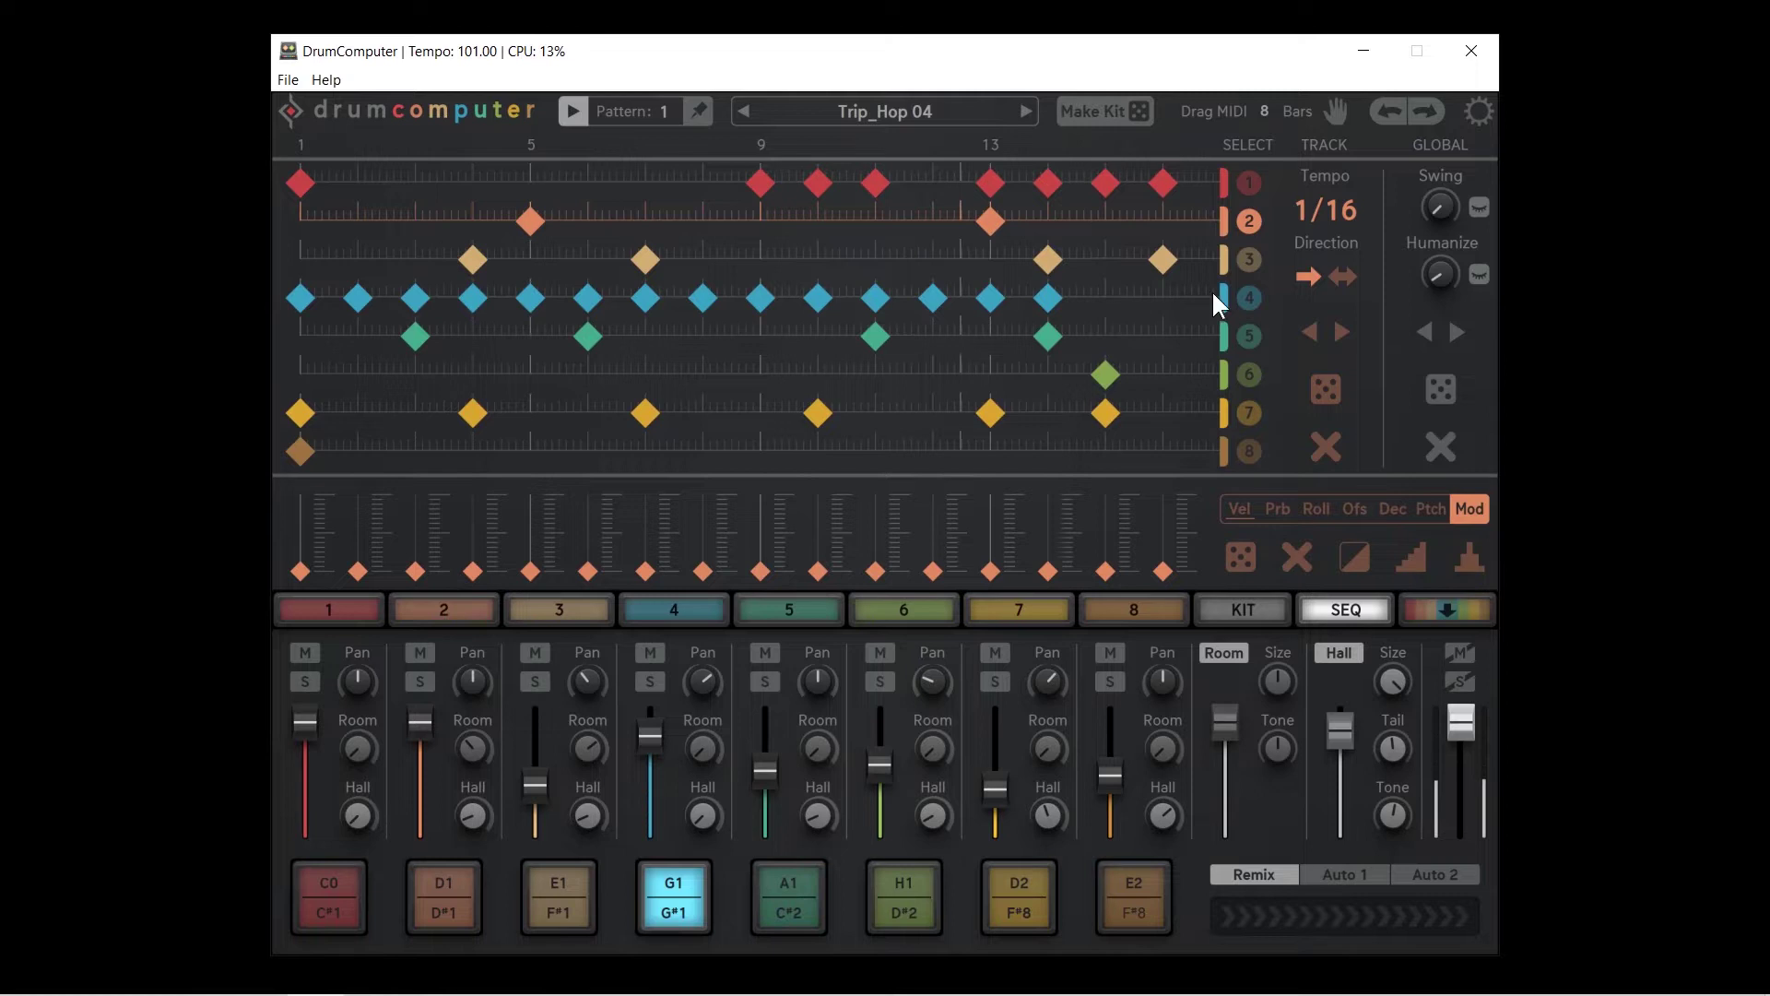
Select track 3 and randomize its pattern five times
left_click(1249, 260)
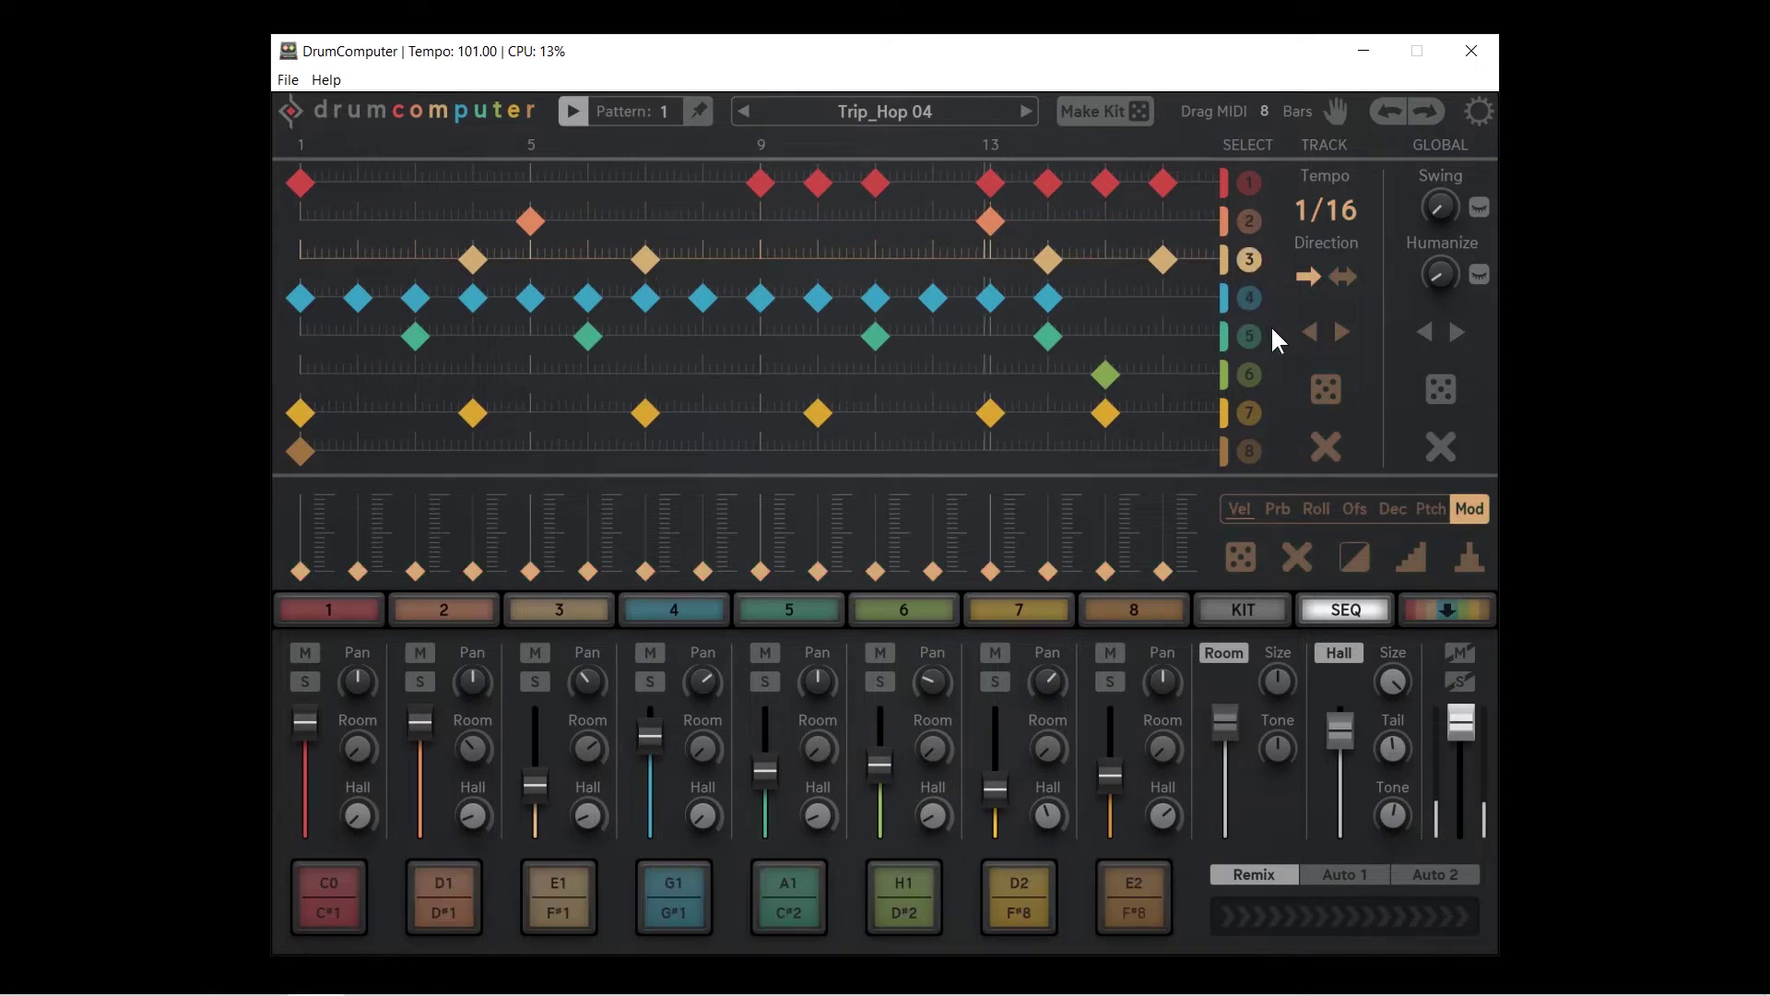
left_click(1319, 402)
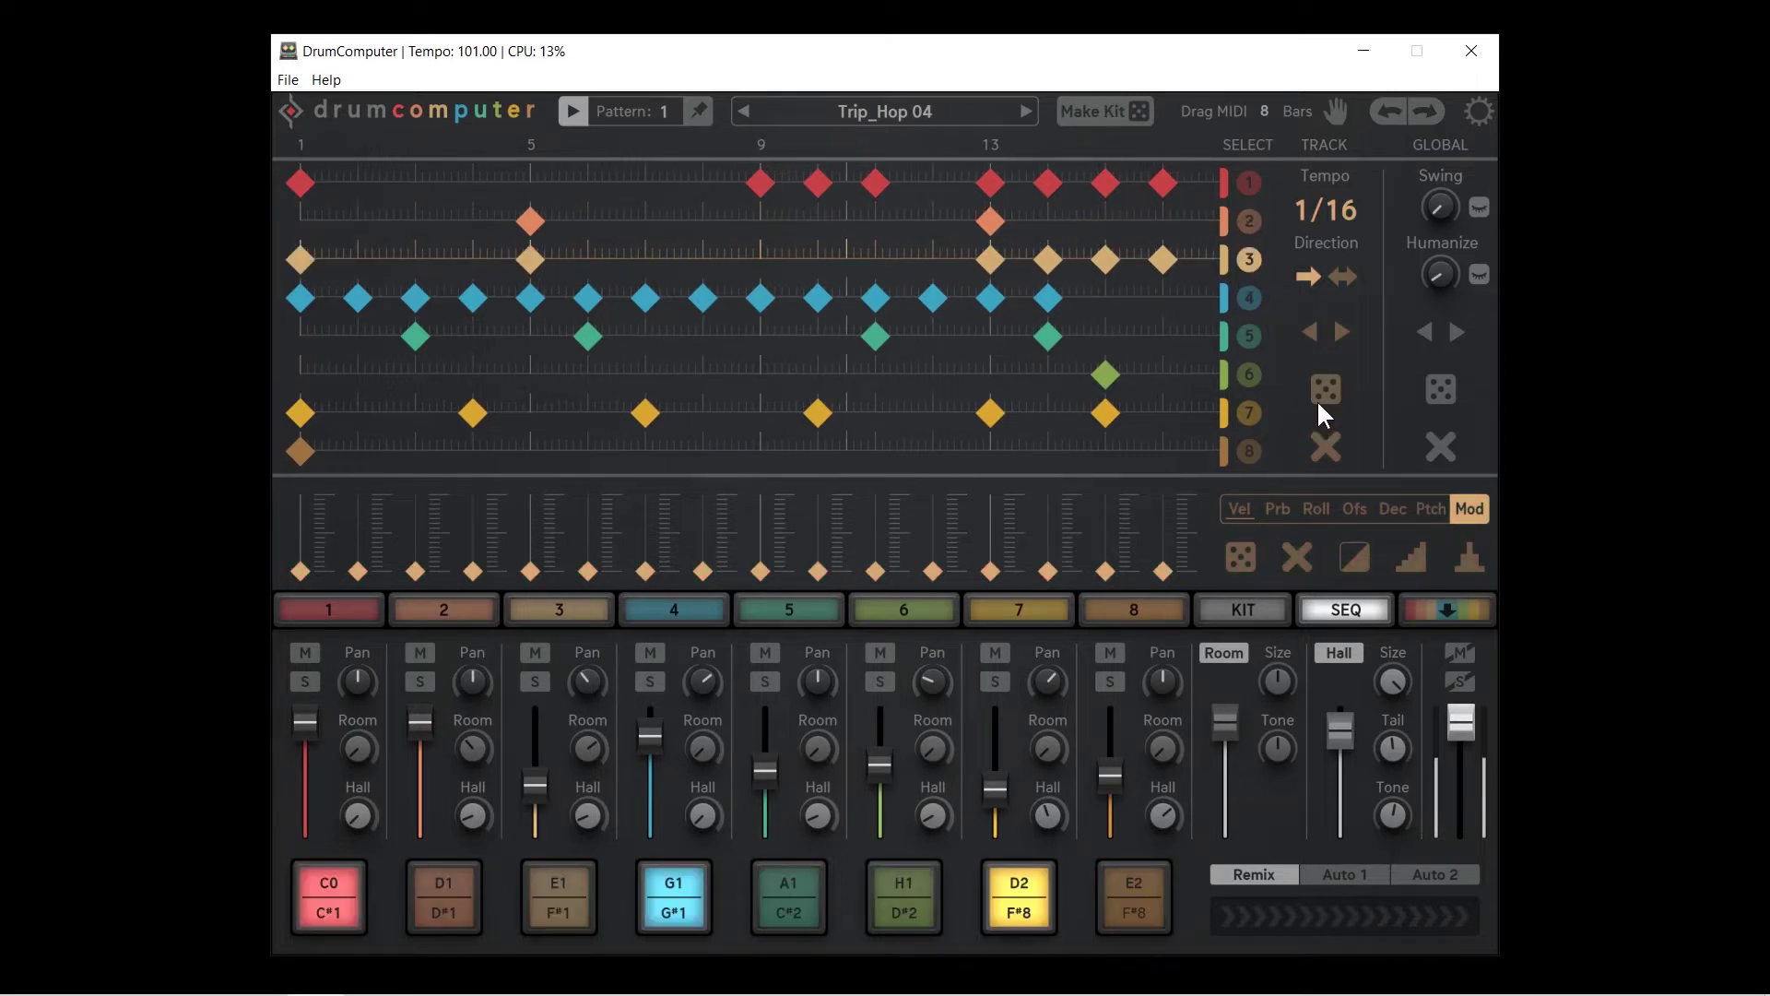
left_click(1318, 402)
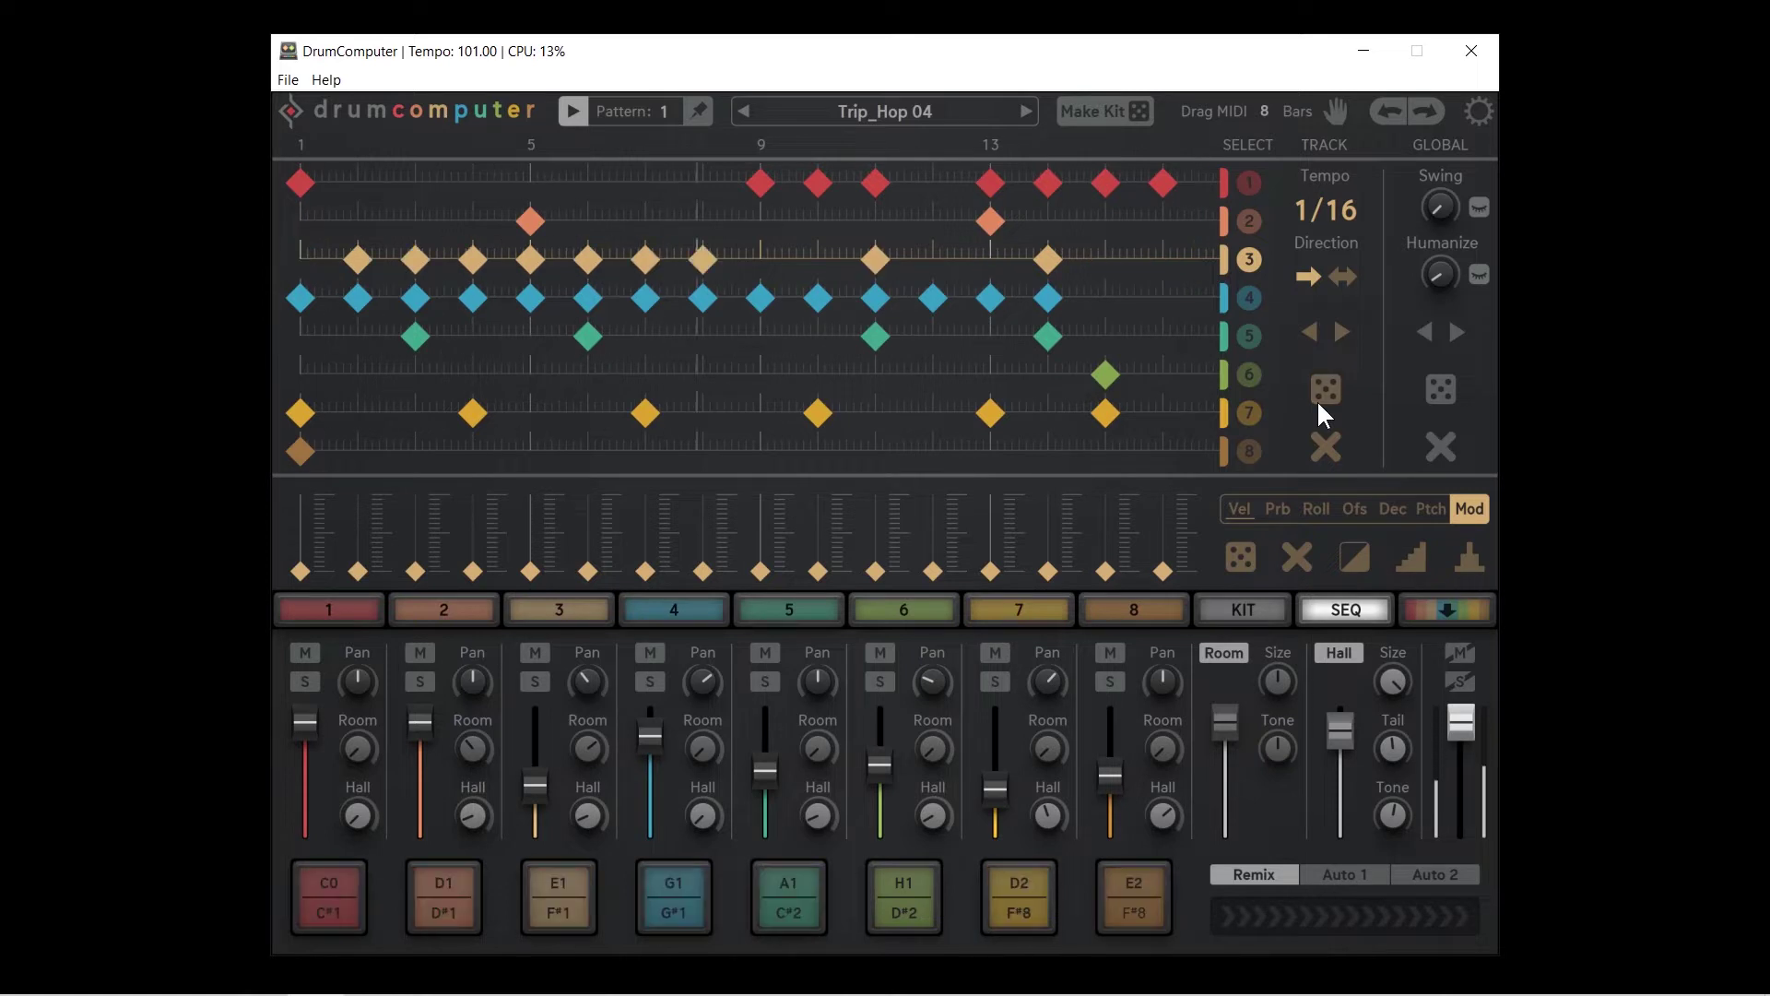
left_click(1317, 400)
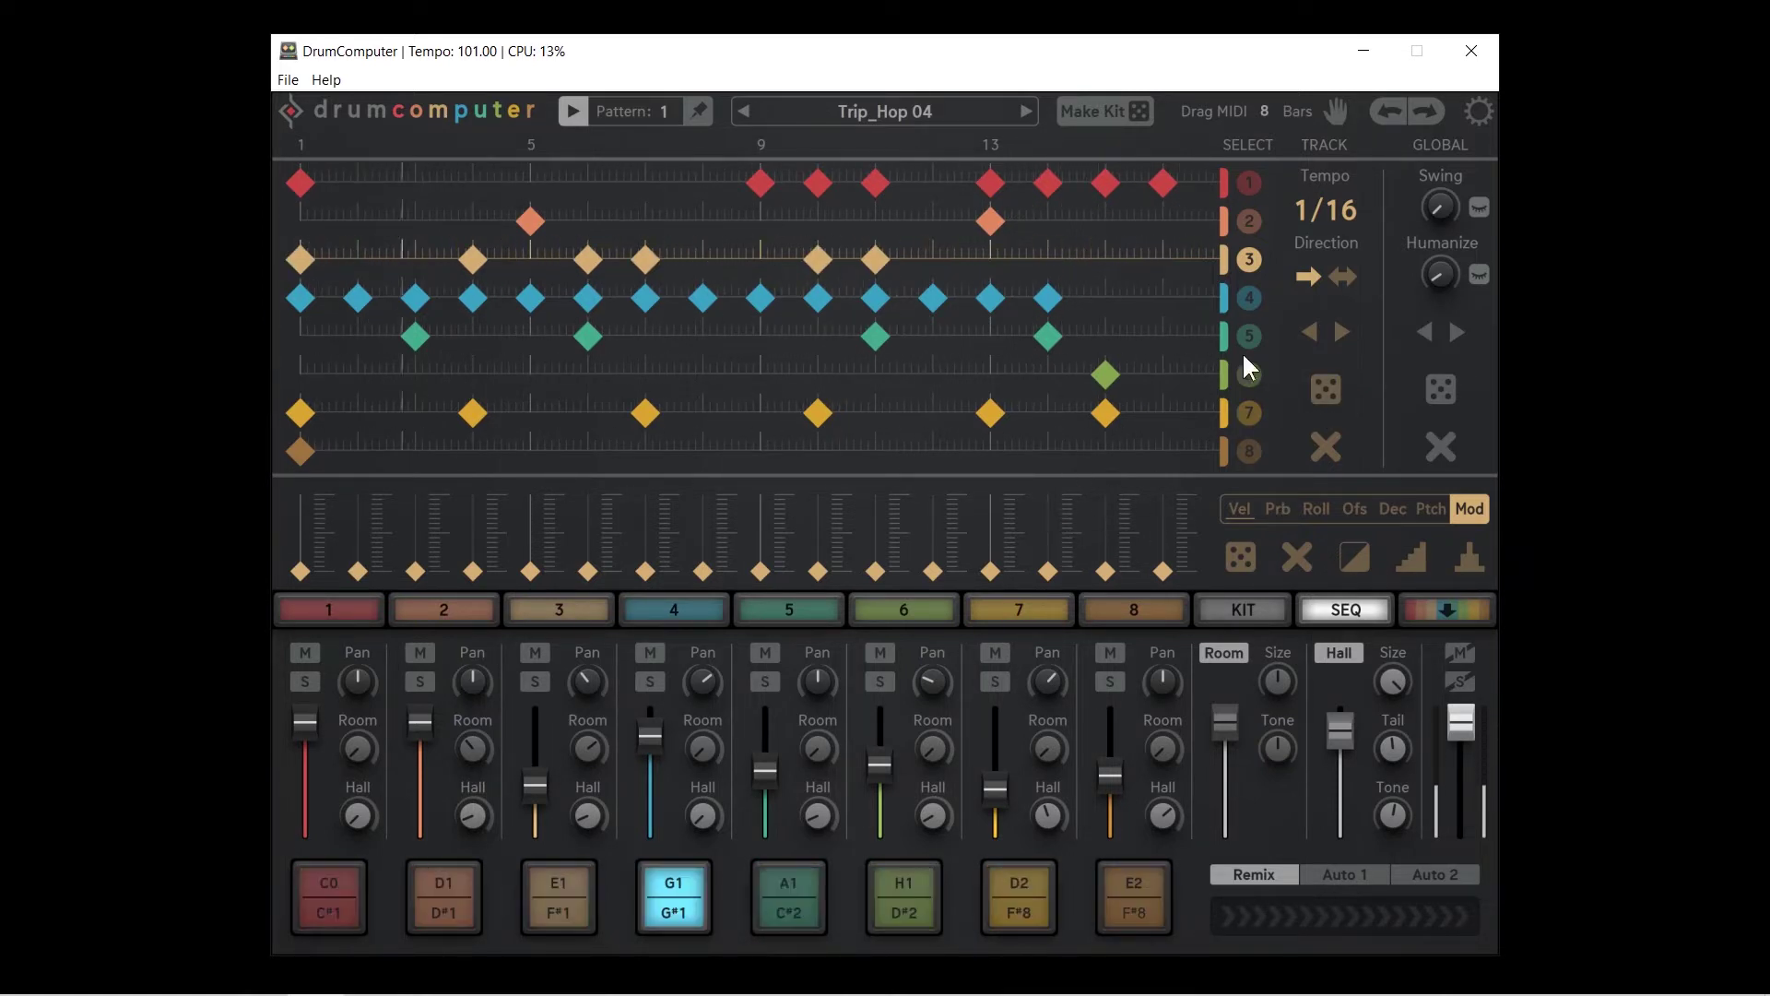
left_click(1325, 396)
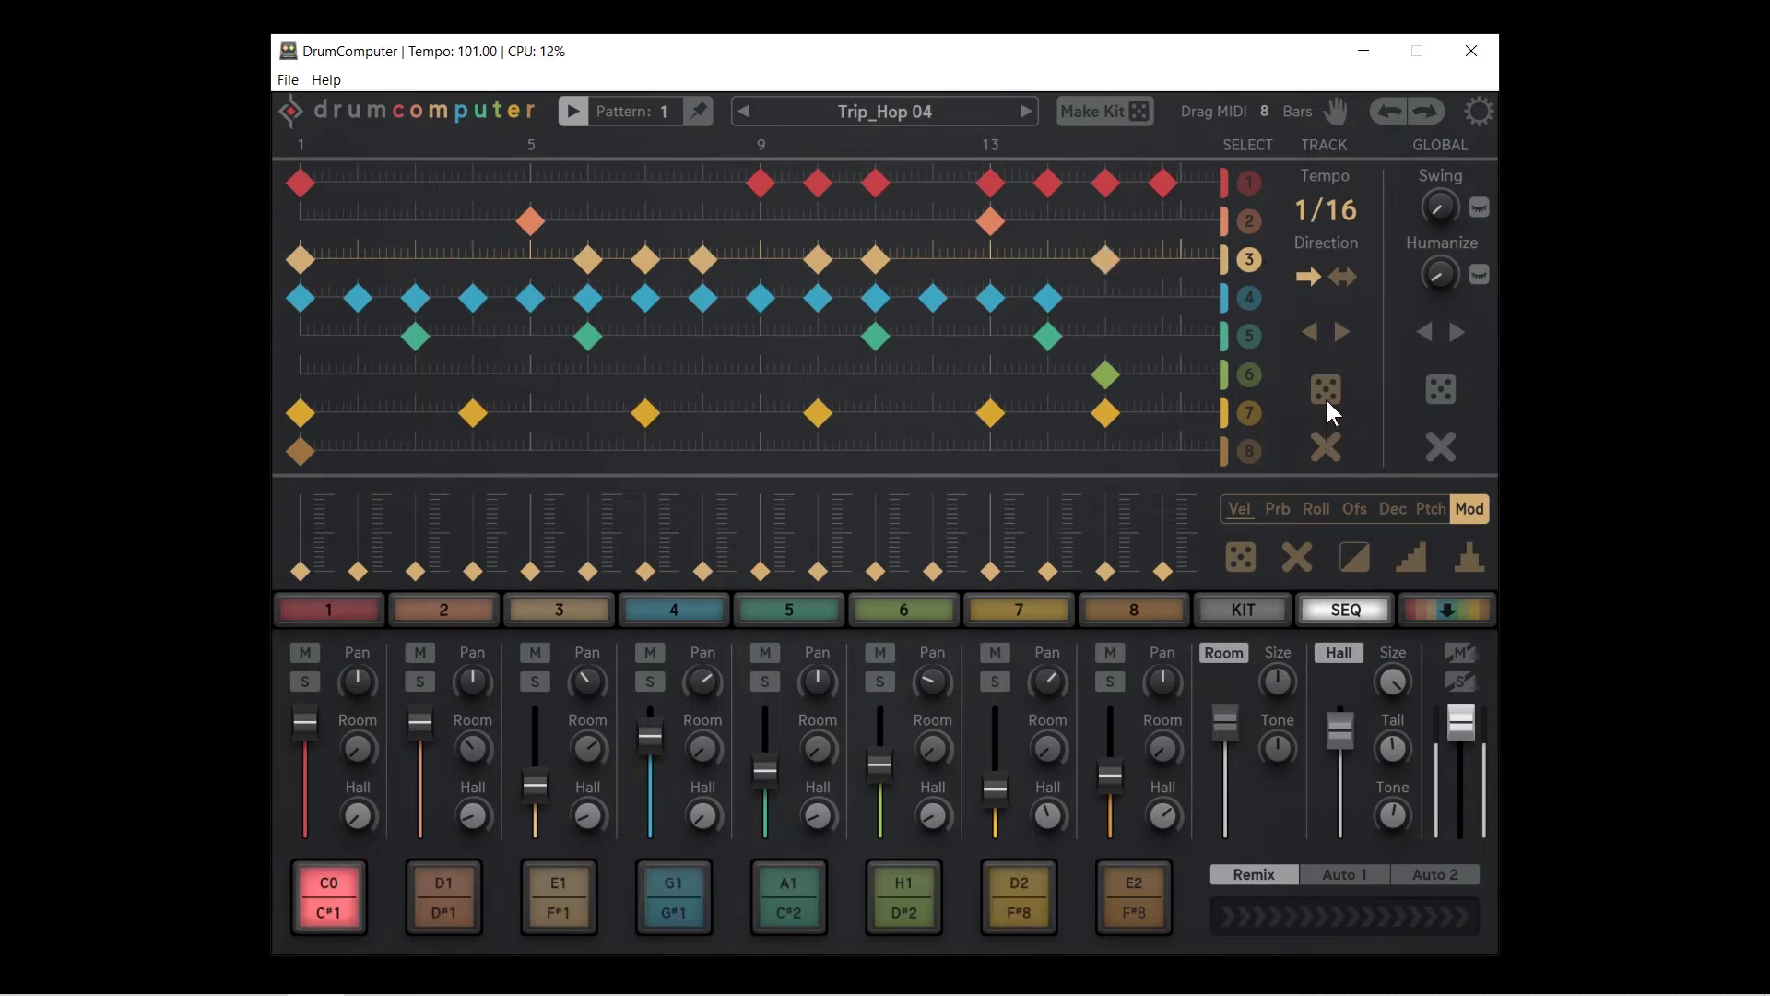
left_click(1325, 396)
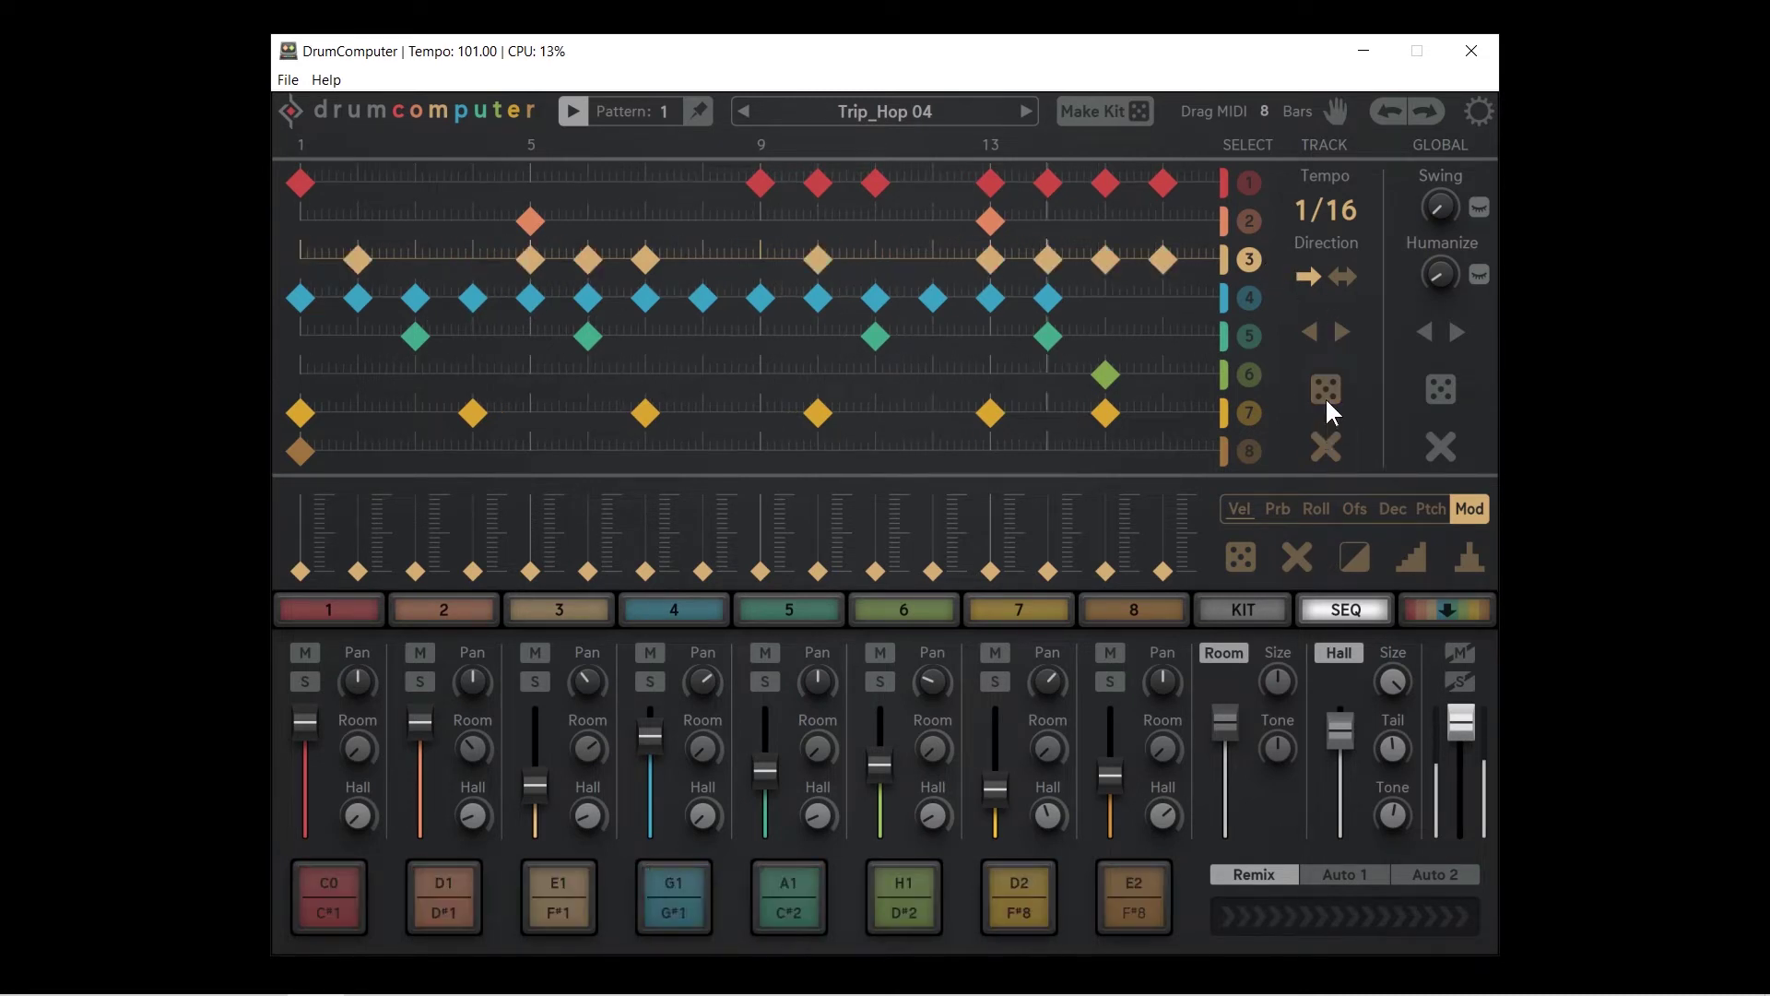
Try shortening track 3's loop to 8 steps and randomizing its pattern again
left_click_drag(1218, 257, 993, 256)
left_click(1325, 386)
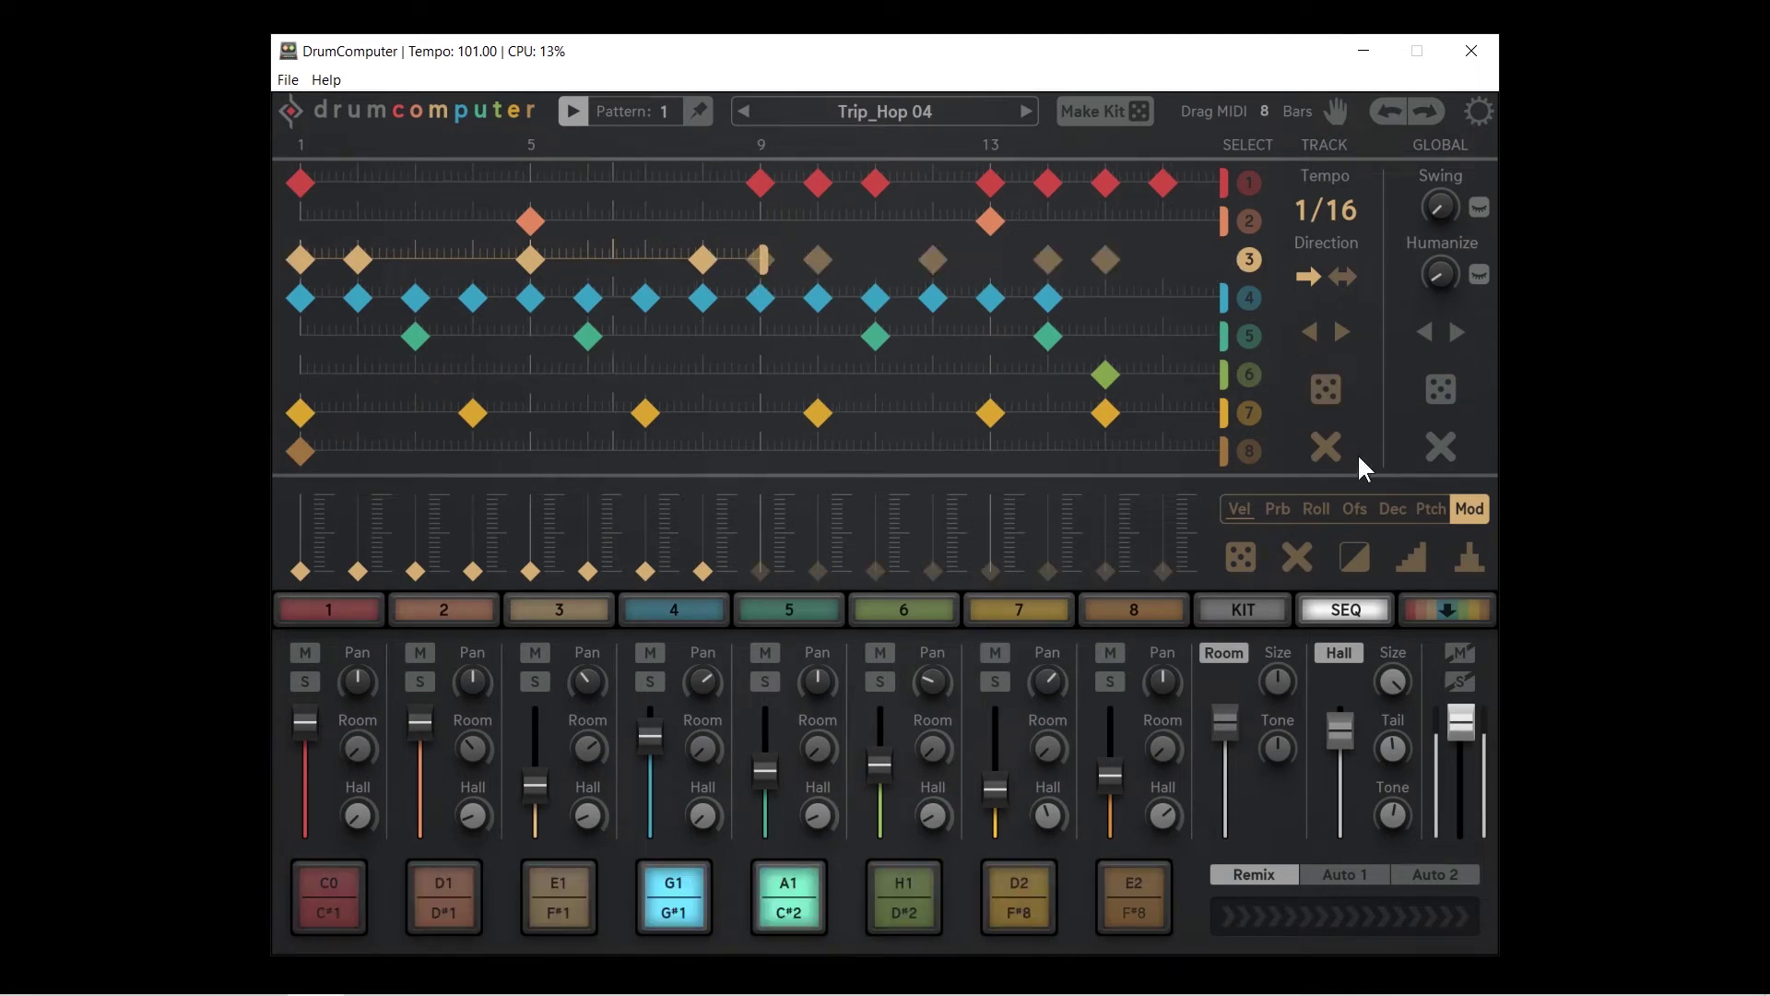
left_click(1328, 389)
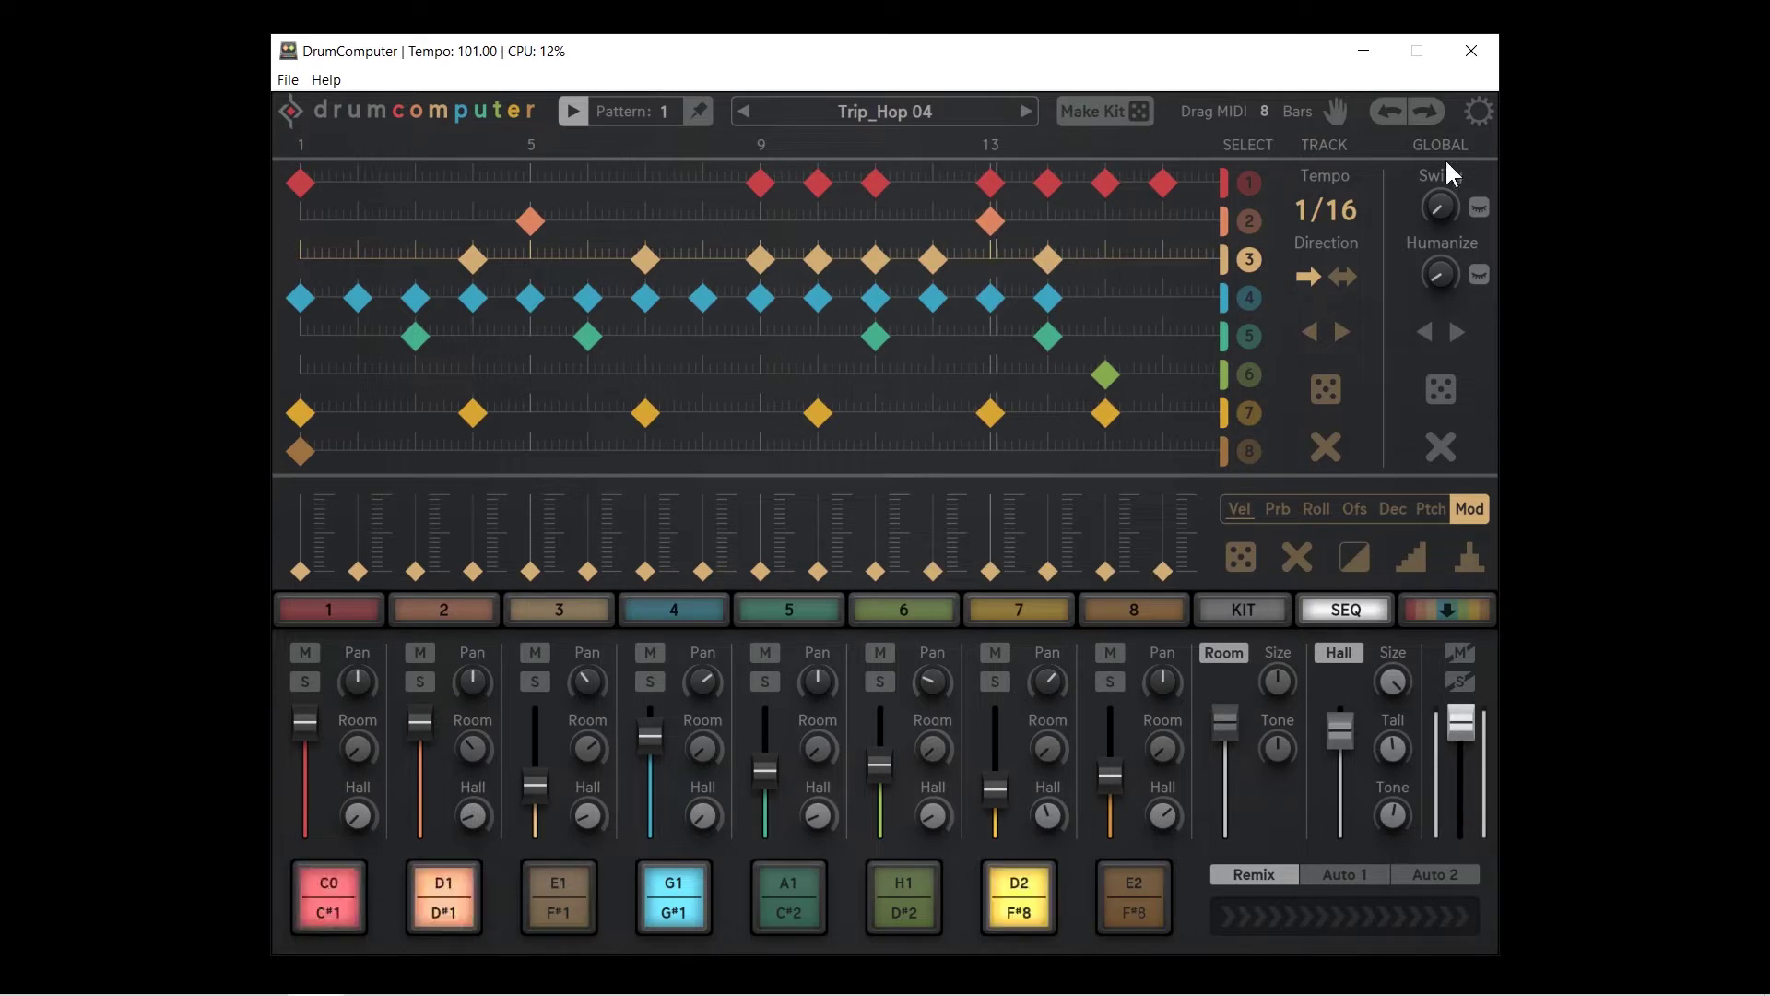
Disable Init/Rnd resets seq length in the settings, and randomize track 3 with its loop shortened to 12 steps
left_click(1480, 111)
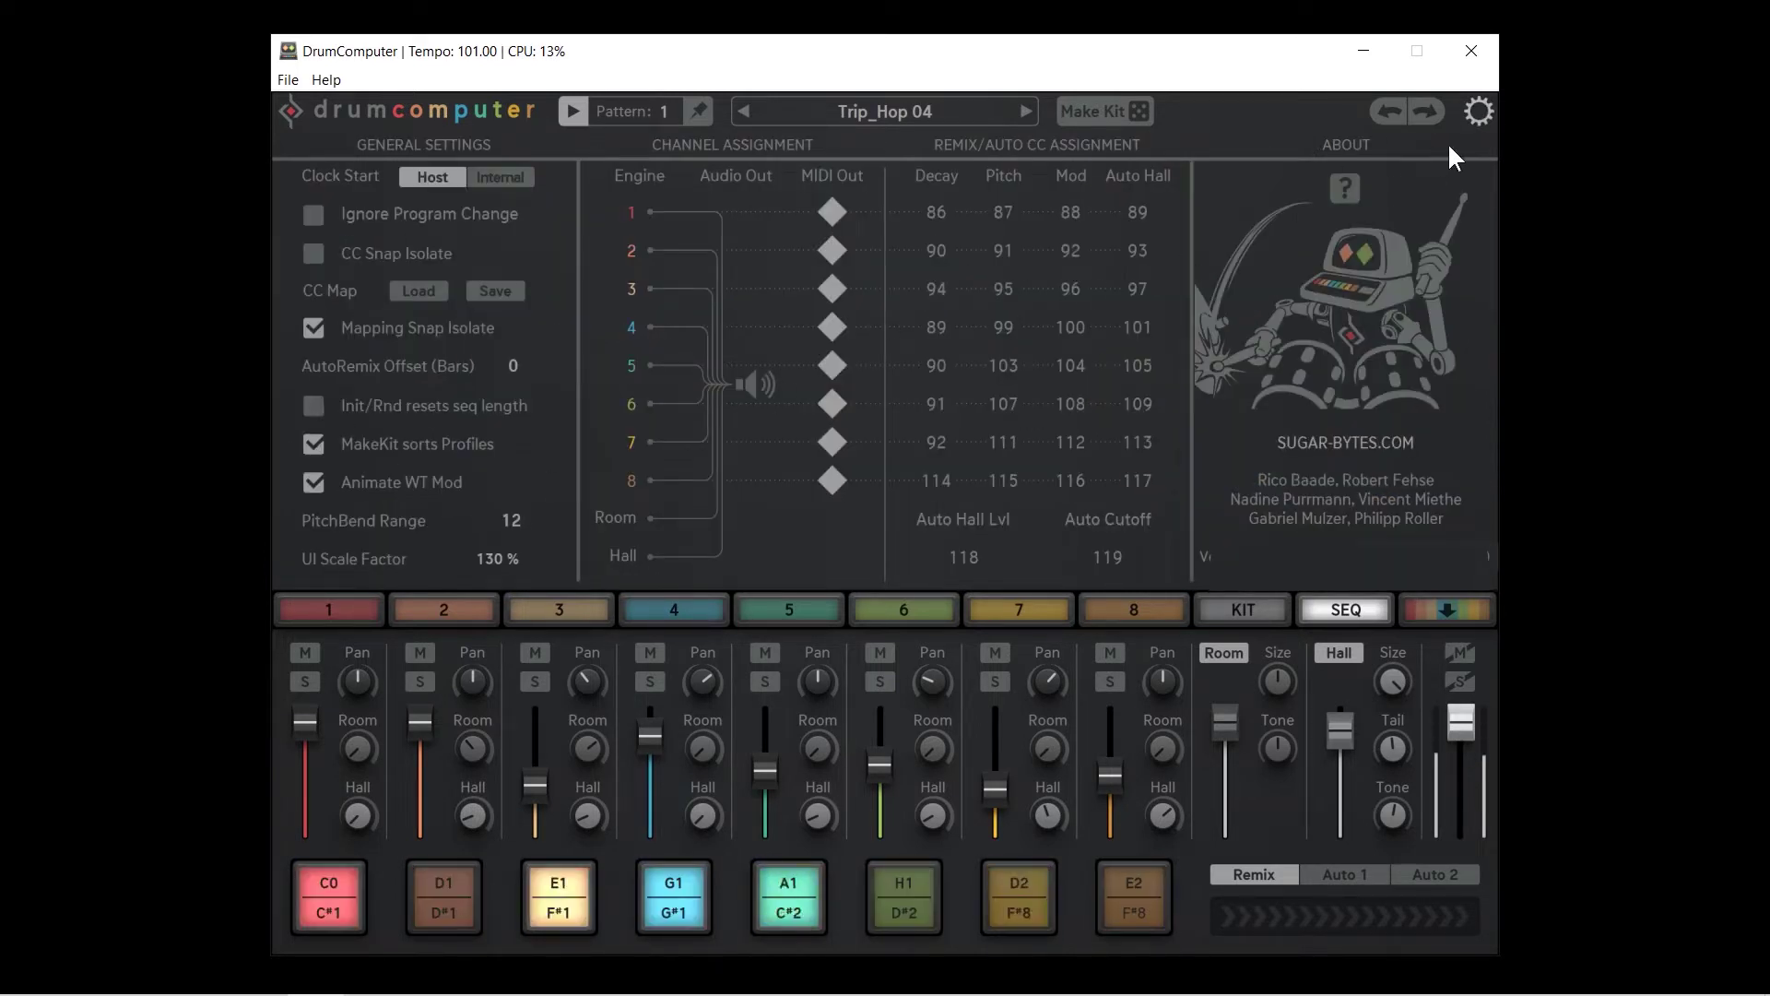
left_click(1479, 115)
left_click_drag(1205, 262, 1004, 247)
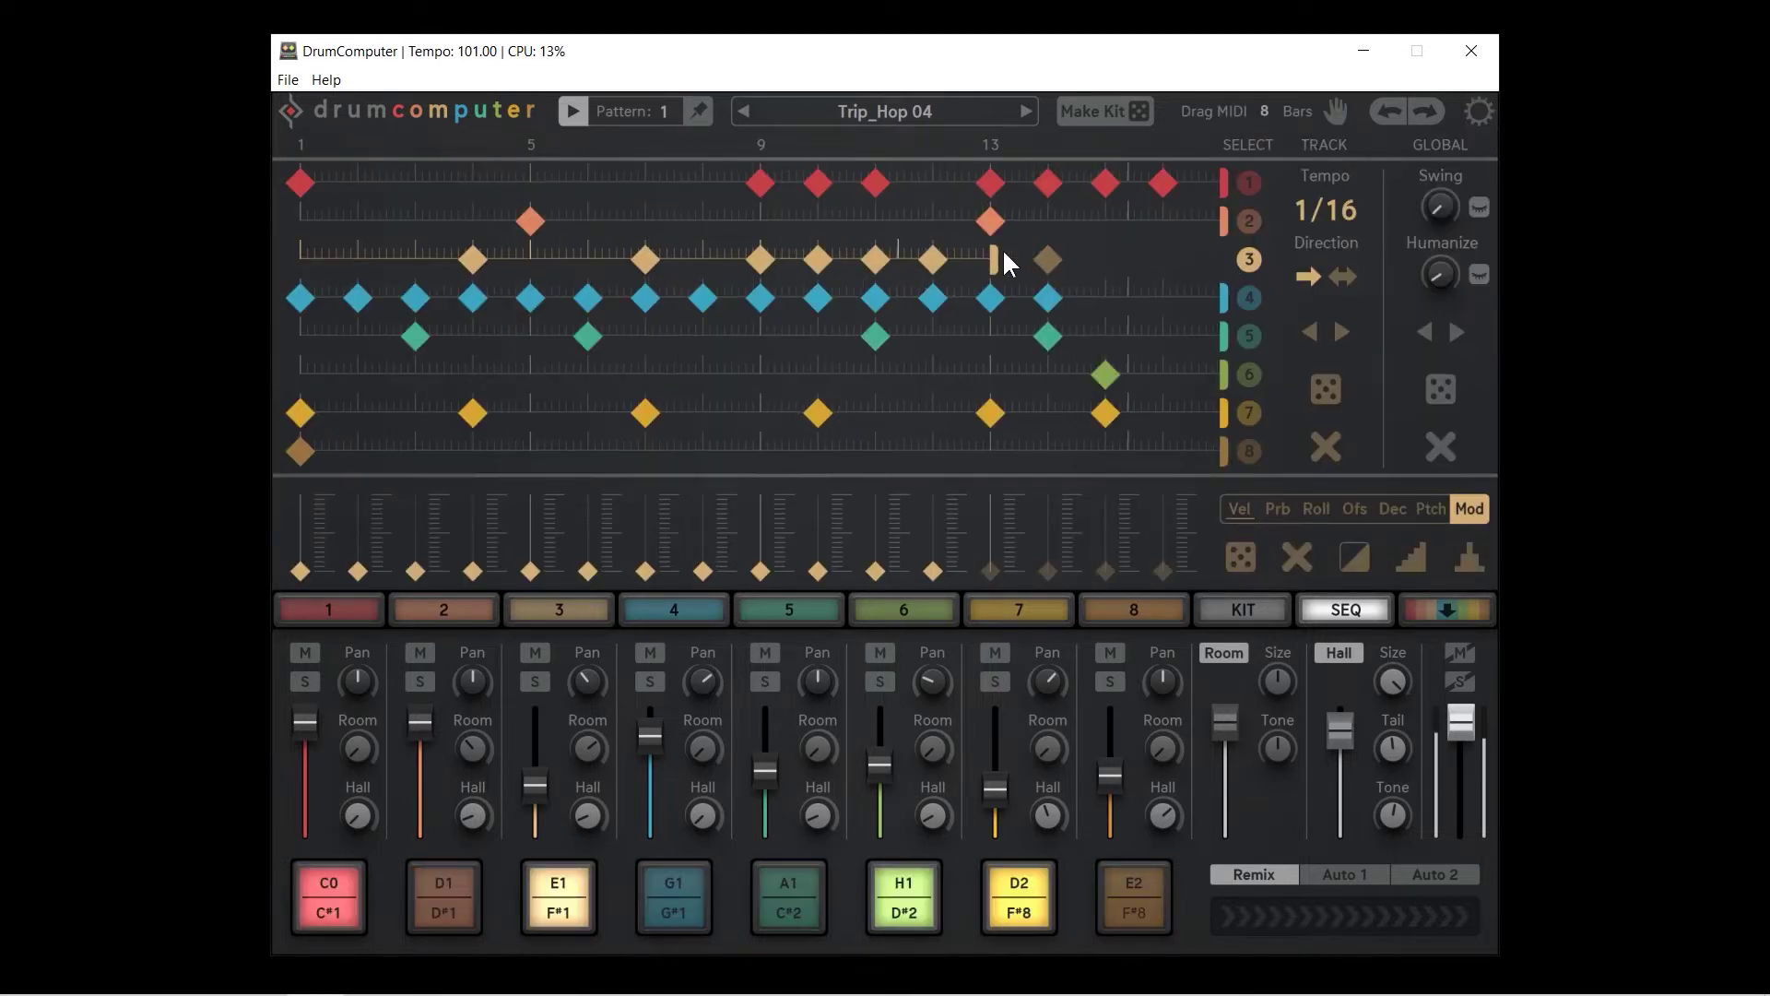
left_click(1332, 386)
left_click(1333, 386)
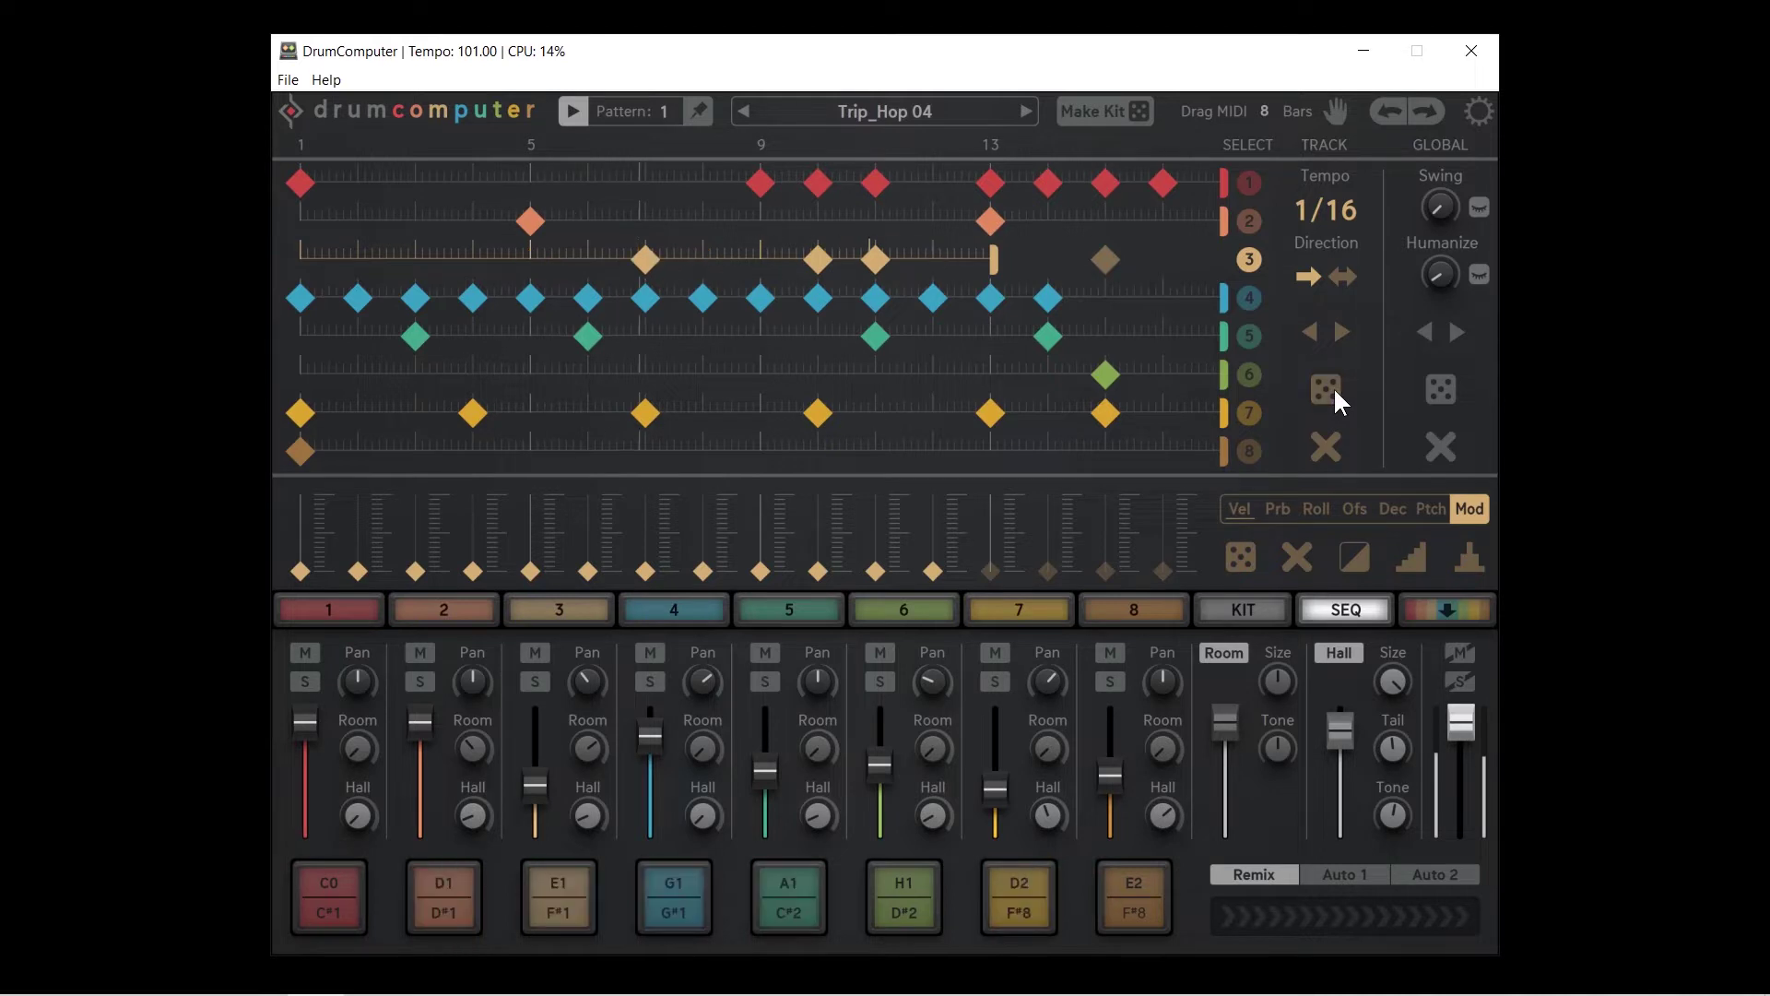
Enable Init/Rnd resets seq length again in the settings and randomize track 3's pattern
left_click(1480, 109)
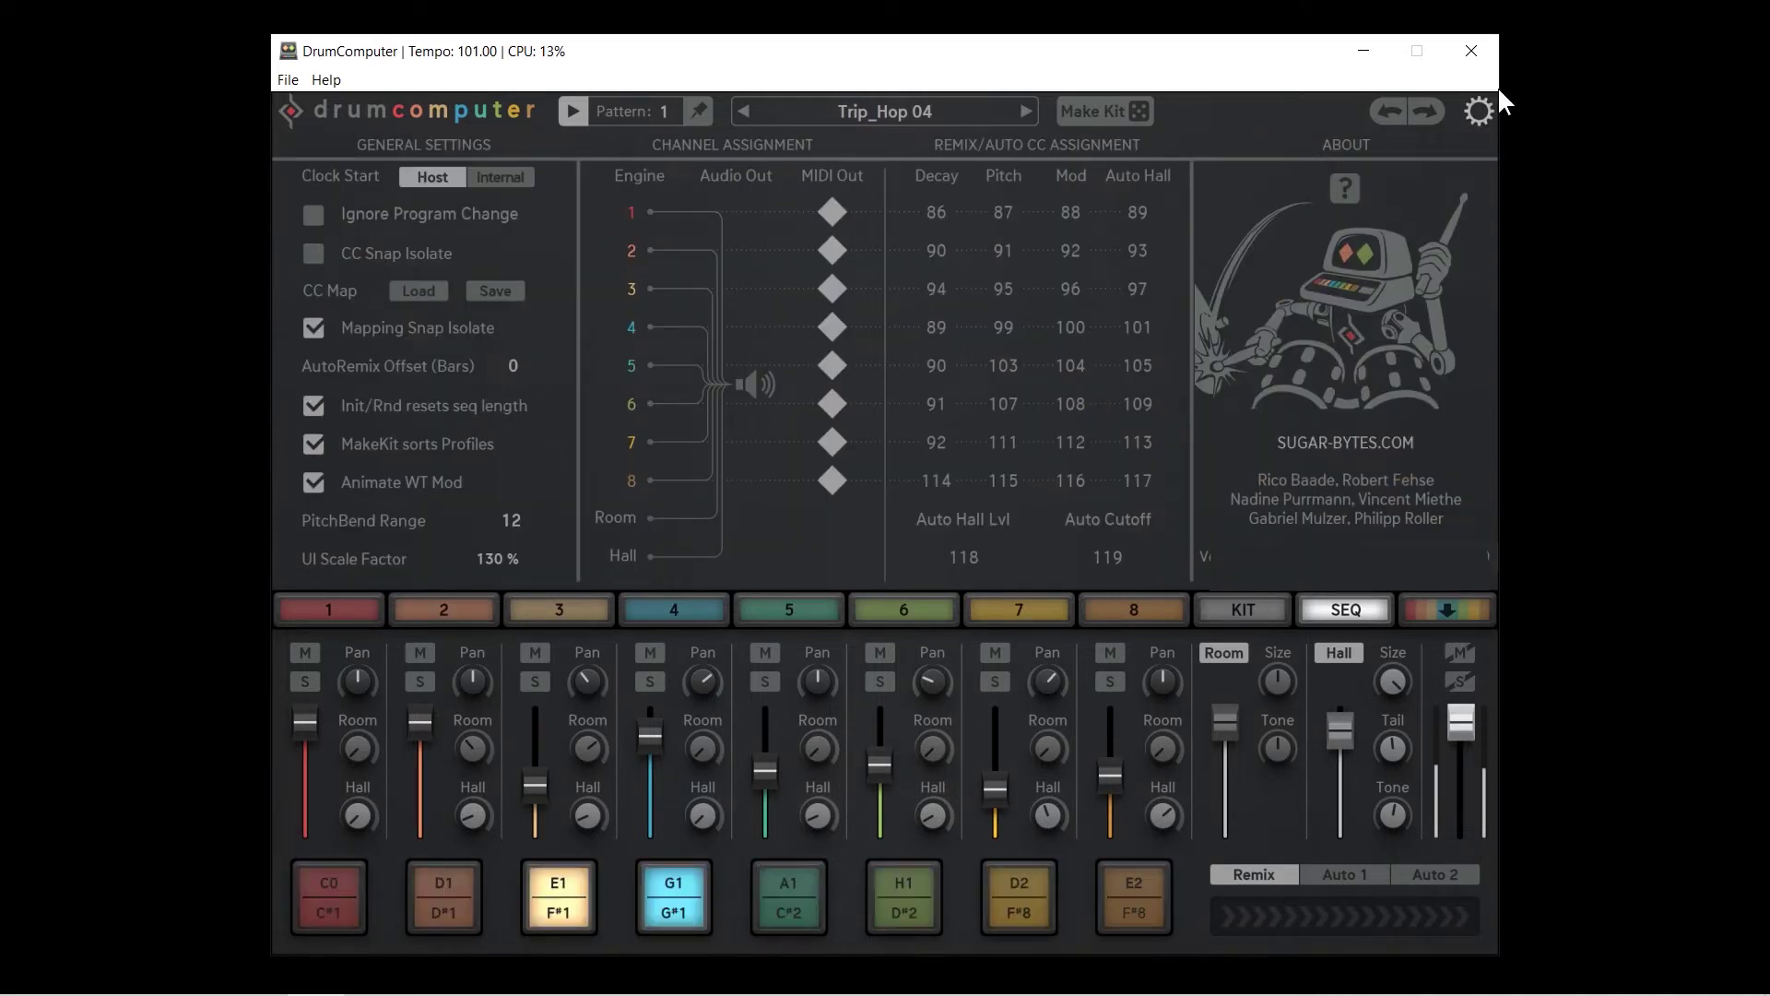
left_click(1477, 108)
left_click(1319, 395)
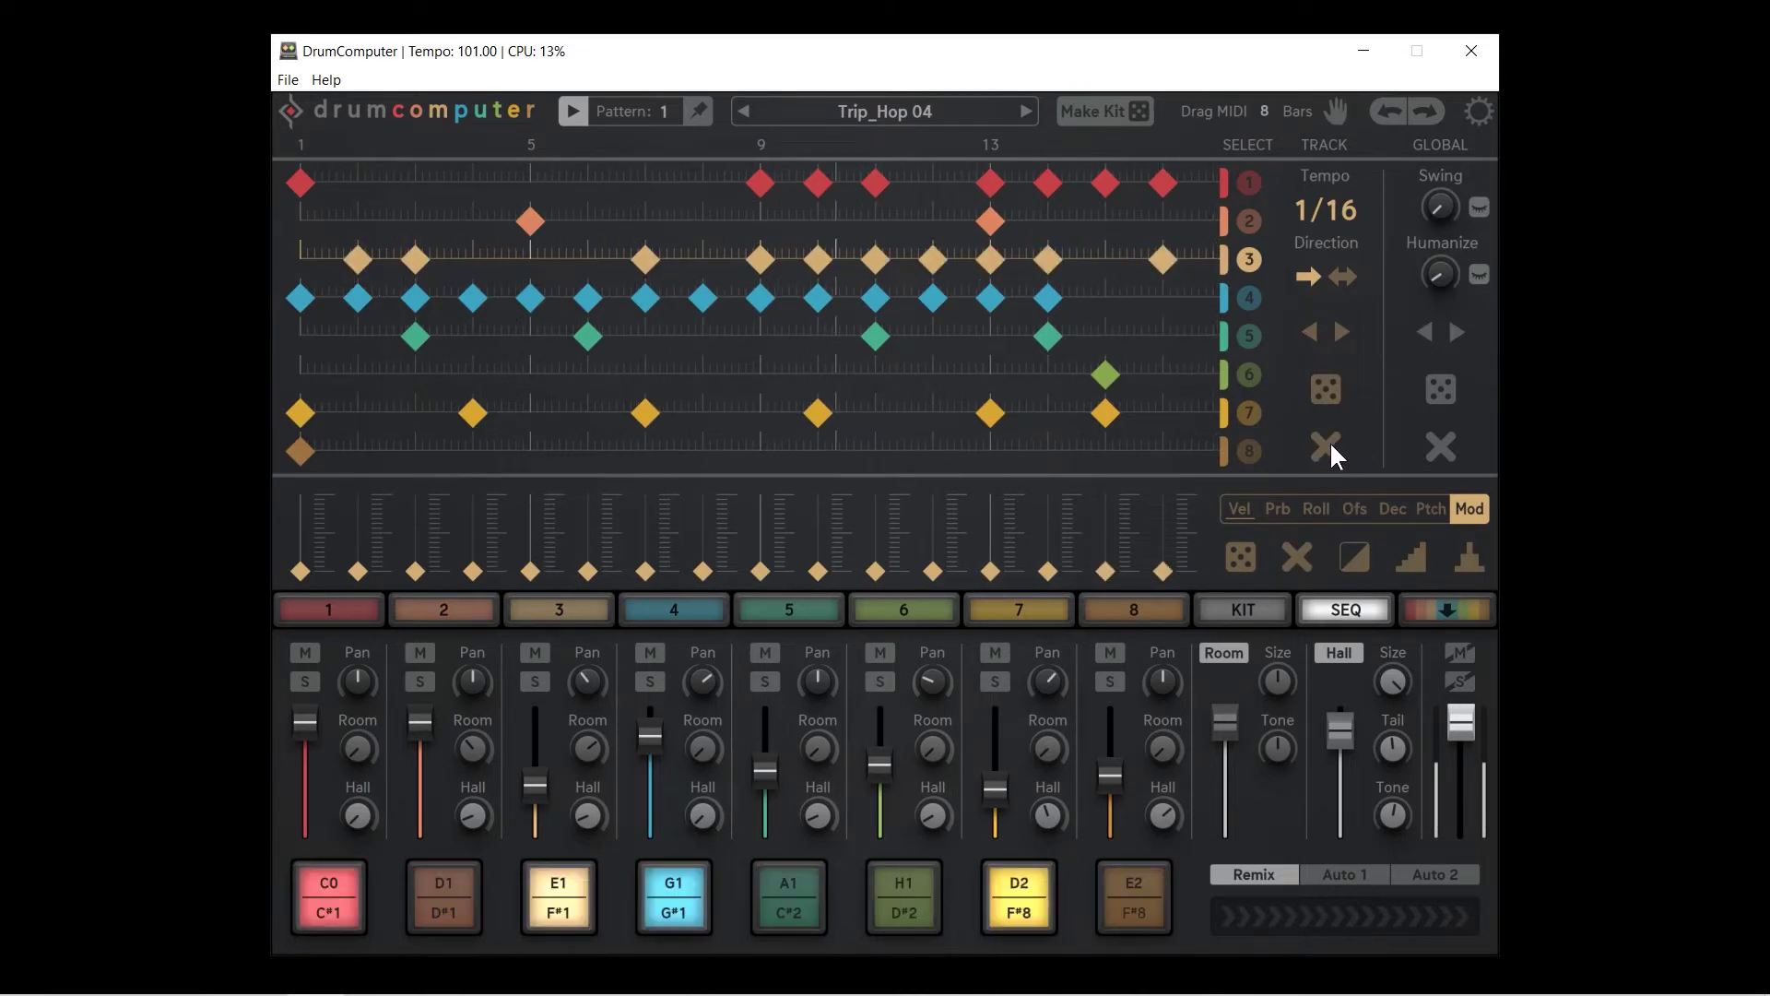
Clear all of track 3's hits and fill the track with new random patterns twice
left_click(1330, 441)
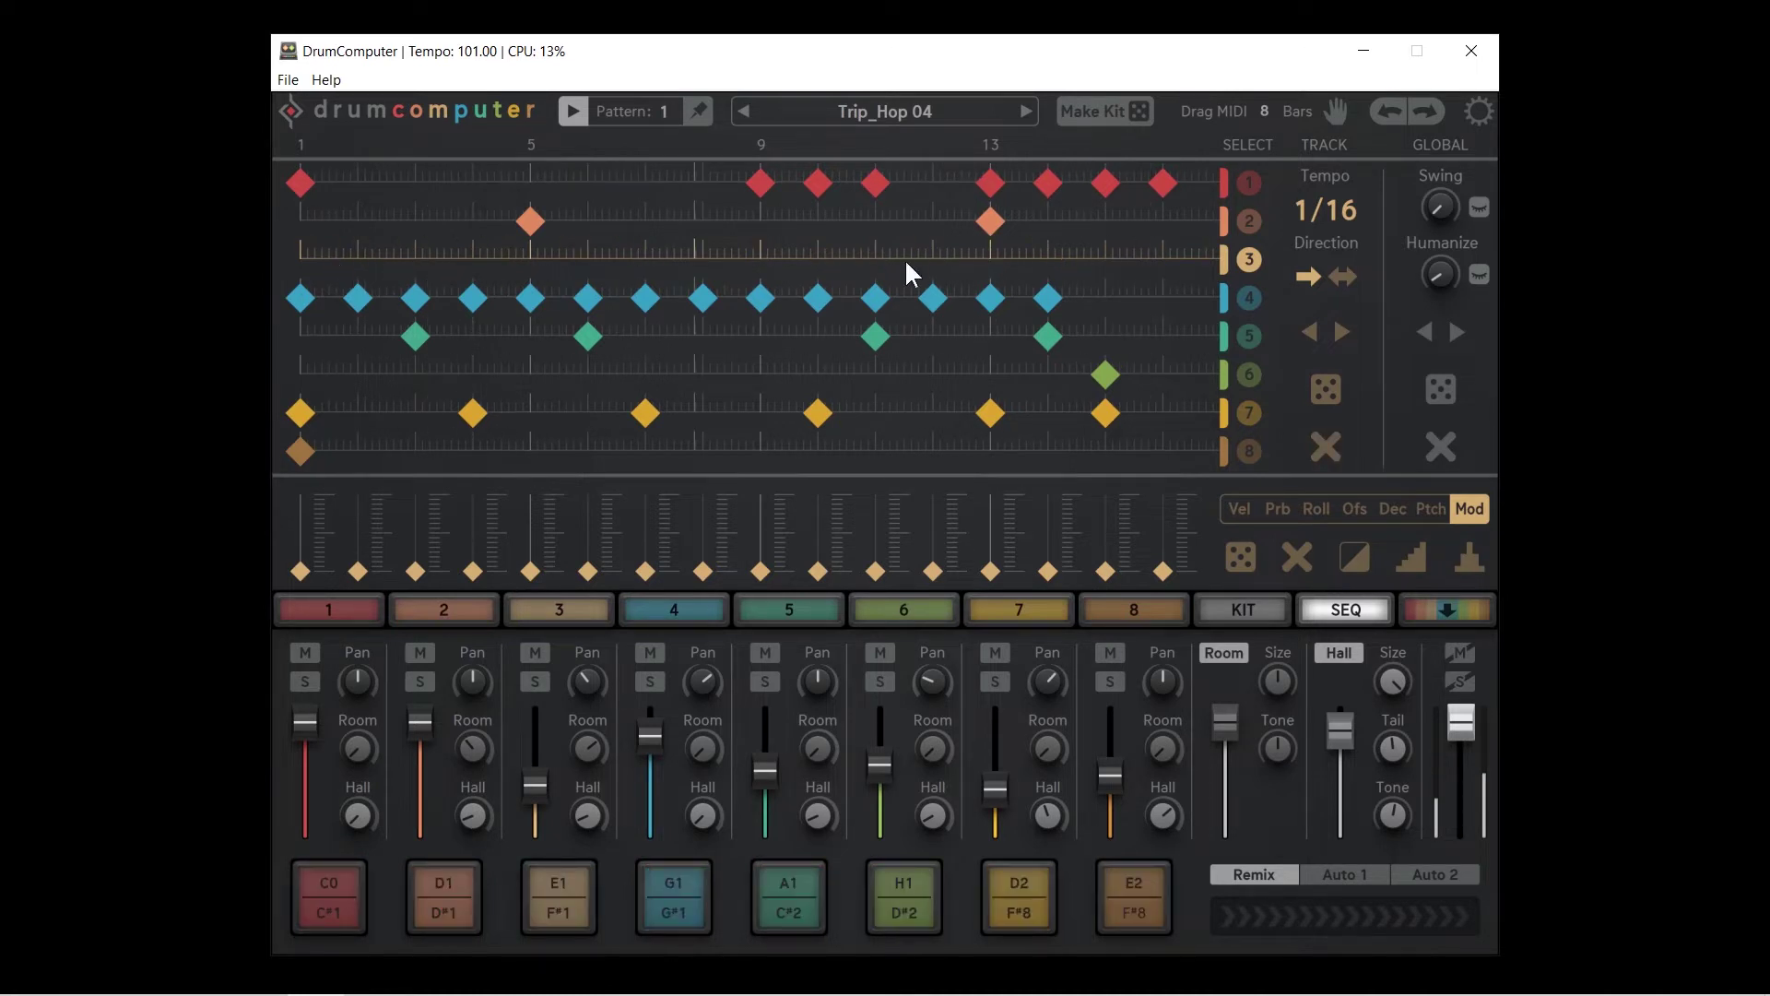
left_click(1322, 392)
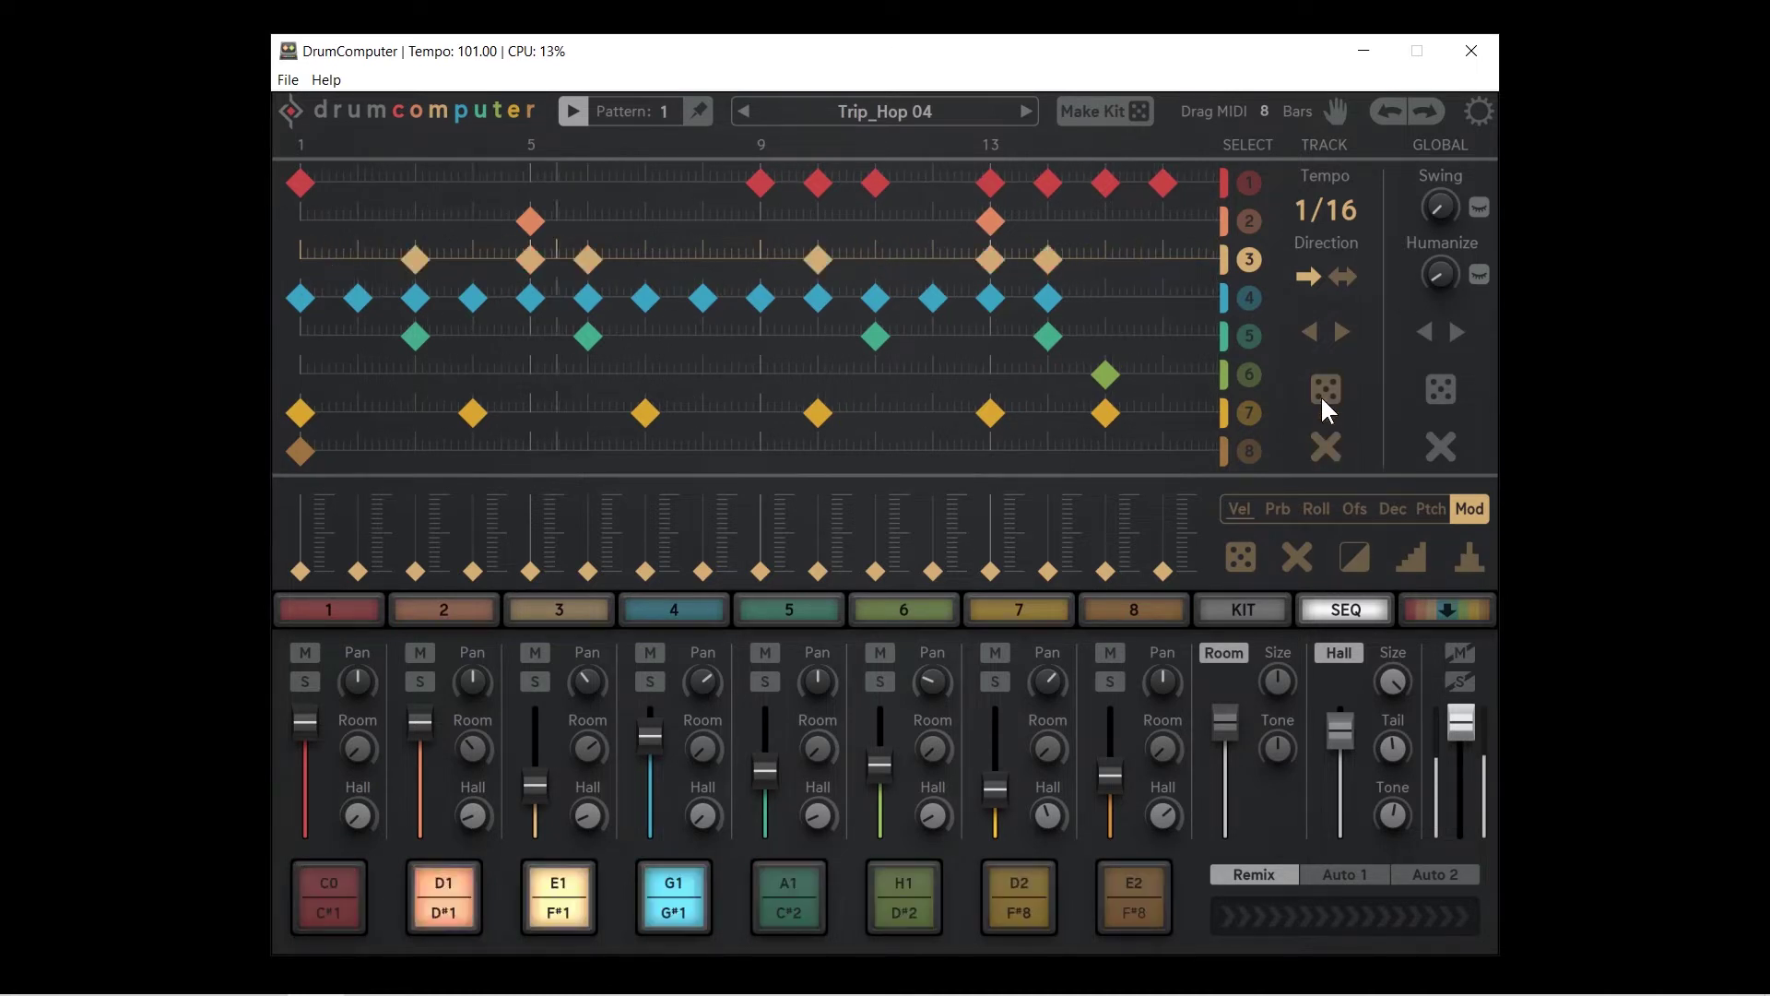
left_click(1326, 388)
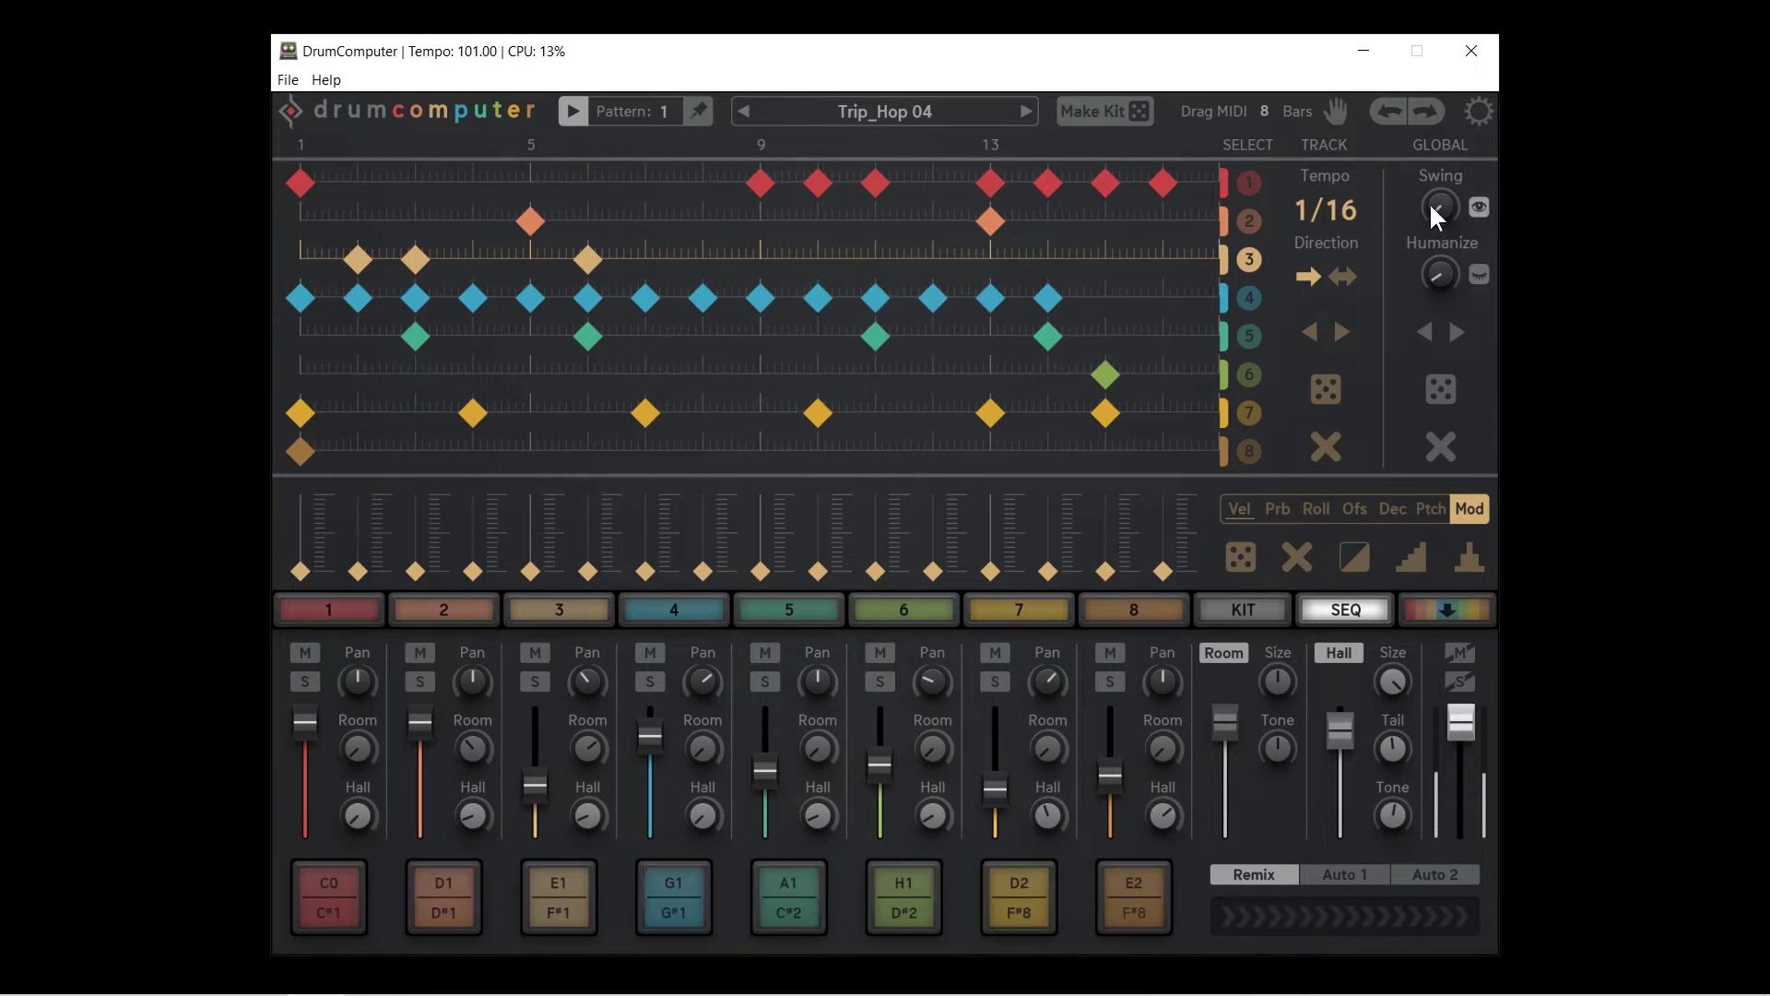
Try the global swing at up to 18.9% with its timing display shown and hidden, and return it to minimum
left_click(1478, 209)
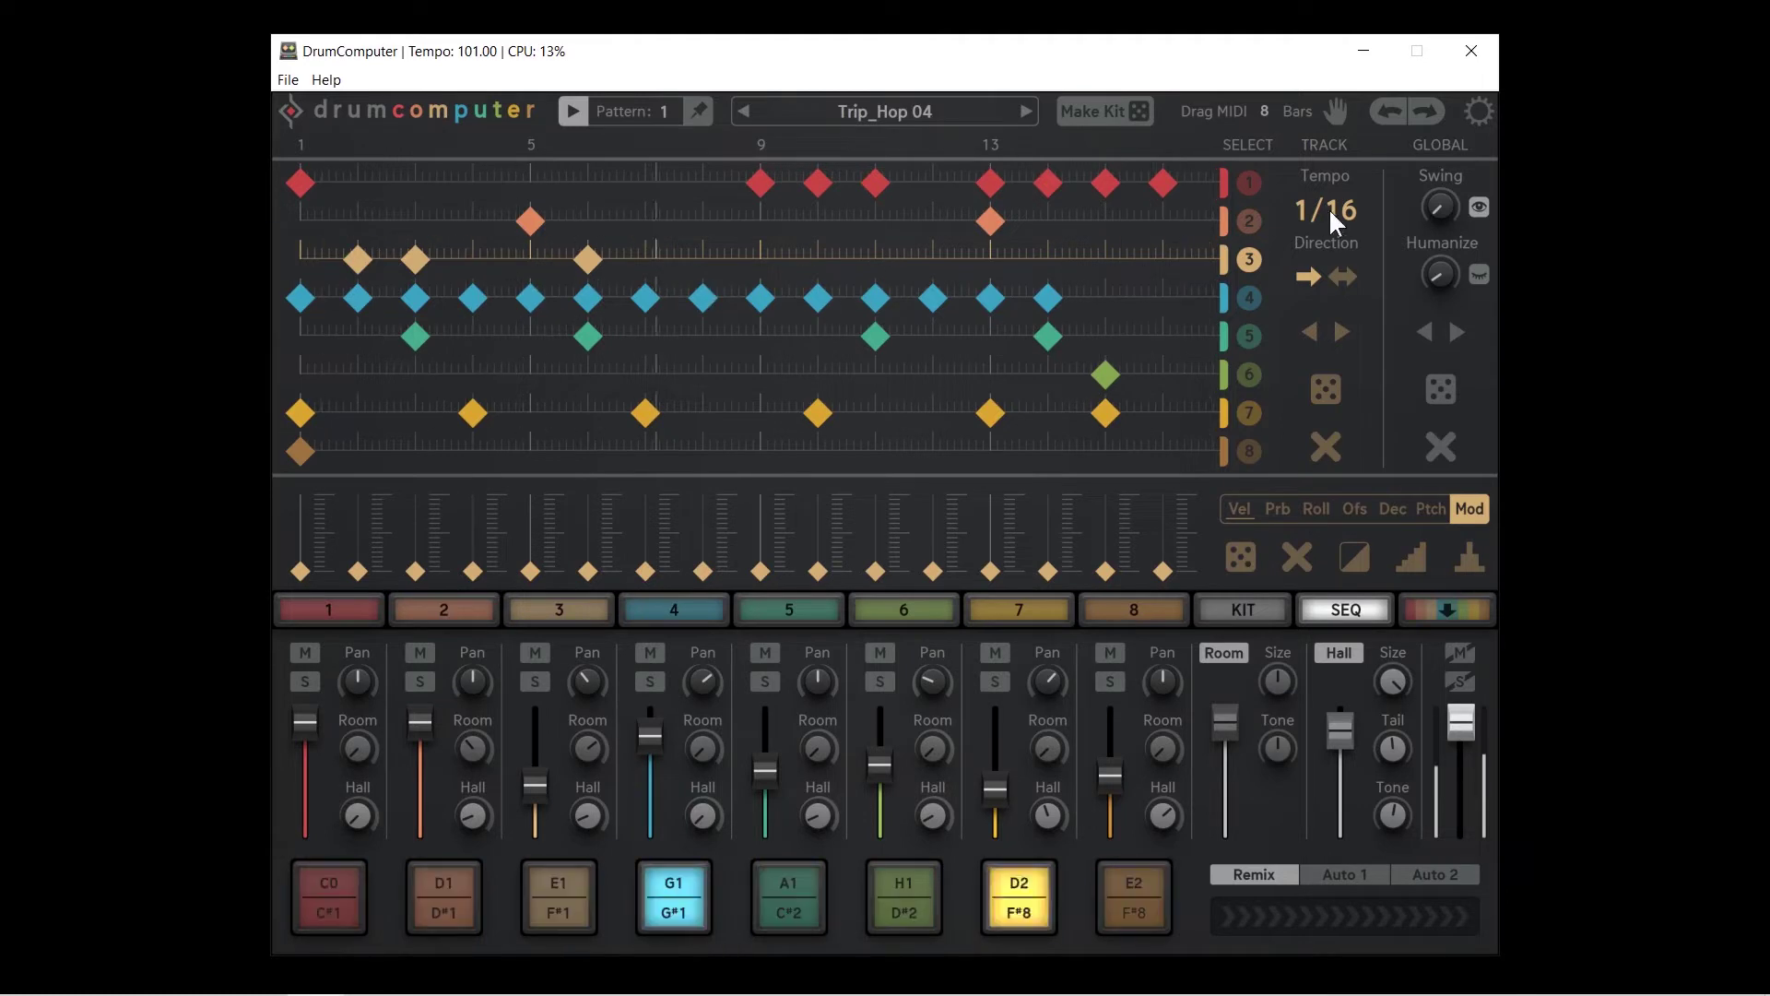
mouse_move(1447, 210)
left_click_drag(1441, 222, 1420, 164)
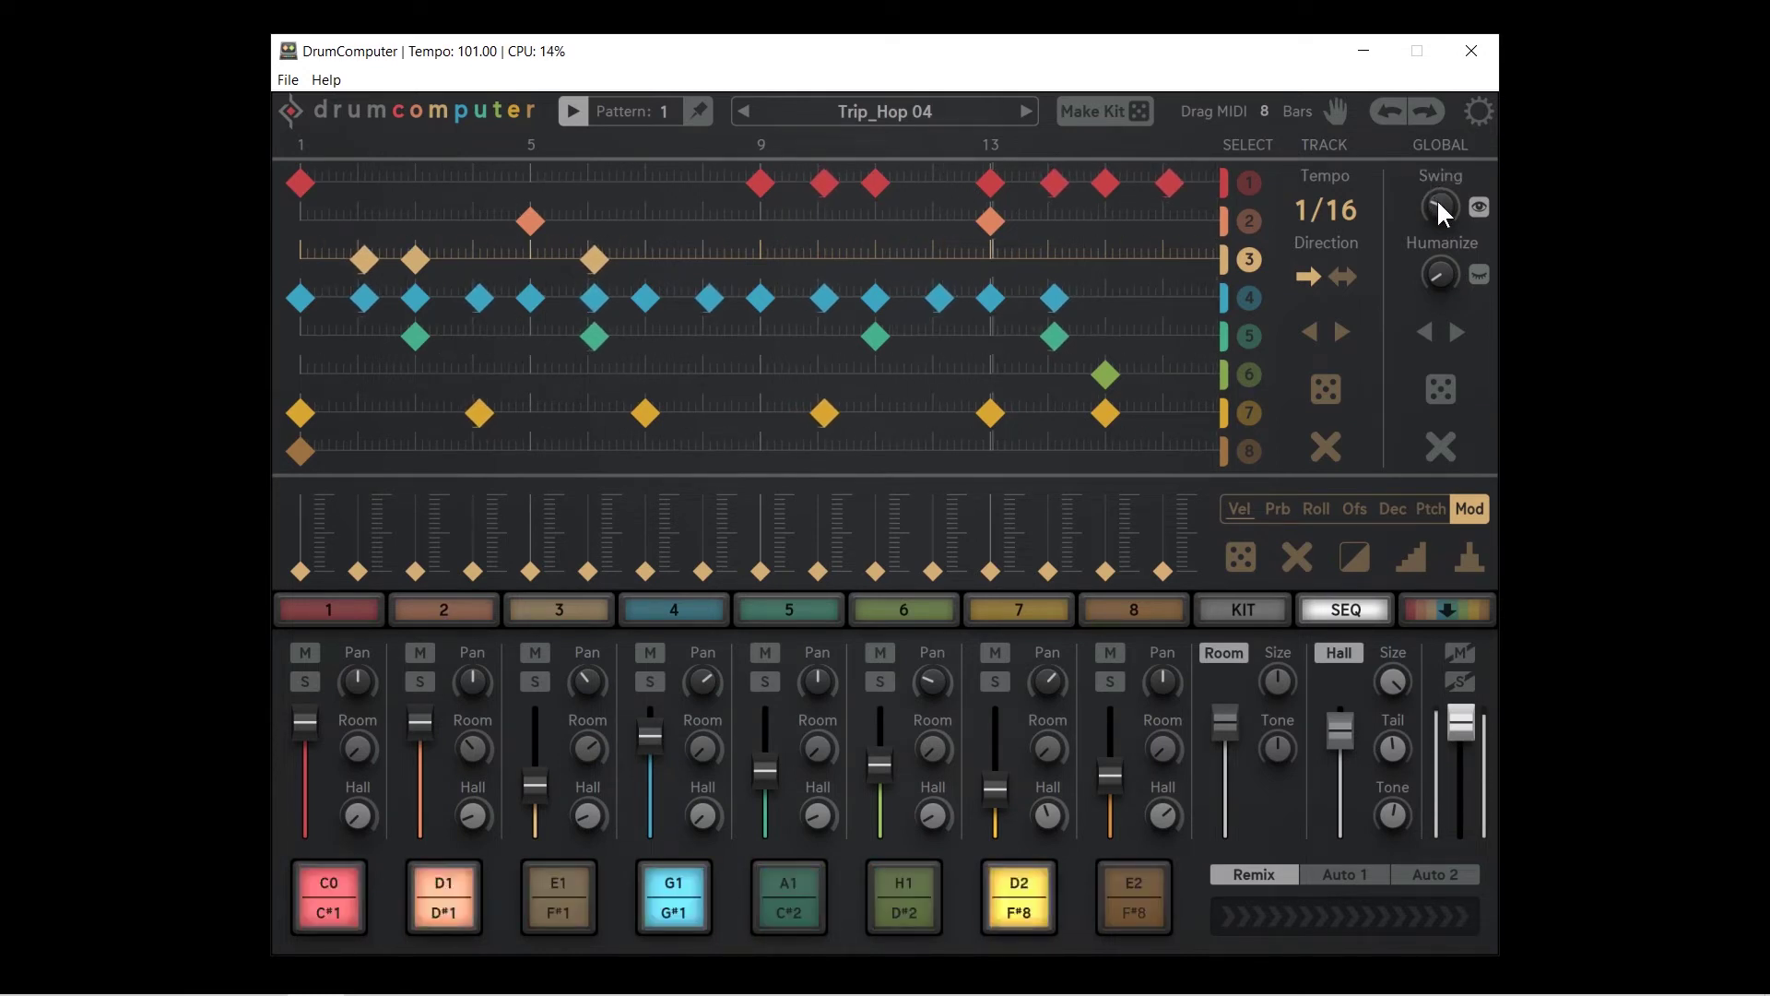
left_click_drag(1437, 197, 1414, 129)
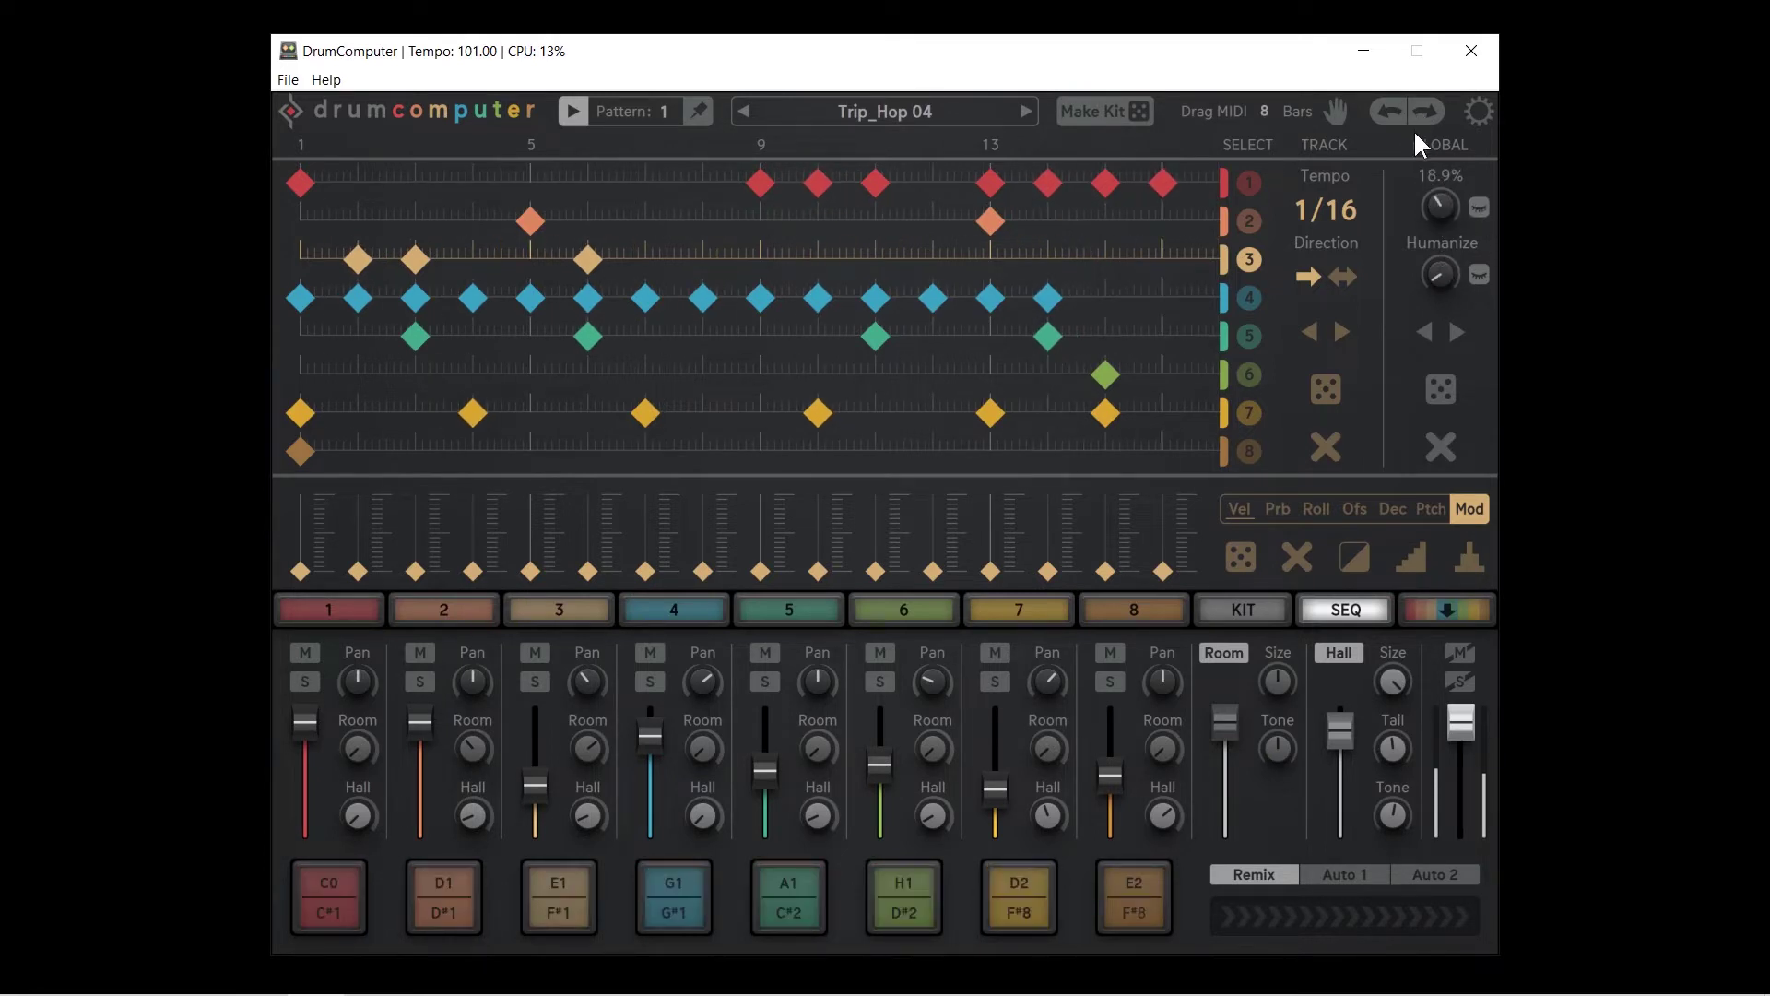
left_click(1477, 205)
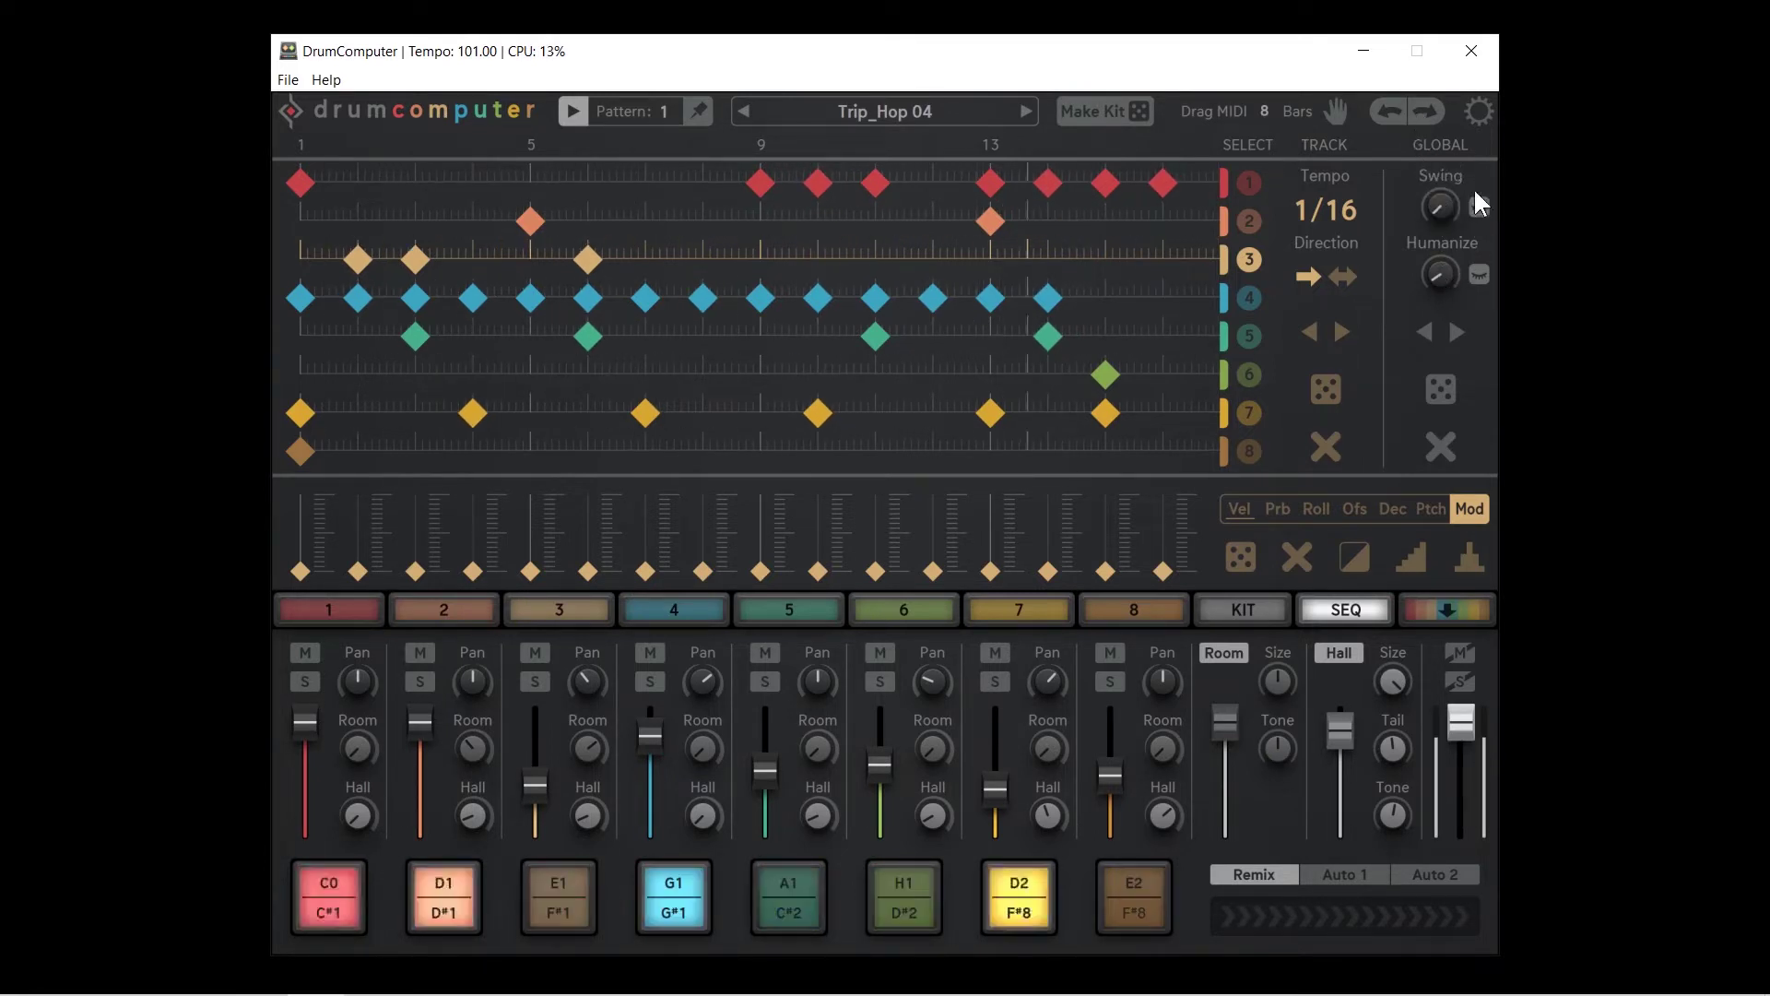
left_click_drag(1442, 210, 1440, 281)
Show the humanize timing display, try a global Humanize amount of 48.8%, and lower it to 8%
left_click(1479, 275)
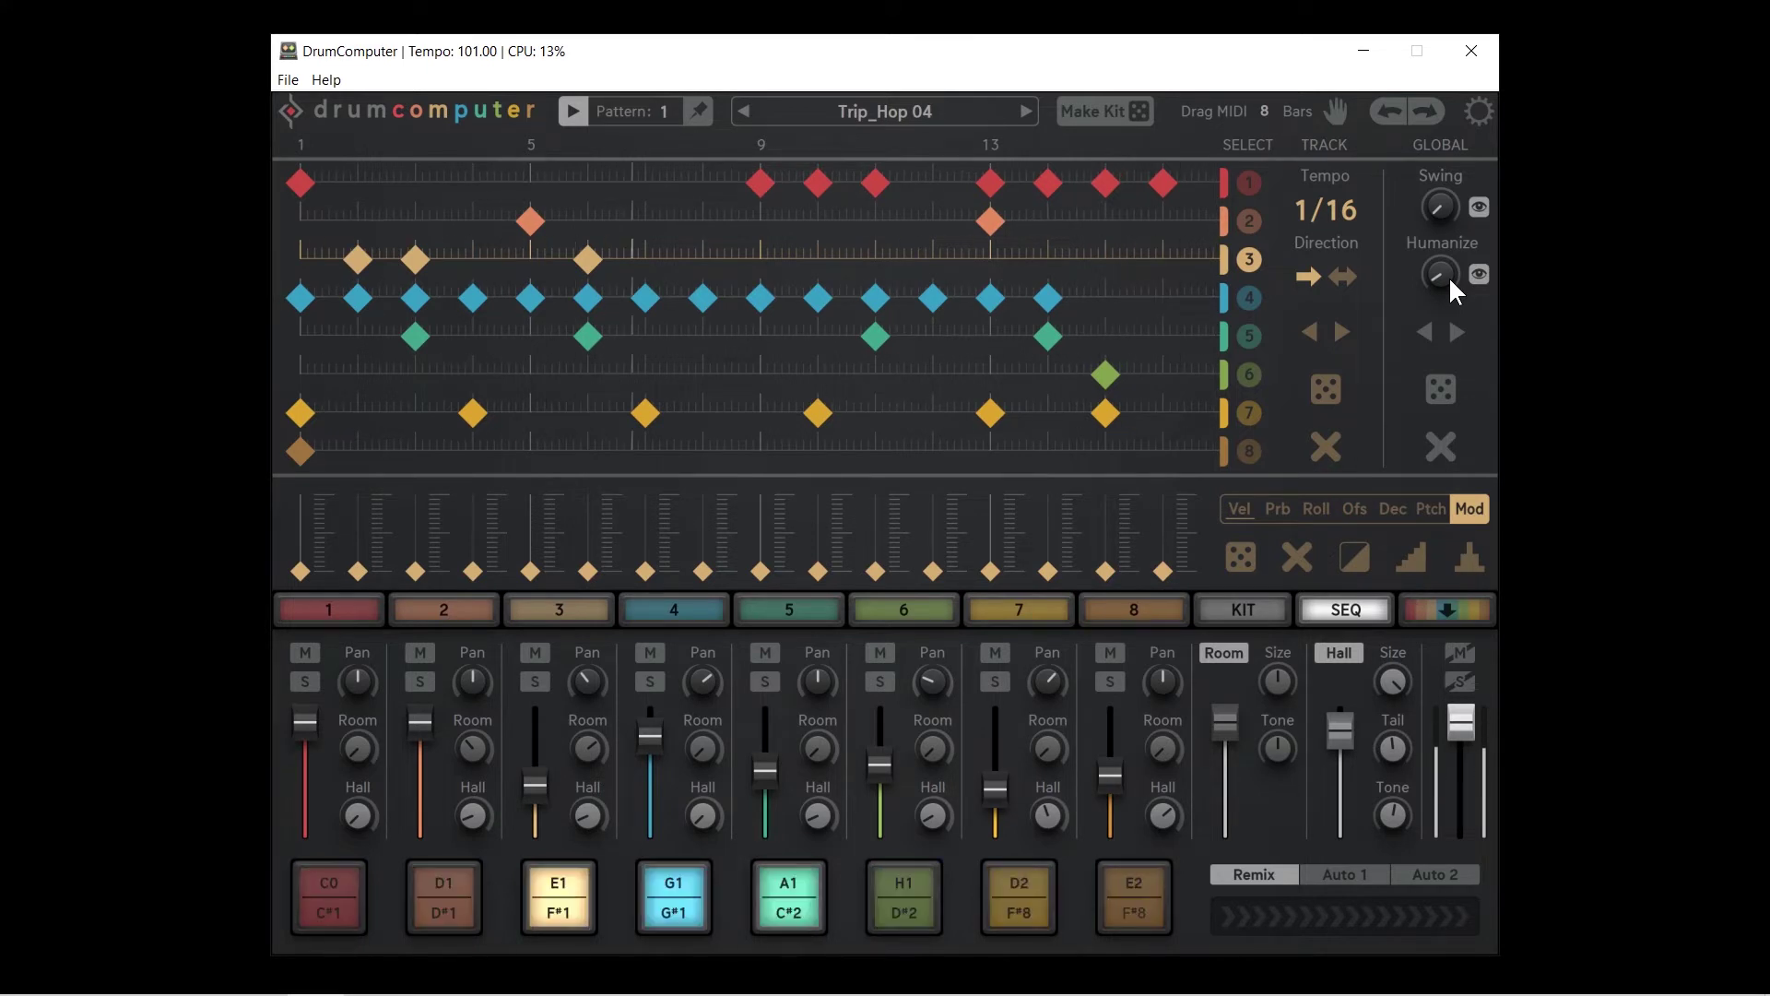
mouse_move(1438, 278)
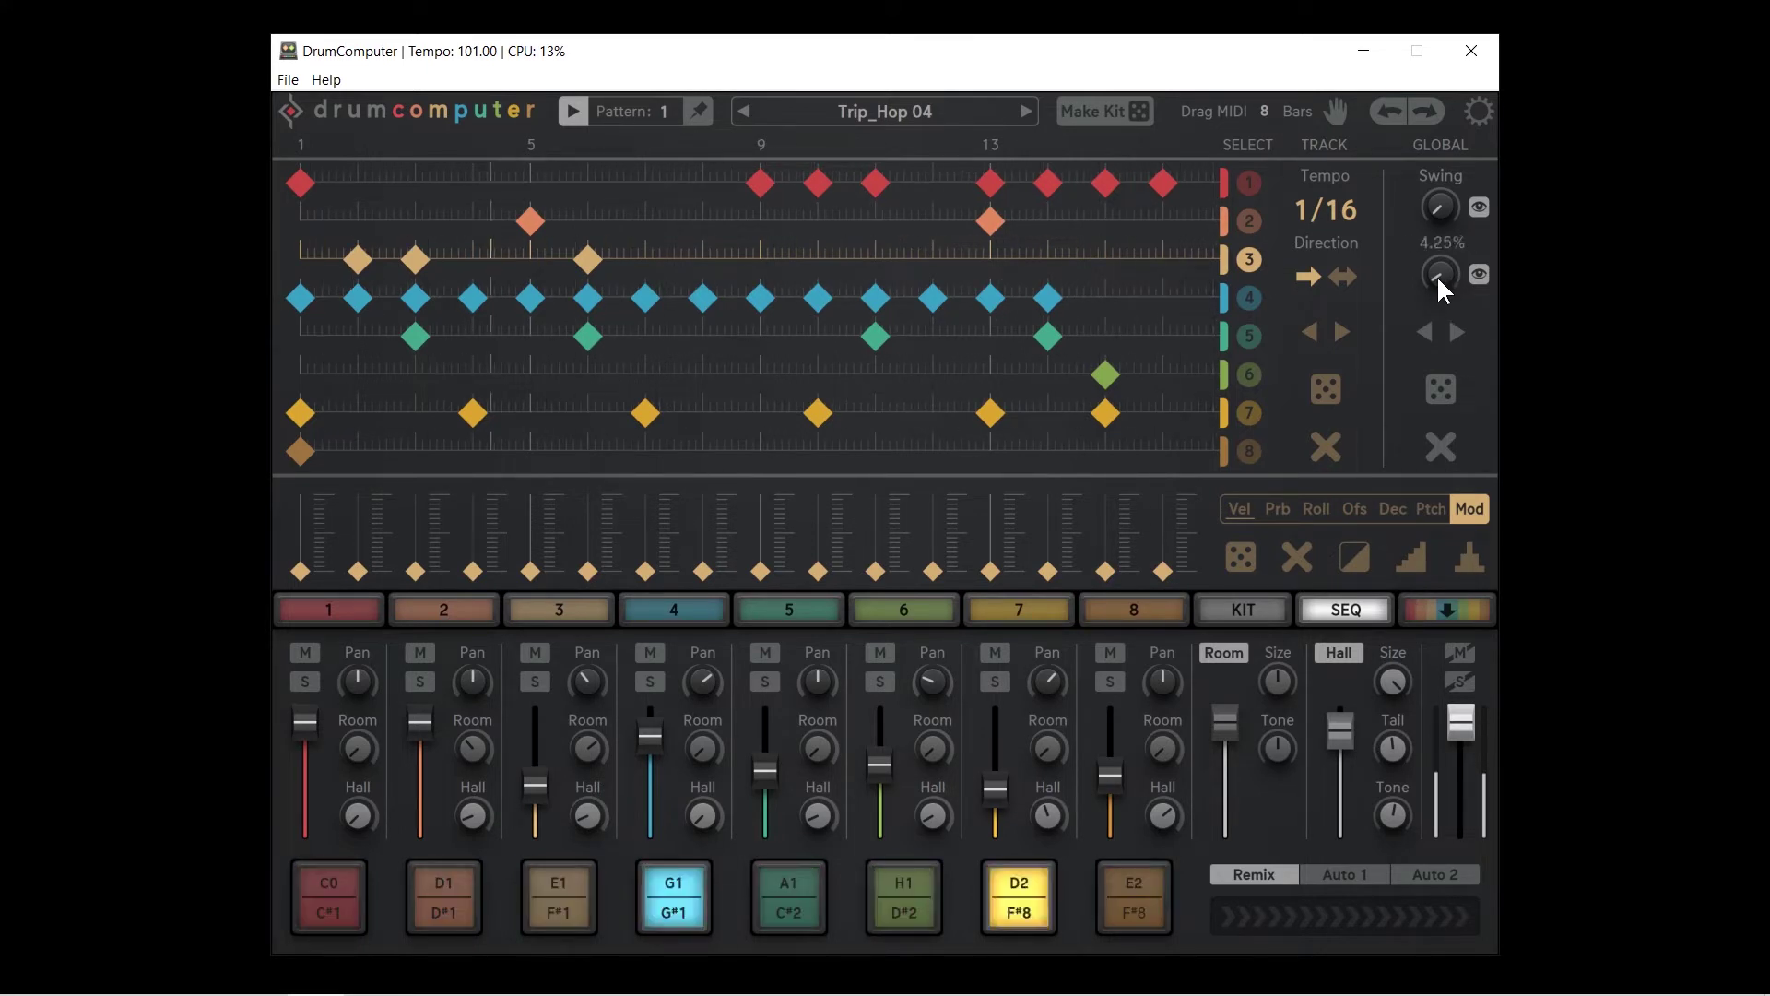
left_click_drag(1437, 275, 1423, 170)
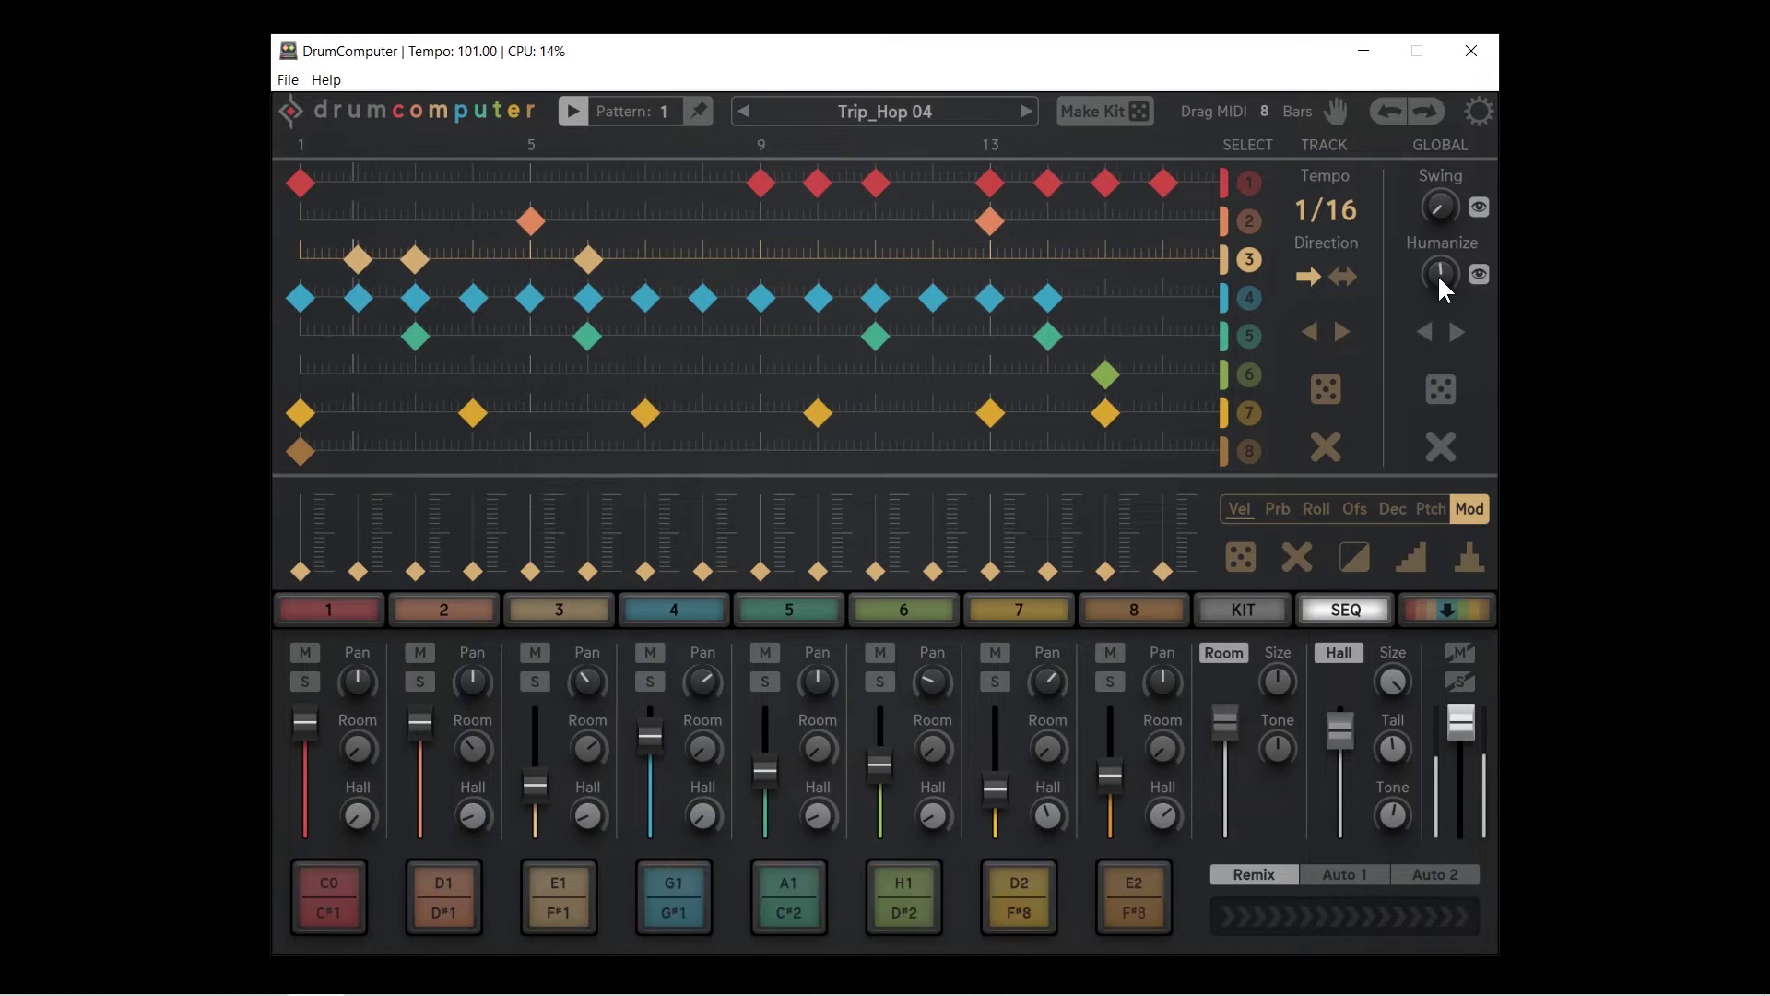
left_click_drag(1436, 274, 1429, 140)
mouse_move(1442, 284)
left_mouse_down()
mouse_move(1404, 116)
mouse_move(1445, 299)
mouse_move(1446, 267)
left_mouse_up()
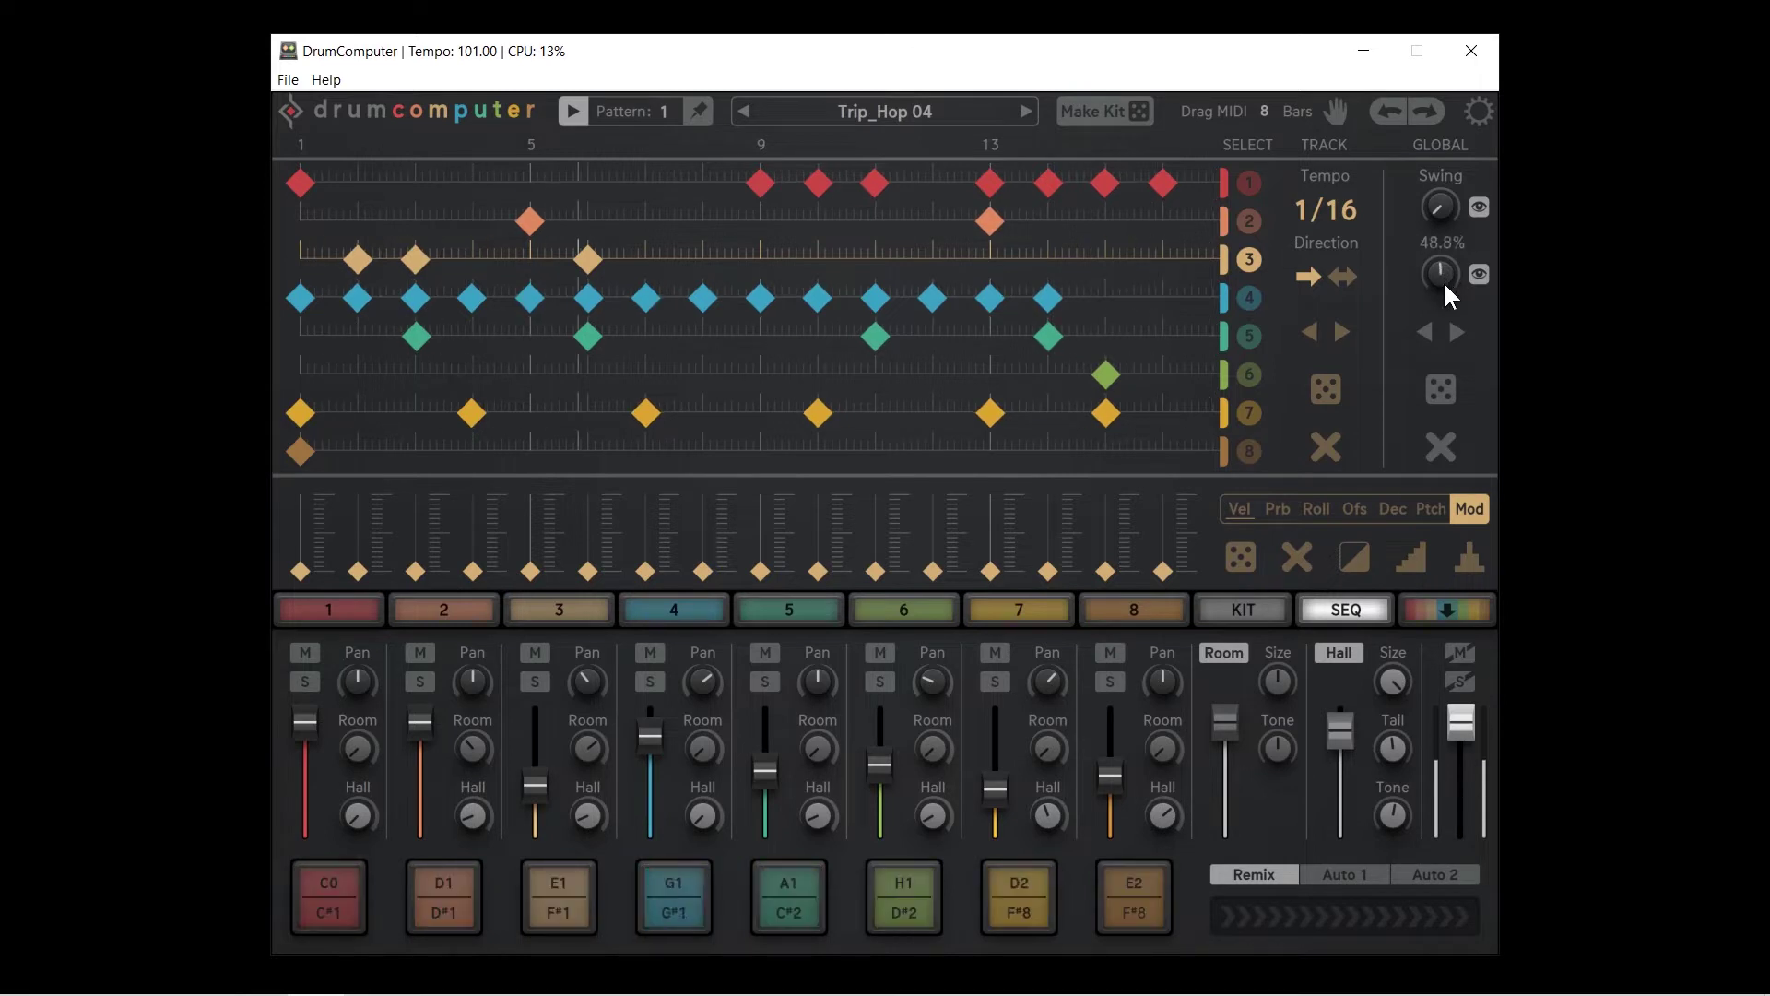
left_click_drag(1442, 281, 1446, 411)
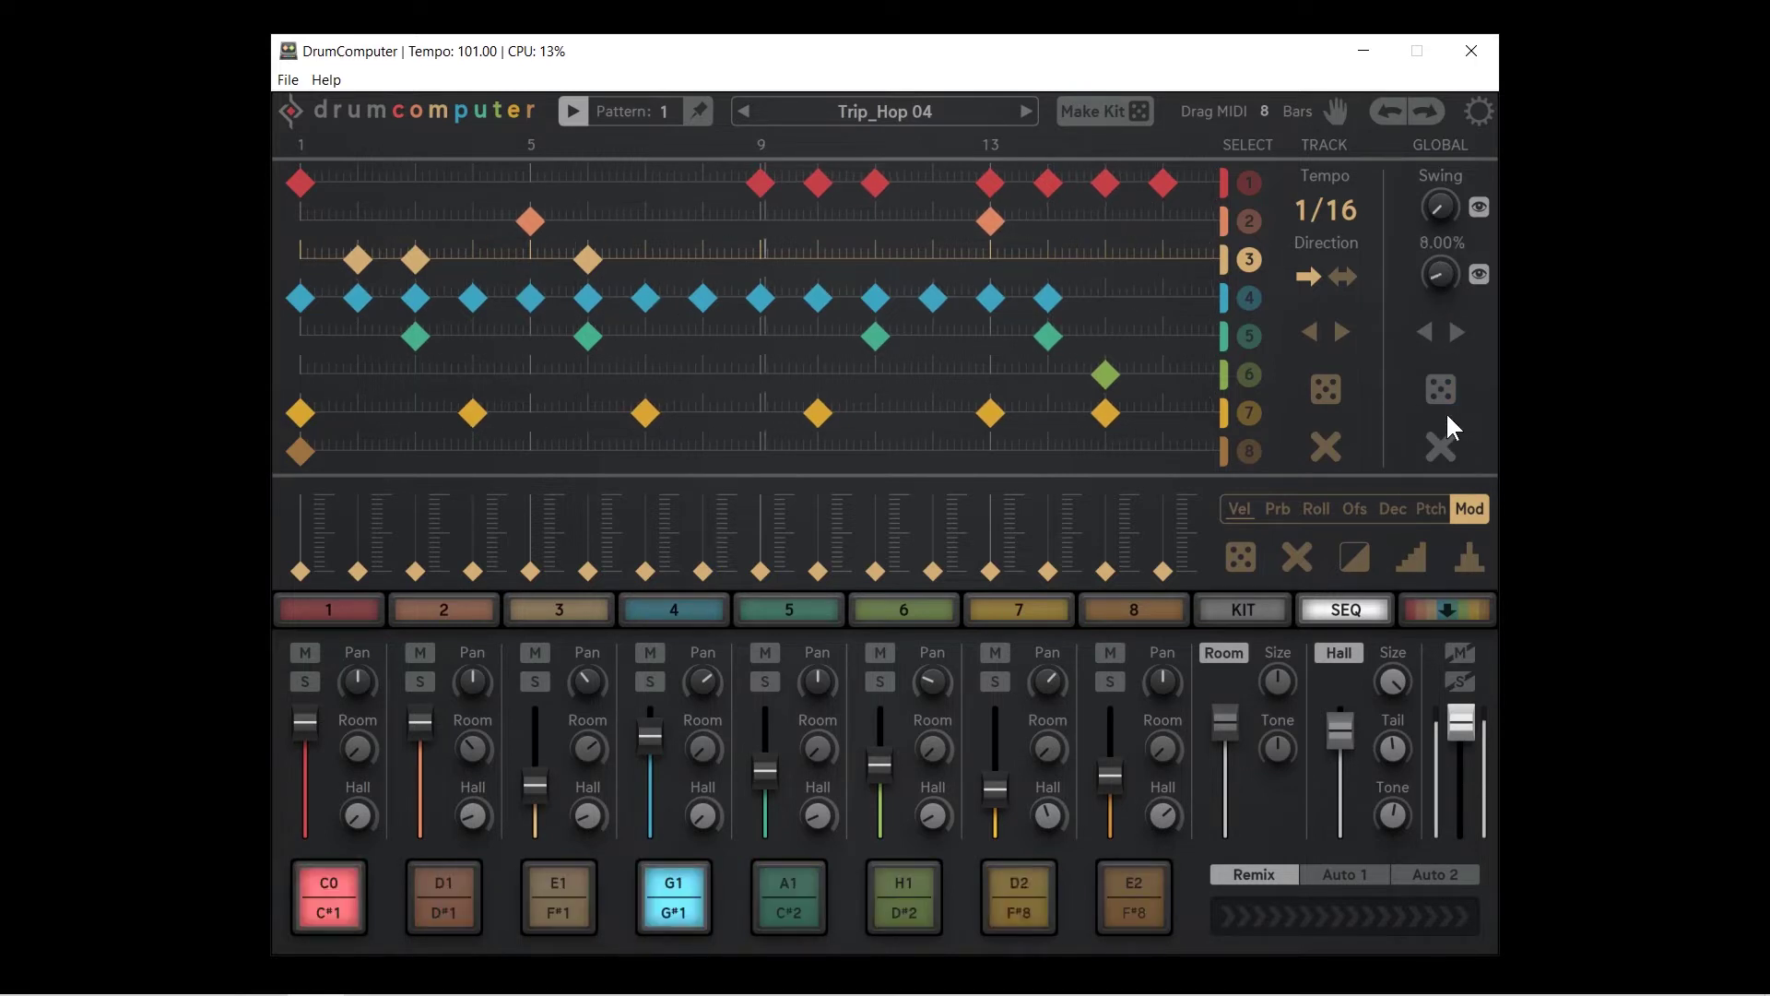
Try shifting the patterns of all tracks three steps later and fifteen steps earlier
left_click(1456, 338)
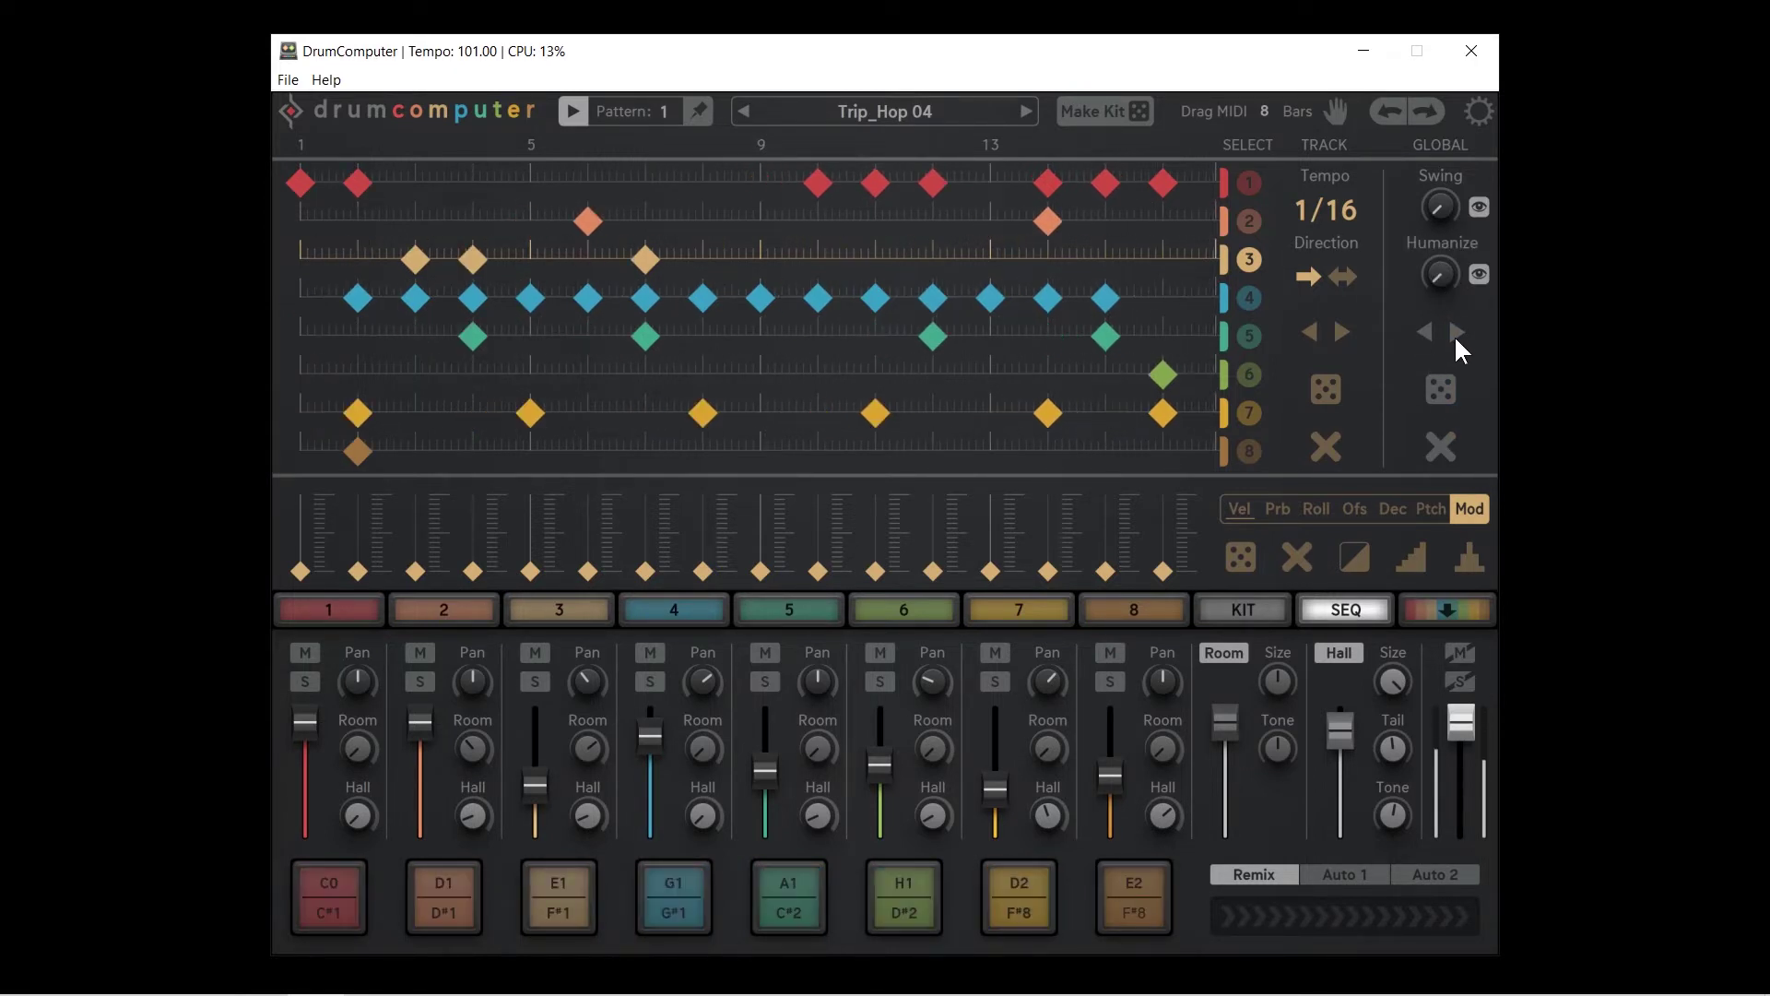
left_click(1456, 338)
left_click(1455, 338)
left_click(1428, 335)
left_click(1427, 334)
left_click(1427, 334)
left_click(1428, 334)
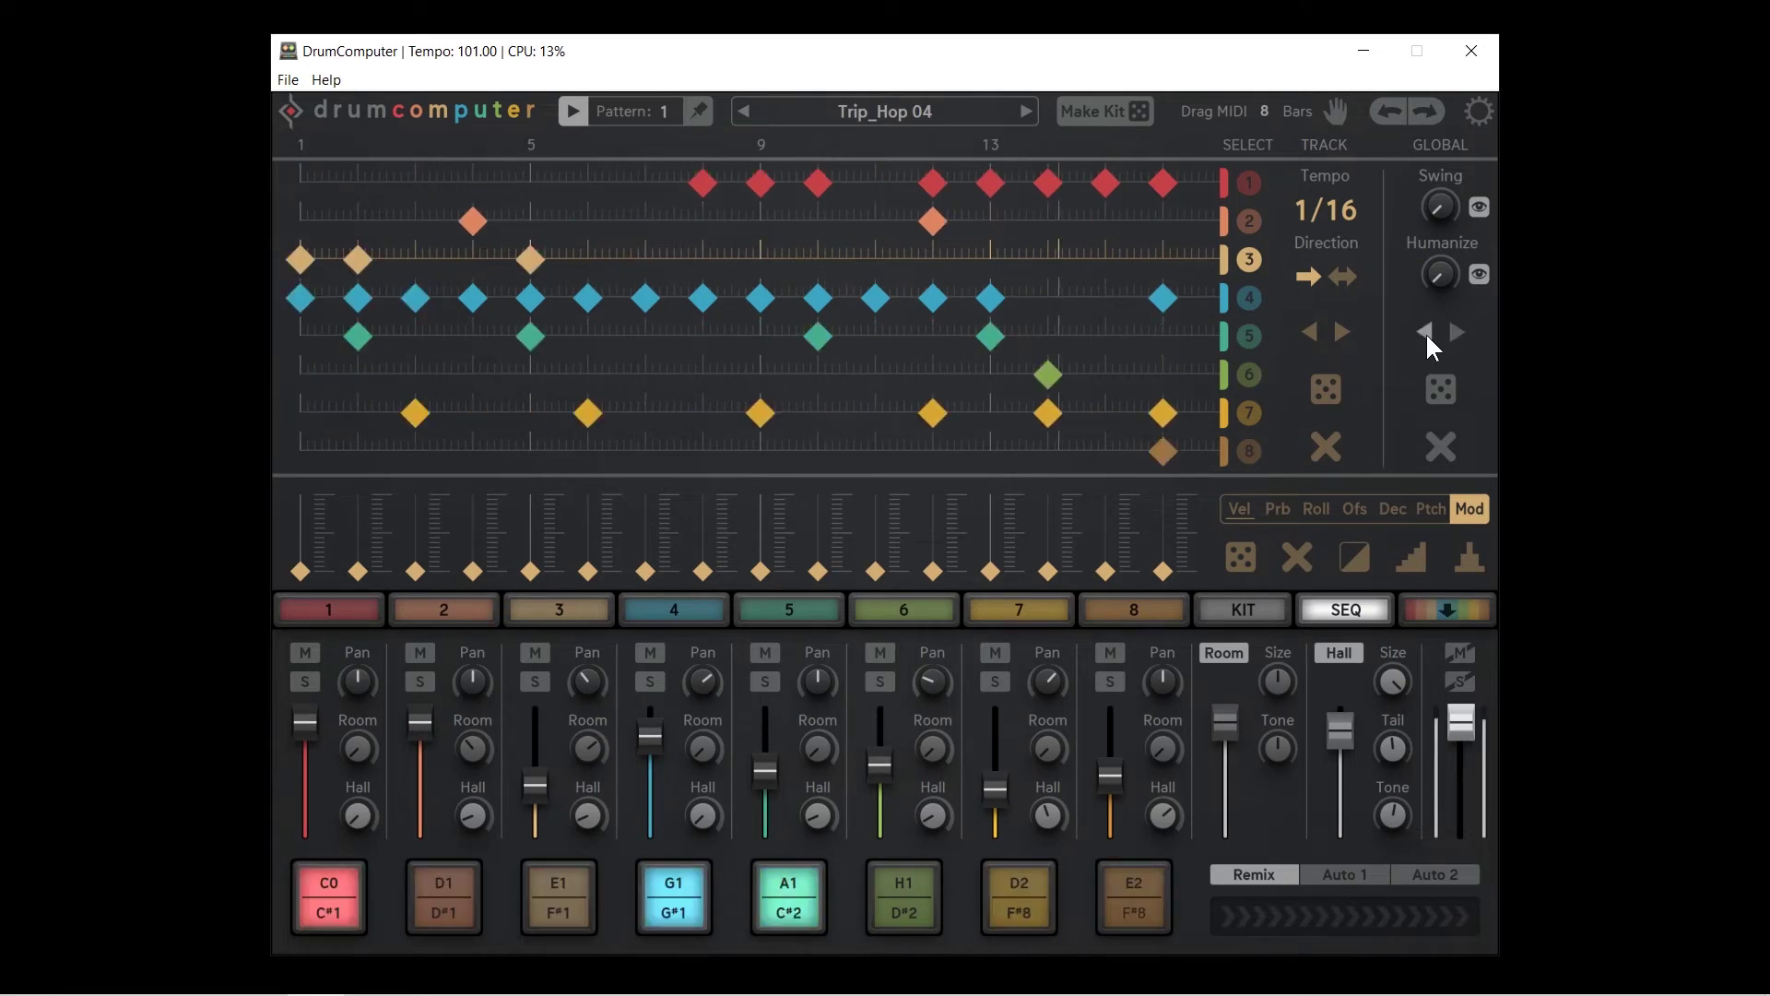
left_click(1427, 334)
left_click(1428, 335)
left_click(1428, 335)
double_click(1426, 334)
left_click(1426, 334)
left_click(1426, 334)
left_click(1426, 335)
left_click(1427, 334)
left_click(1427, 335)
left_click(1427, 335)
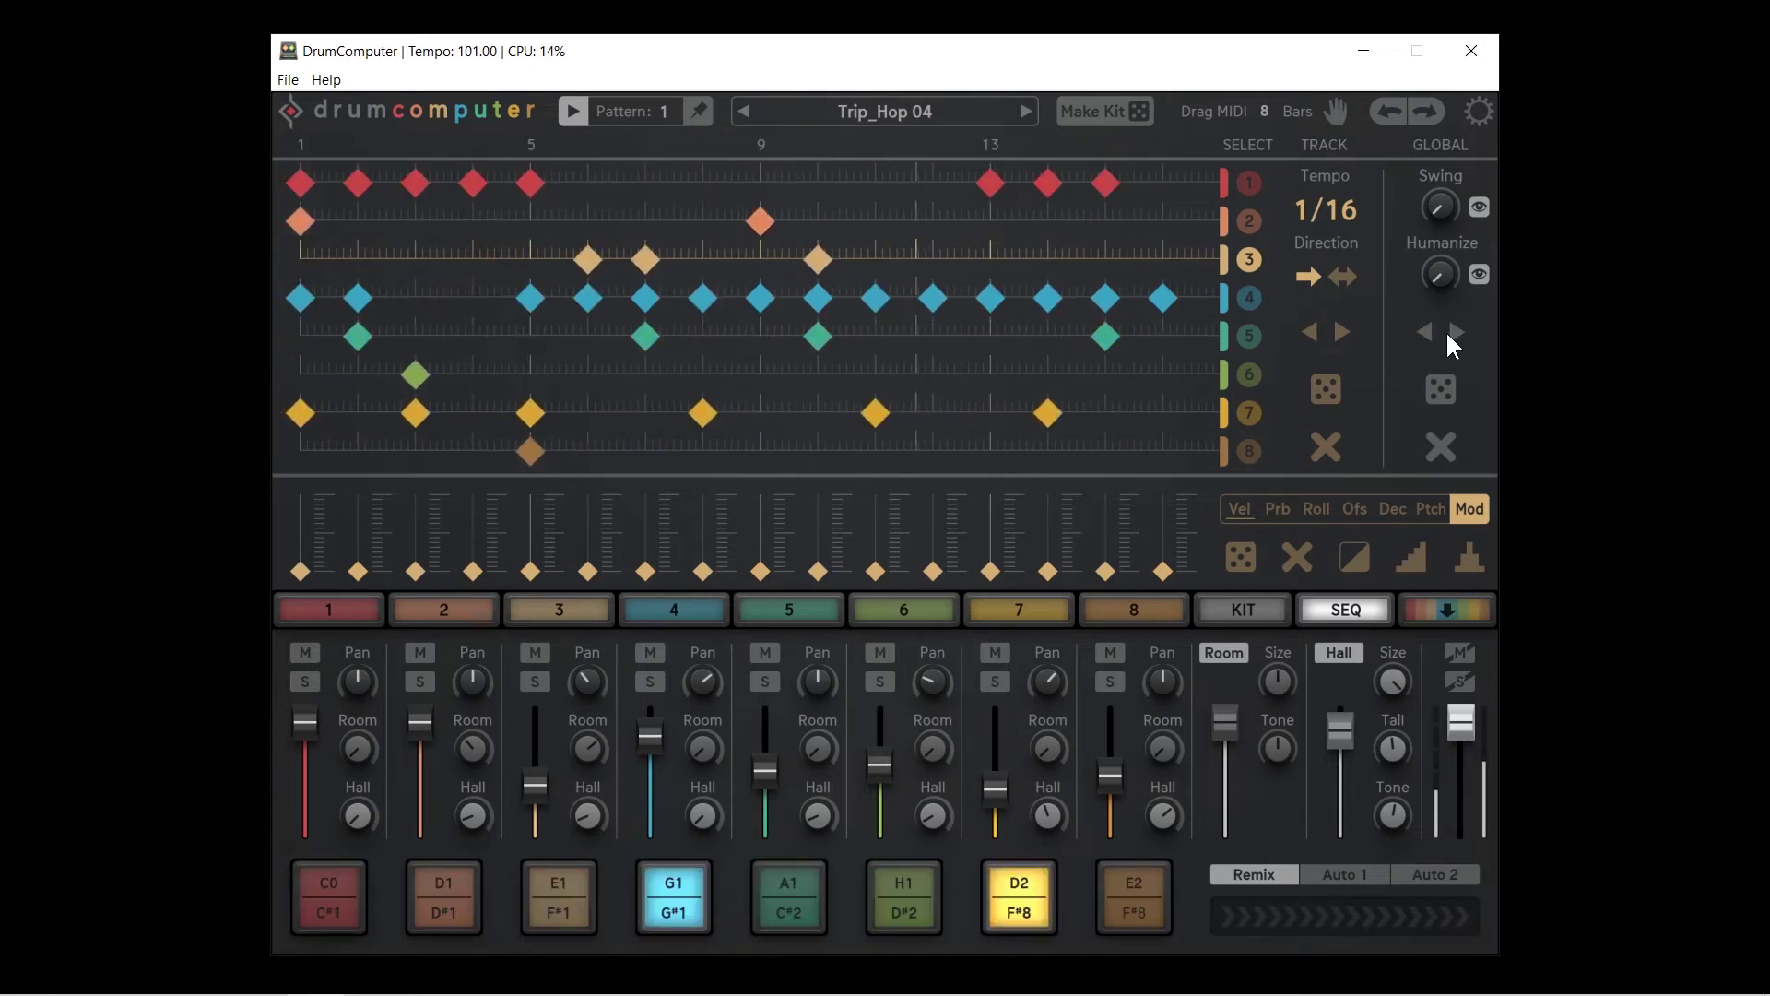
Shift the patterns of all tracks fifteen steps later
left_click(1452, 333)
triple_click(1456, 336)
double_click(1456, 335)
double_click(1456, 335)
double_click(1456, 336)
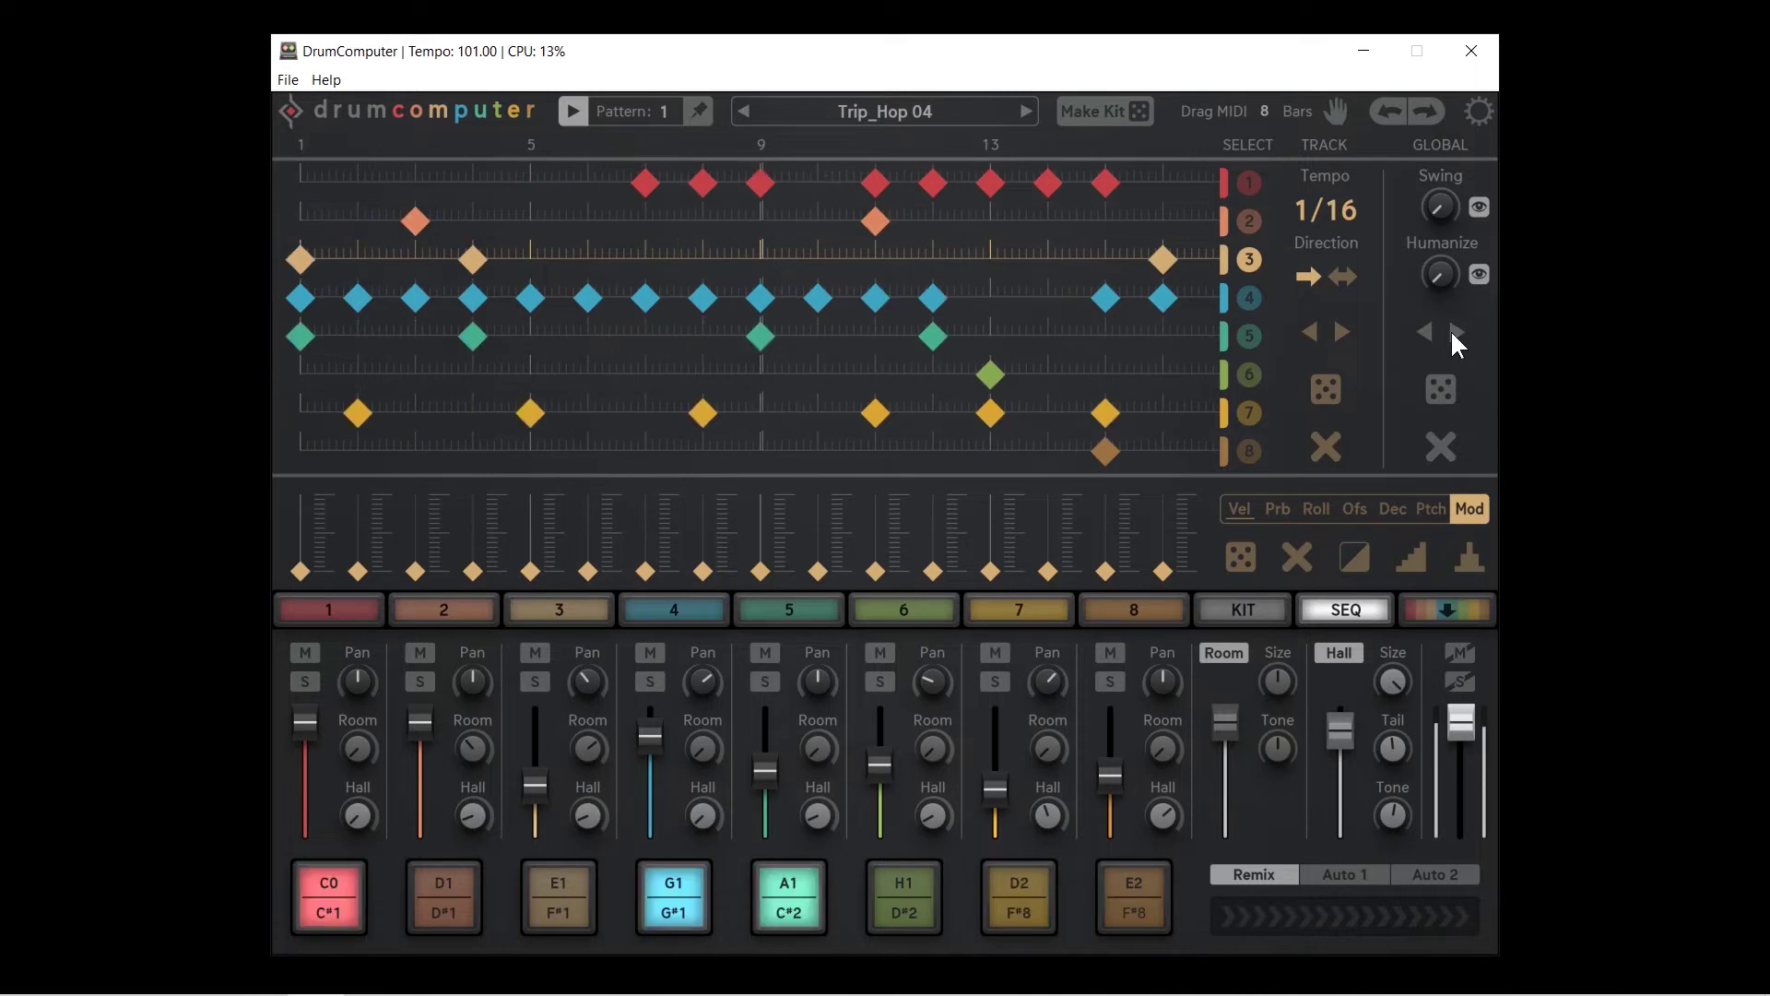
triple_click(1456, 336)
double_click(1455, 337)
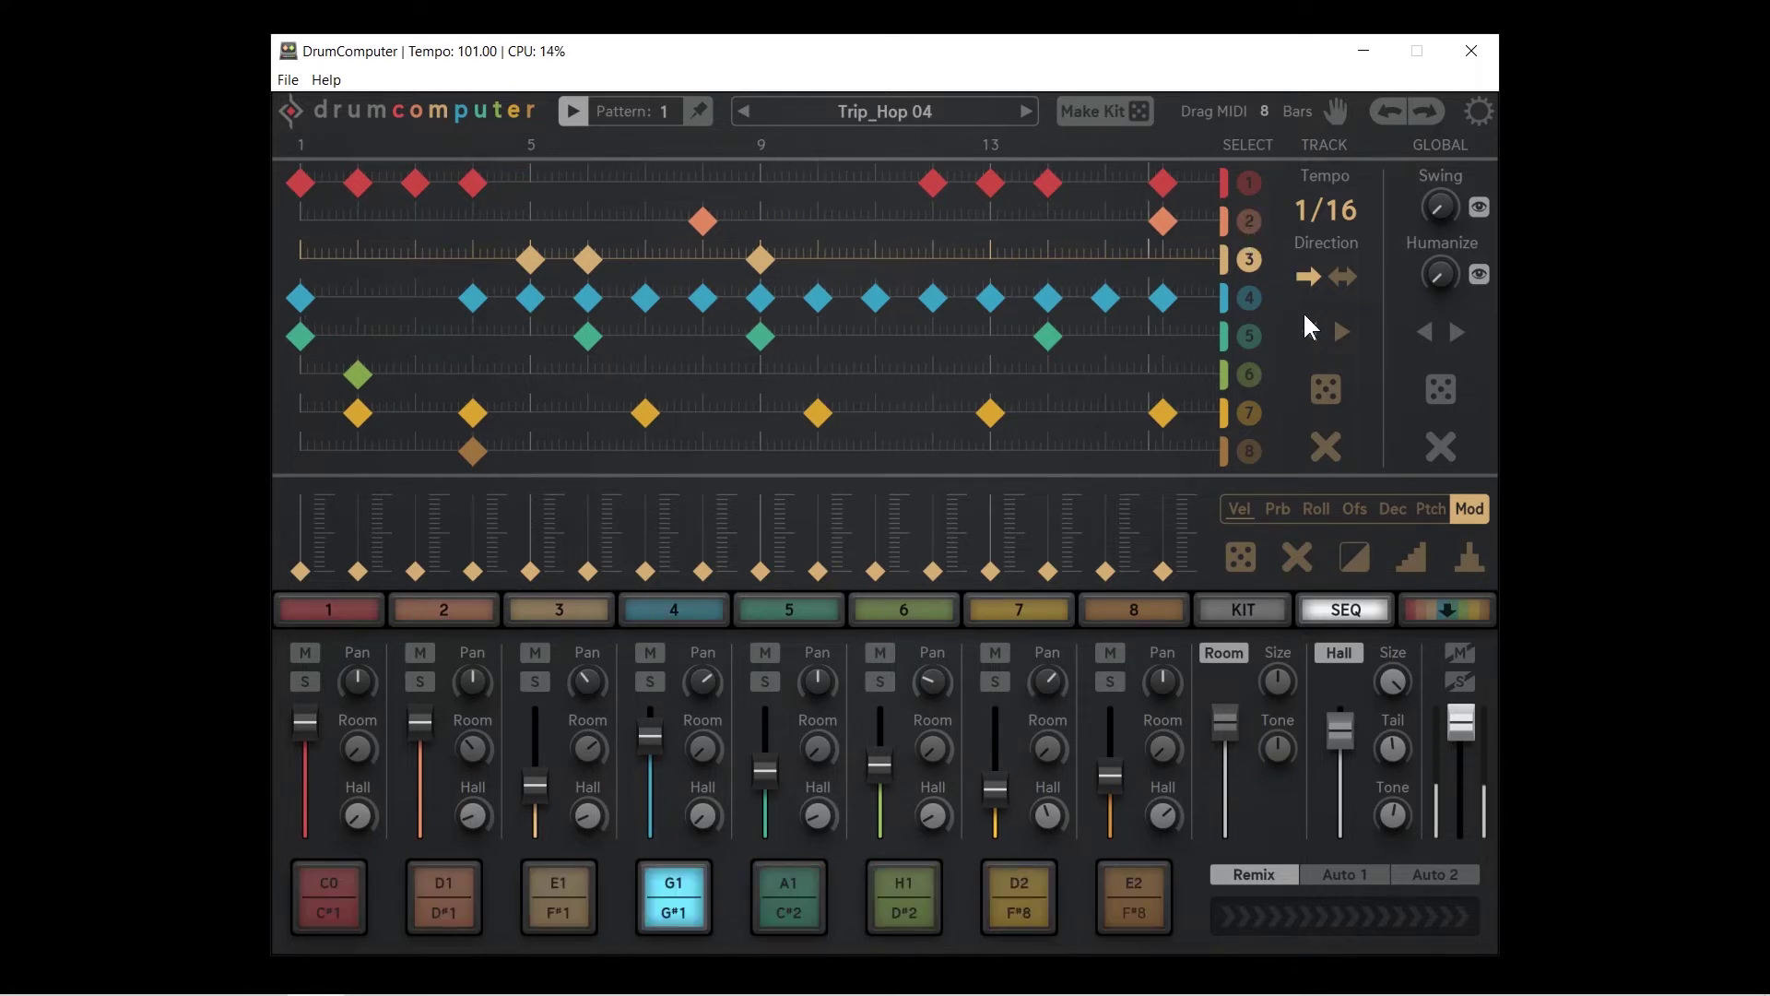
Randomize the patterns of all eight tracks four times
left_click(1440, 393)
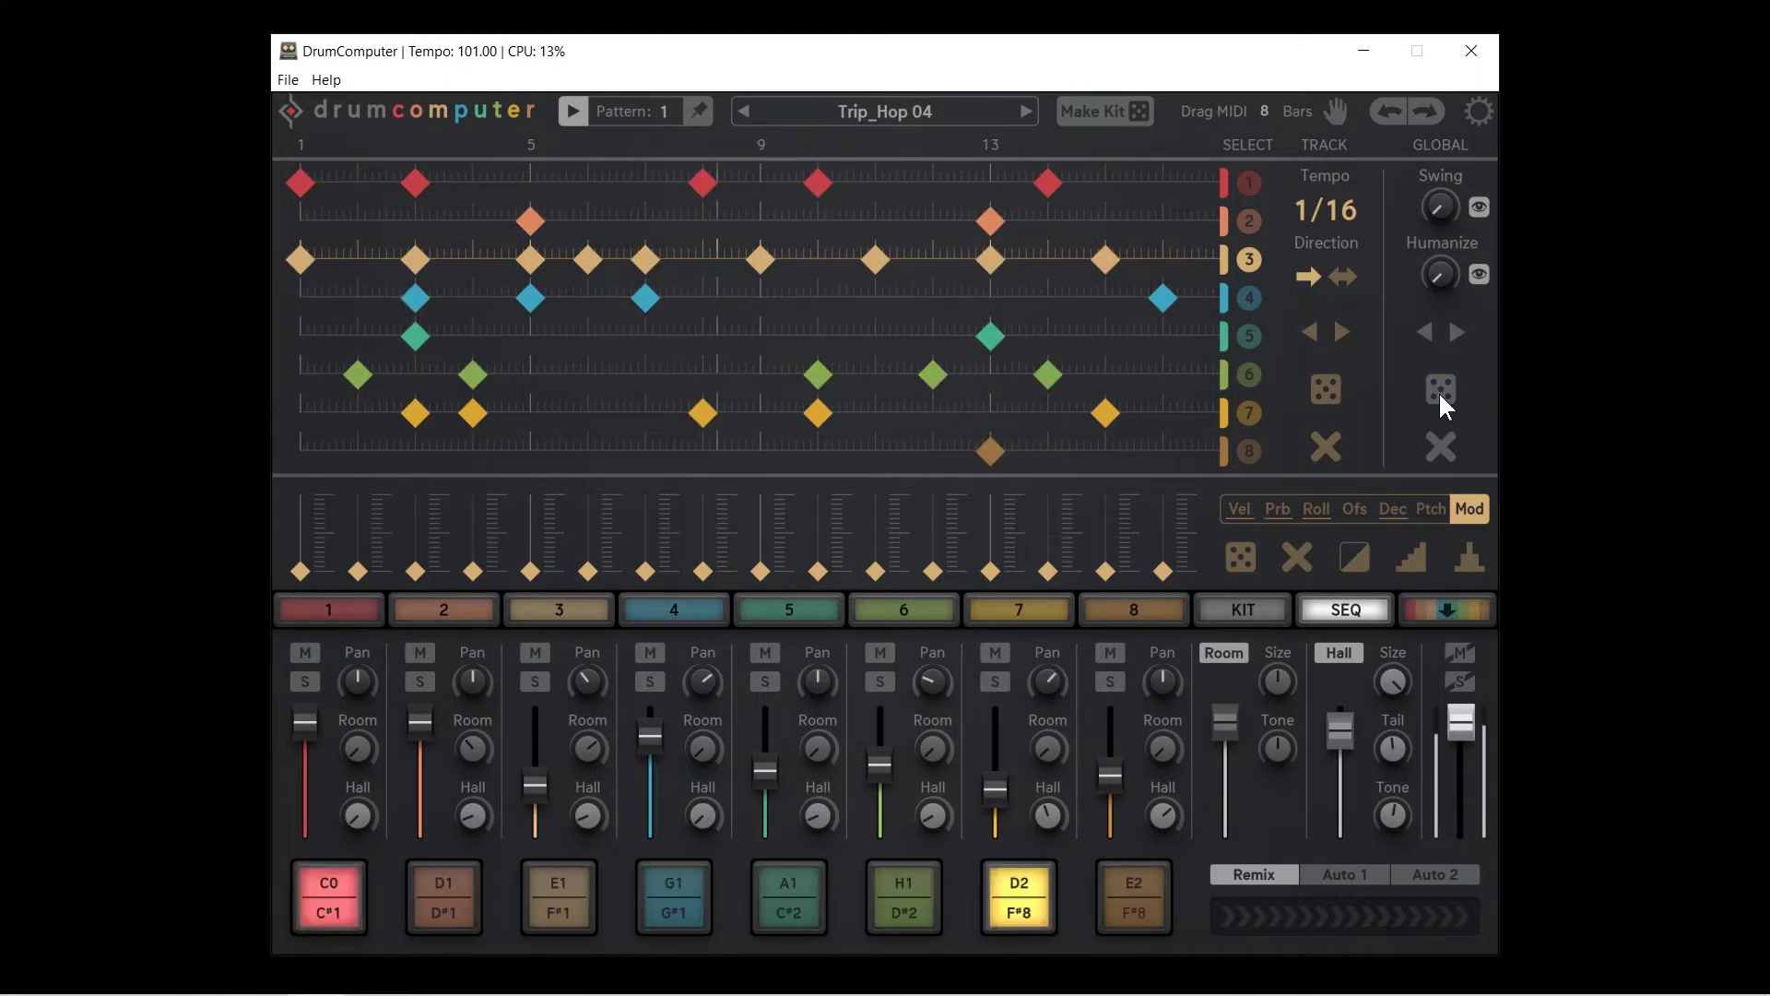
left_click(1441, 393)
left_click(1440, 392)
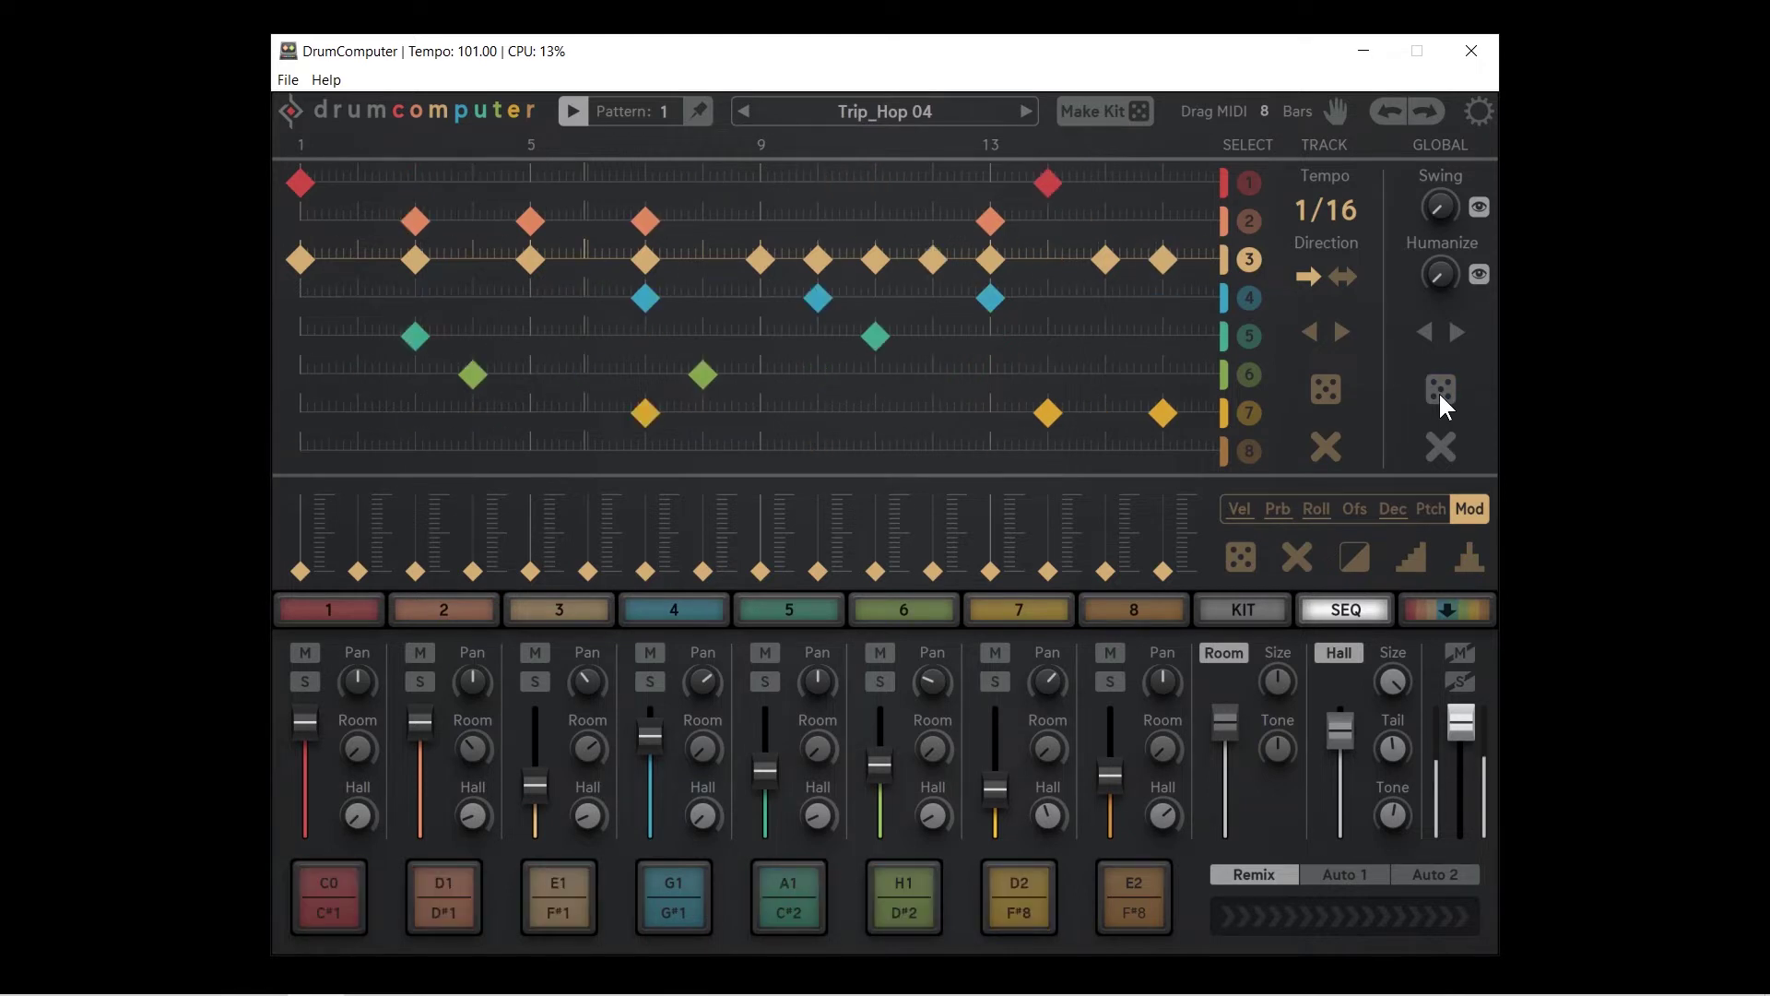
left_click(1440, 391)
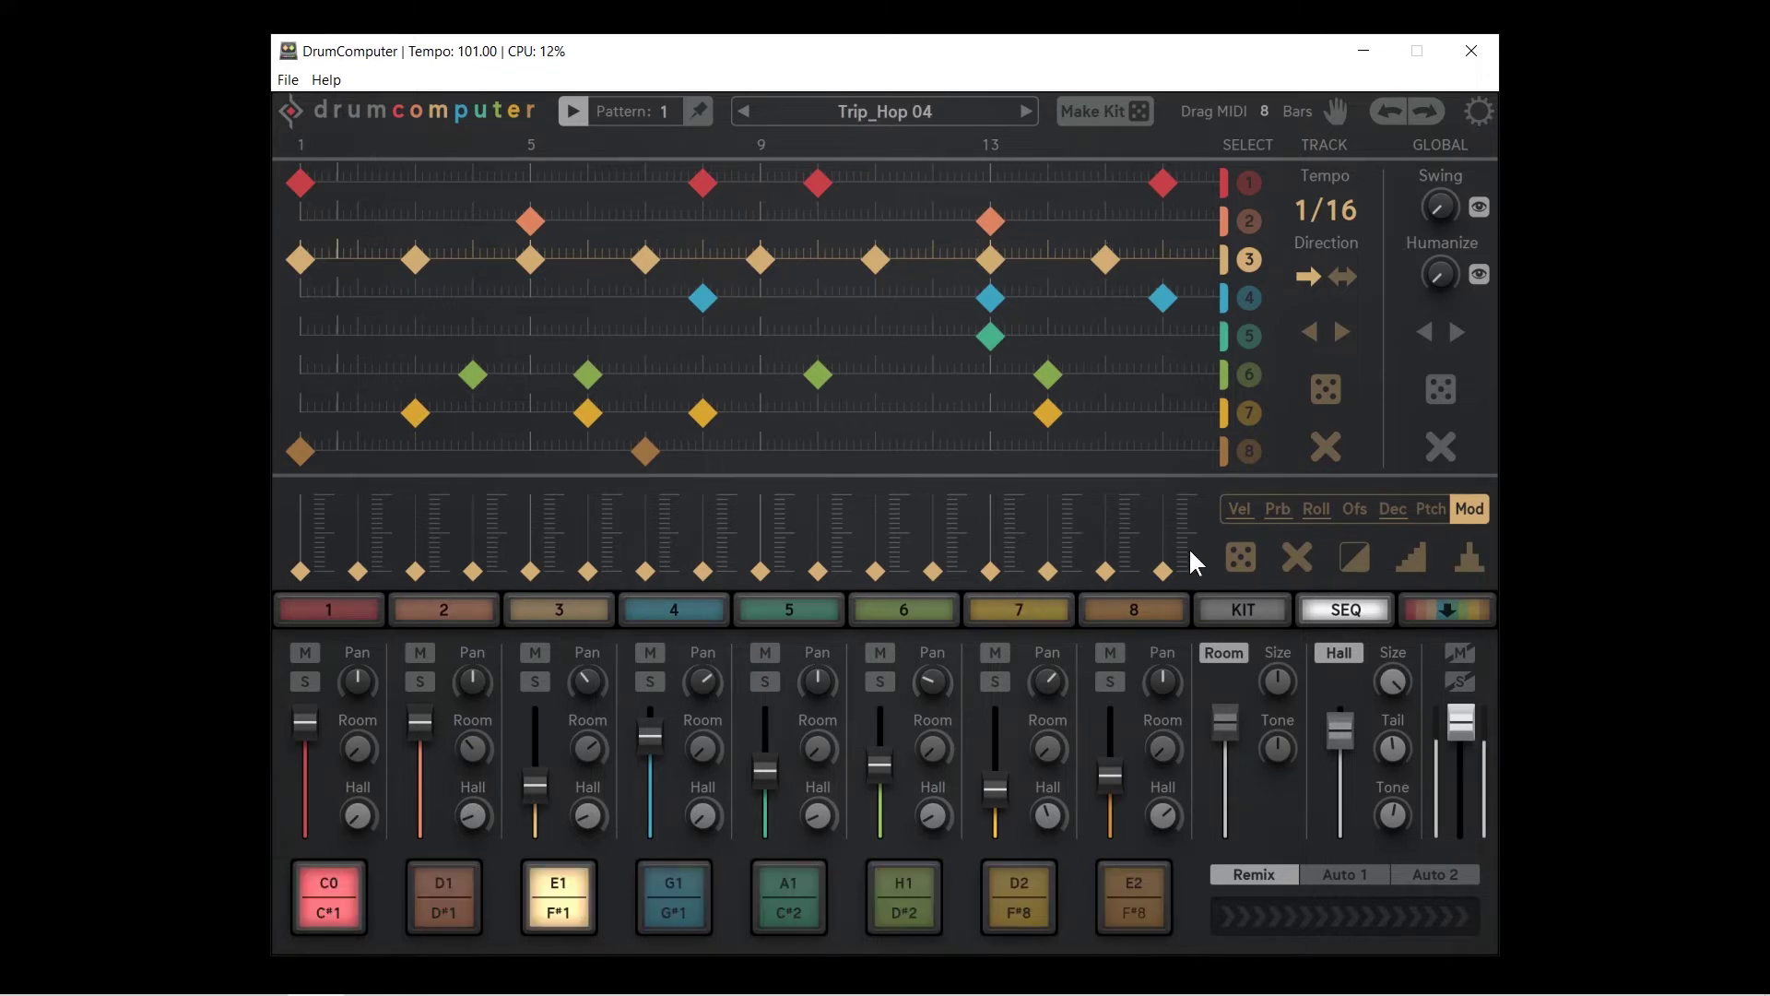
Examine track 3's per-step velocity, roll, offset, pitch and probability values
left_click(1240, 509)
left_click(1316, 509)
left_click(1363, 510)
left_click(1441, 510)
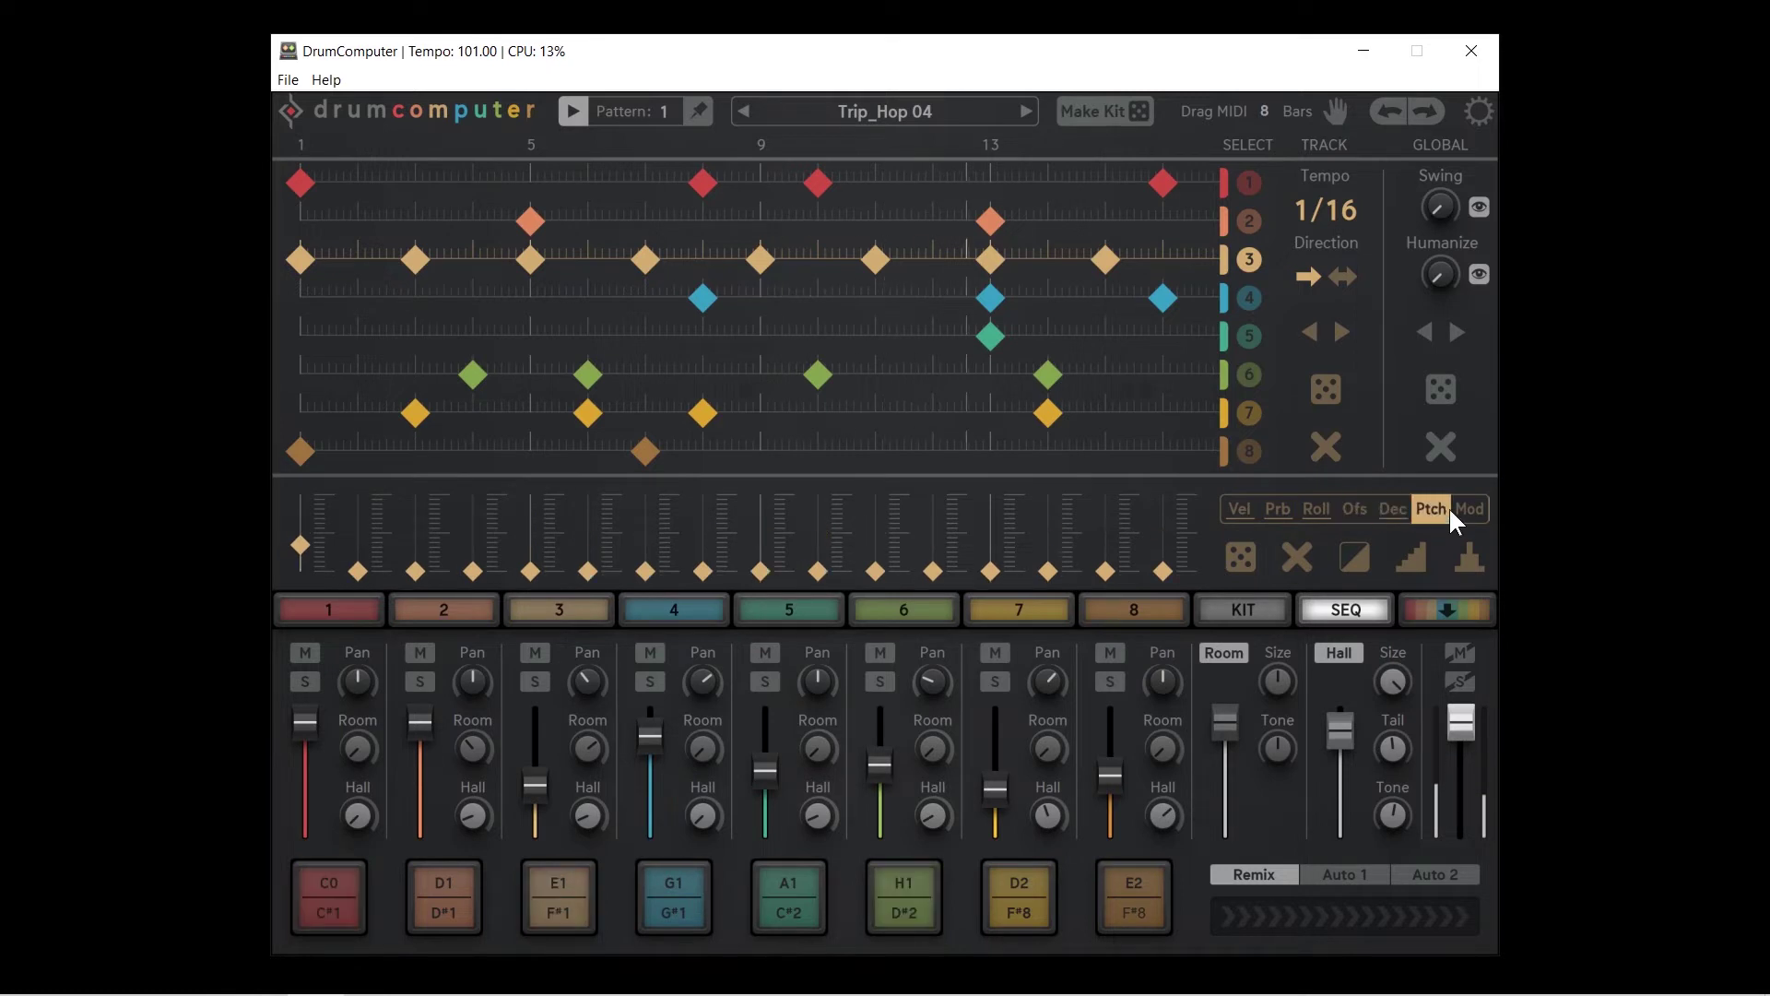
left_click(1265, 509)
left_click(1324, 508)
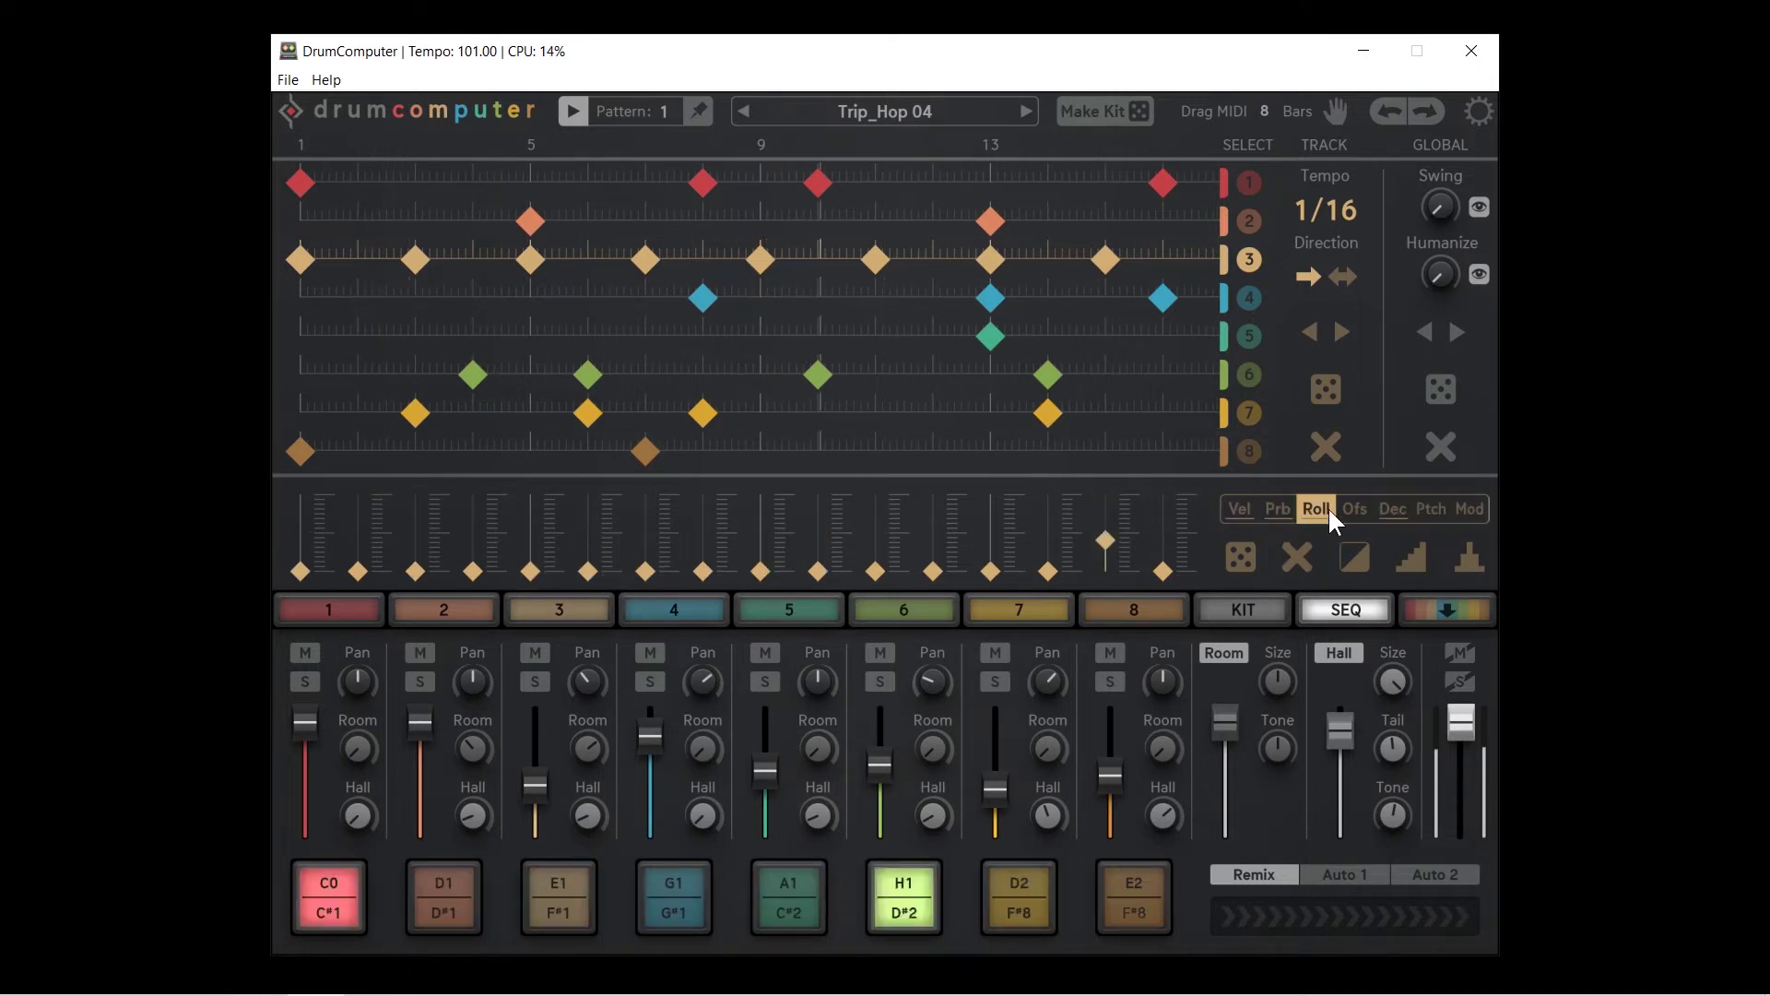
Examine track 3's per-step decay, pitch, mod and velocity values
left_click(1392, 508)
left_click(1432, 508)
left_click(1473, 509)
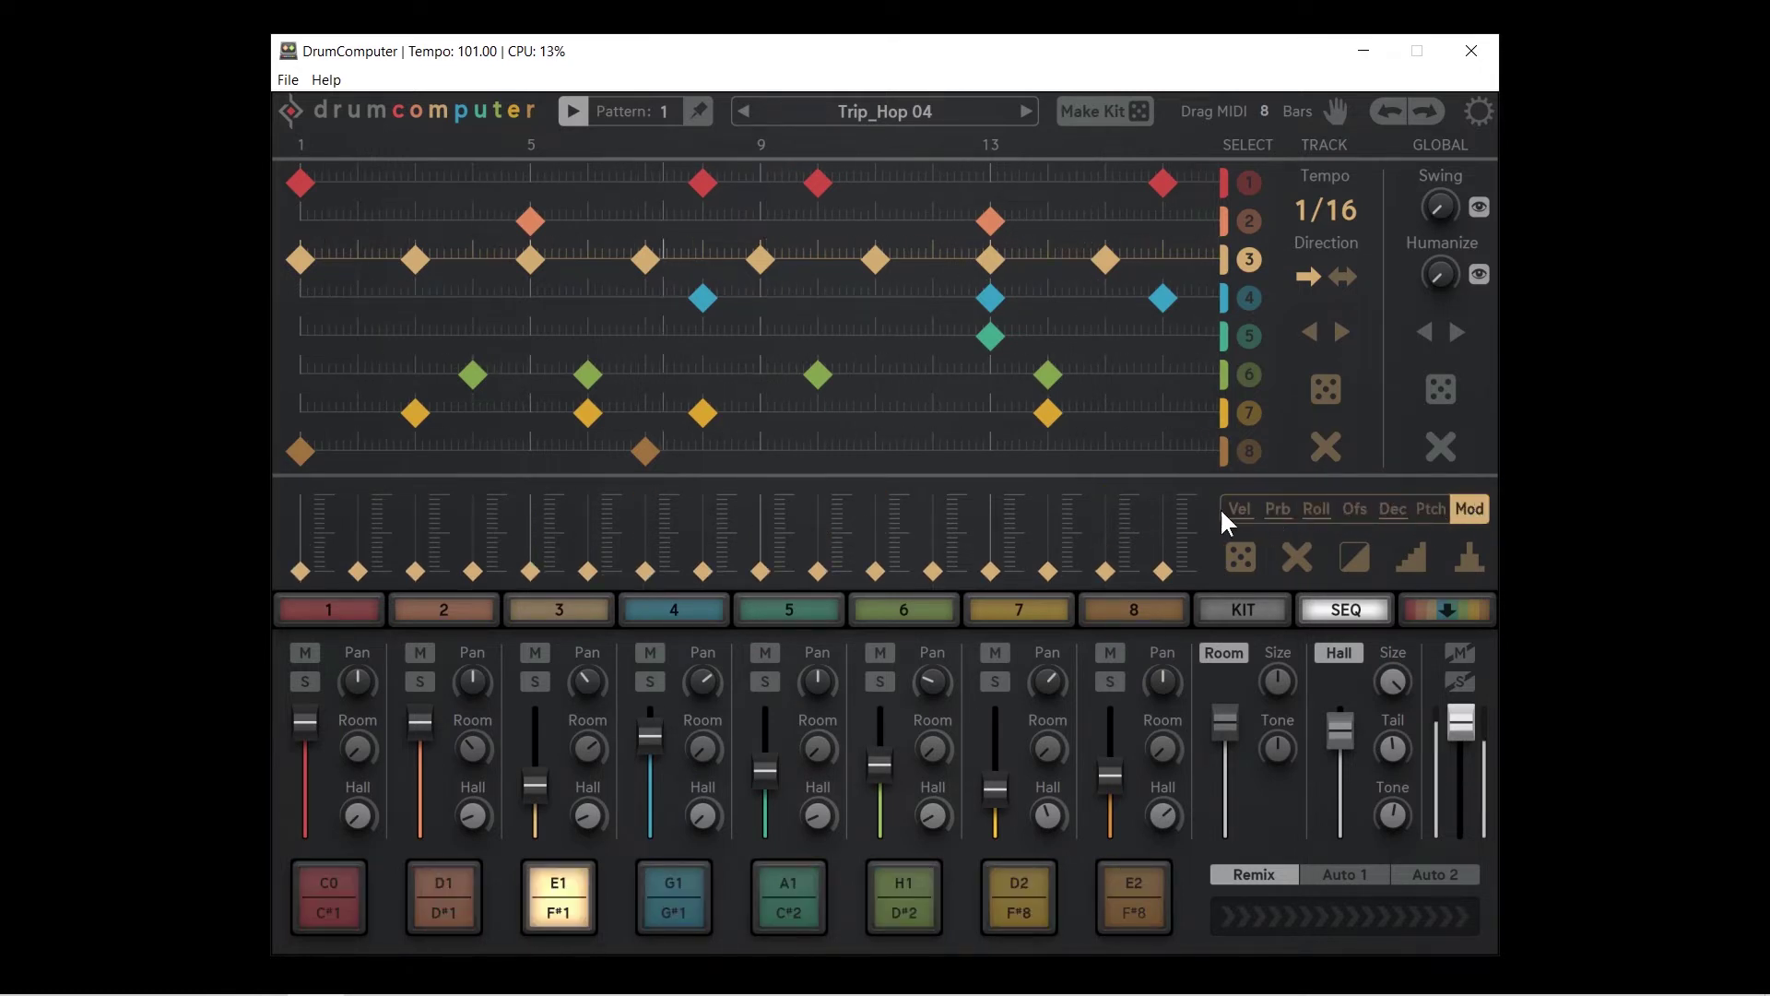
left_click(1241, 509)
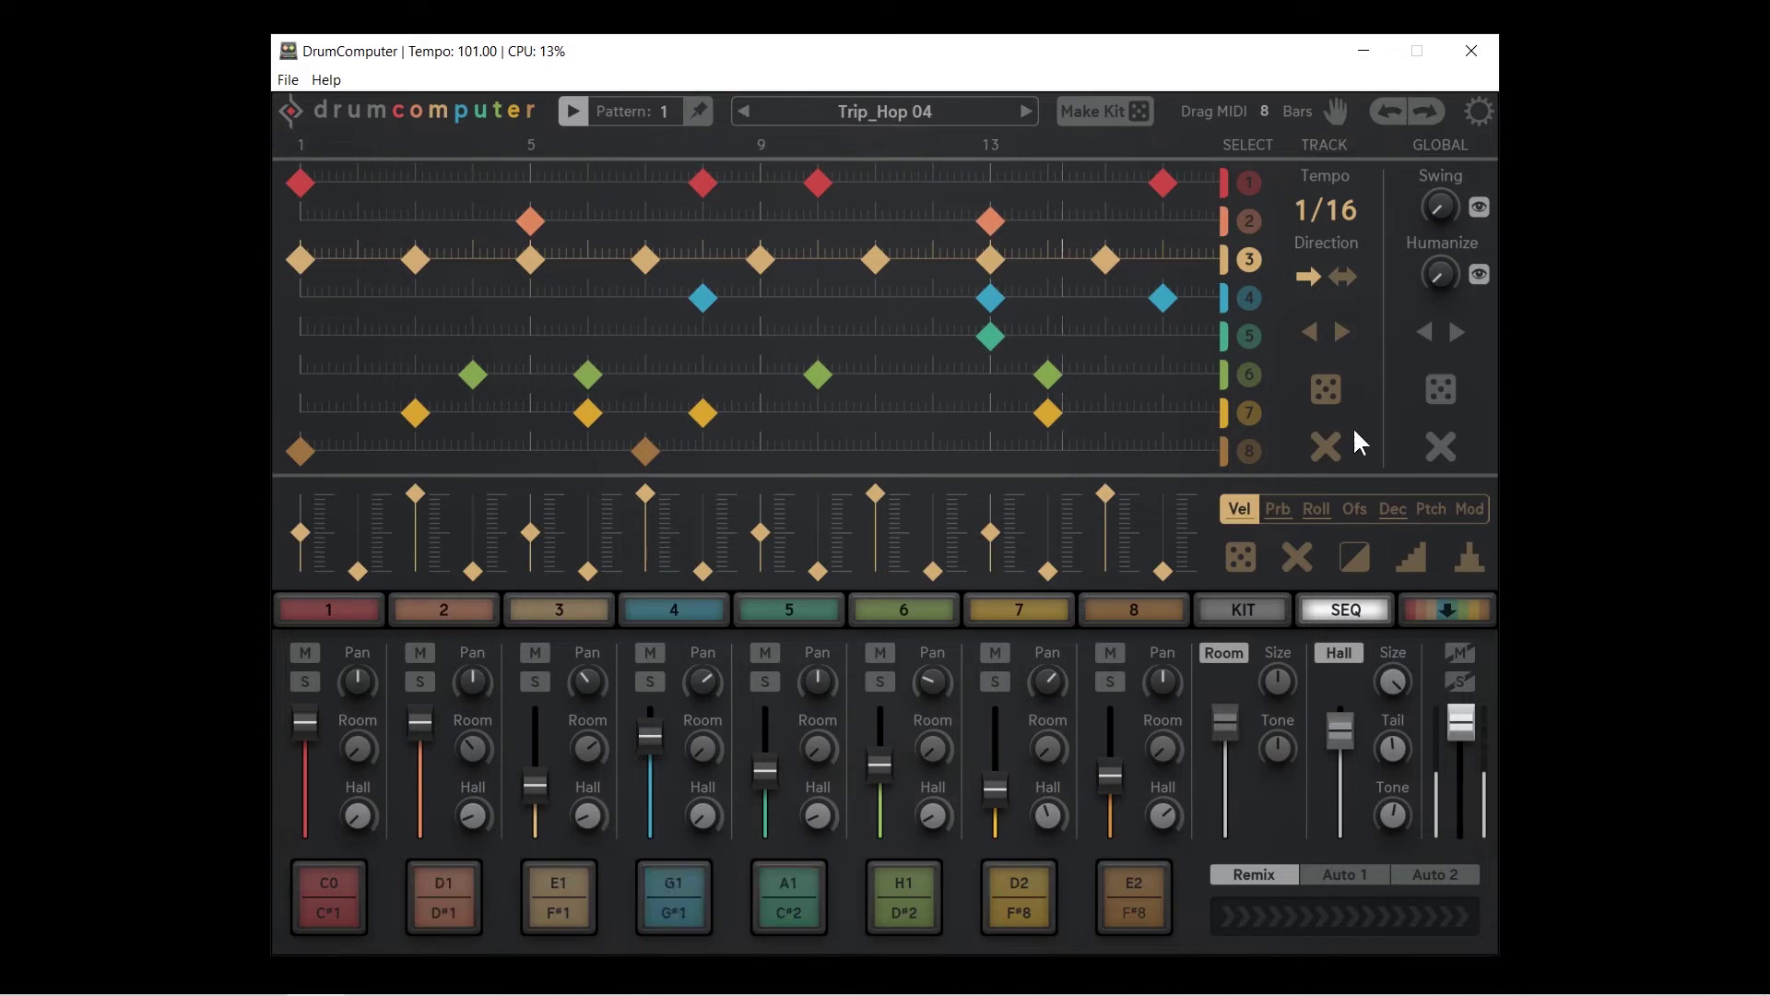
Clear the patterns of all tracks and place track 3 hits on steps 1, 4, 7, 10, 12, 13 and 15
left_click(1440, 448)
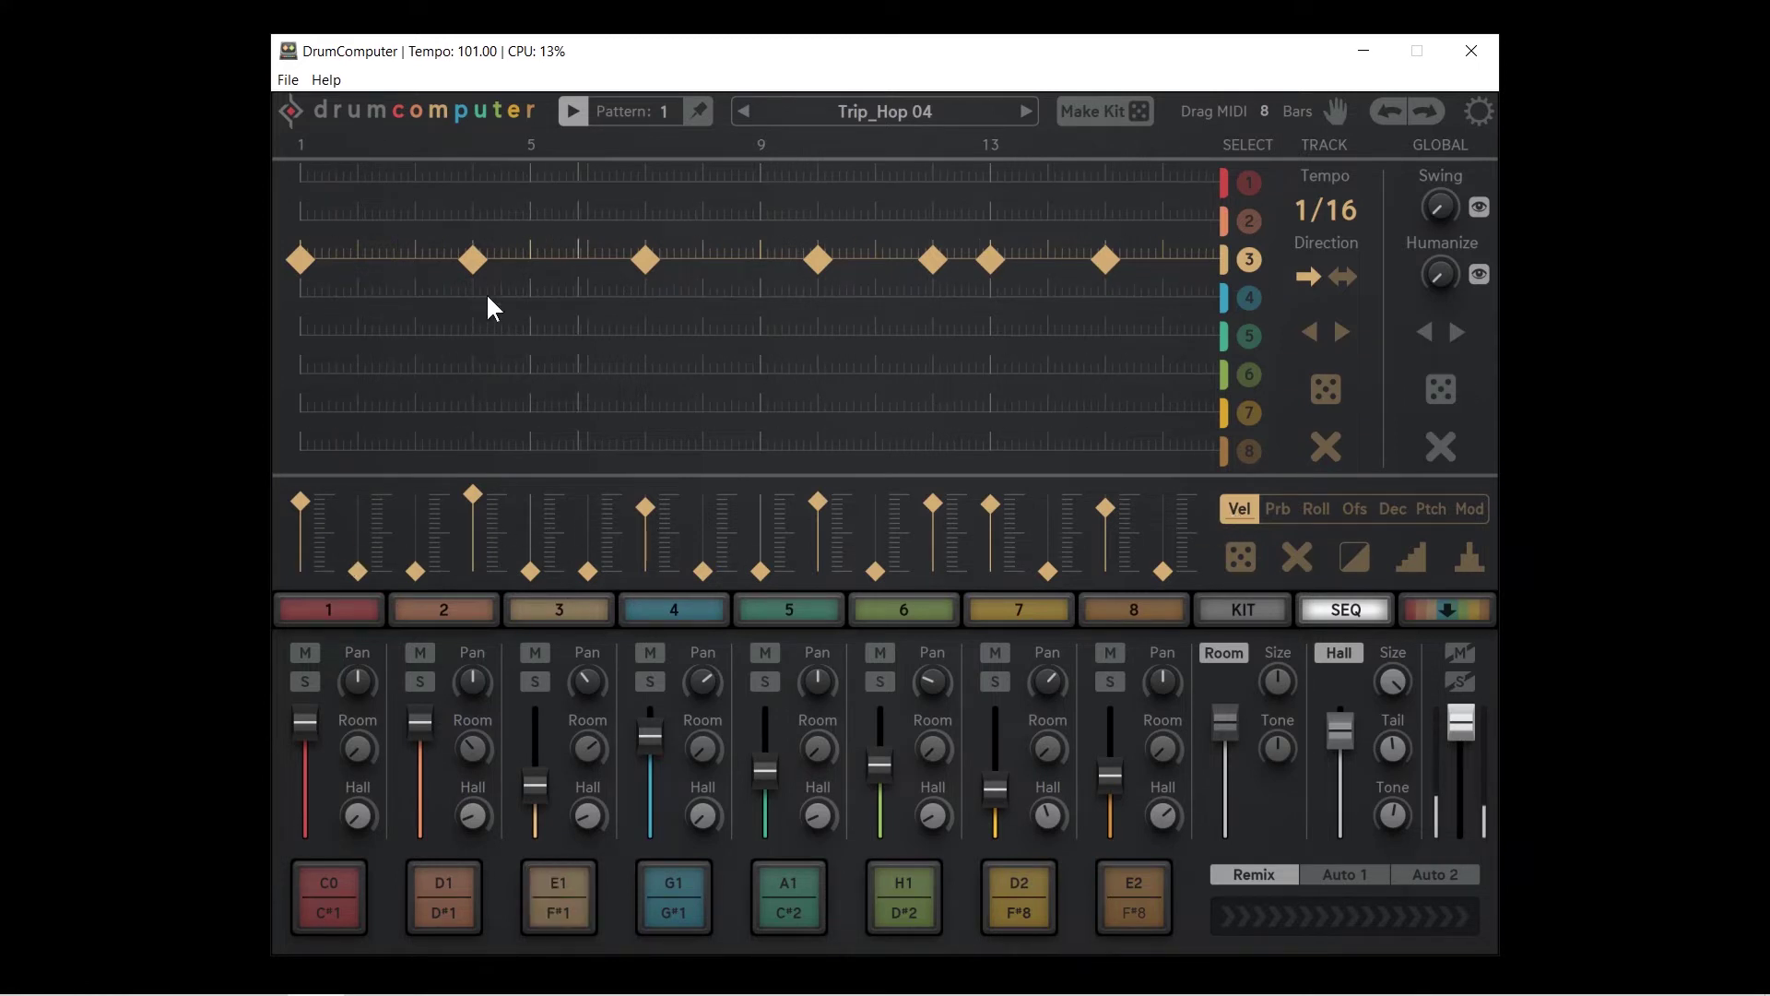
left_click(474, 258)
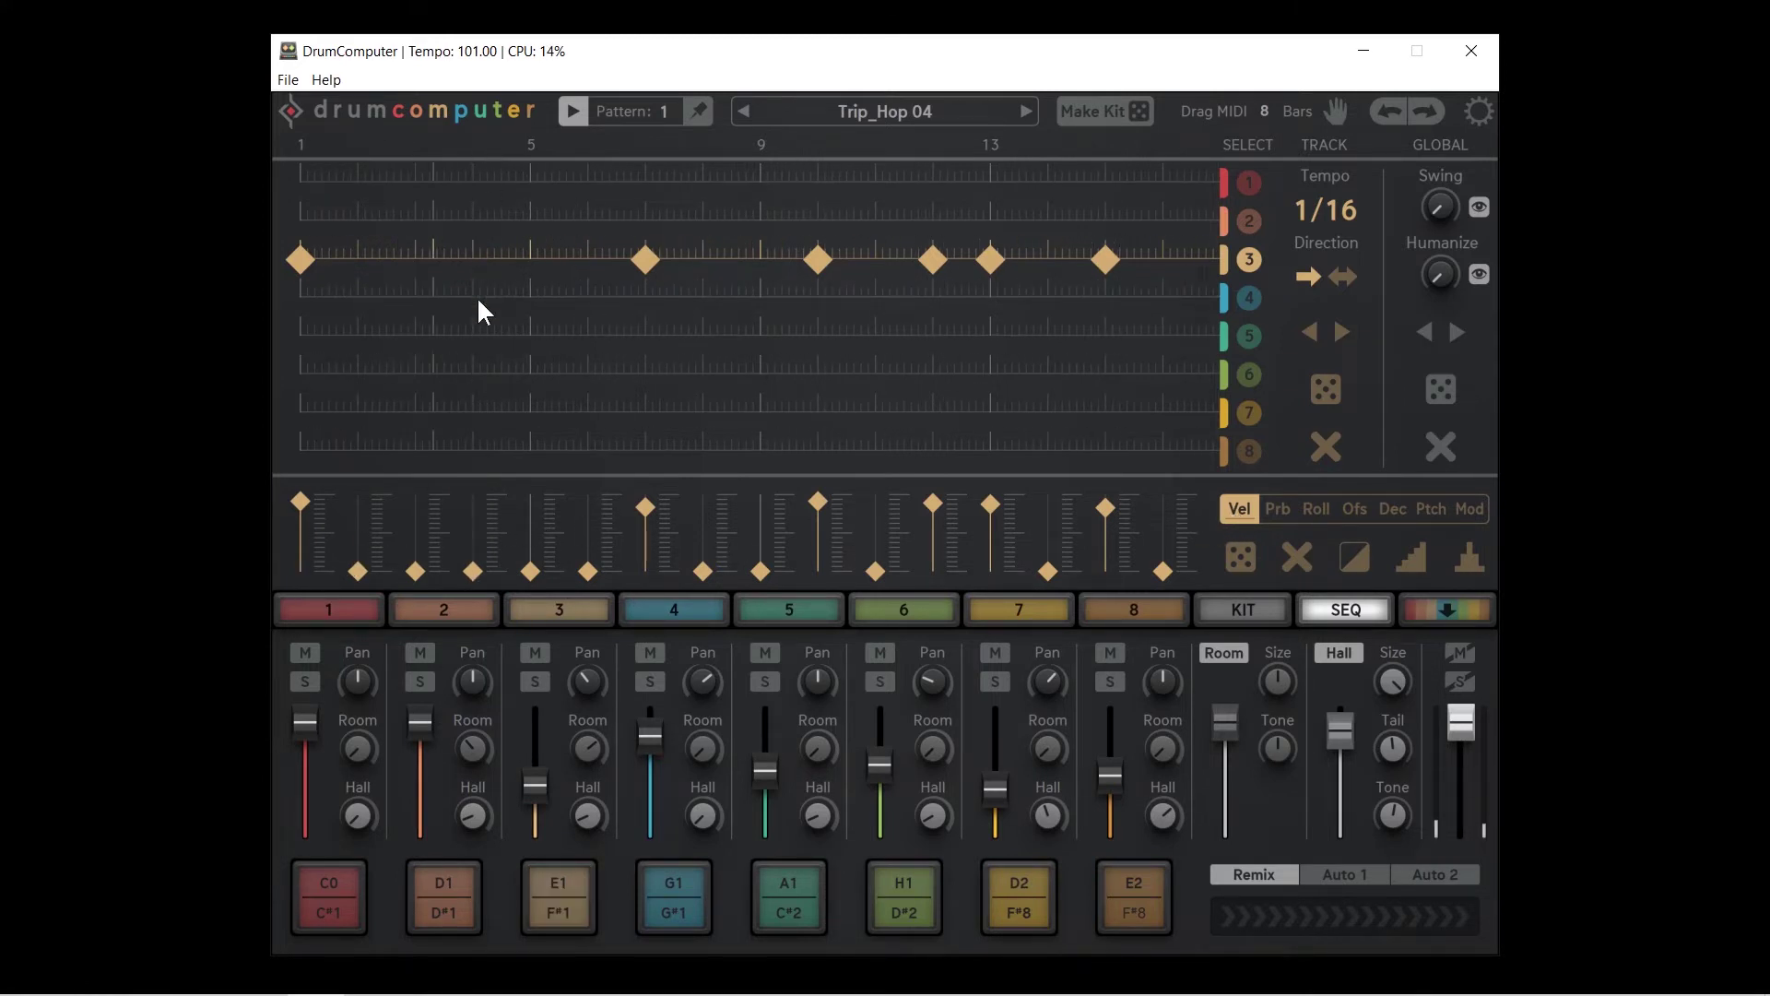
left_click(474, 259)
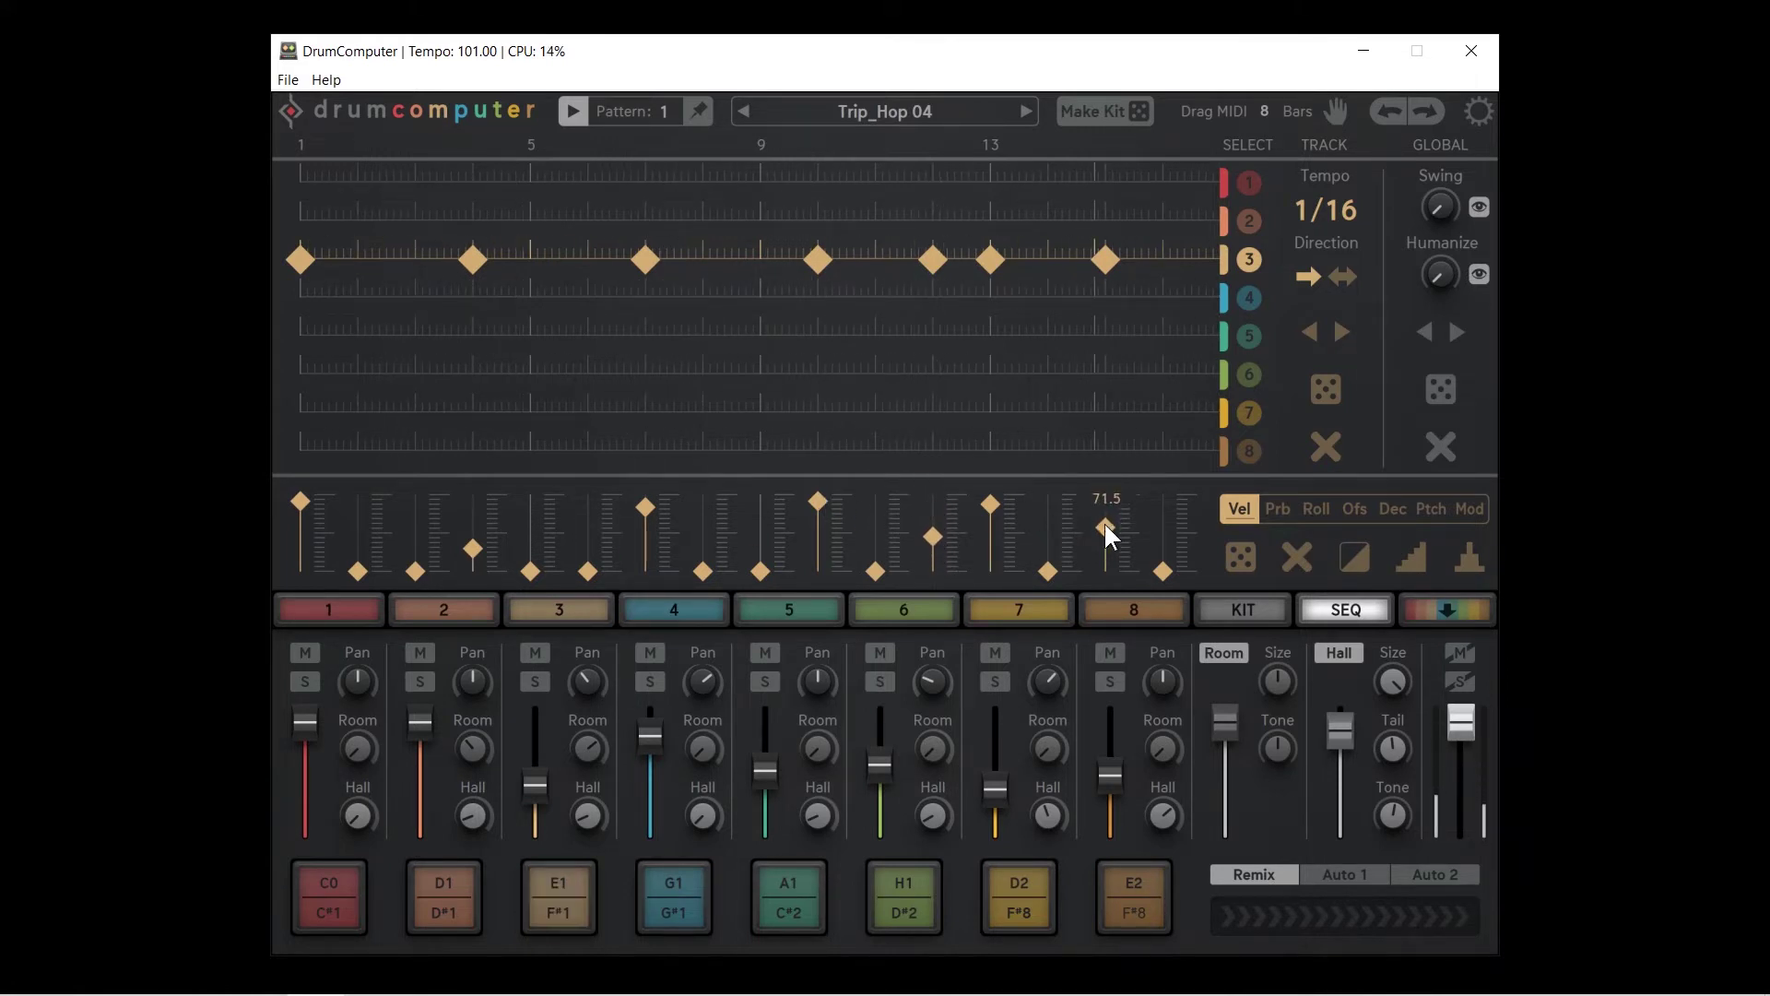
Try changing the velocities of track 3's steps 4, 15 and 16, and clear the track's velocities
left_click_drag(1105, 531, 1170, 499)
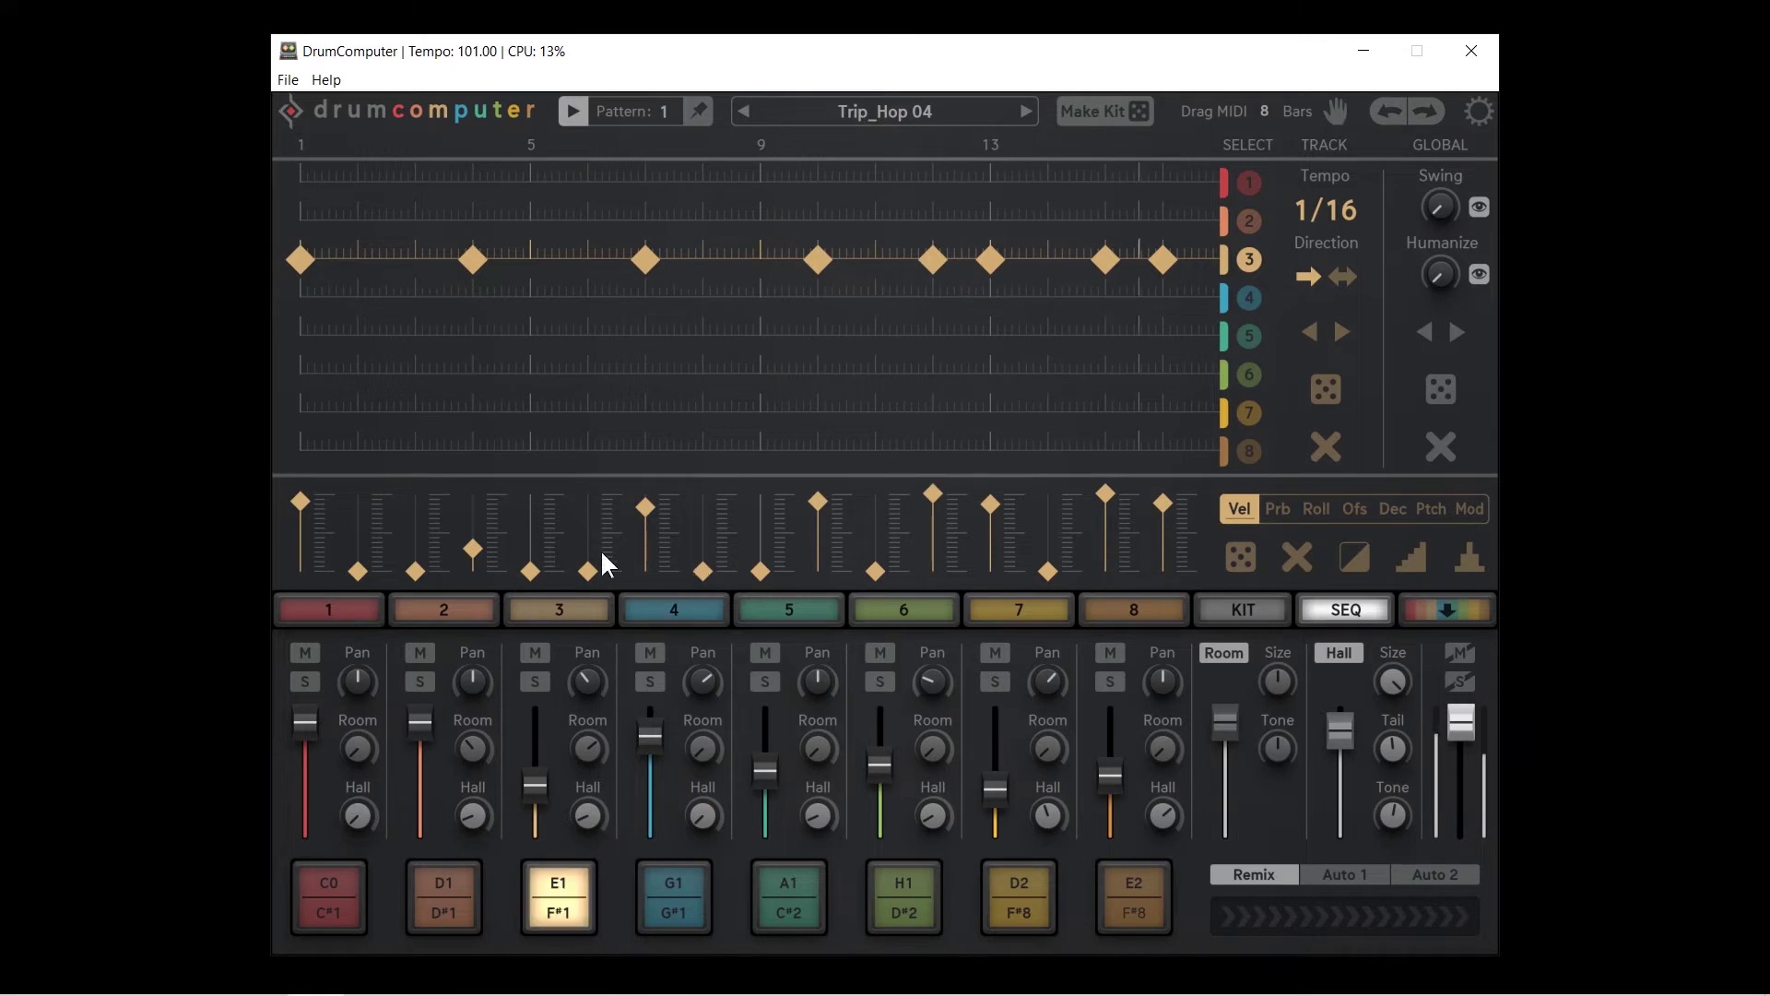
left_click_drag(478, 530, 463, 336)
left_click(1300, 556)
Place track 3 hits on steps 1, 2, 3, 6, 8, 10, 15 and 16
left_click(1163, 260)
left_click(1106, 260)
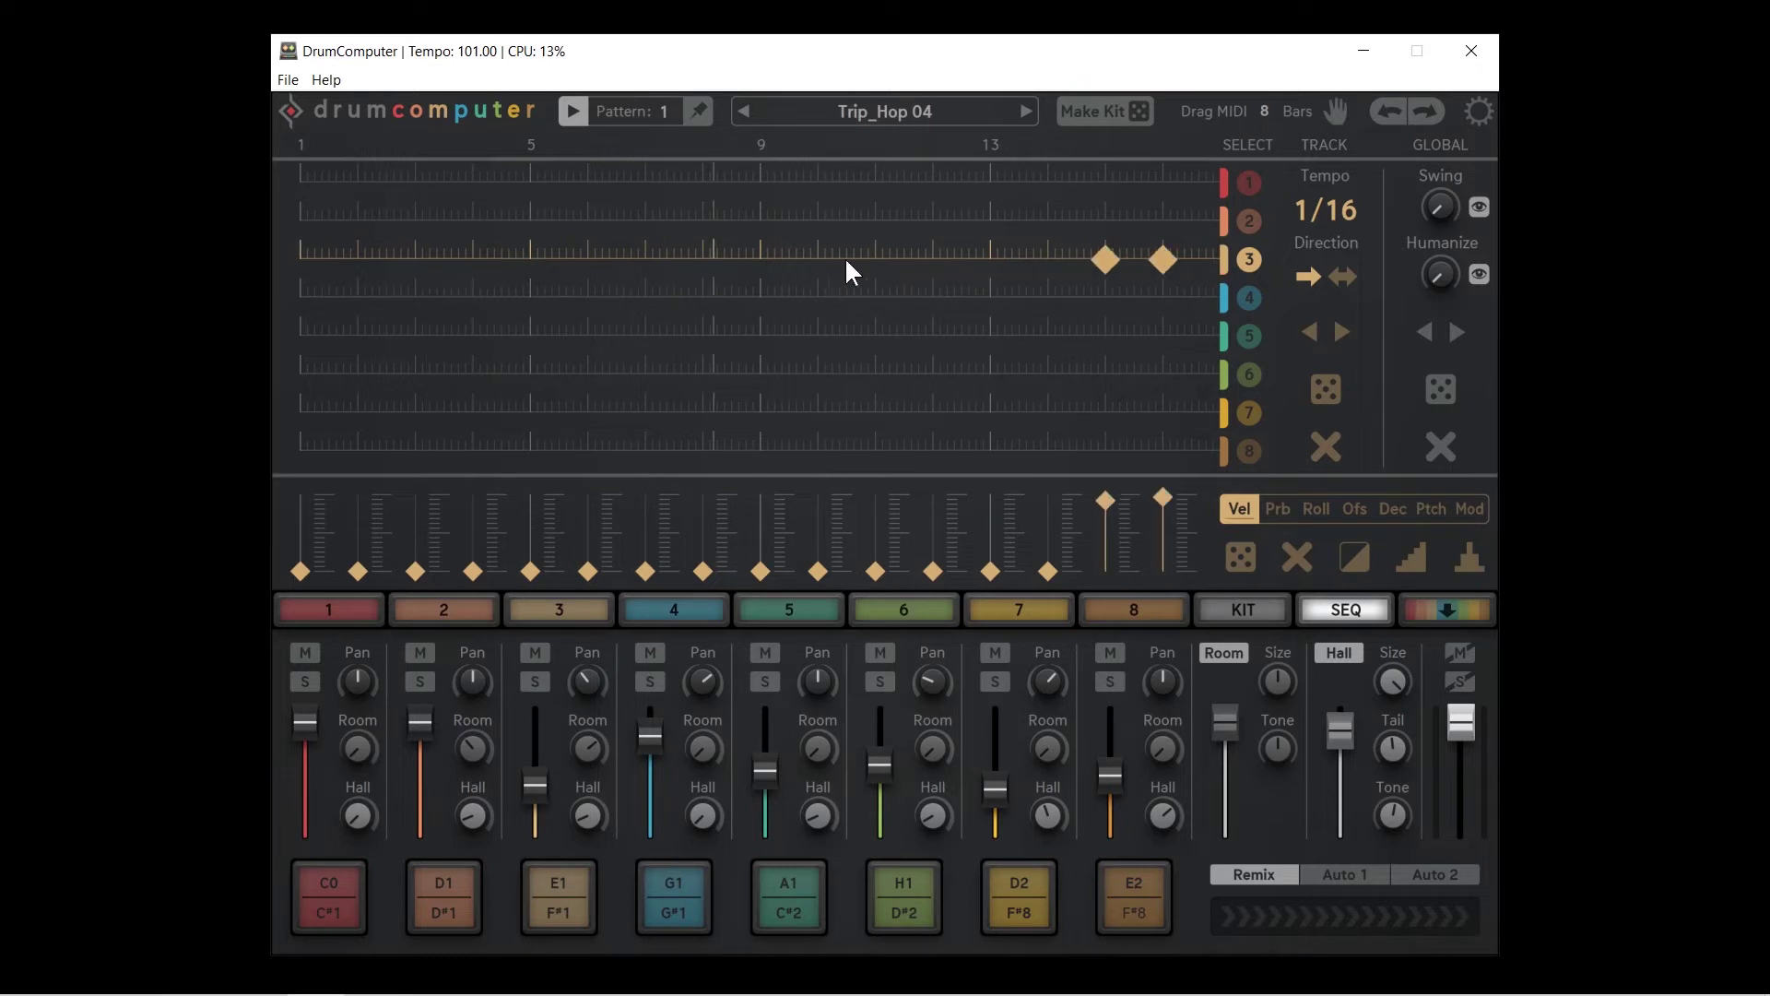
left_click(818, 260)
left_click(330, 257)
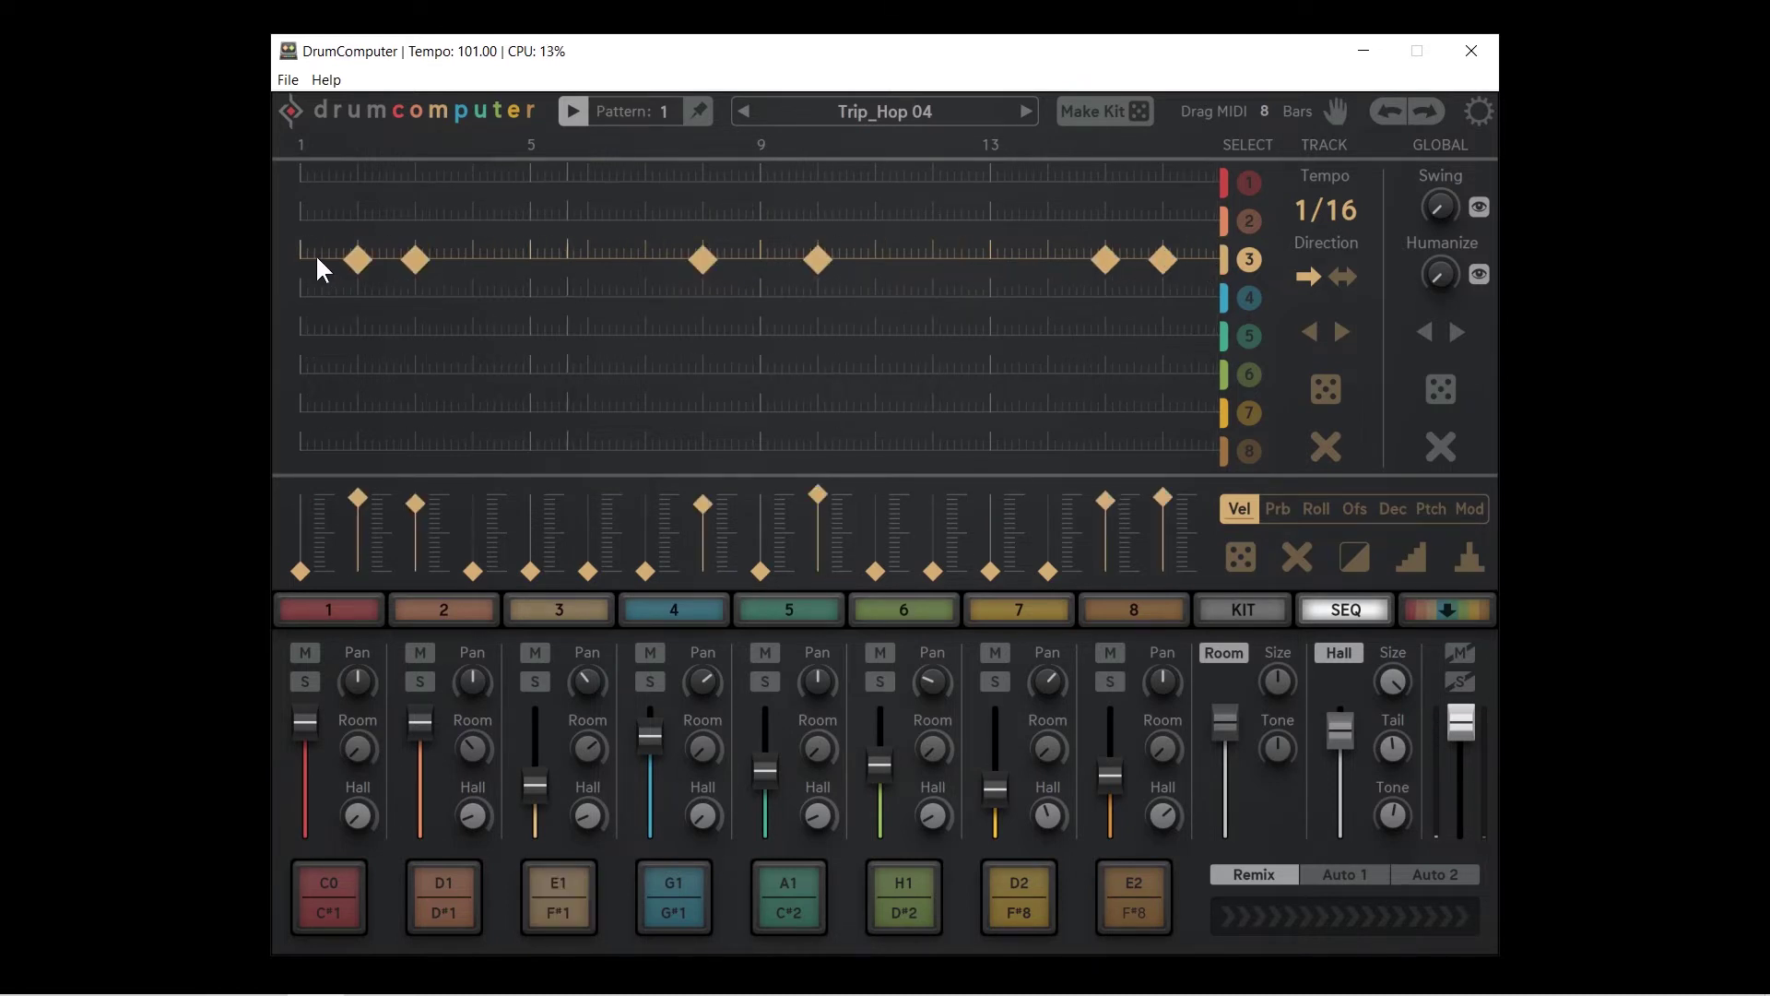
left_click(316, 254)
left_click(587, 258)
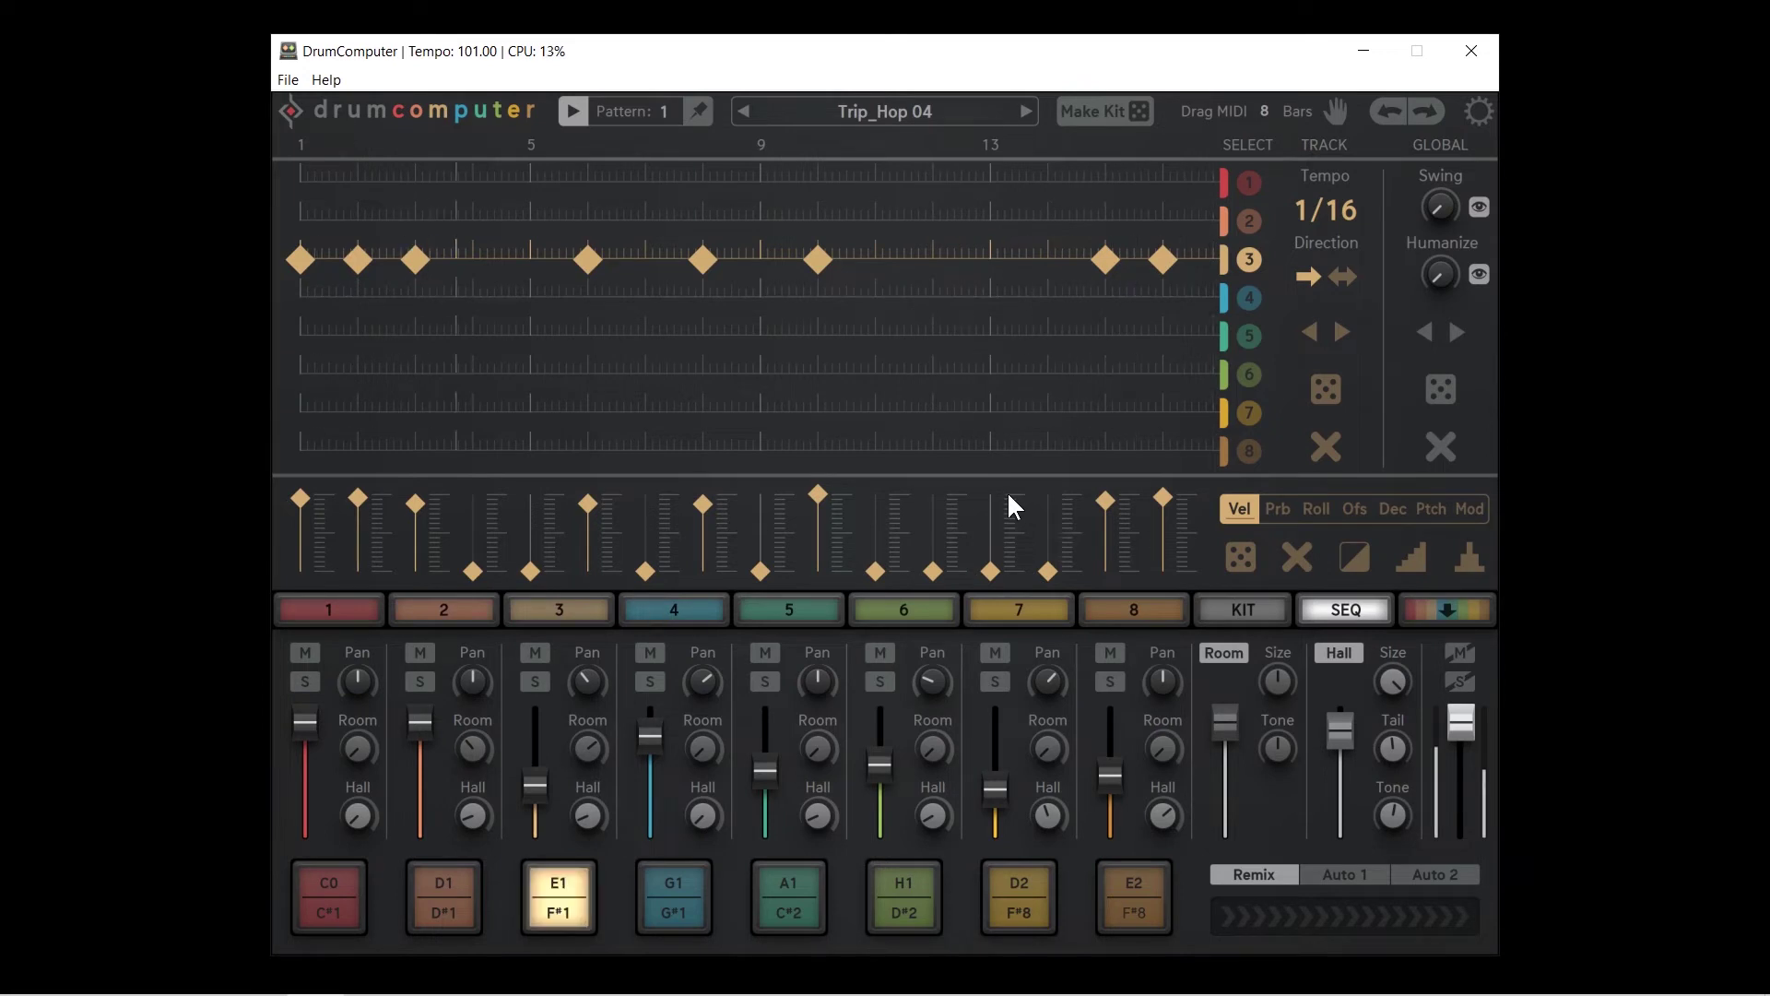
Try changing the probability of track 3's hits on steps 2, 3 and 10, and return them to 1.00
left_click(1279, 510)
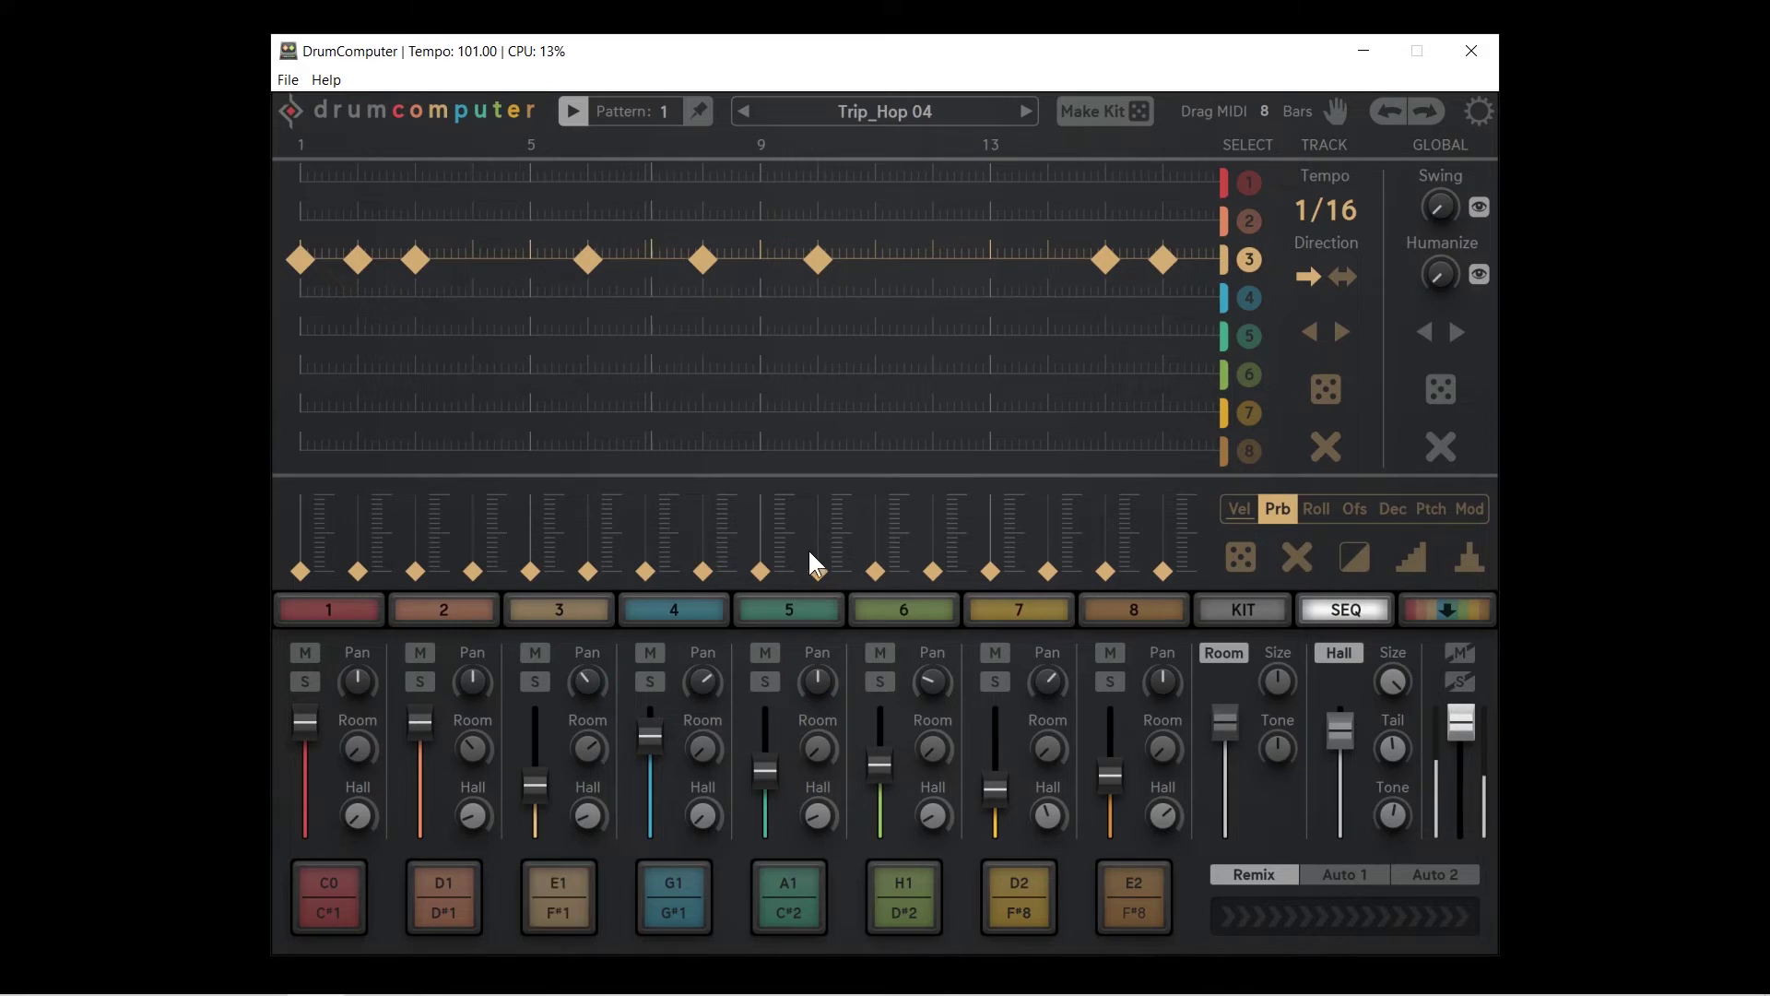
left_click(355, 551)
left_click(414, 553)
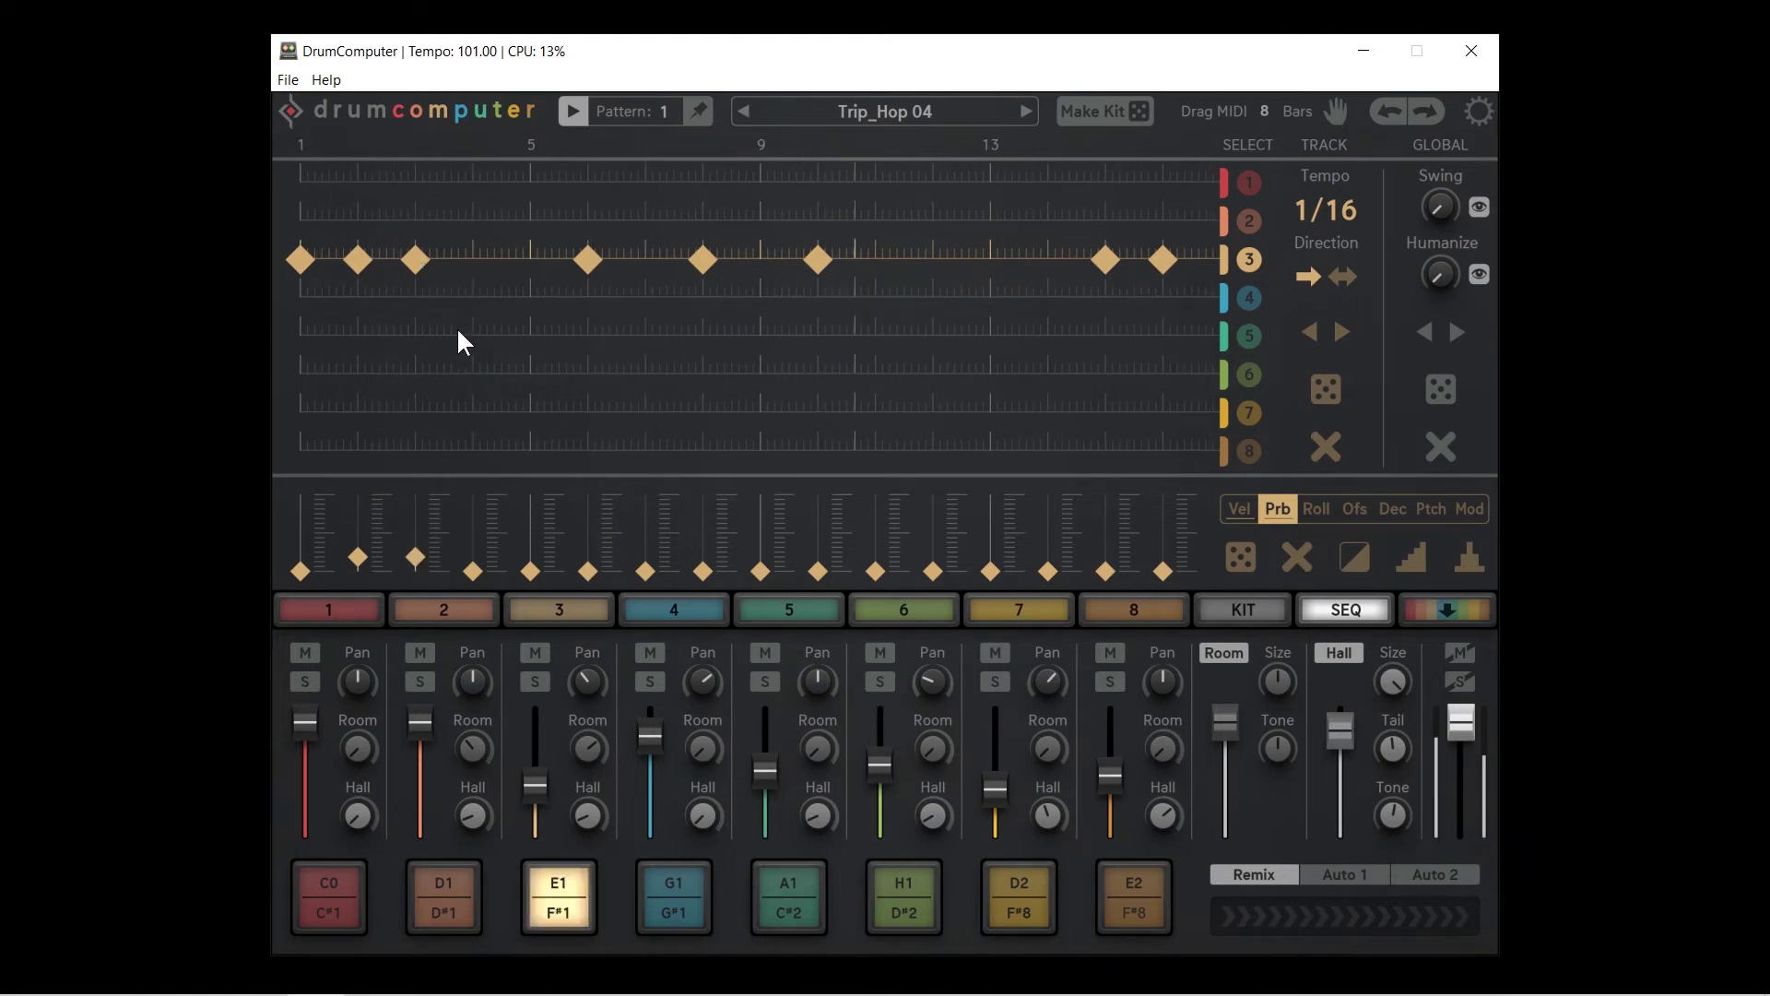
mouse_move(817, 567)
left_click_drag(360, 558, 363, 609)
left_click_drag(417, 557, 422, 626)
left_click_drag(820, 553, 823, 631)
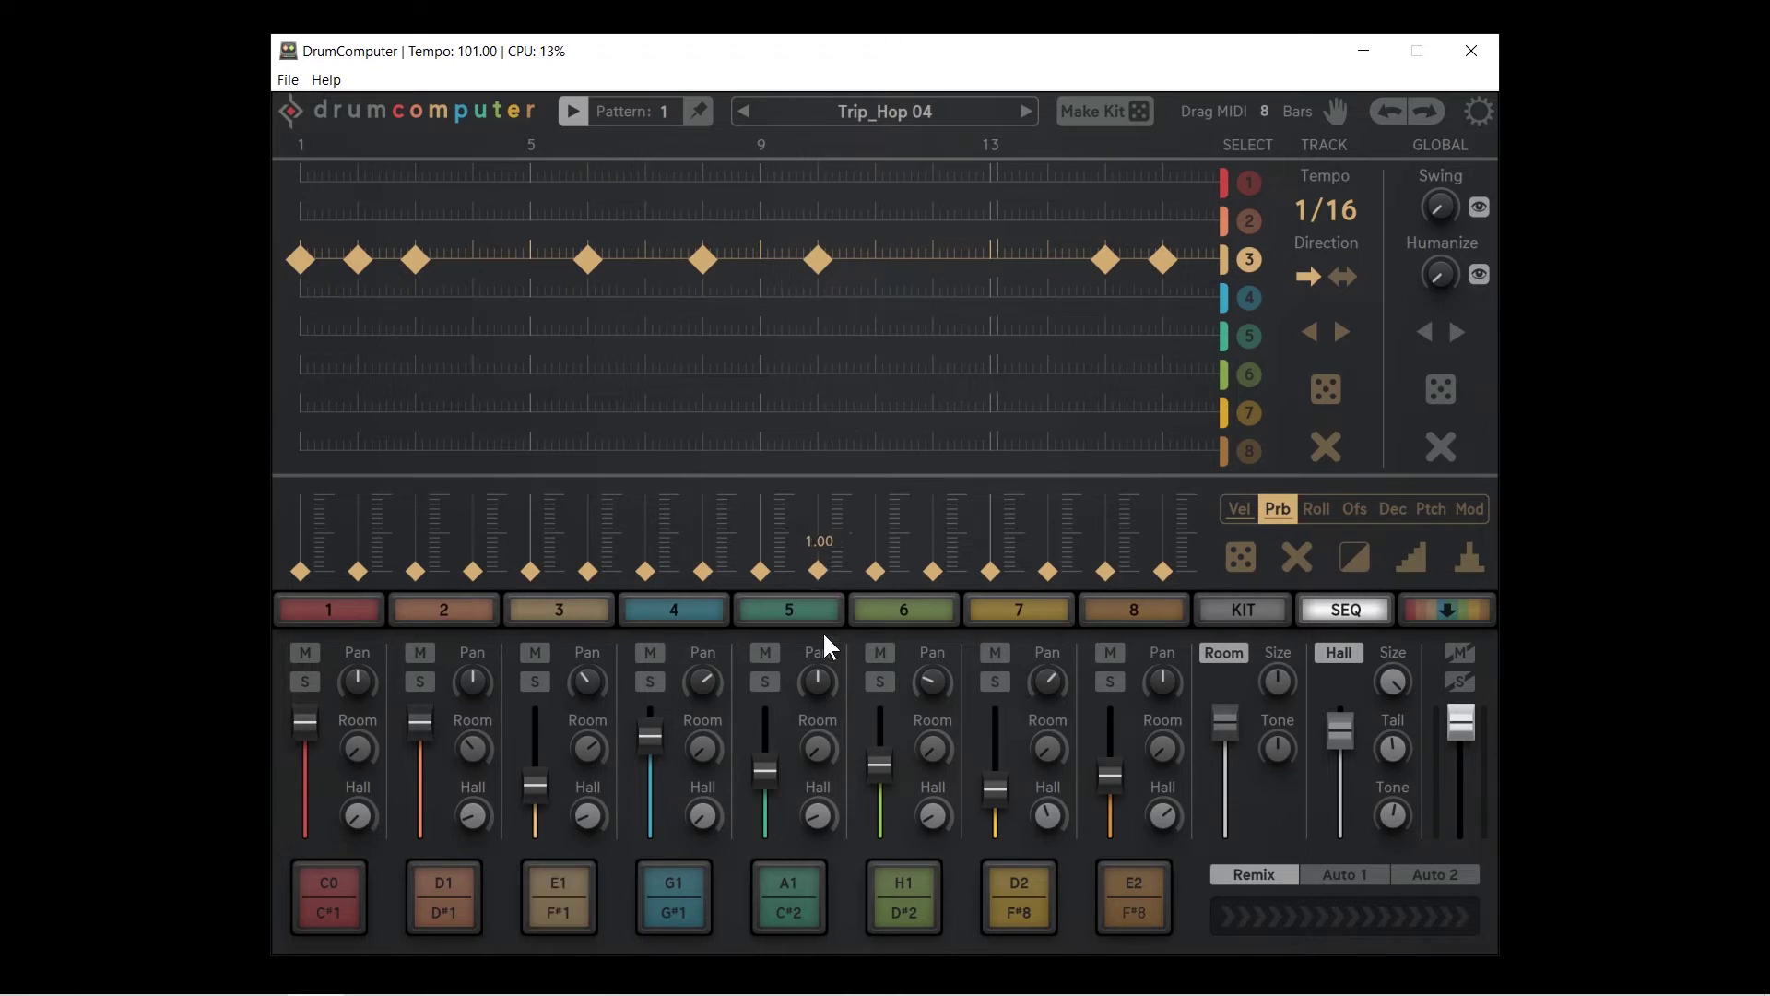
Place track 2 hits on steps 5 and 13 and add a roll to both
left_click(1316, 509)
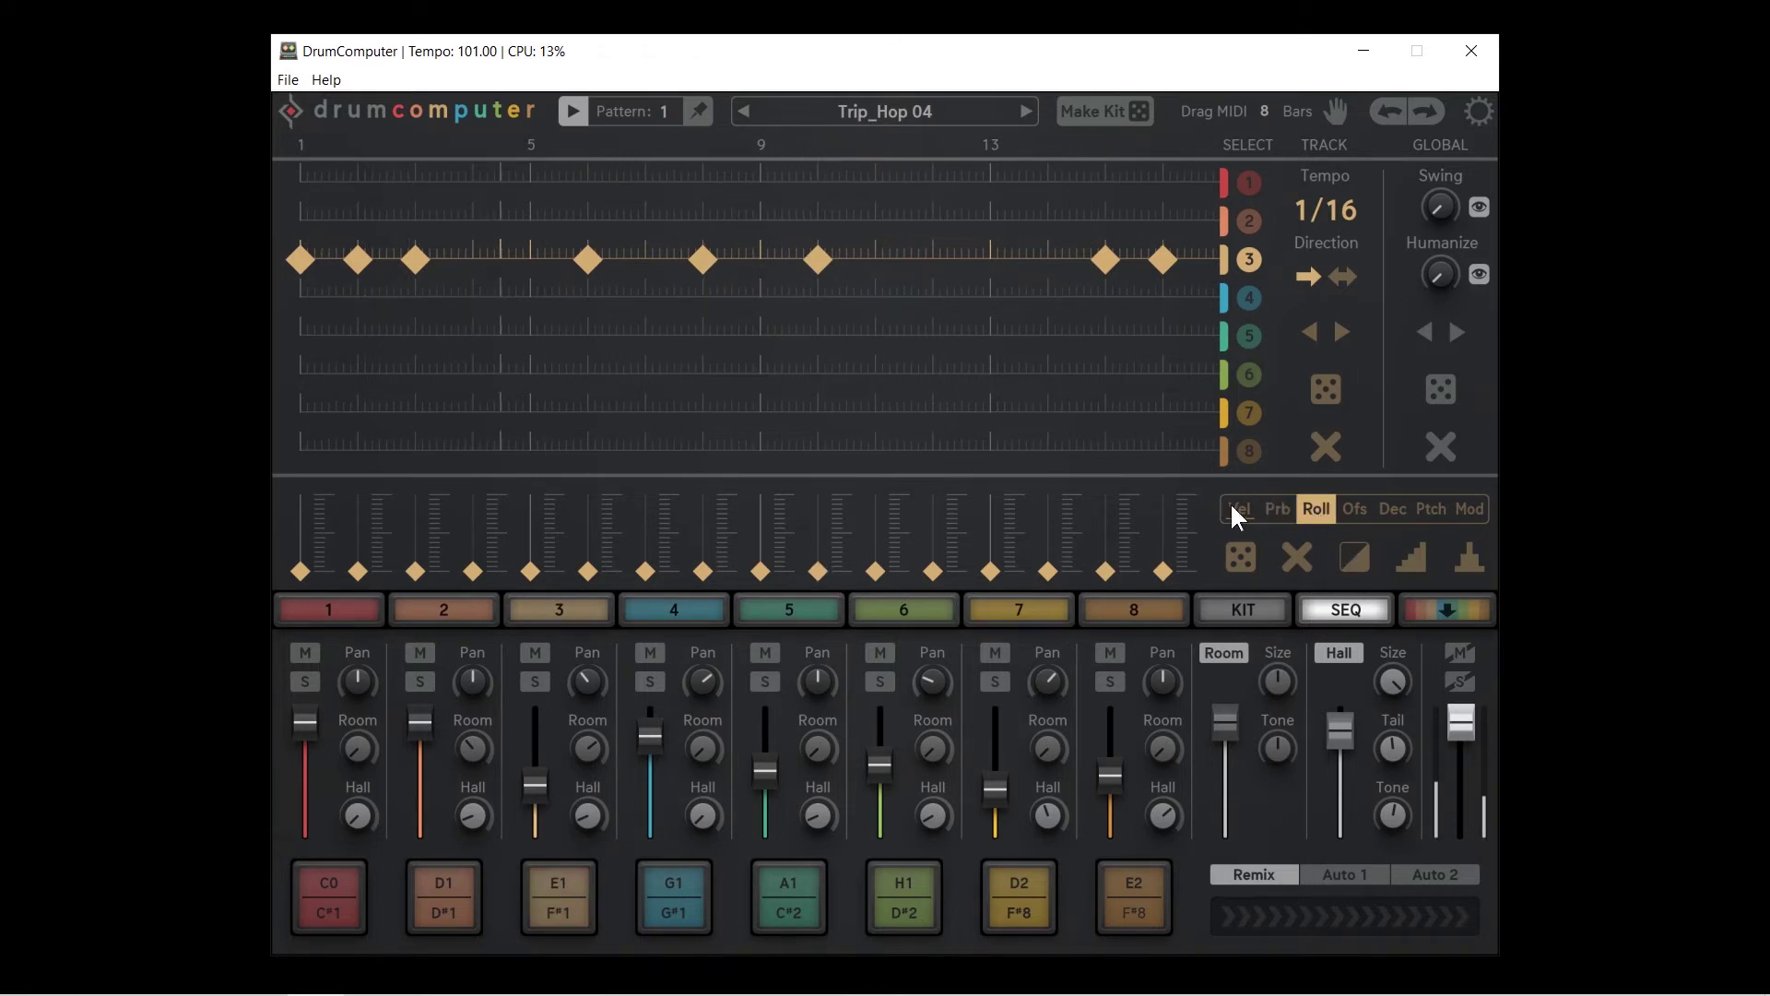
left_click(531, 220)
left_click(992, 221)
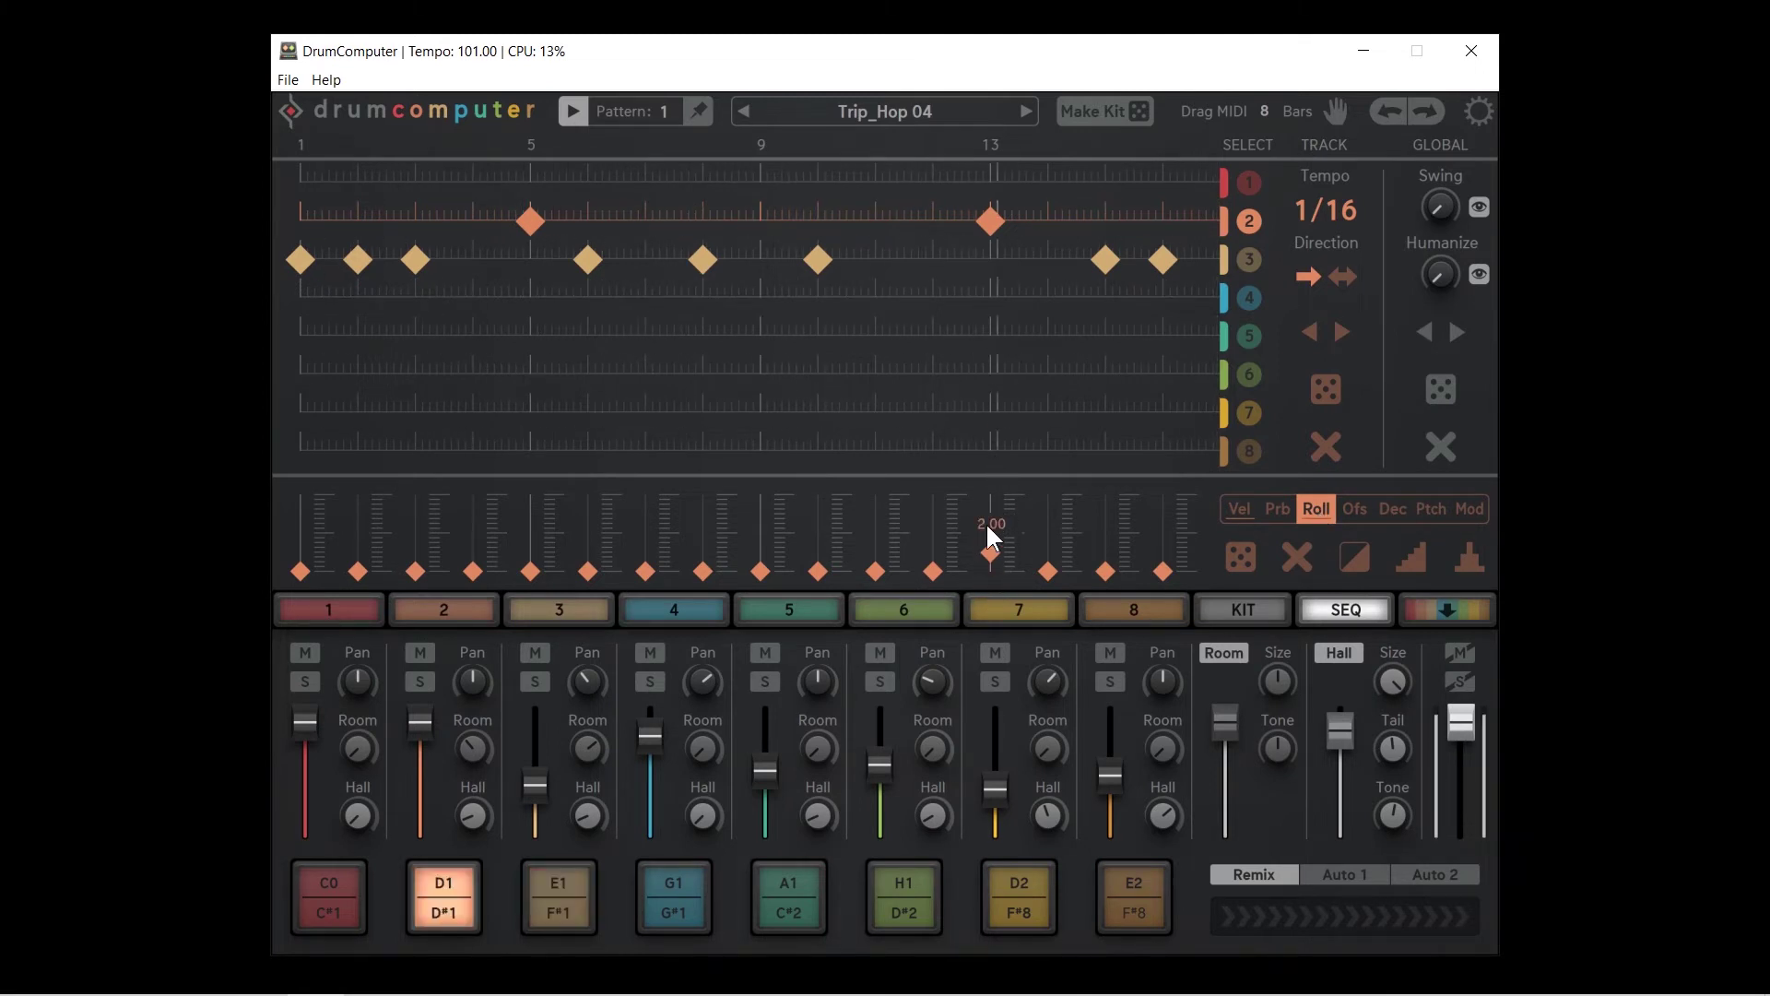
left_click_drag(993, 533, 989, 507)
left_click_drag(988, 531, 996, 544)
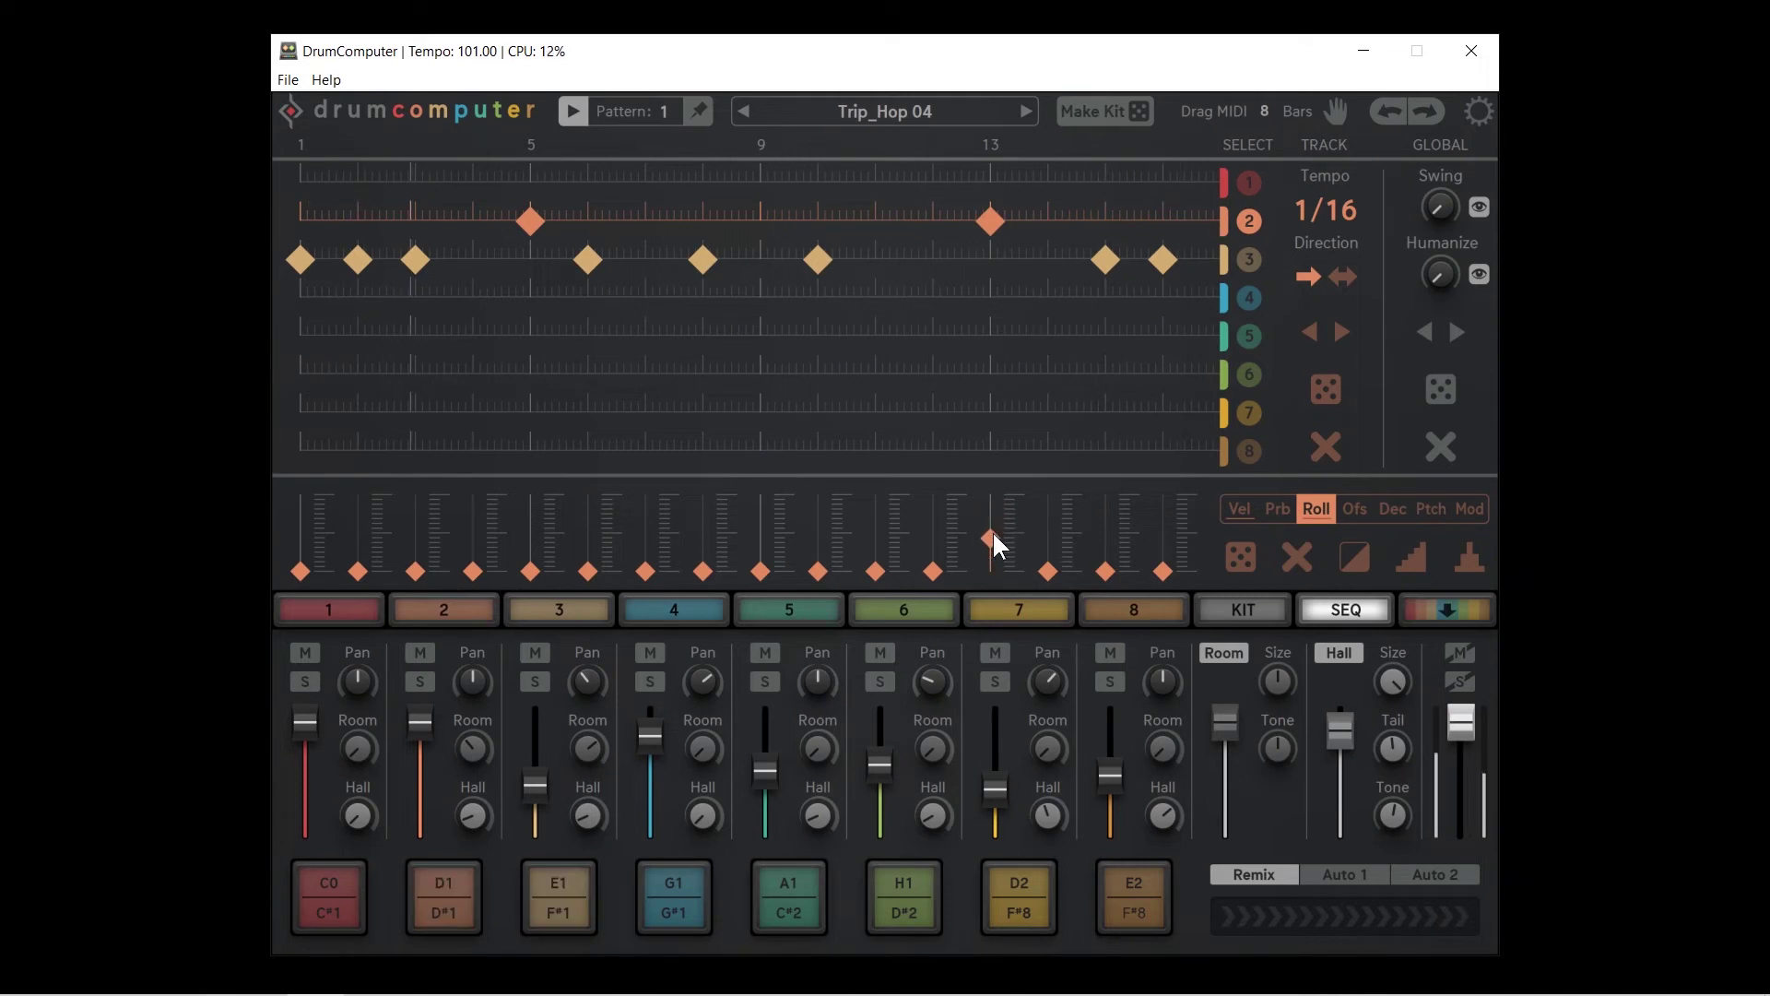
left_click_drag(529, 574, 531, 528)
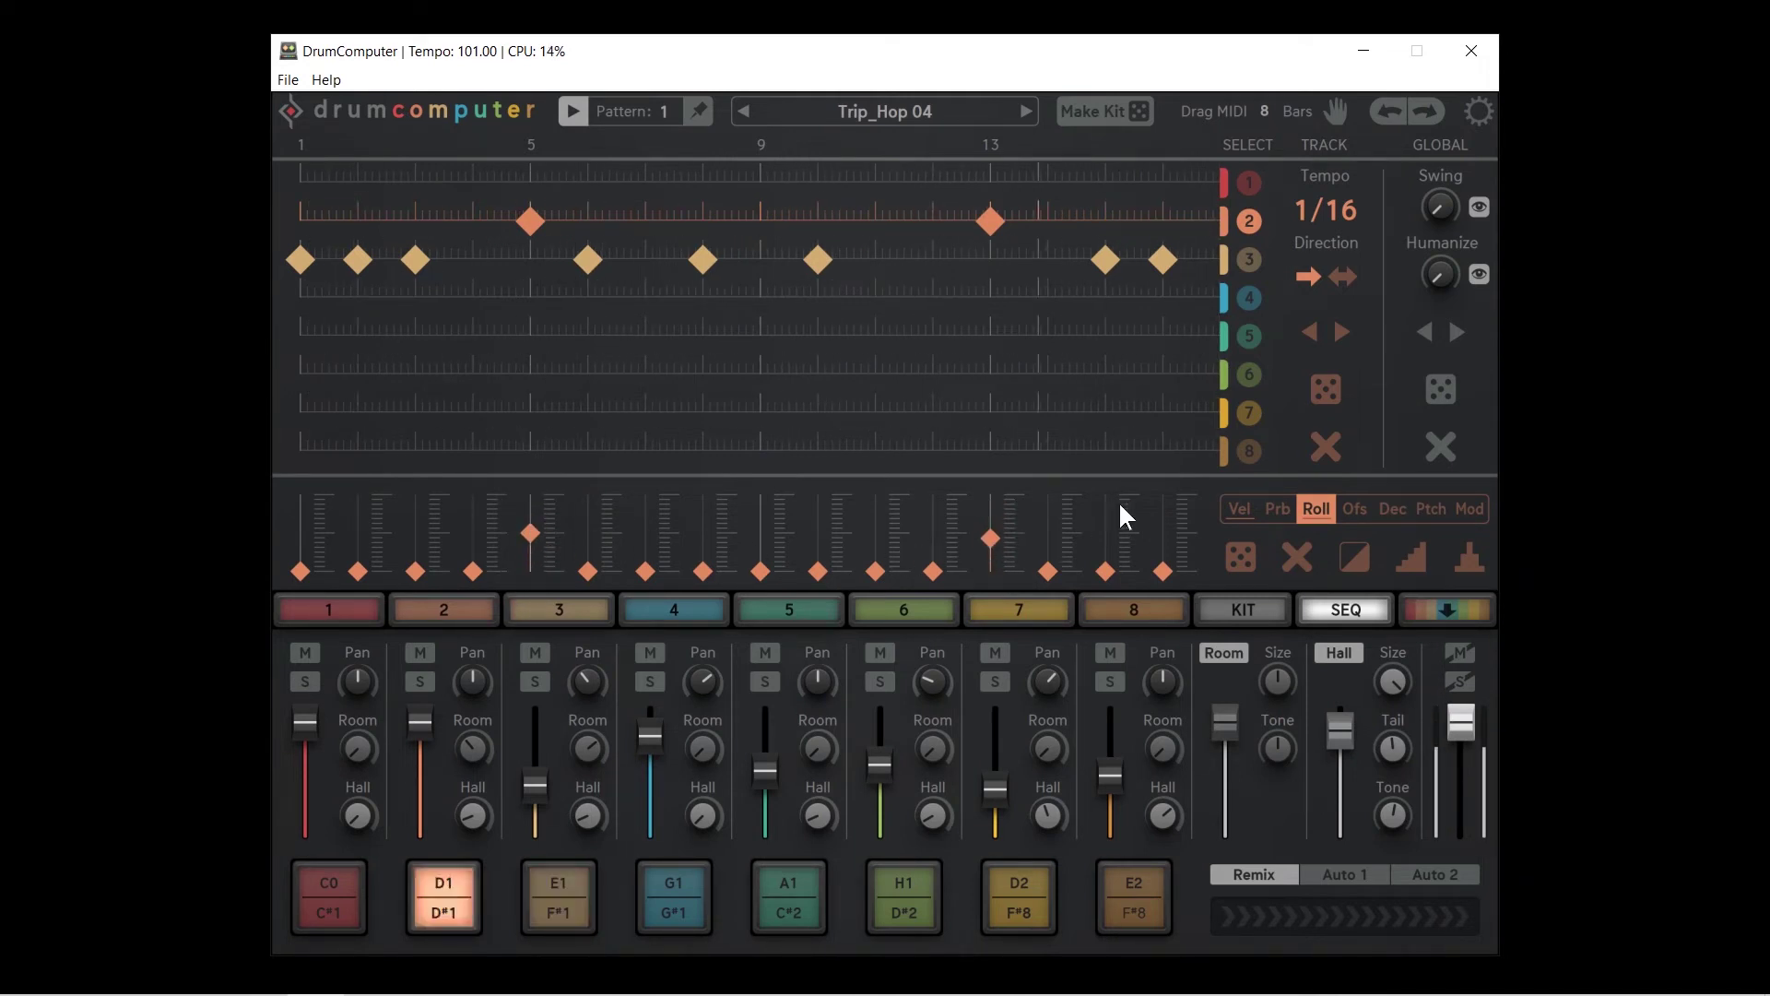
Set track 3's roll to 3.00 on step 8 and 4.00 on step 1, and add a roll on step 15
left_click(1248, 259)
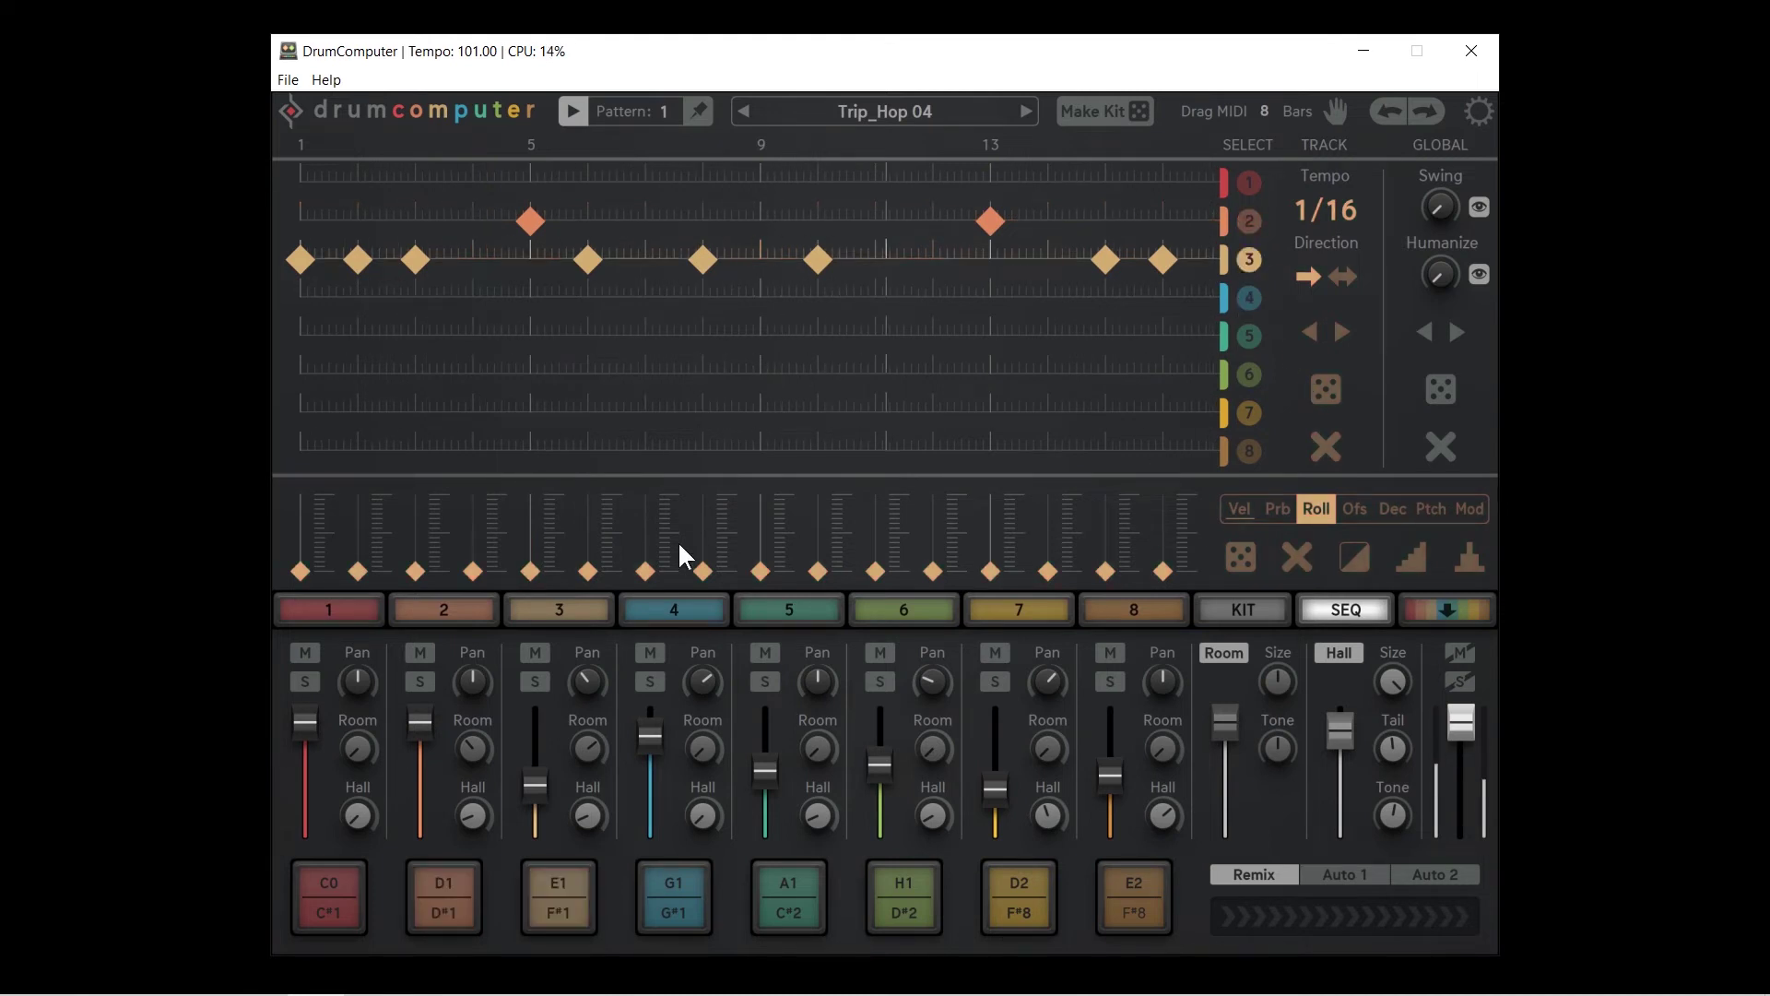
left_click(714, 538)
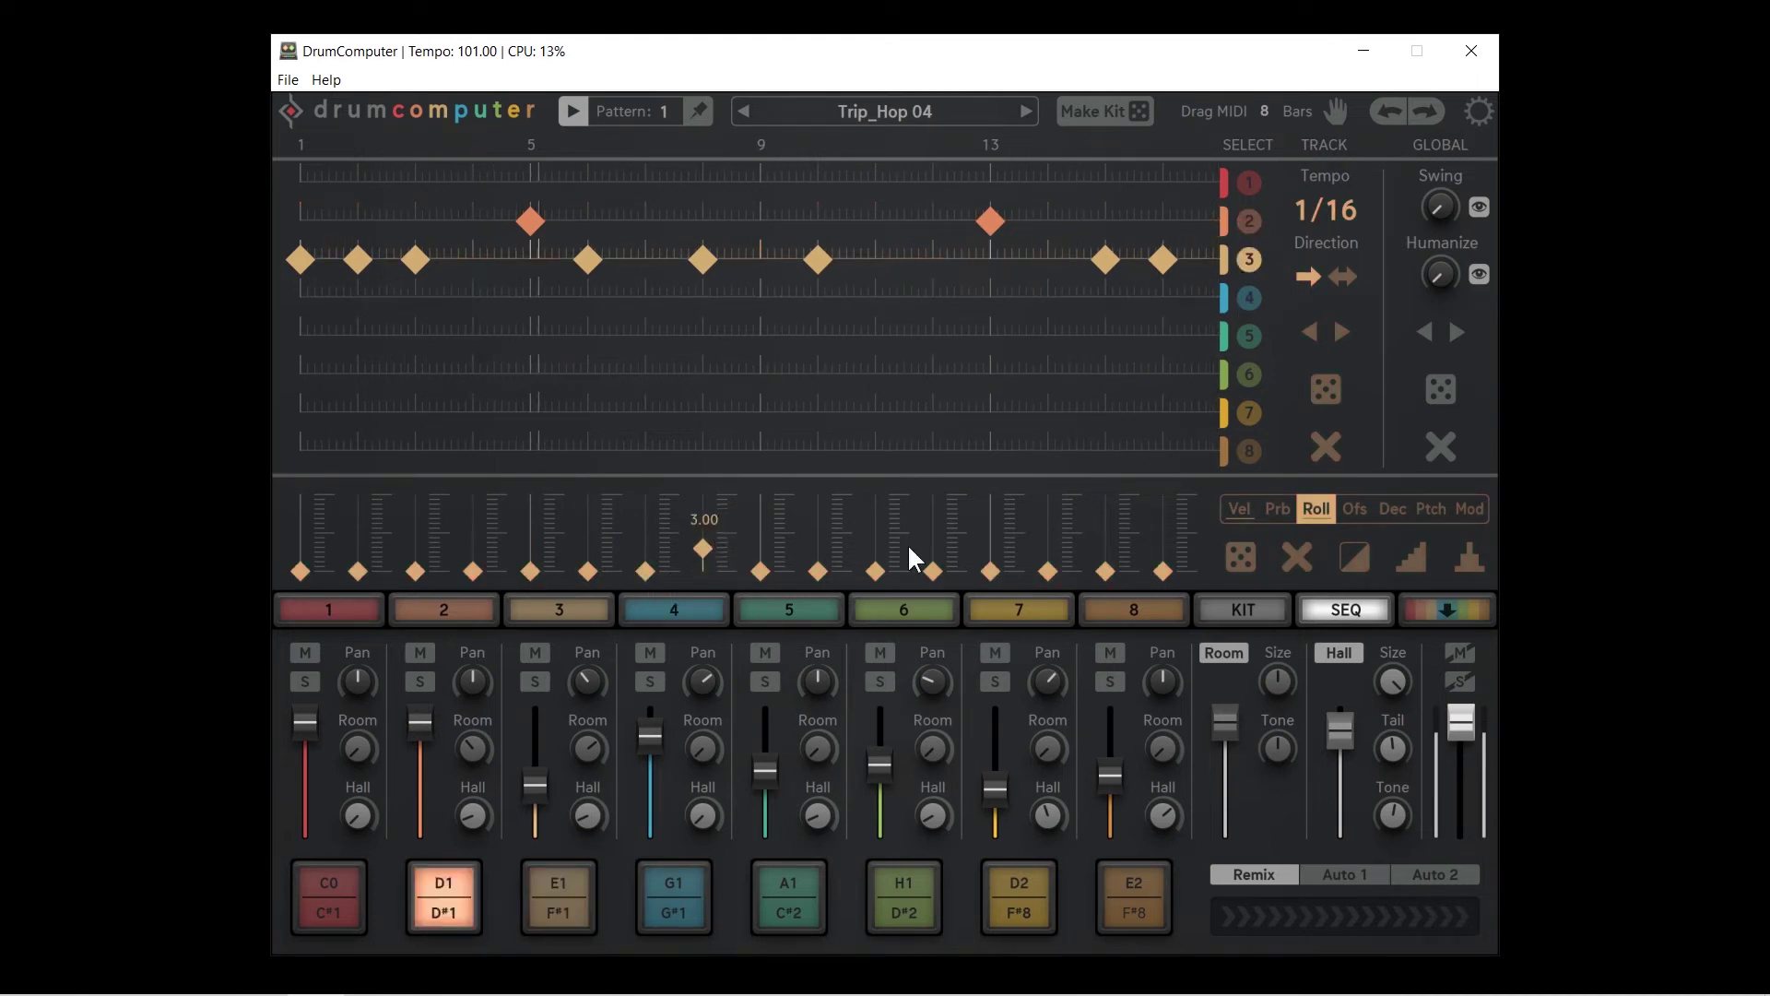
left_click(1106, 554)
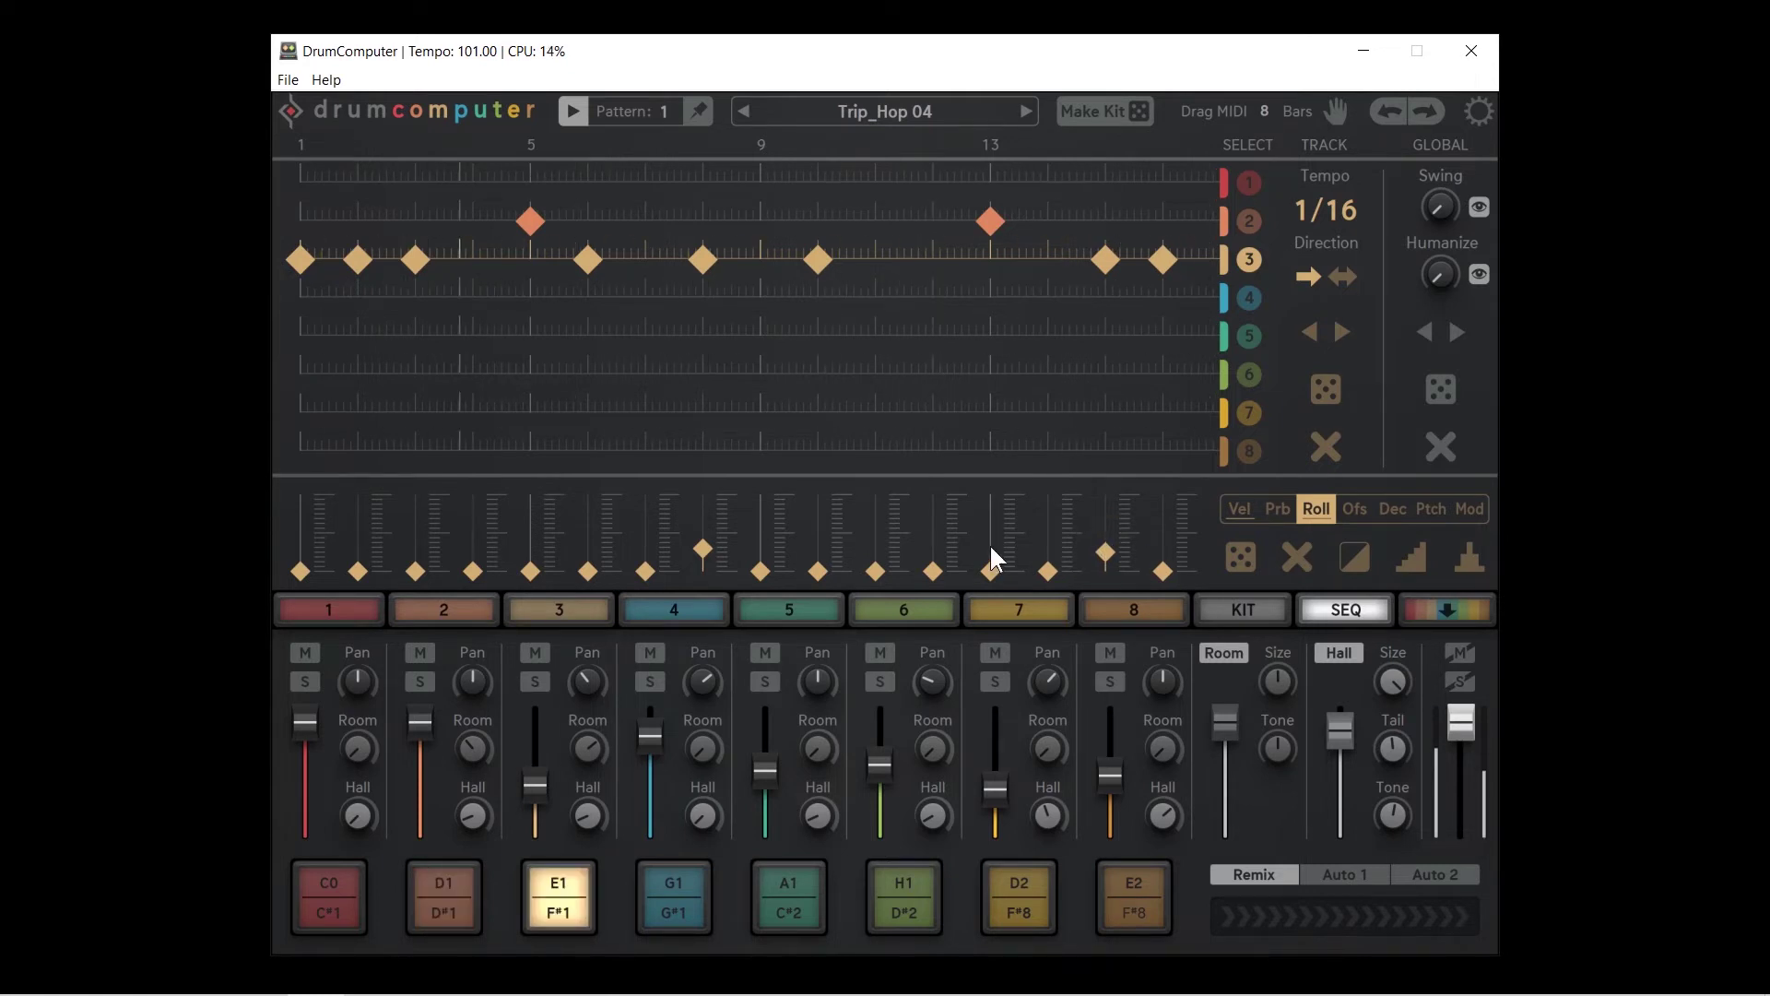
left_click(300, 530)
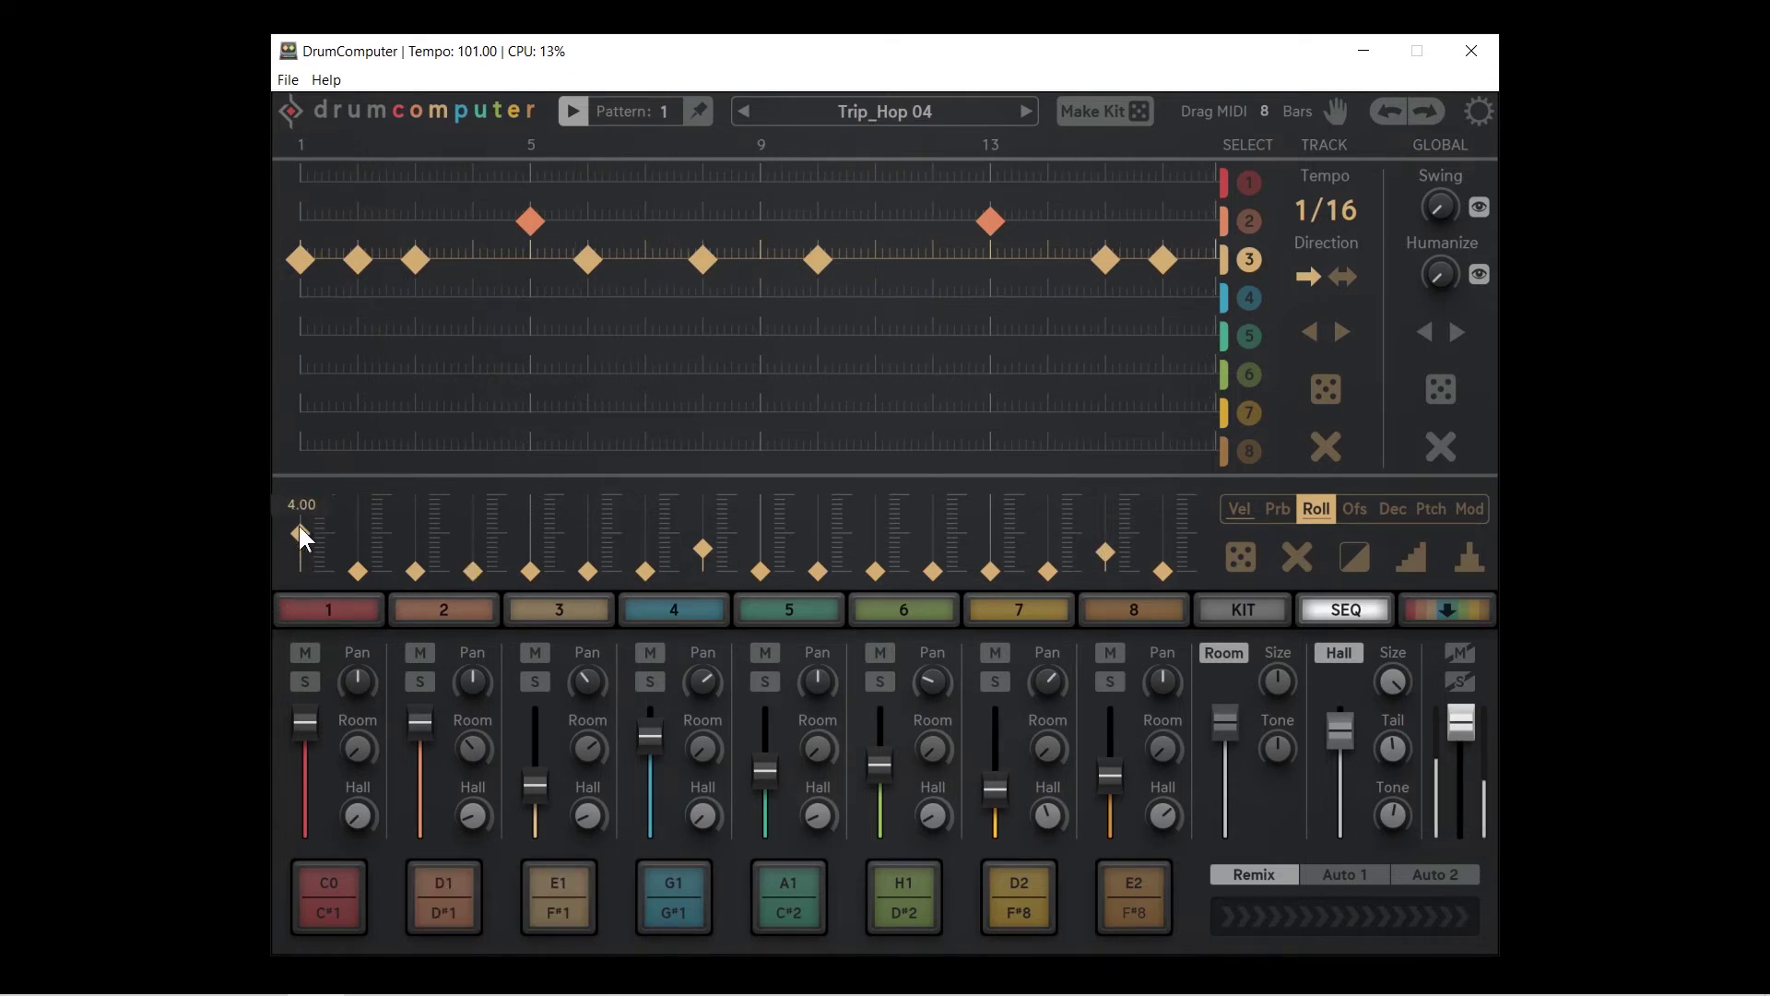
left_click(299, 525)
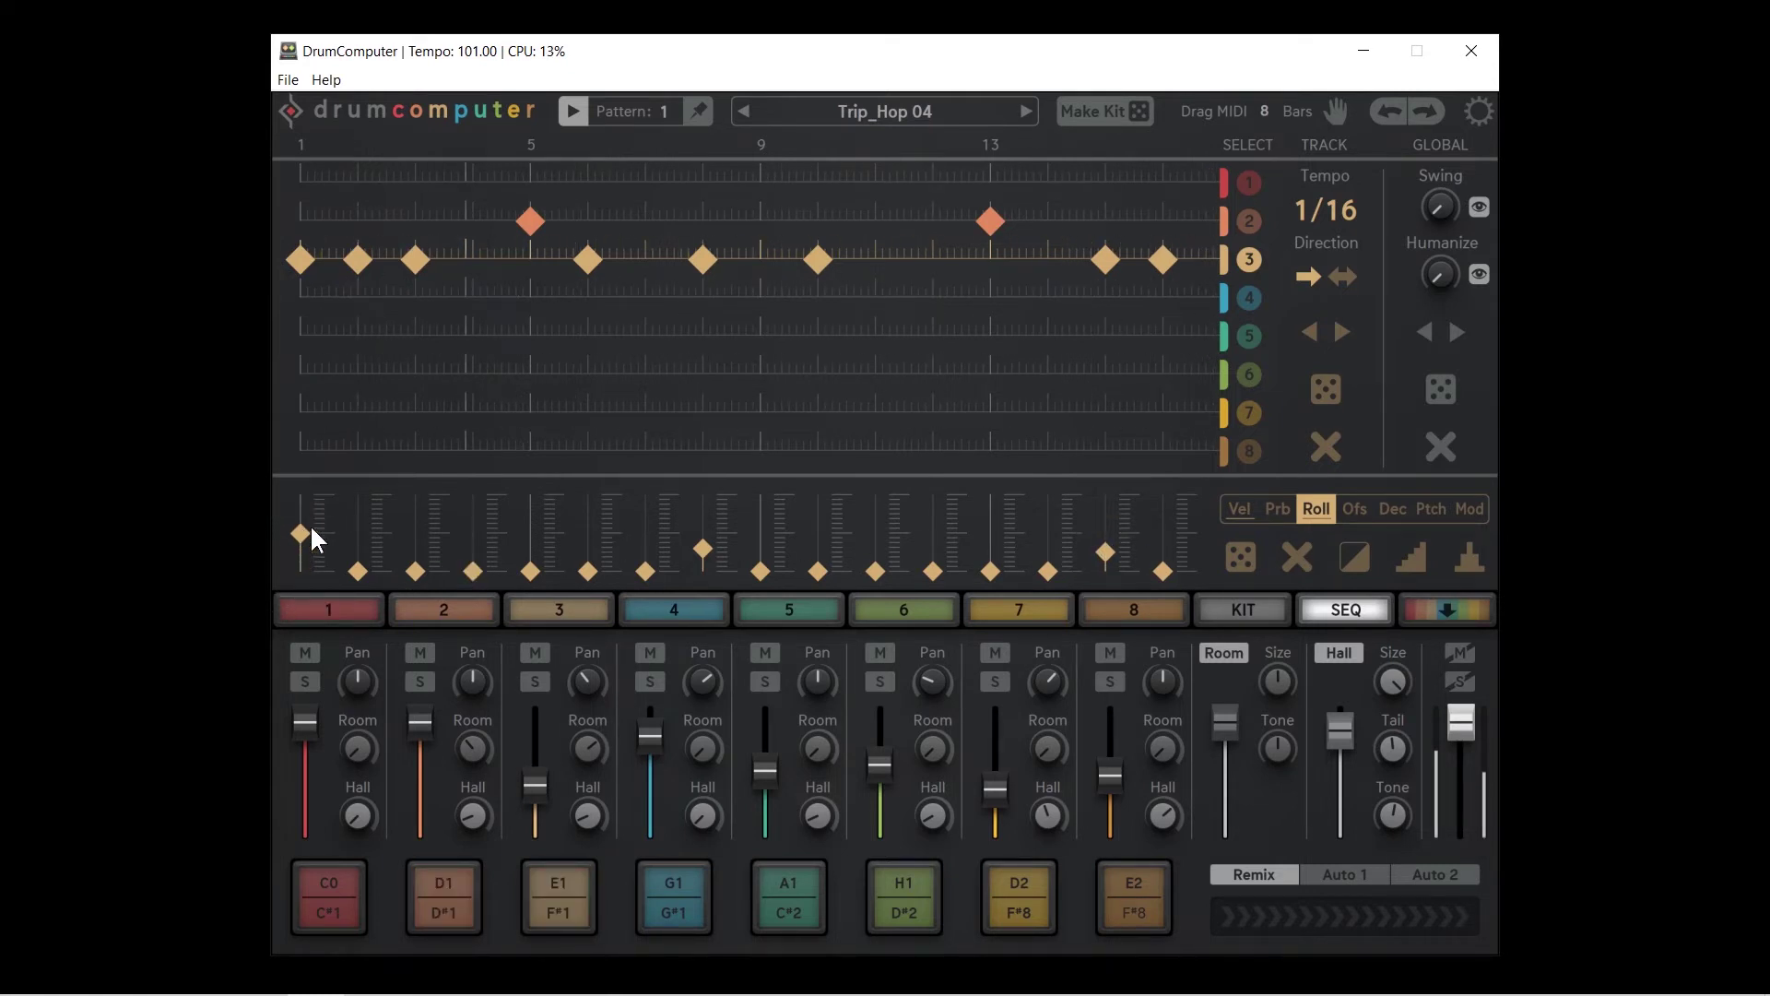
Place track 1 hits on steps 1, 12 and 15
left_click(307, 180)
left_click(930, 178)
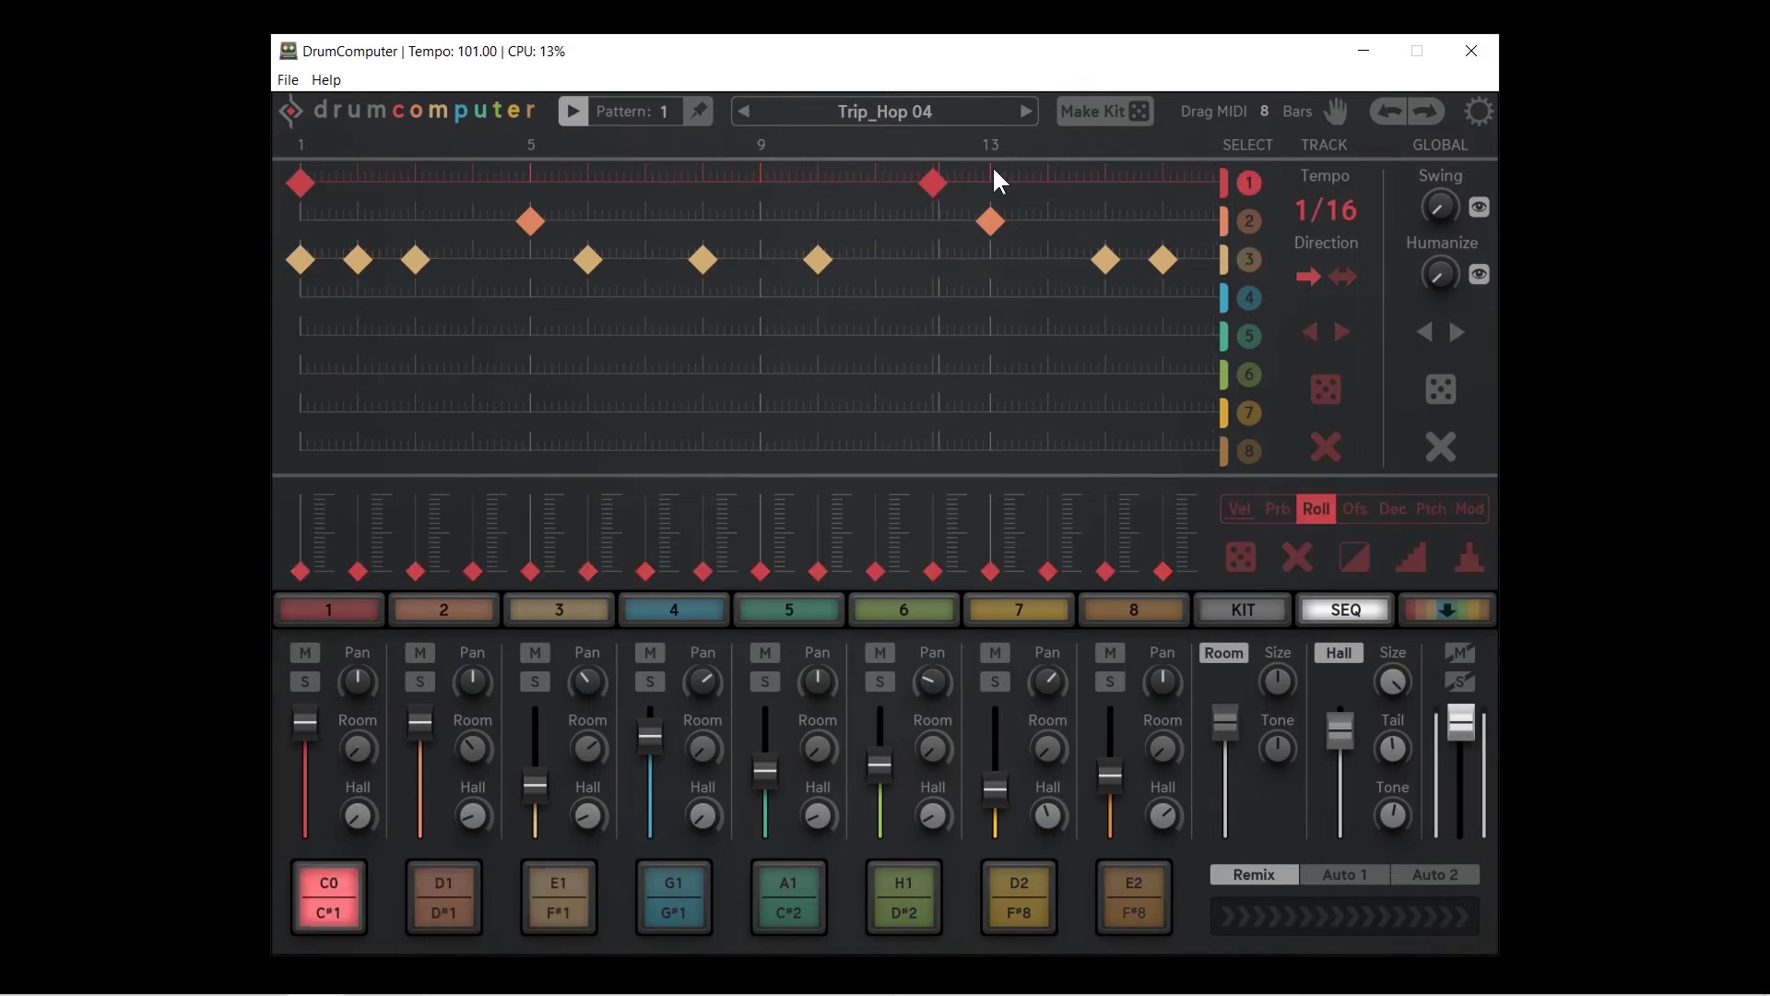
left_click(1108, 180)
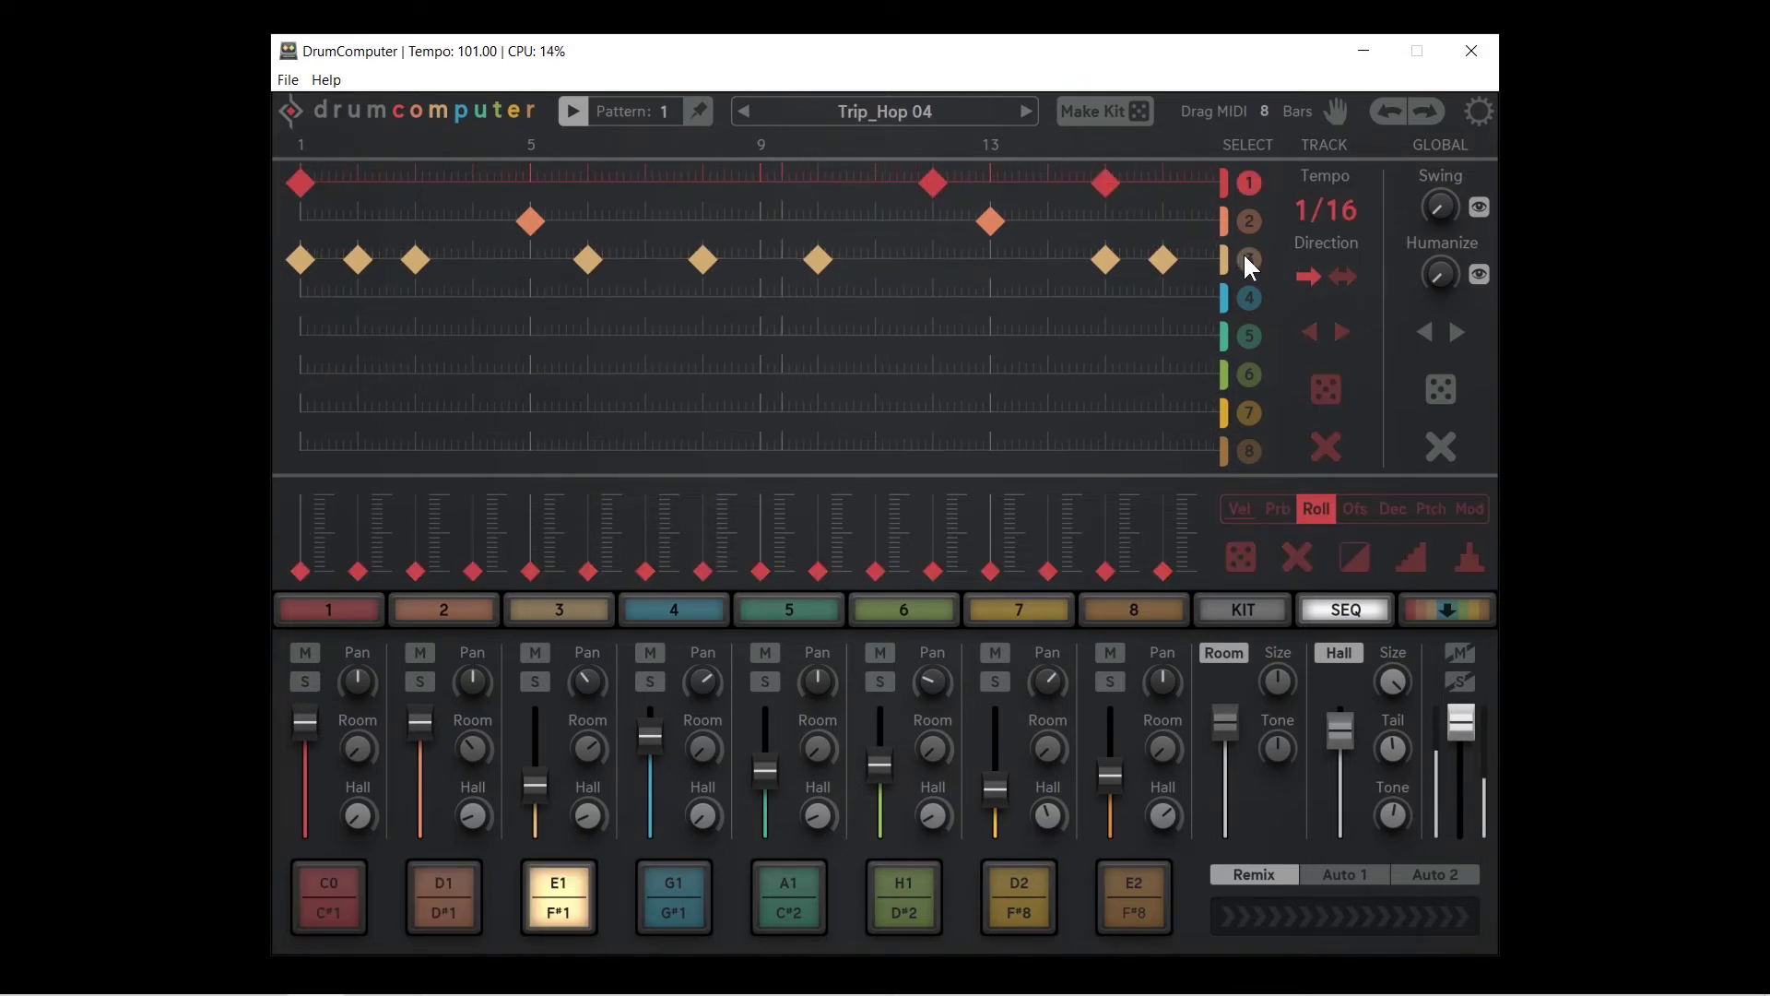
Place track 4 hits on steps 3, 6, 7, 10, 11, 12, 13, 15 and 16
left_click(1249, 294)
left_click(417, 297)
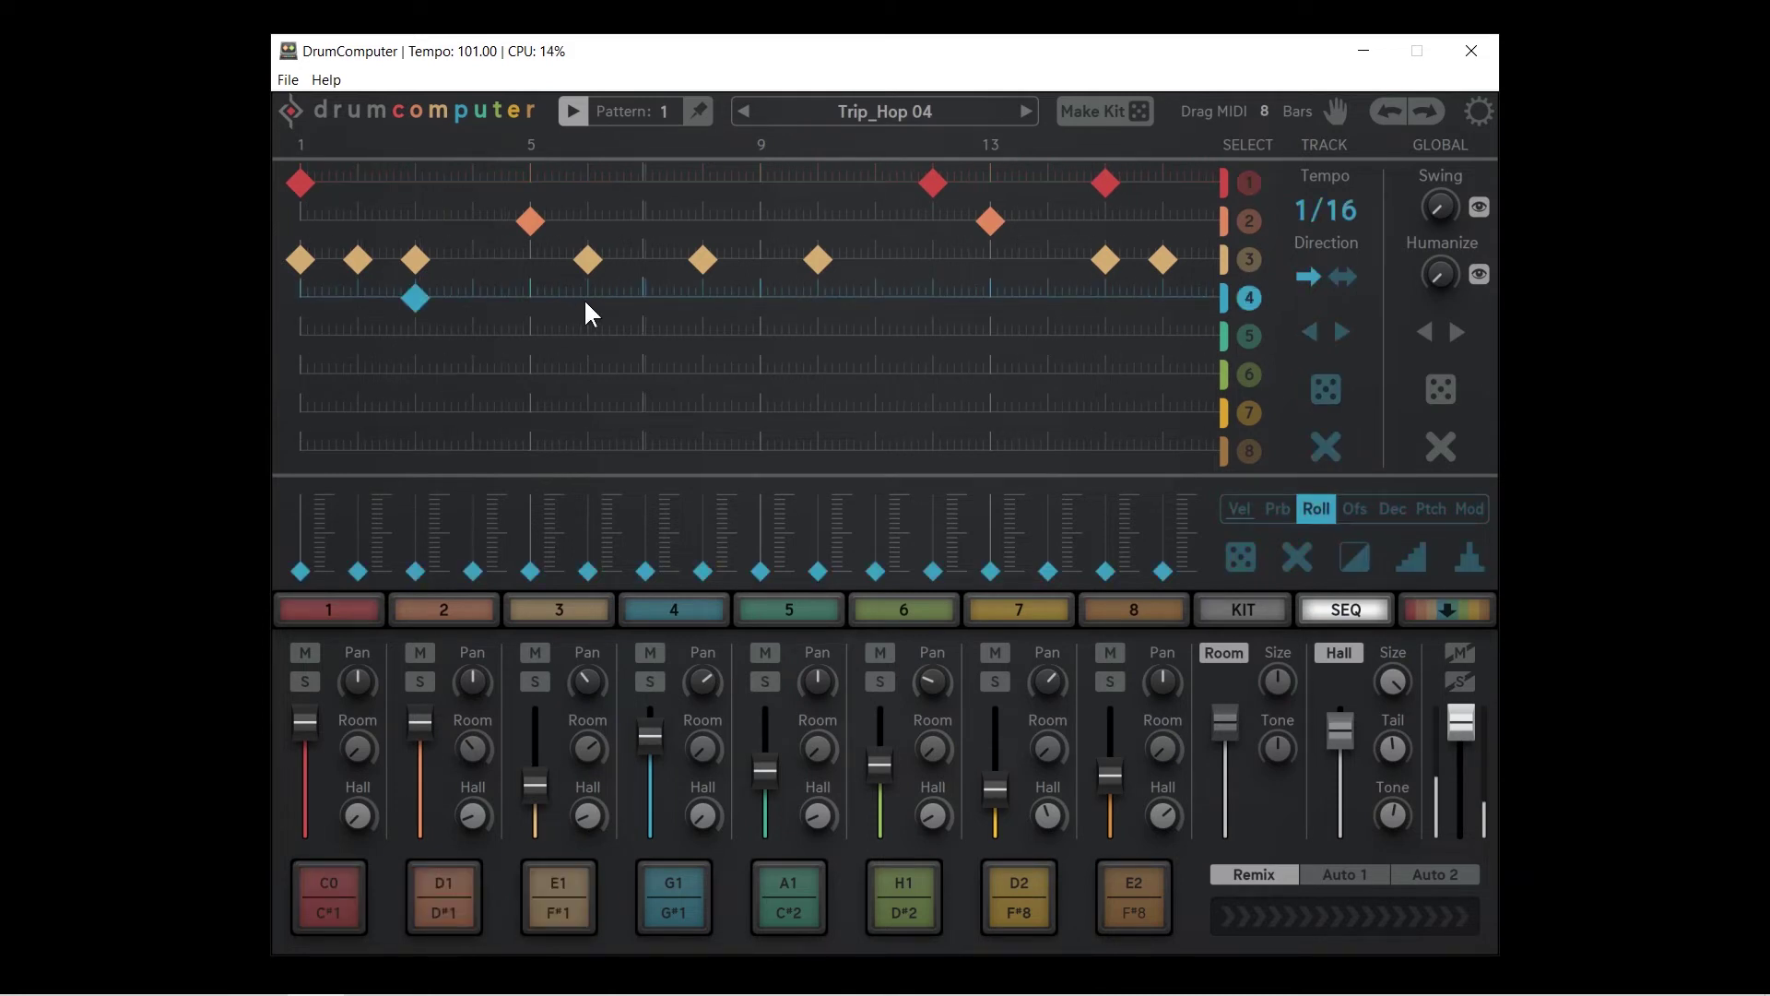
left_click(818, 298)
left_click(875, 298)
left_click(933, 298)
left_click(990, 298)
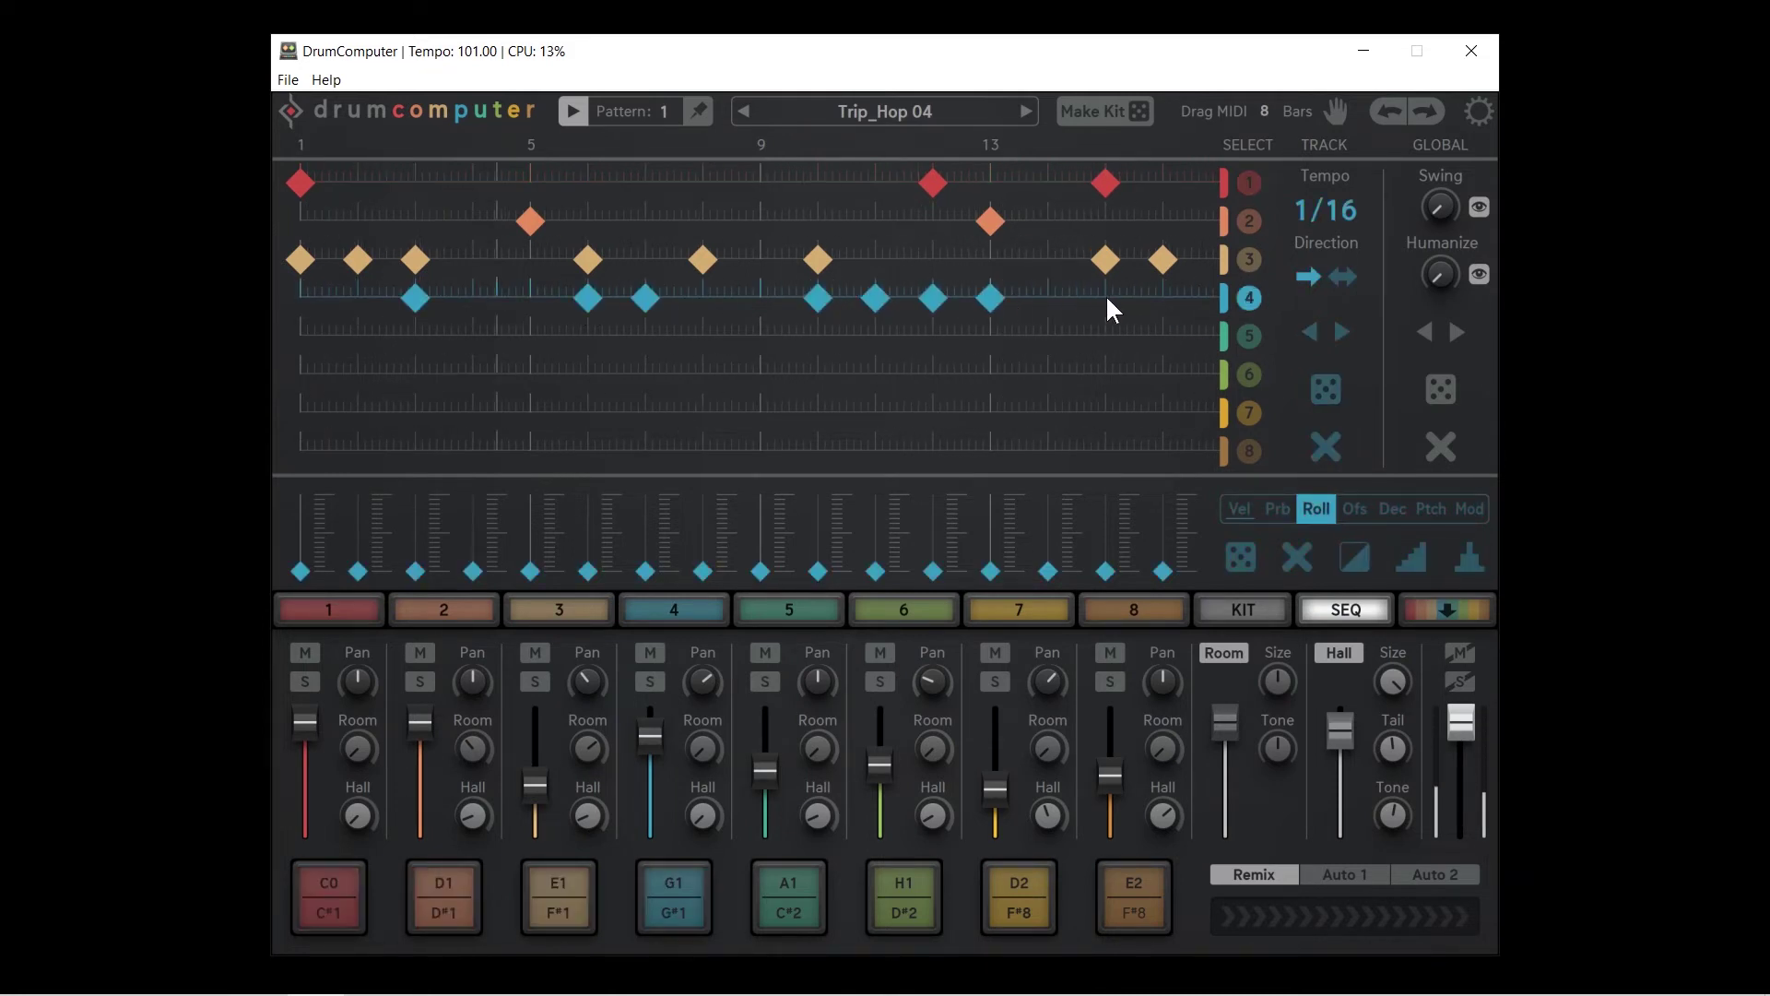
left_click(1106, 297)
left_click(1163, 297)
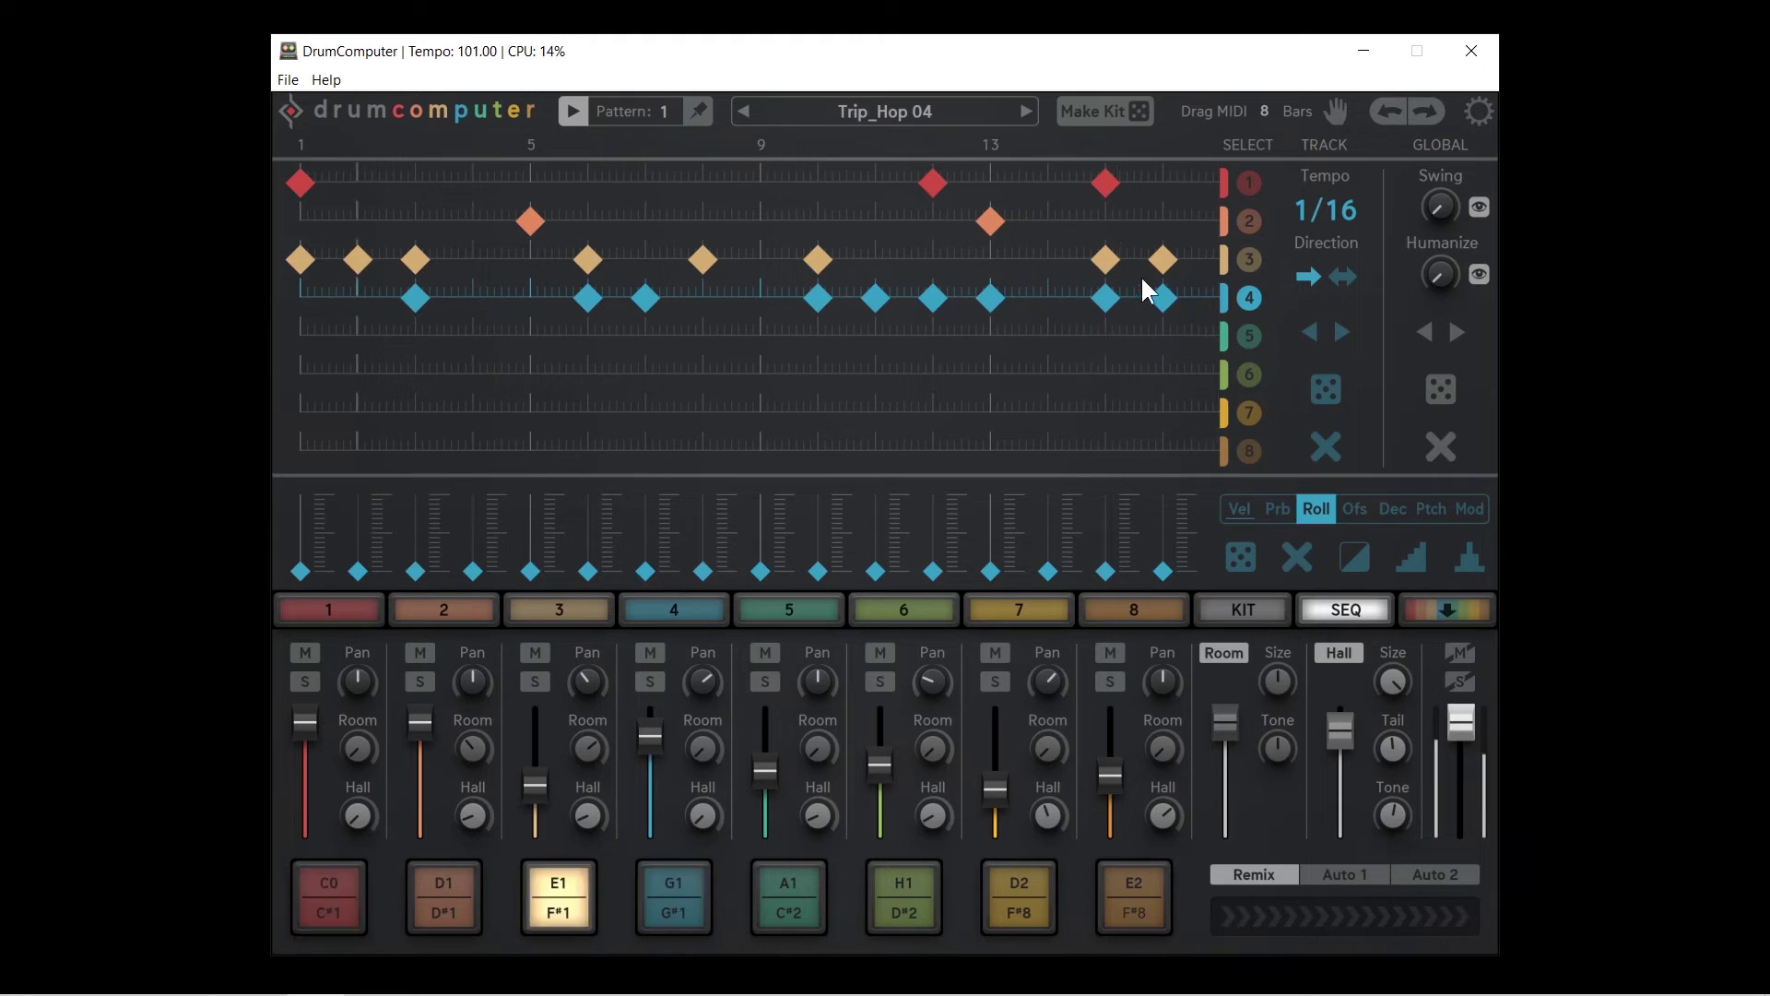
Show track 3's step offsets and try global swing and 100% humanize, turning both back down
left_click(1249, 259)
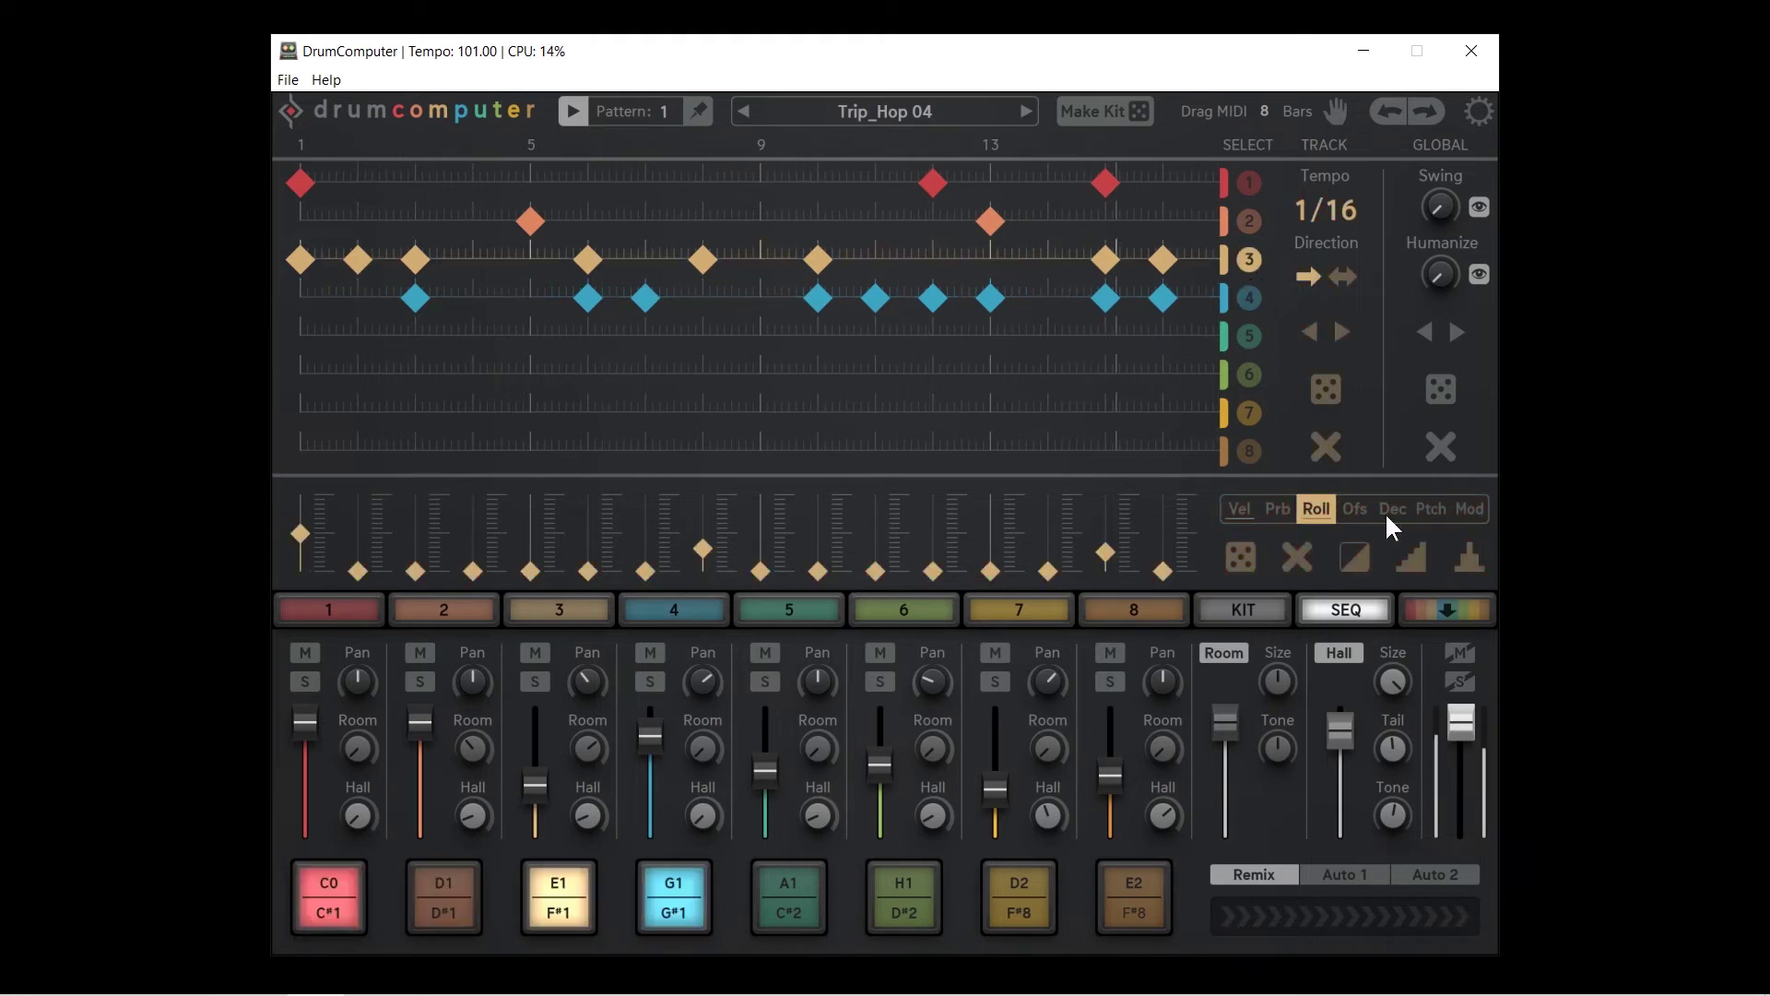
left_click(1356, 510)
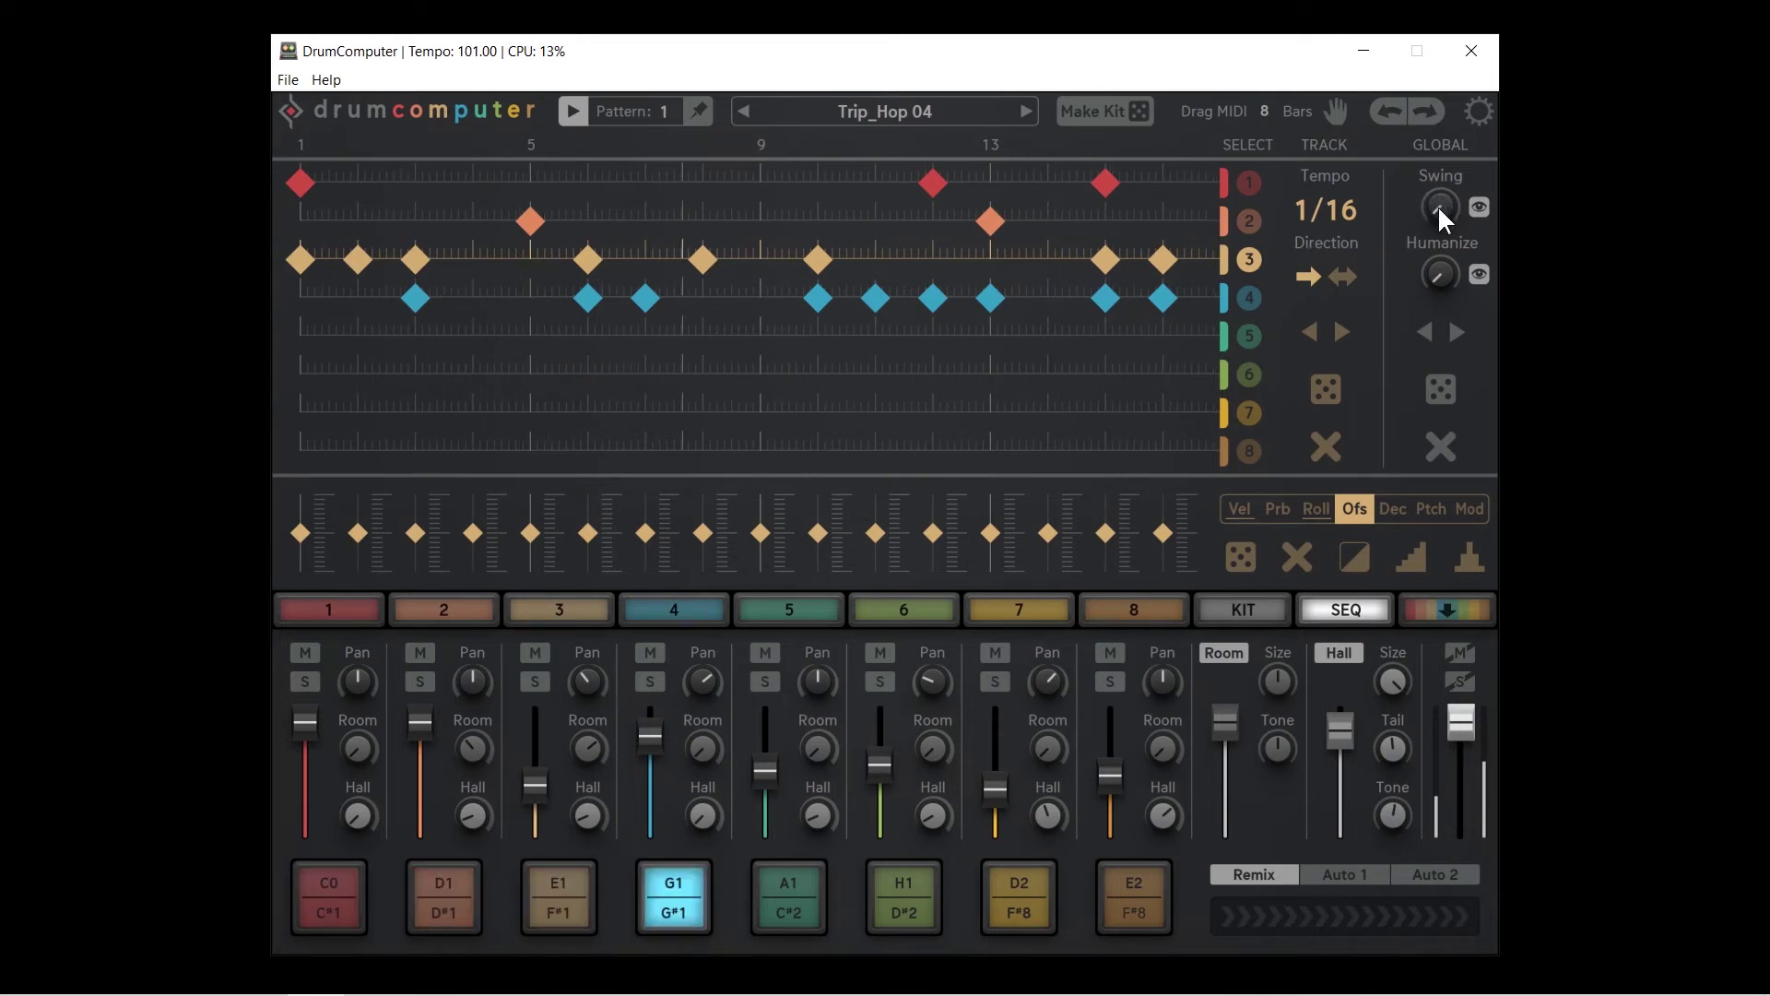
left_click_drag(1439, 206, 1420, 90)
left_click_drag(1431, 284, 1397, 113)
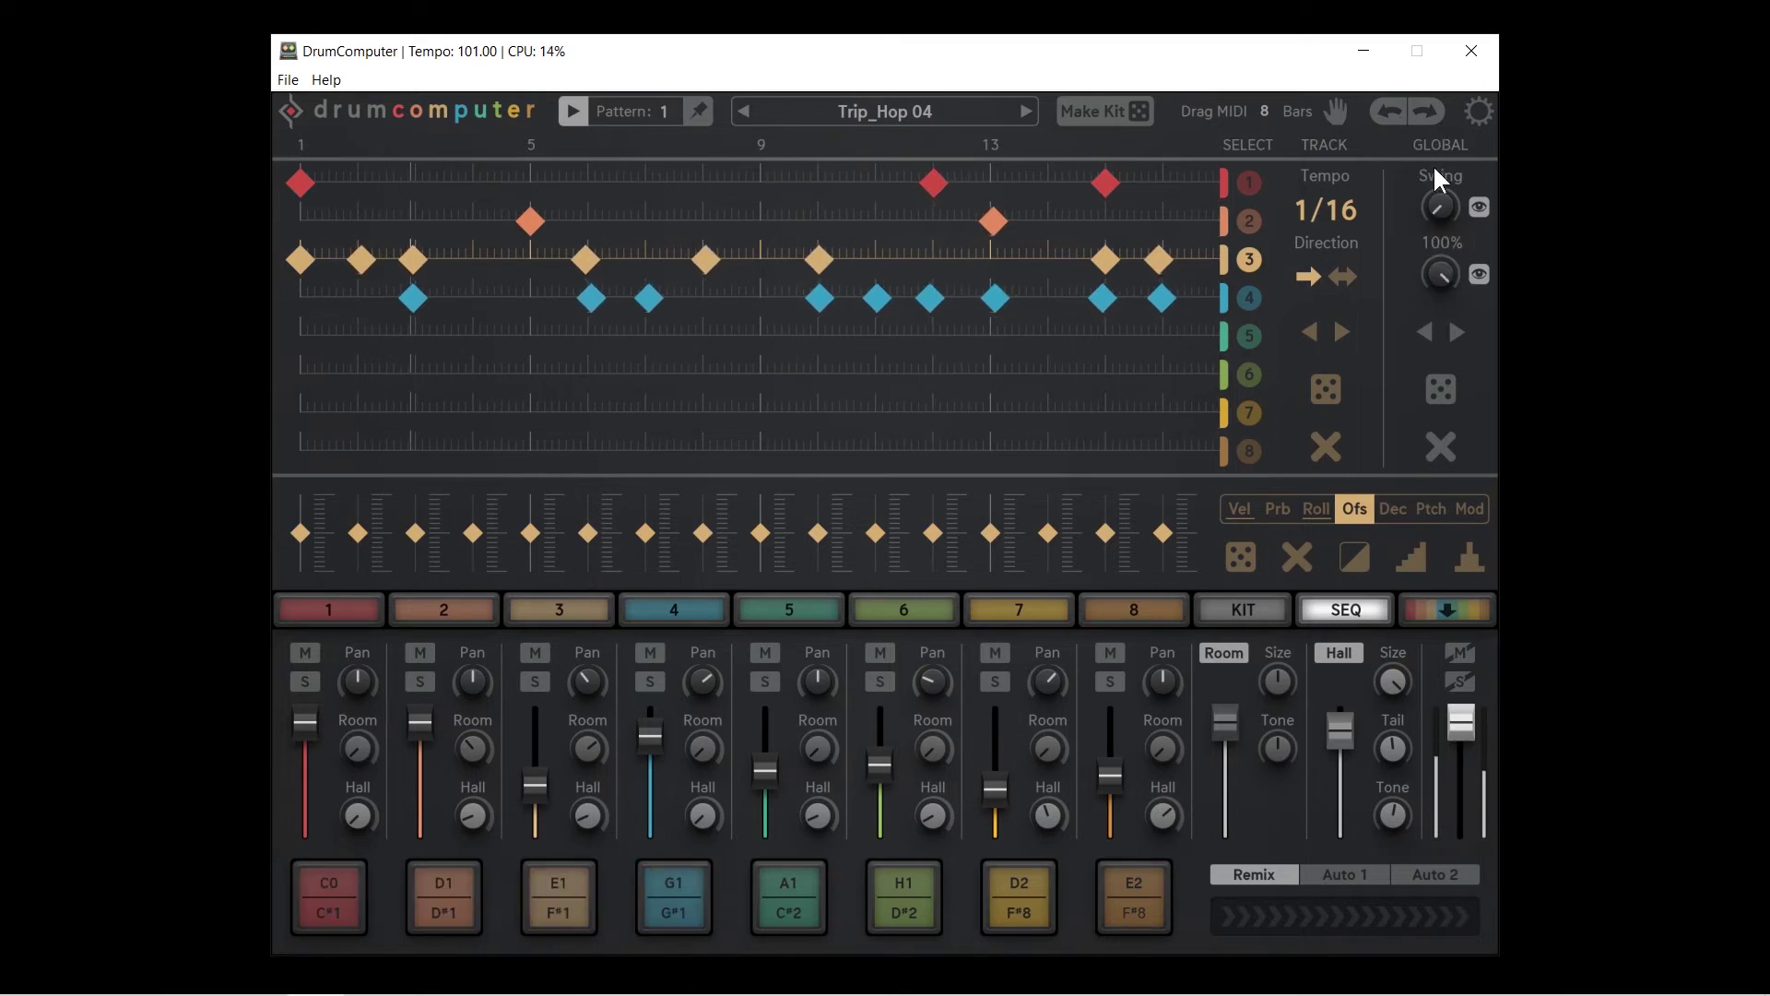
left_click_drag(1440, 273, 1420, 518)
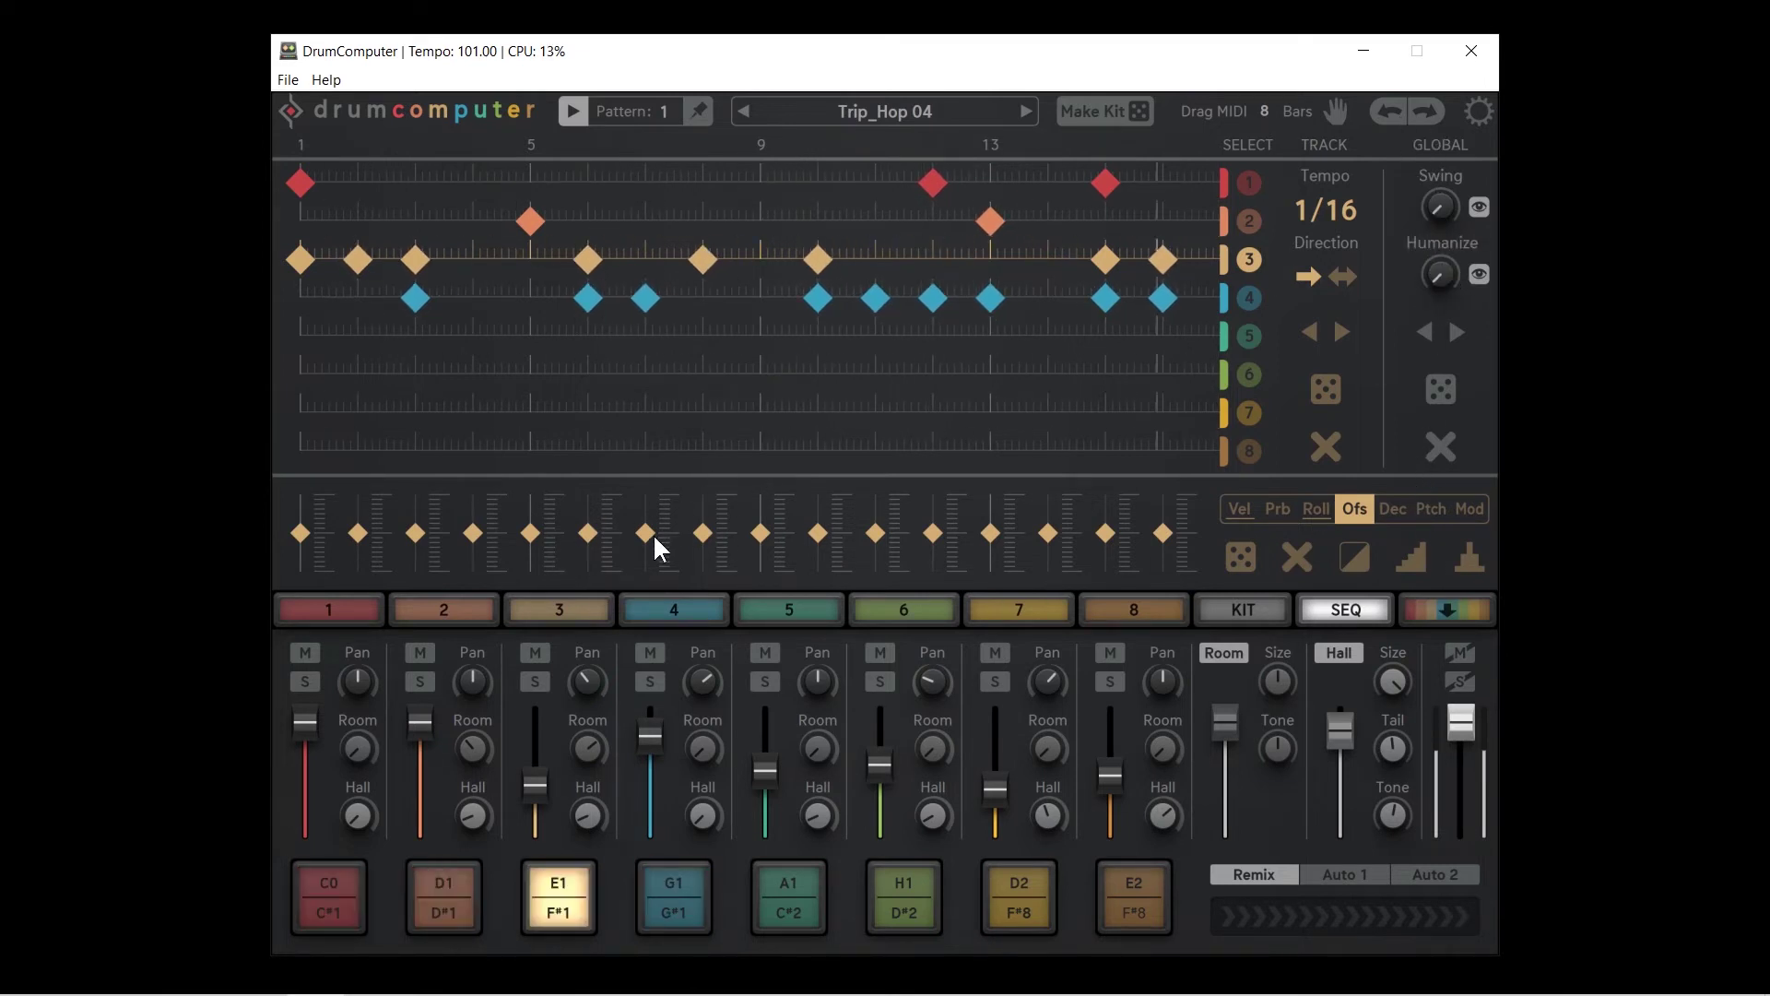
Try changing the offset of track 3's step 7 and hide the humanize shifts in the sequencer display
mouse_move(649, 532)
left_mouse_down()
mouse_move(642, 308)
mouse_move(646, 553)
left_mouse_up()
left_click(1477, 274)
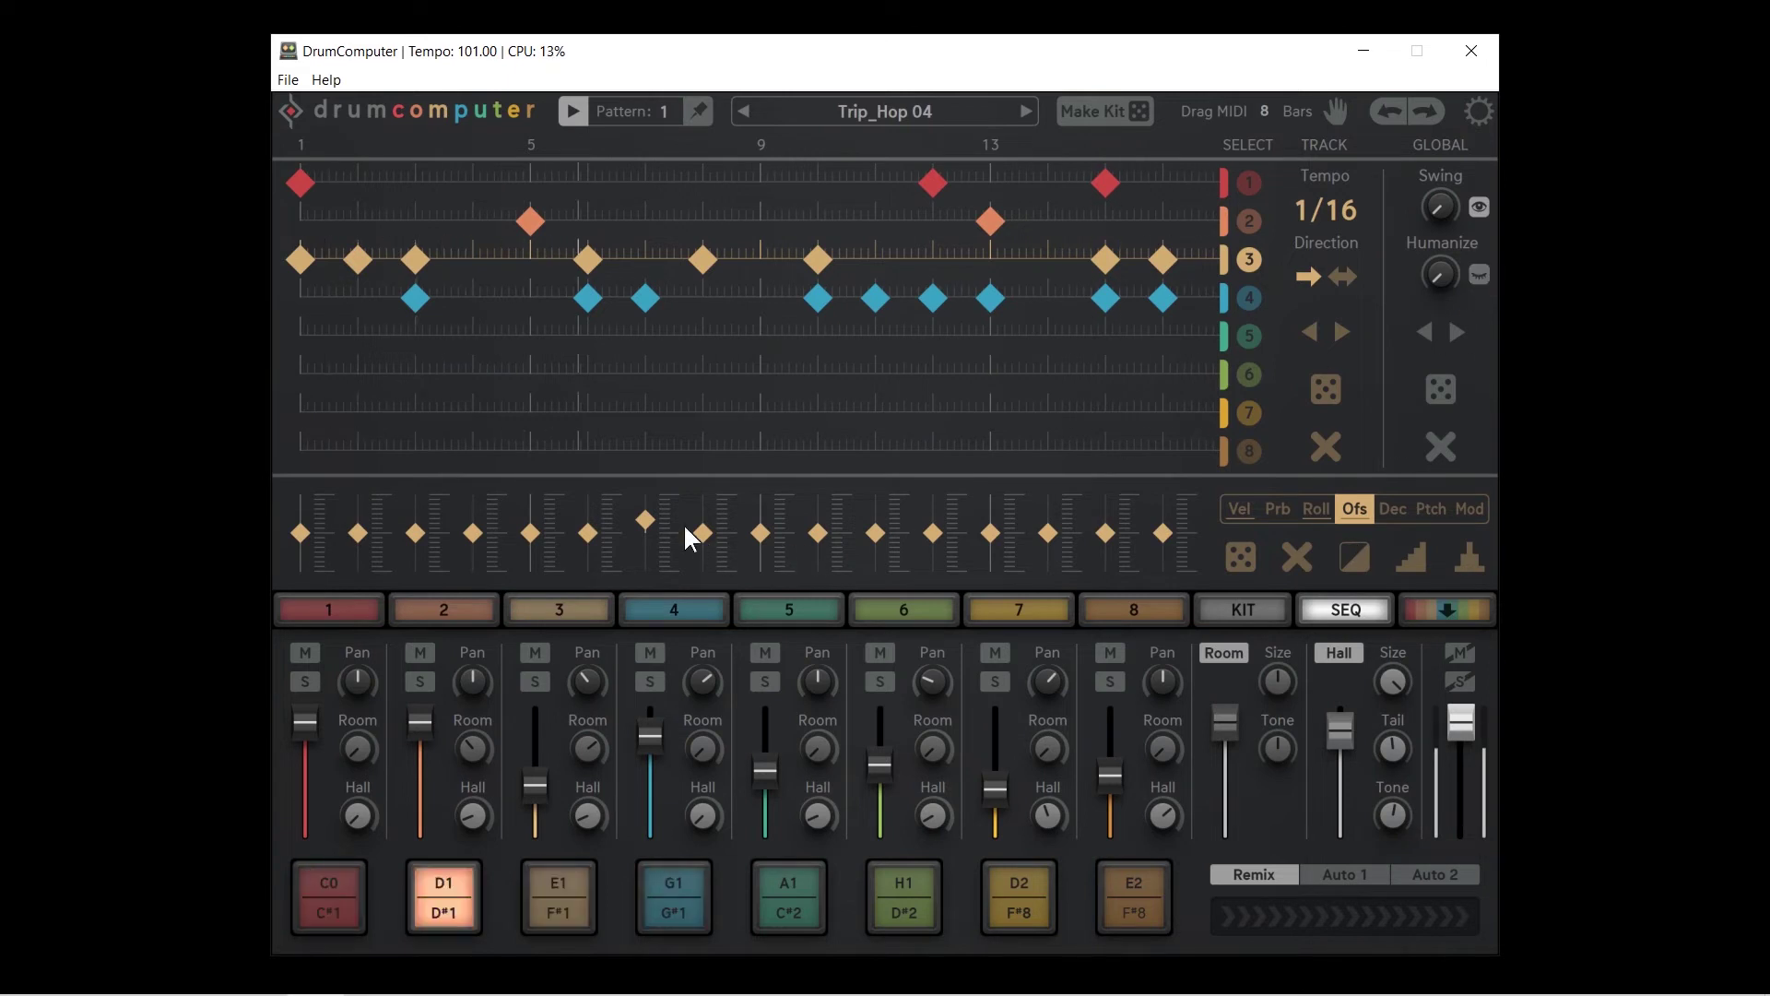
left_click_drag(648, 515, 591, 509)
Try small timing offsets on track 4's steps 6, 10, 12 and 16, and clear the track's offsets
left_click(1246, 295)
left_click_drag(816, 533, 815, 518)
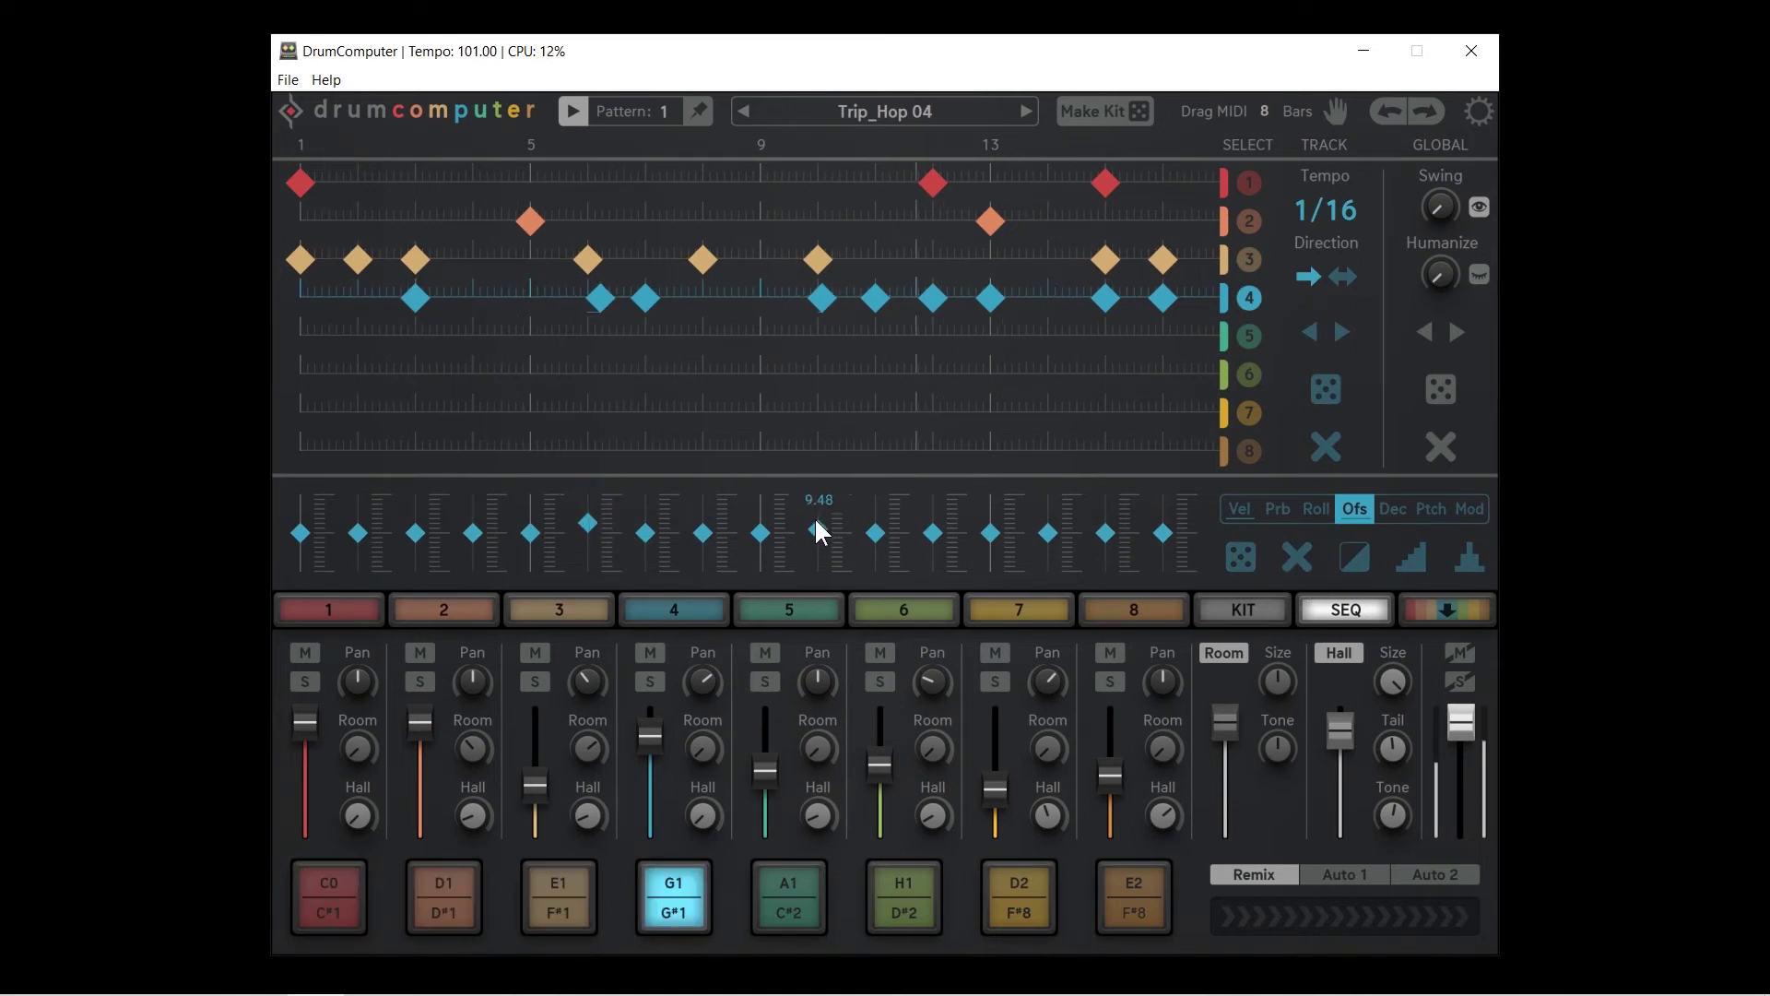
mouse_move(924, 537)
left_mouse_down()
mouse_move(935, 517)
mouse_move(941, 558)
mouse_move(935, 531)
left_mouse_up()
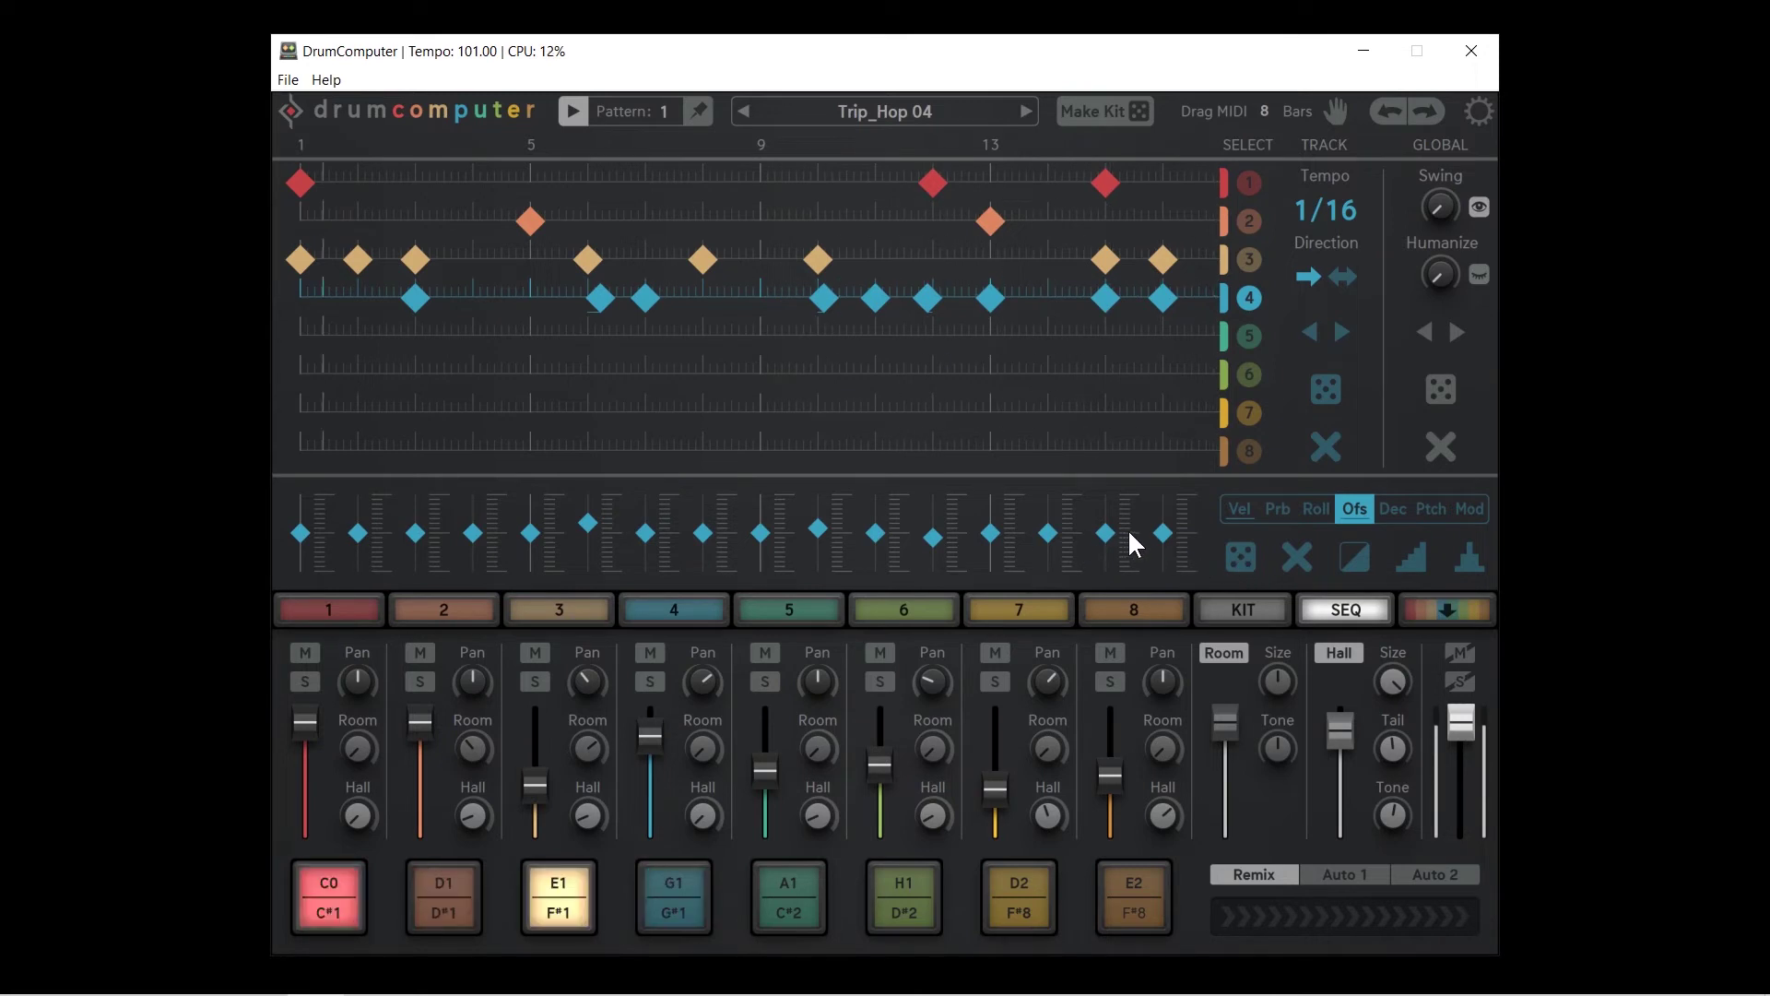
left_click_drag(1169, 533, 1159, 539)
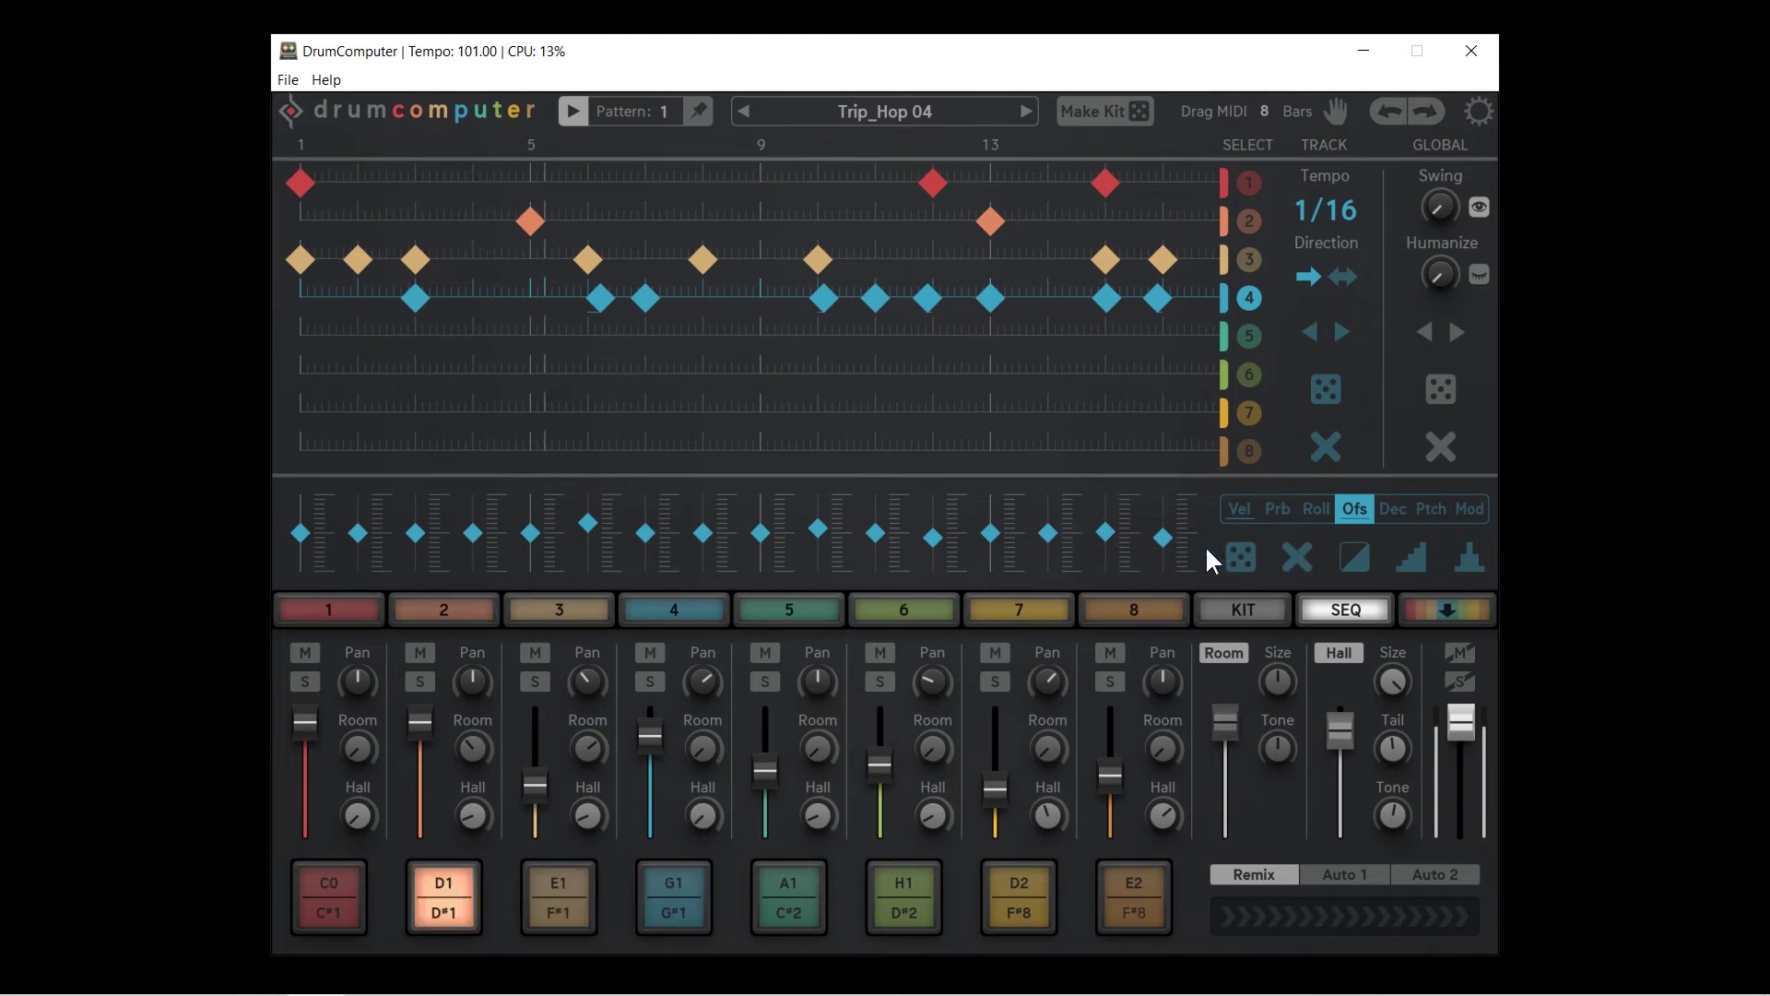
left_click(1304, 552)
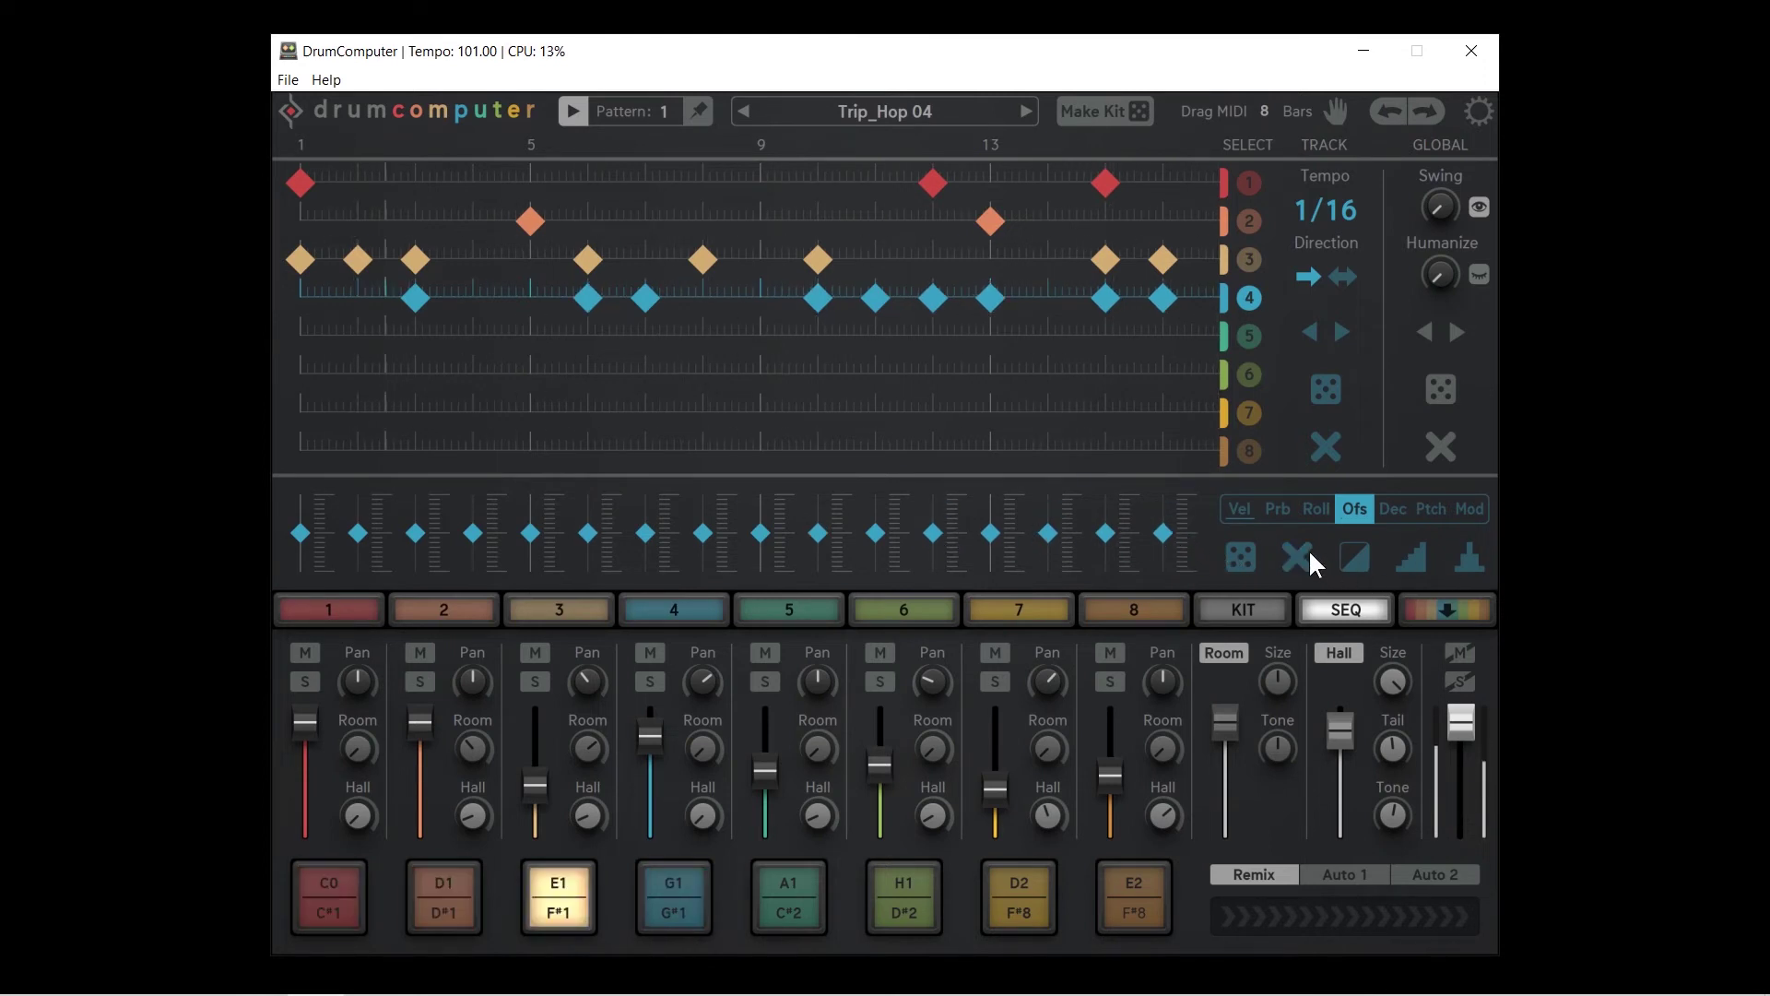
Show the per-step decay values and clear all of track 3's hits
left_click(1392, 518)
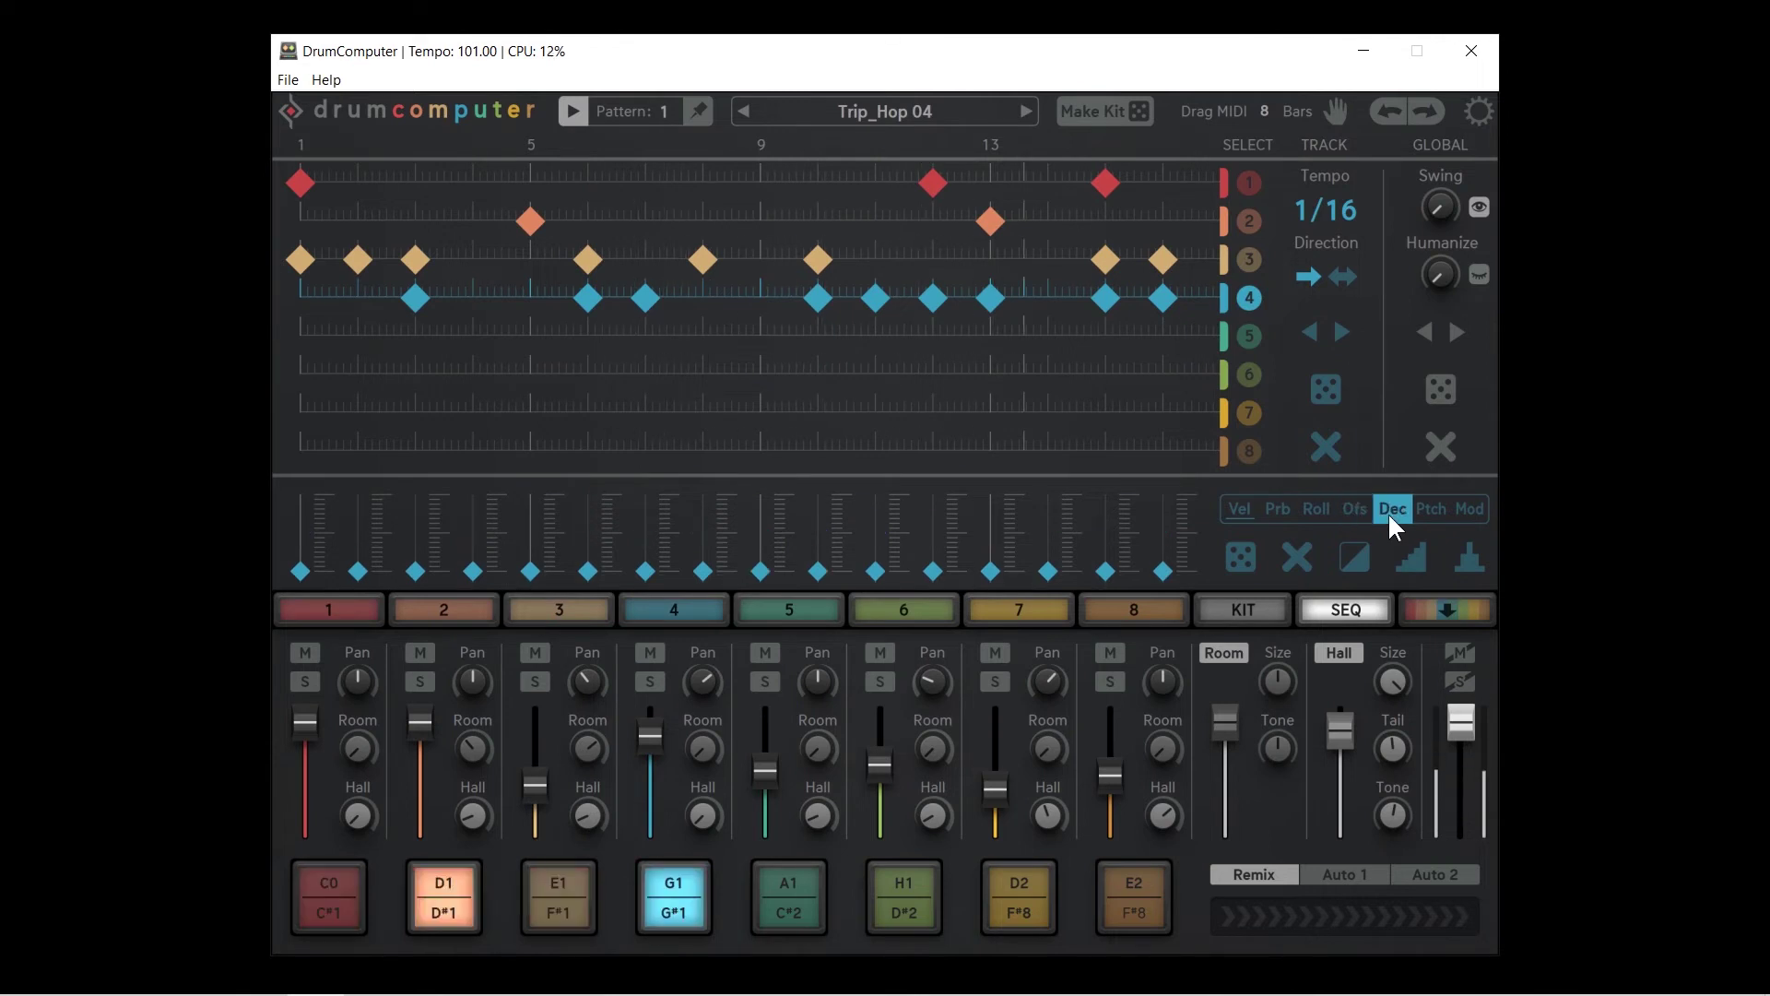
left_click(1249, 259)
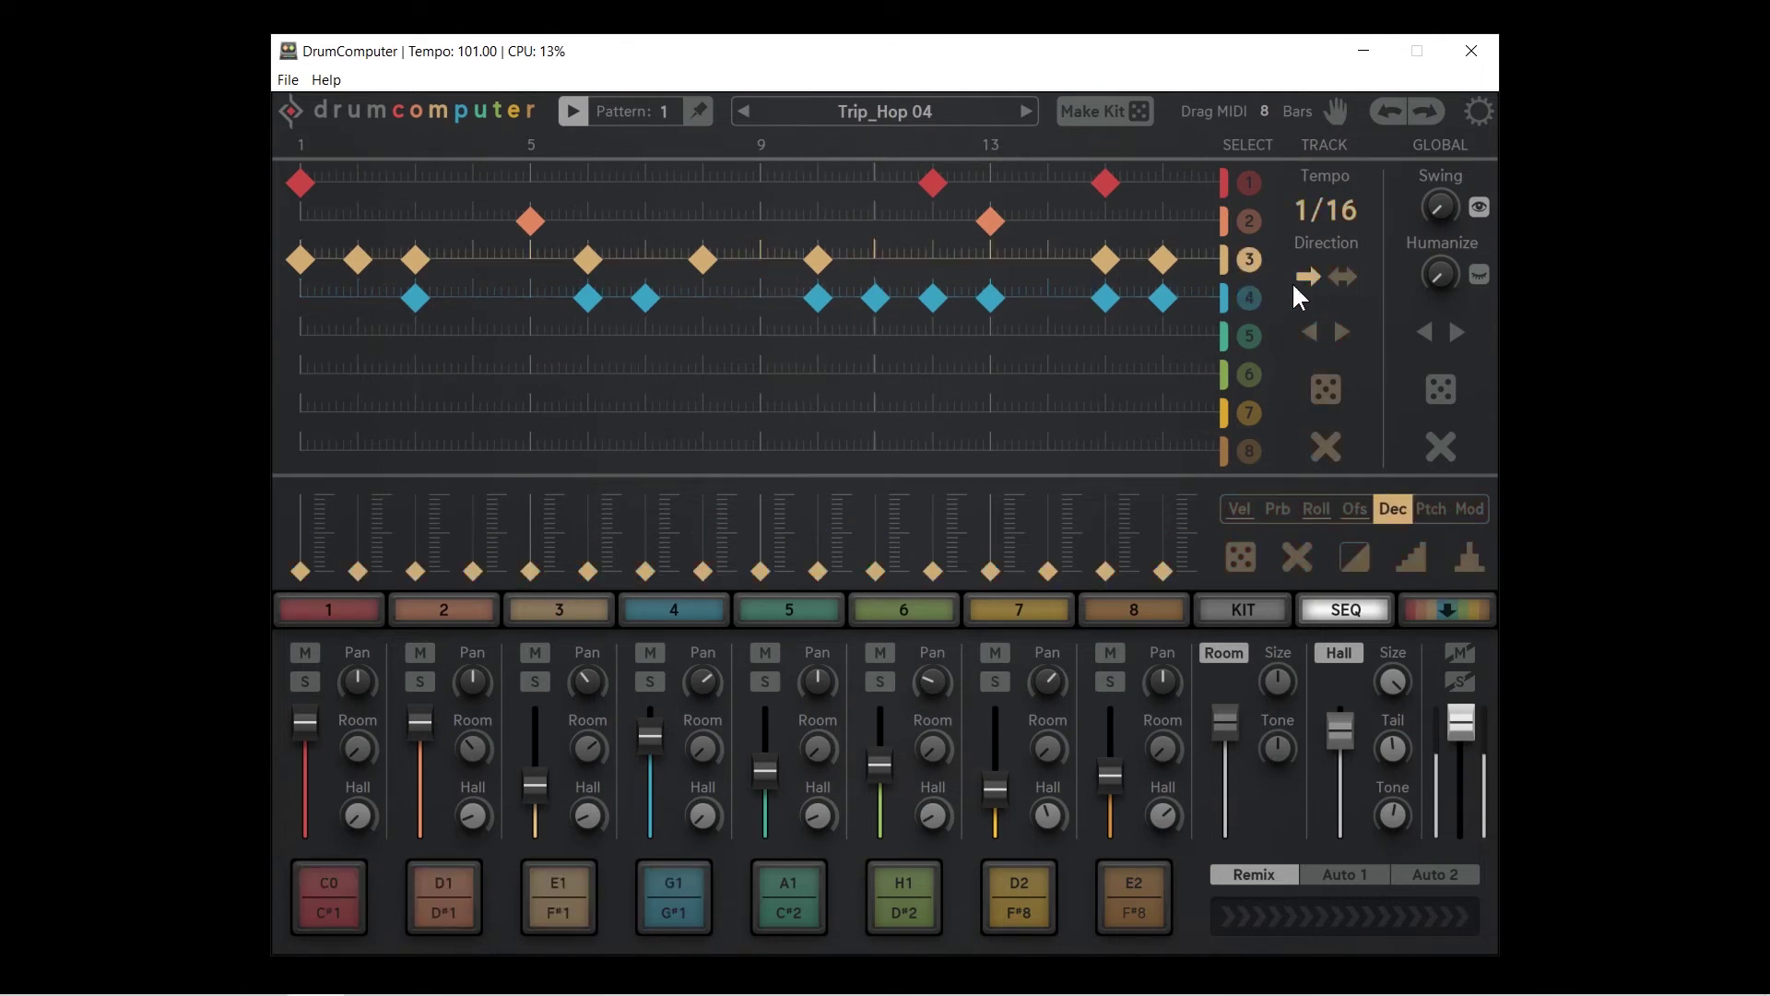
left_click(1322, 444)
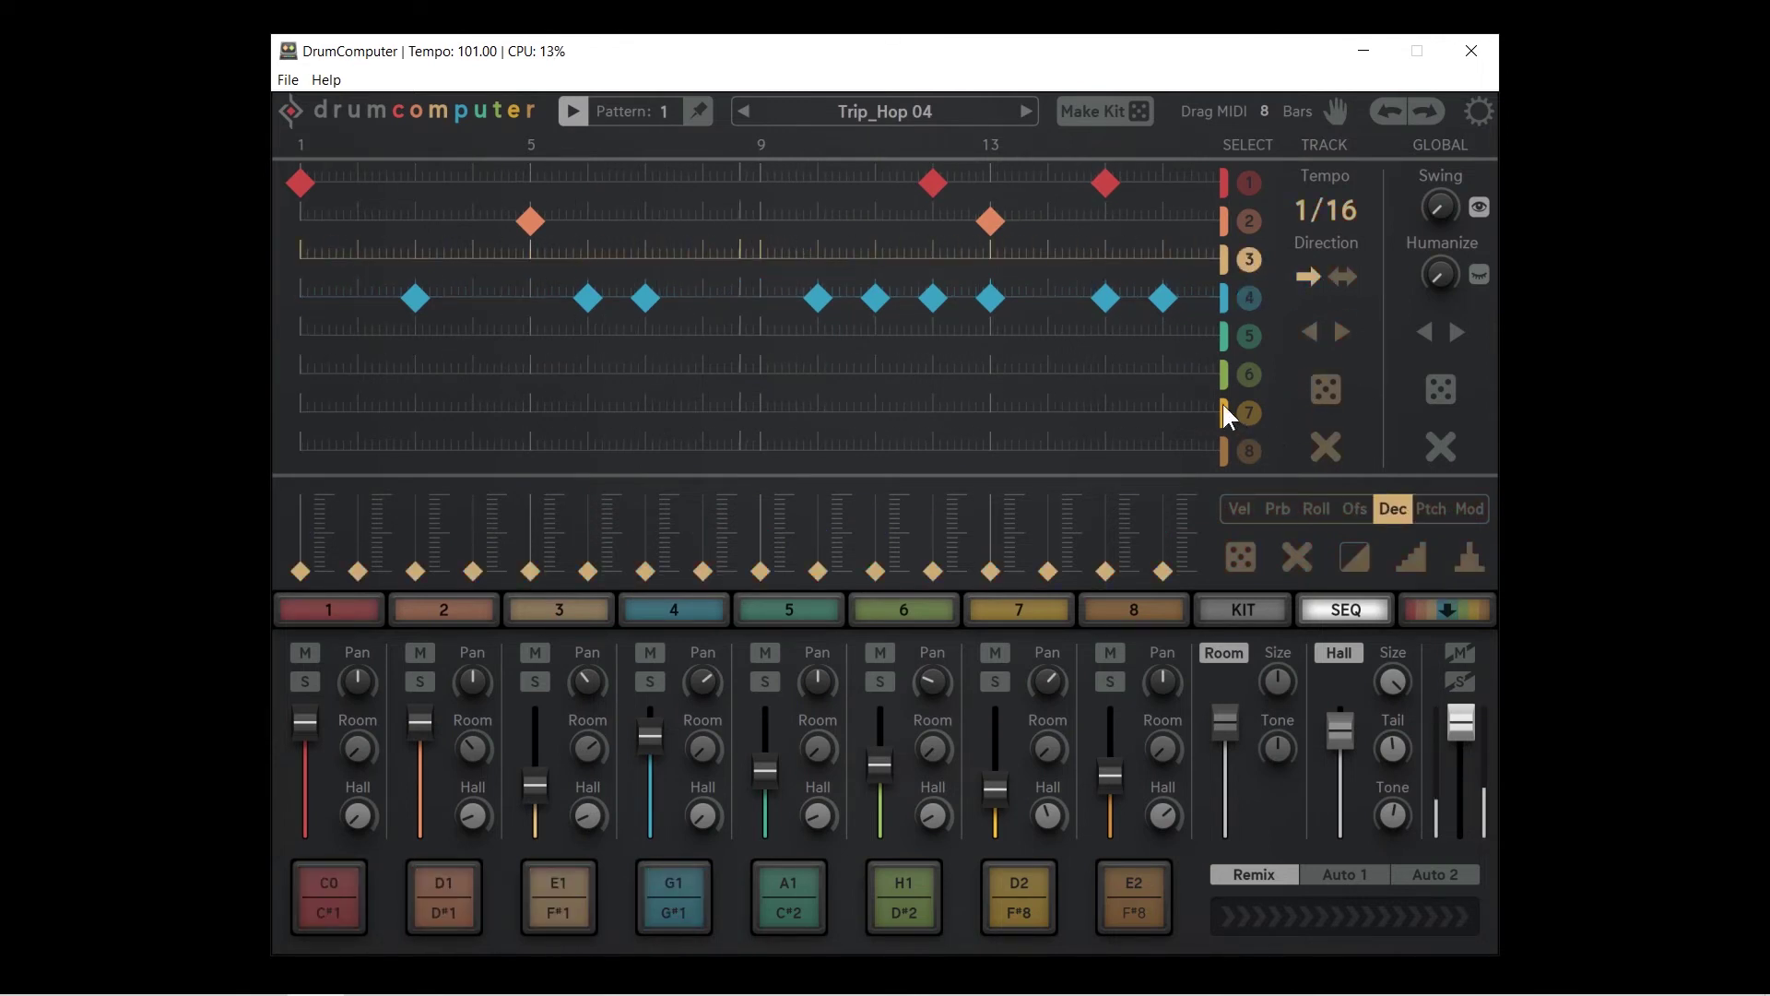
Raise the decay of track 2's step 13
left_click(1251, 220)
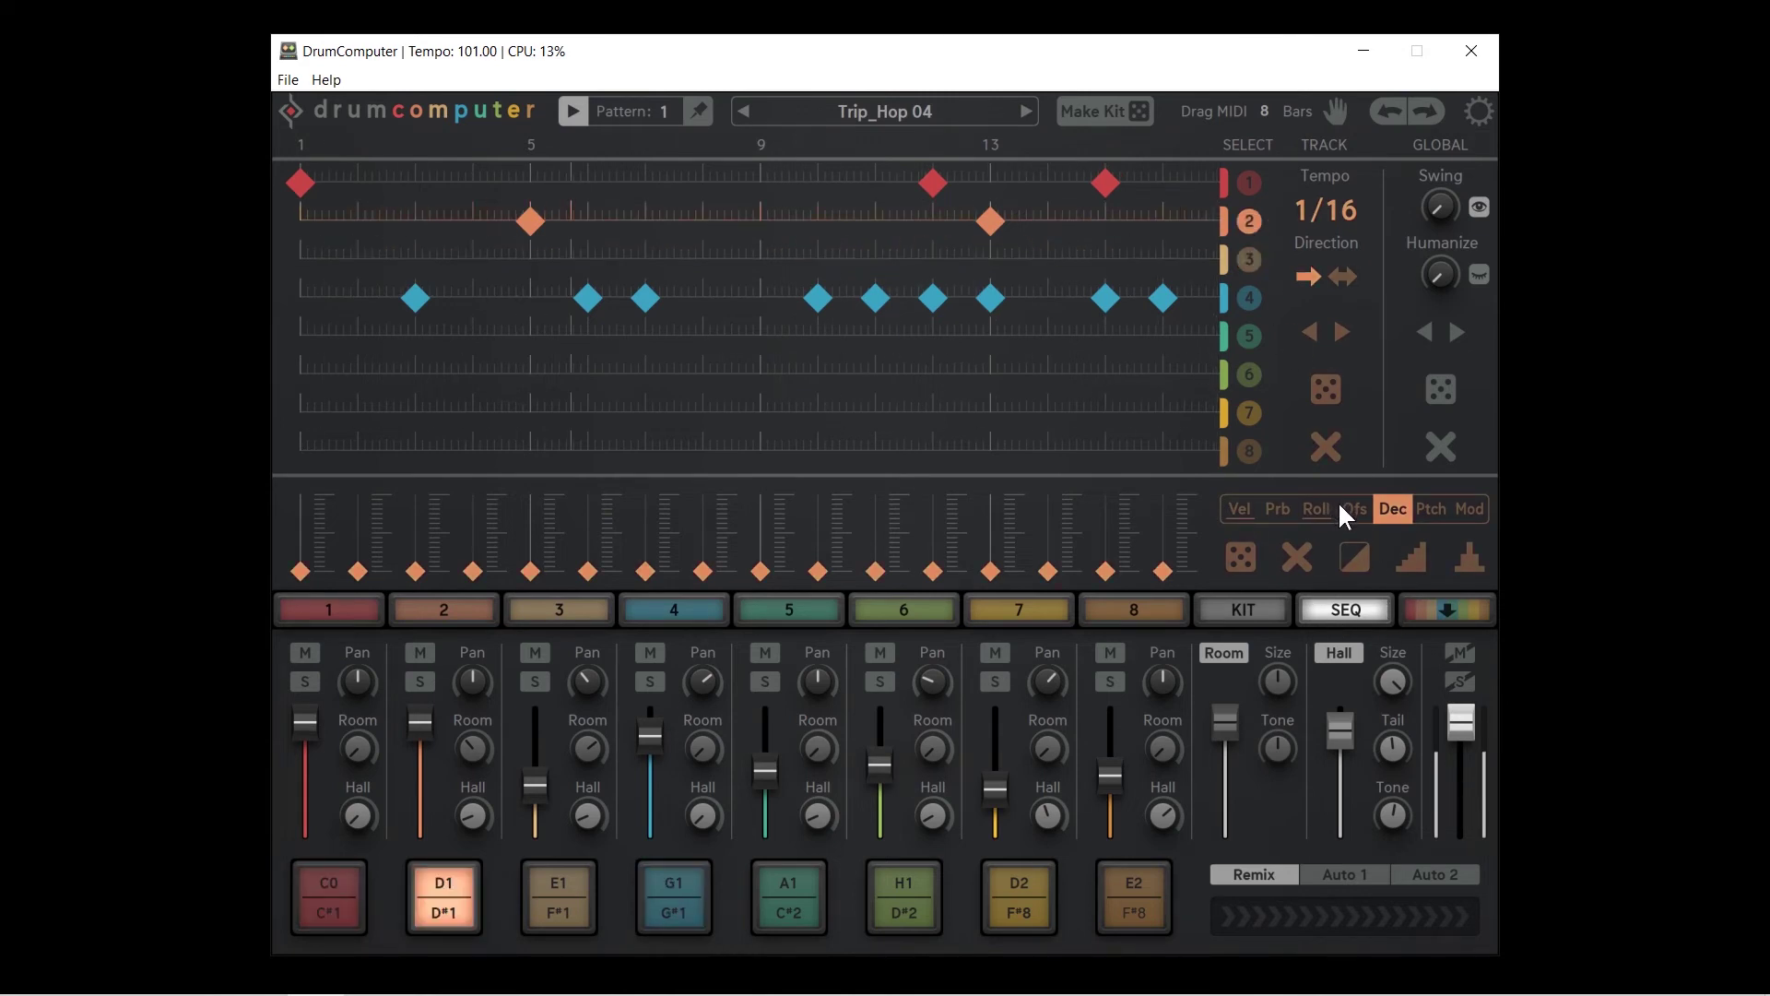
left_click(1316, 512)
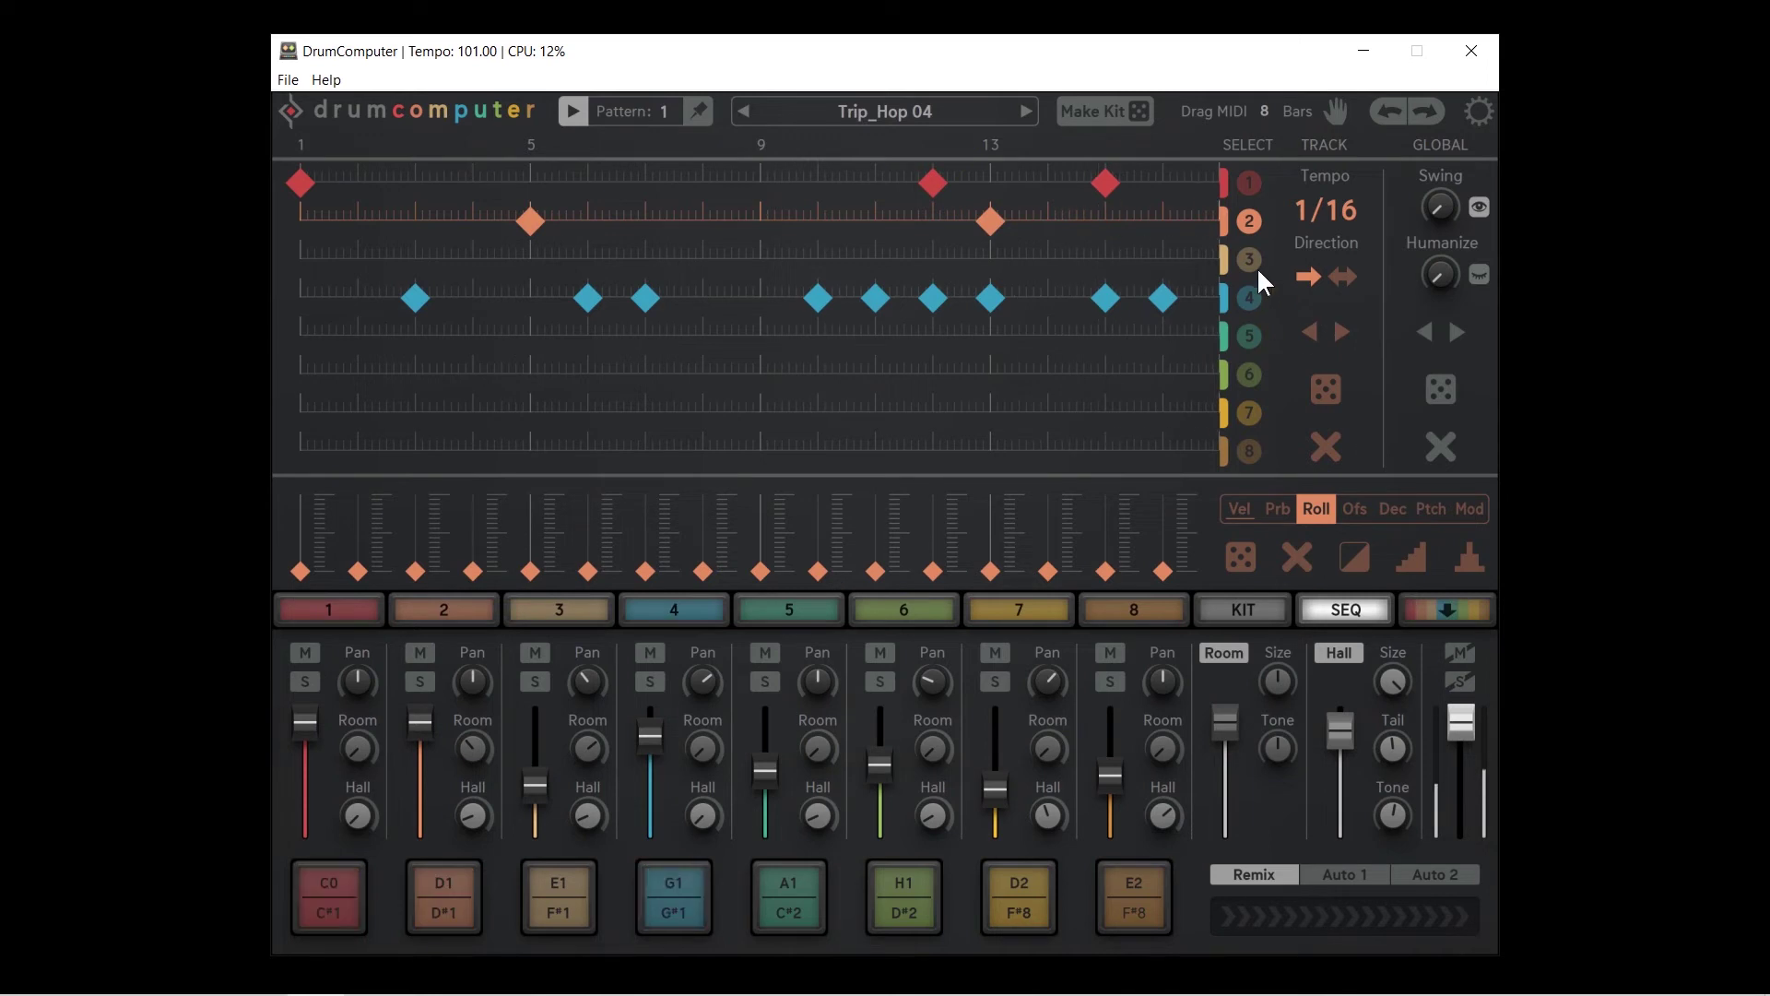
left_click(1392, 513)
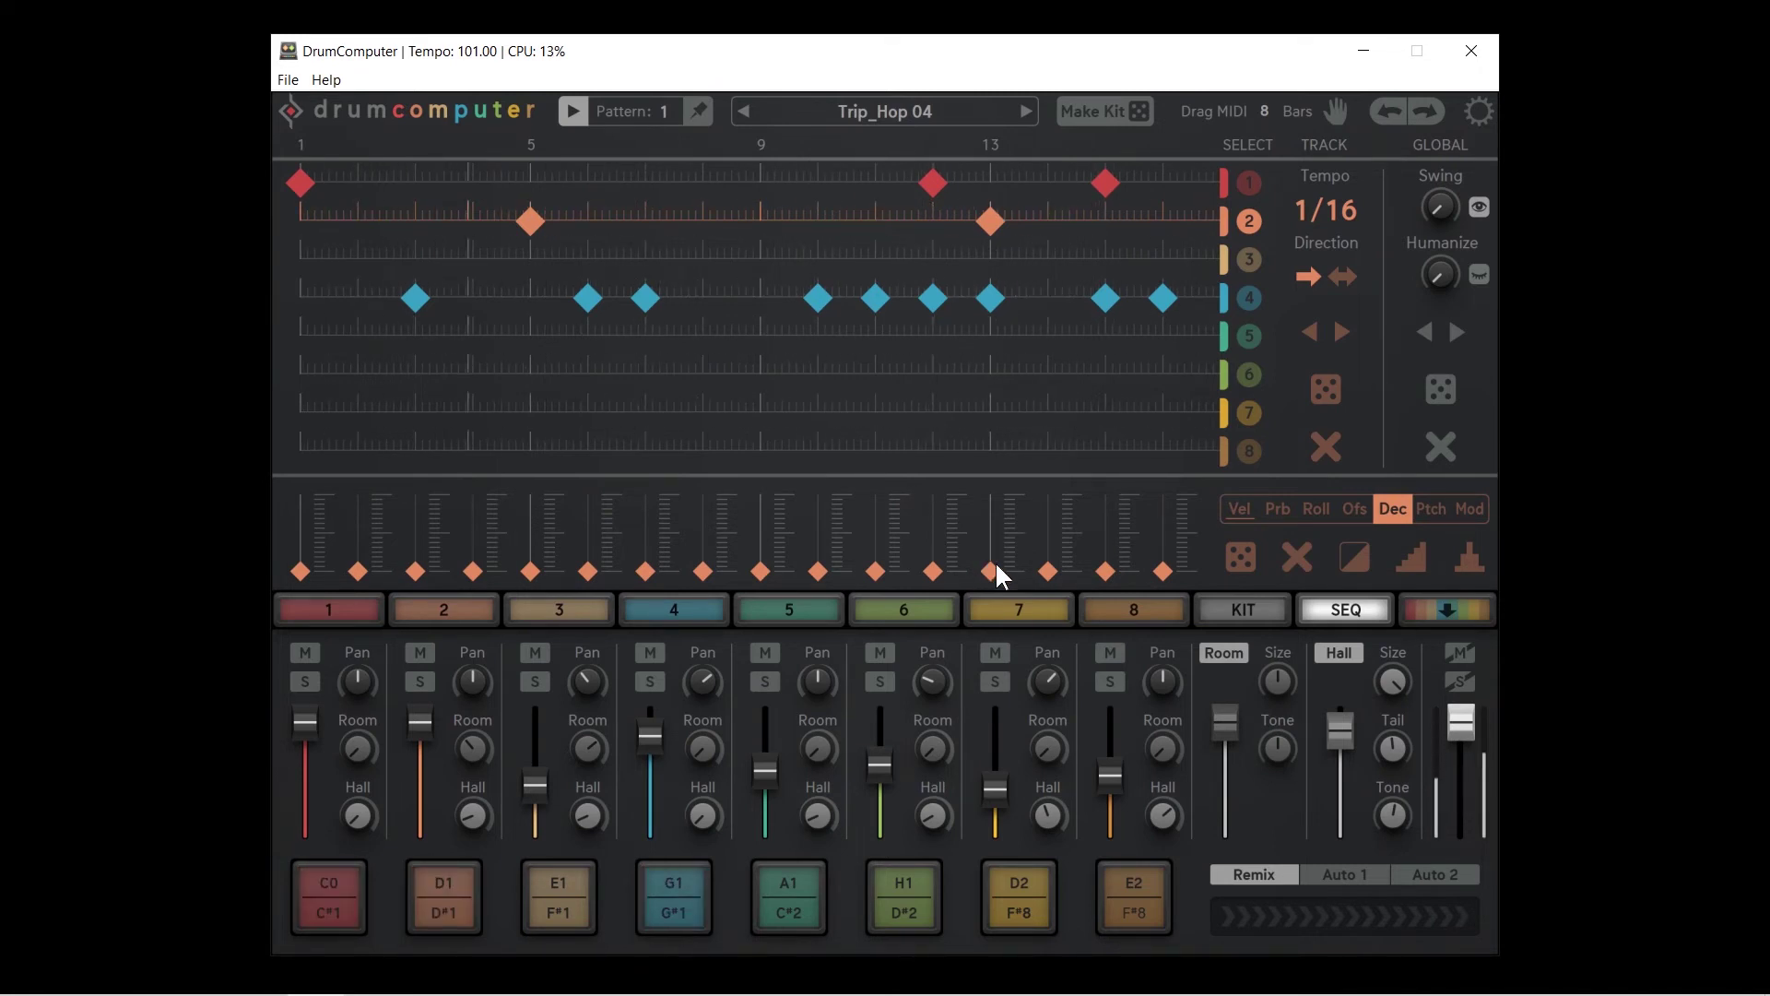
left_click_drag(989, 570, 994, 518)
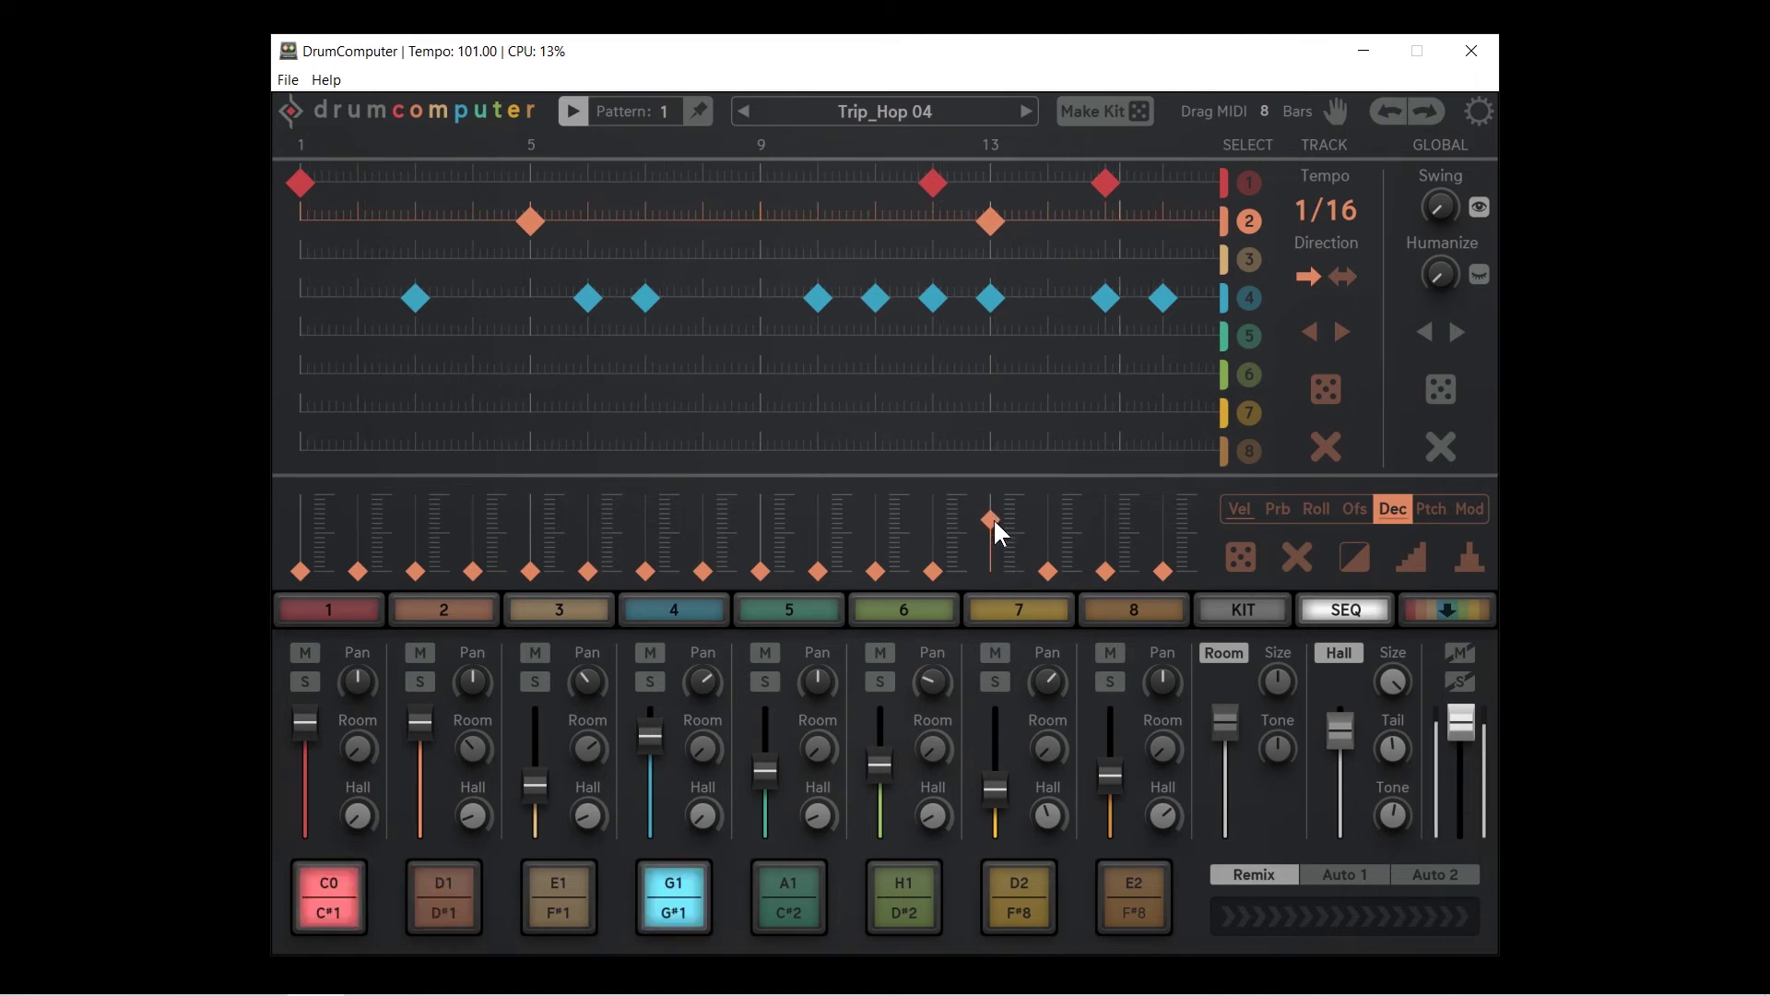
mouse_move(993, 517)
Raise the decay of track 4's steps 7, 11, 12 and 16 by differing amounts
left_click(1255, 297)
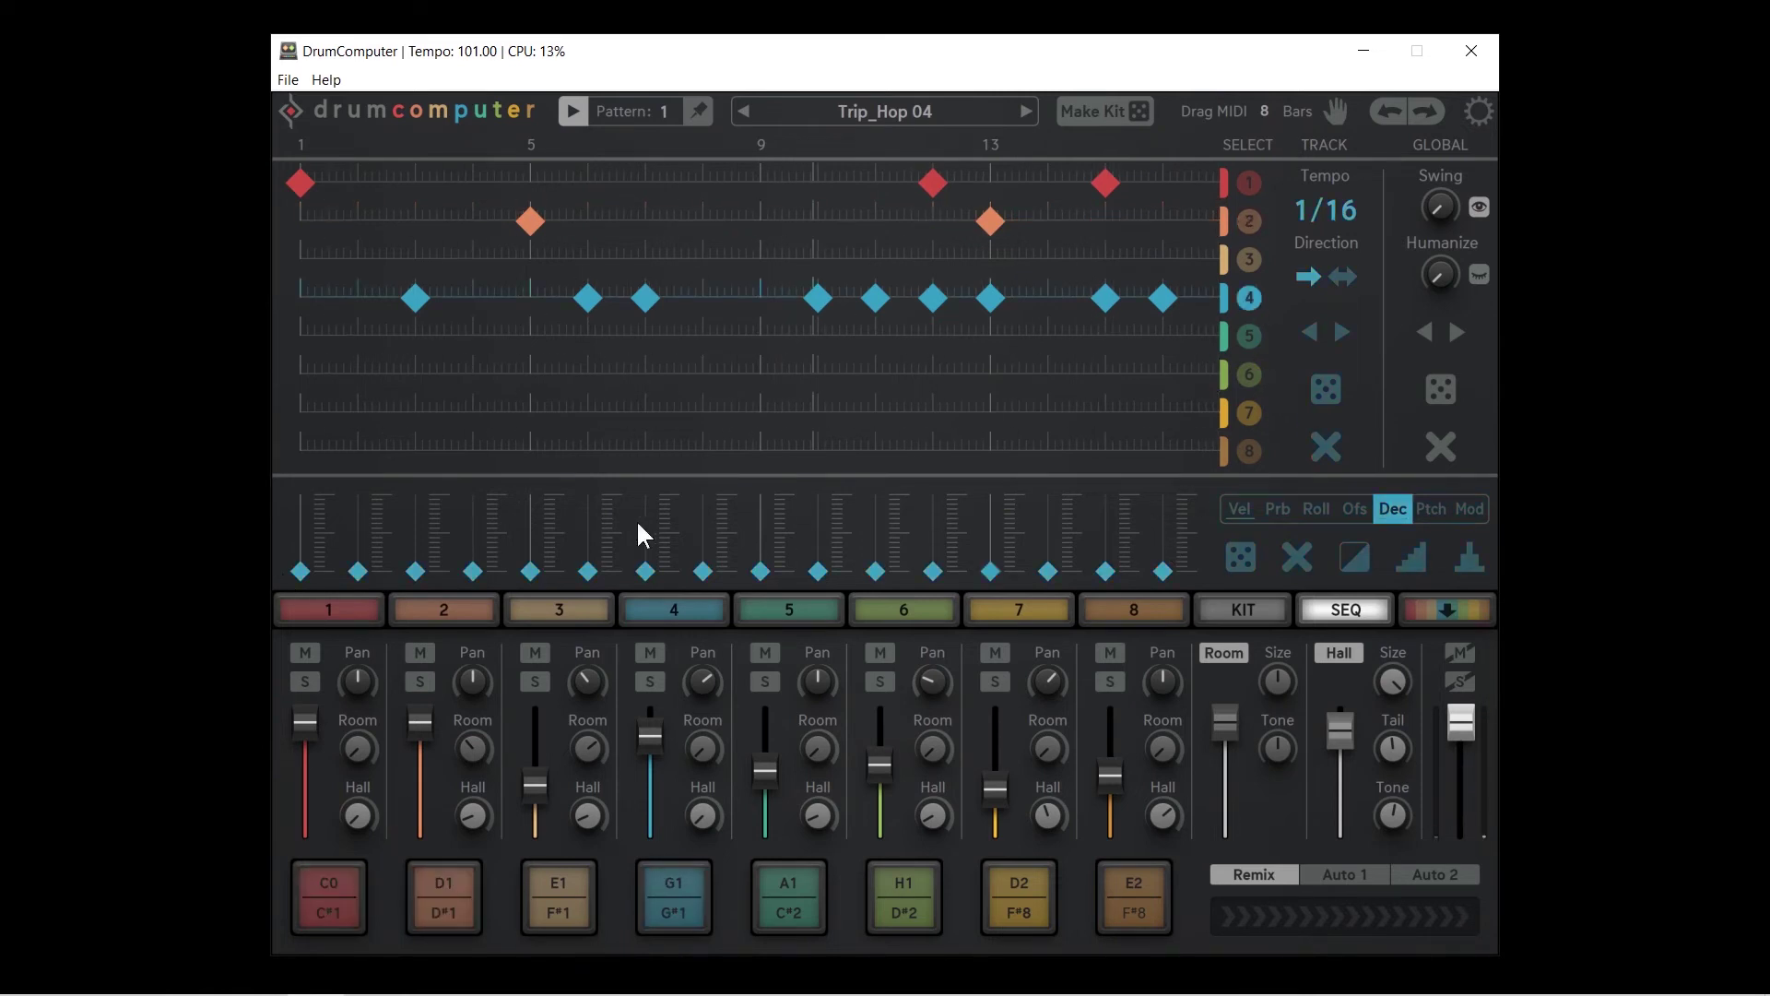
left_click_drag(644, 553, 641, 513)
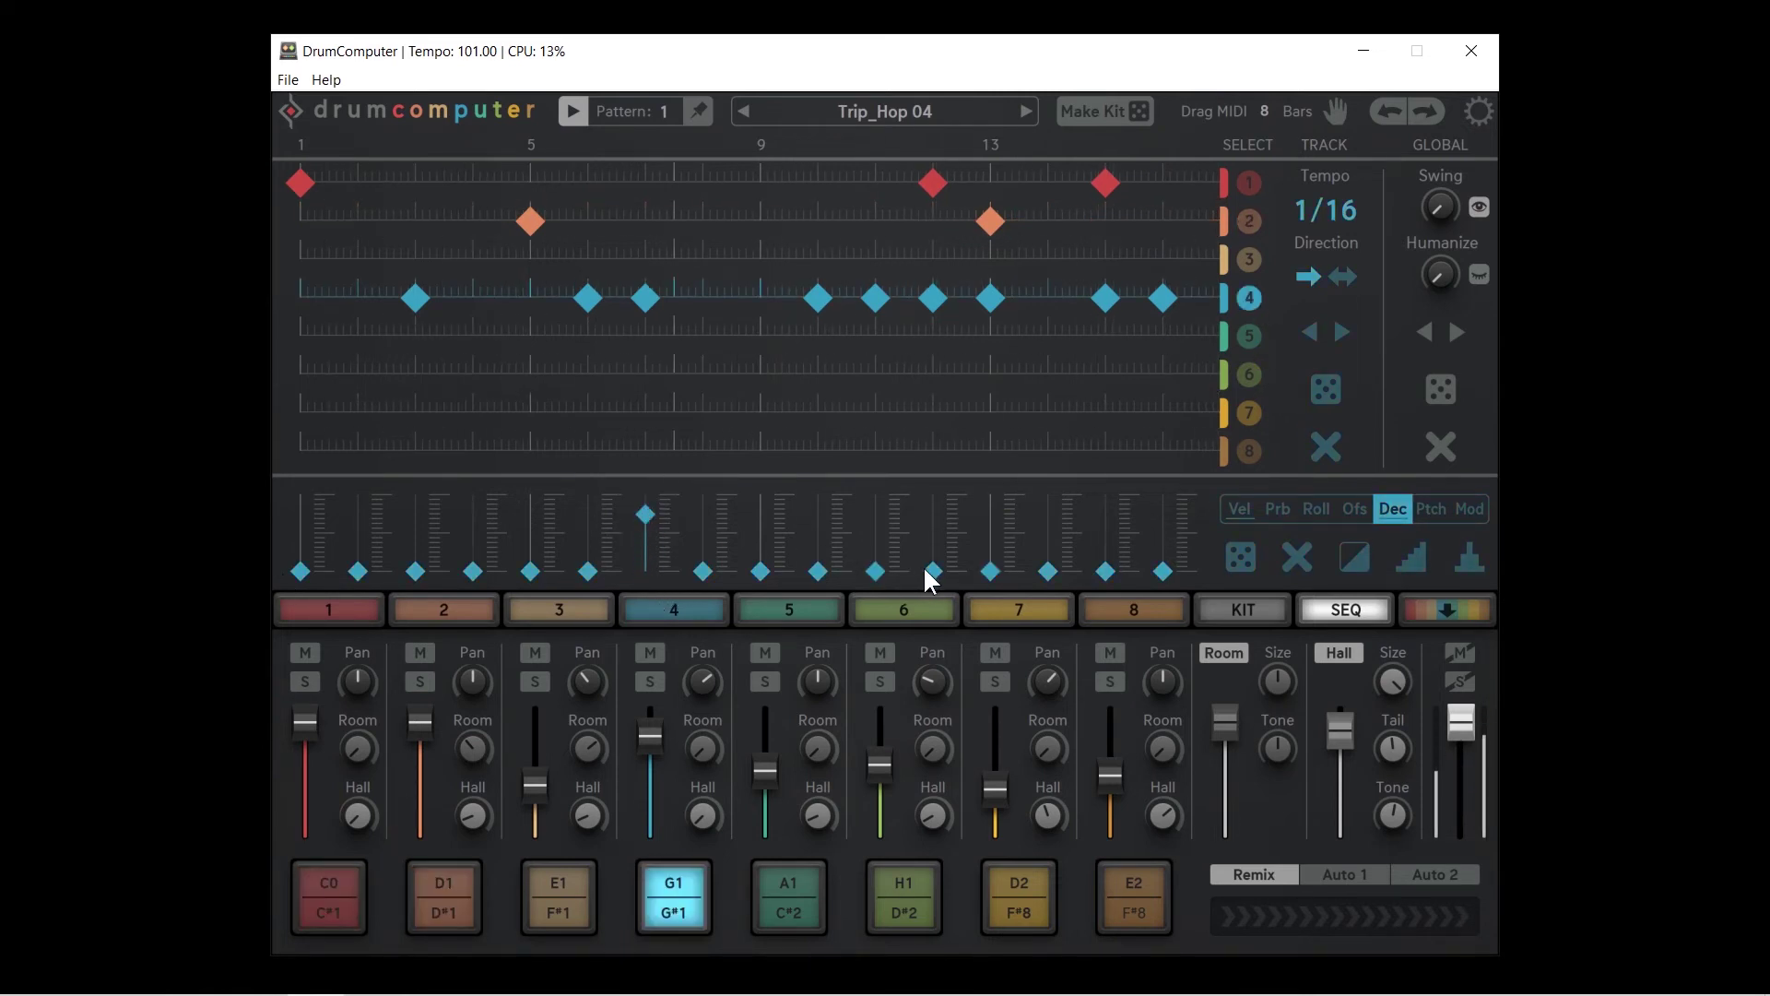
left_click_drag(930, 570, 933, 531)
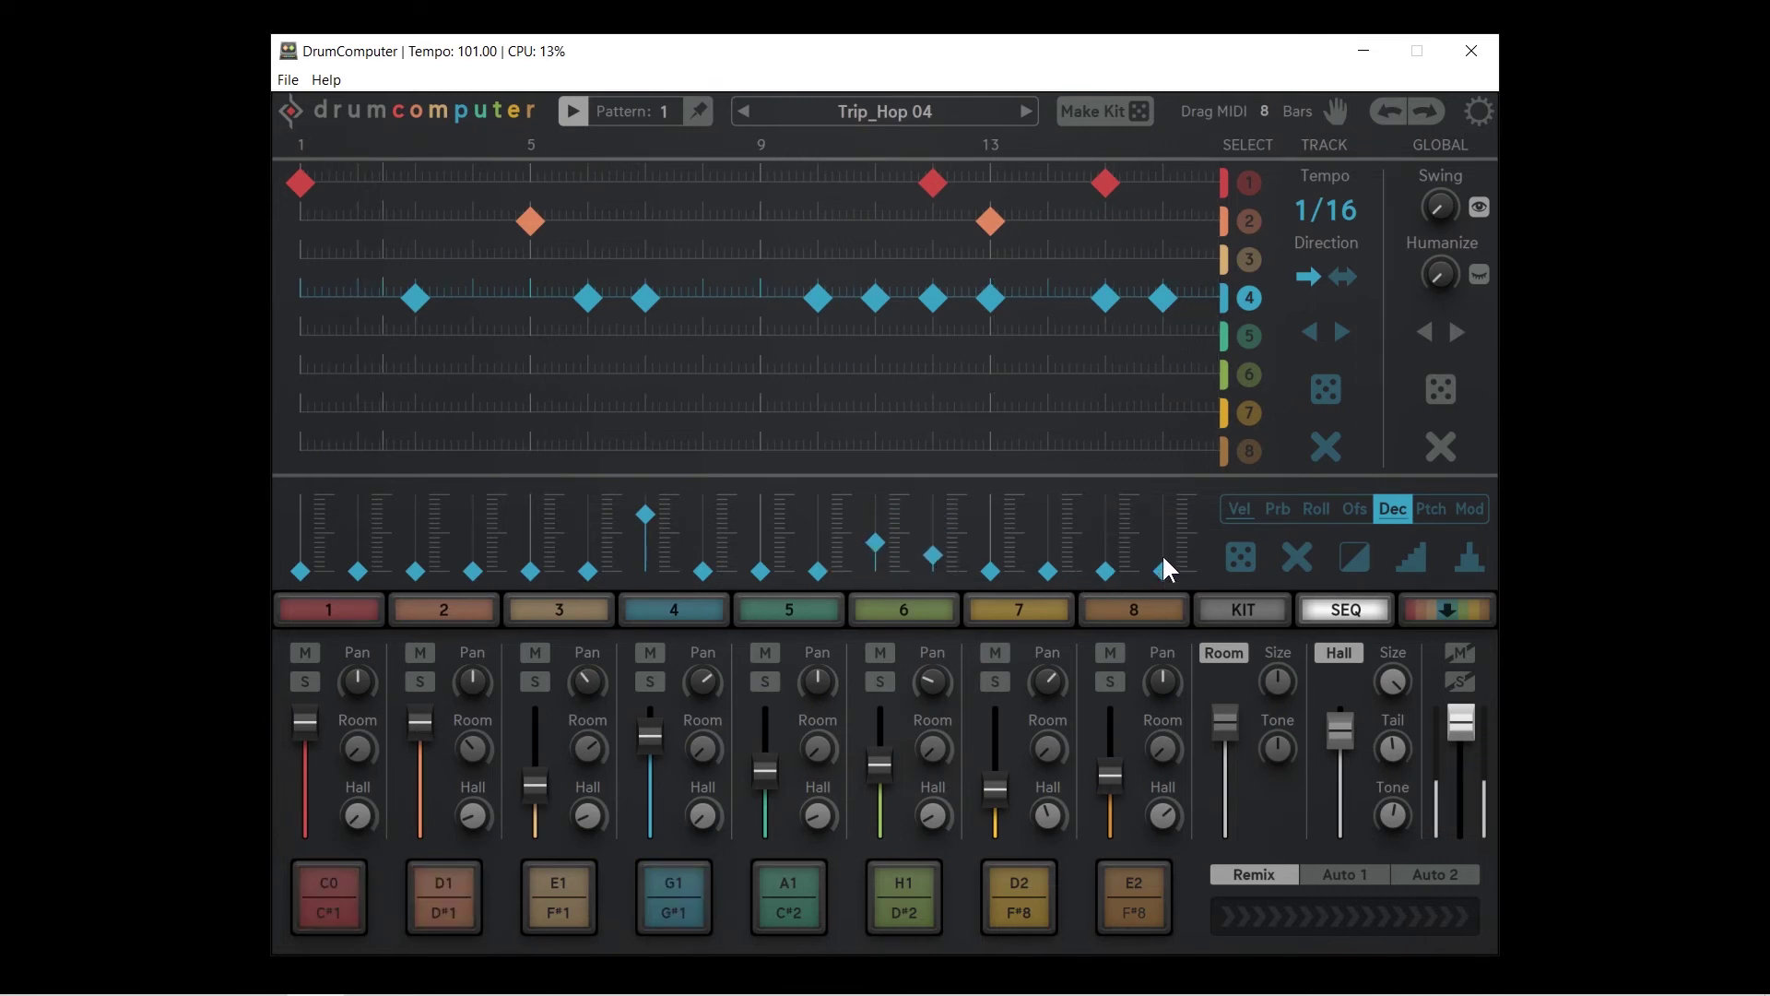
left_click_drag(1163, 570, 1159, 525)
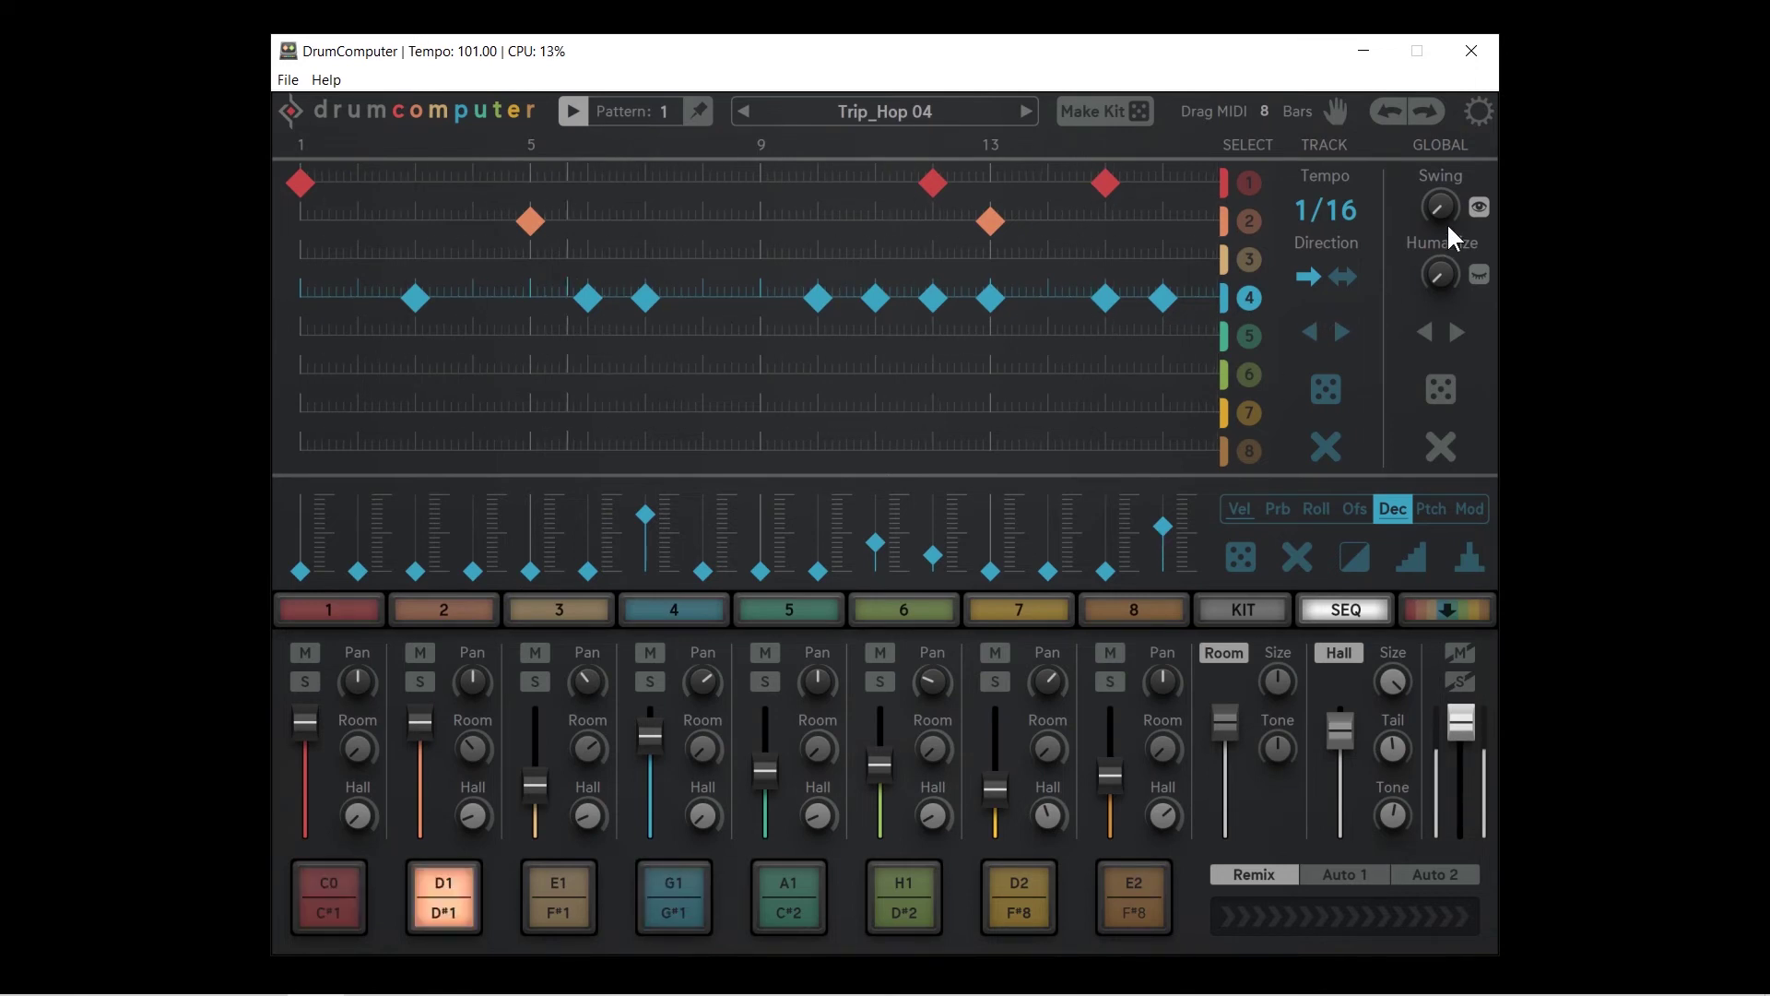
Increase the global swing and place track 8 hits on steps 1, 11 and 15
left_click_drag(1446, 223, 1430, 138)
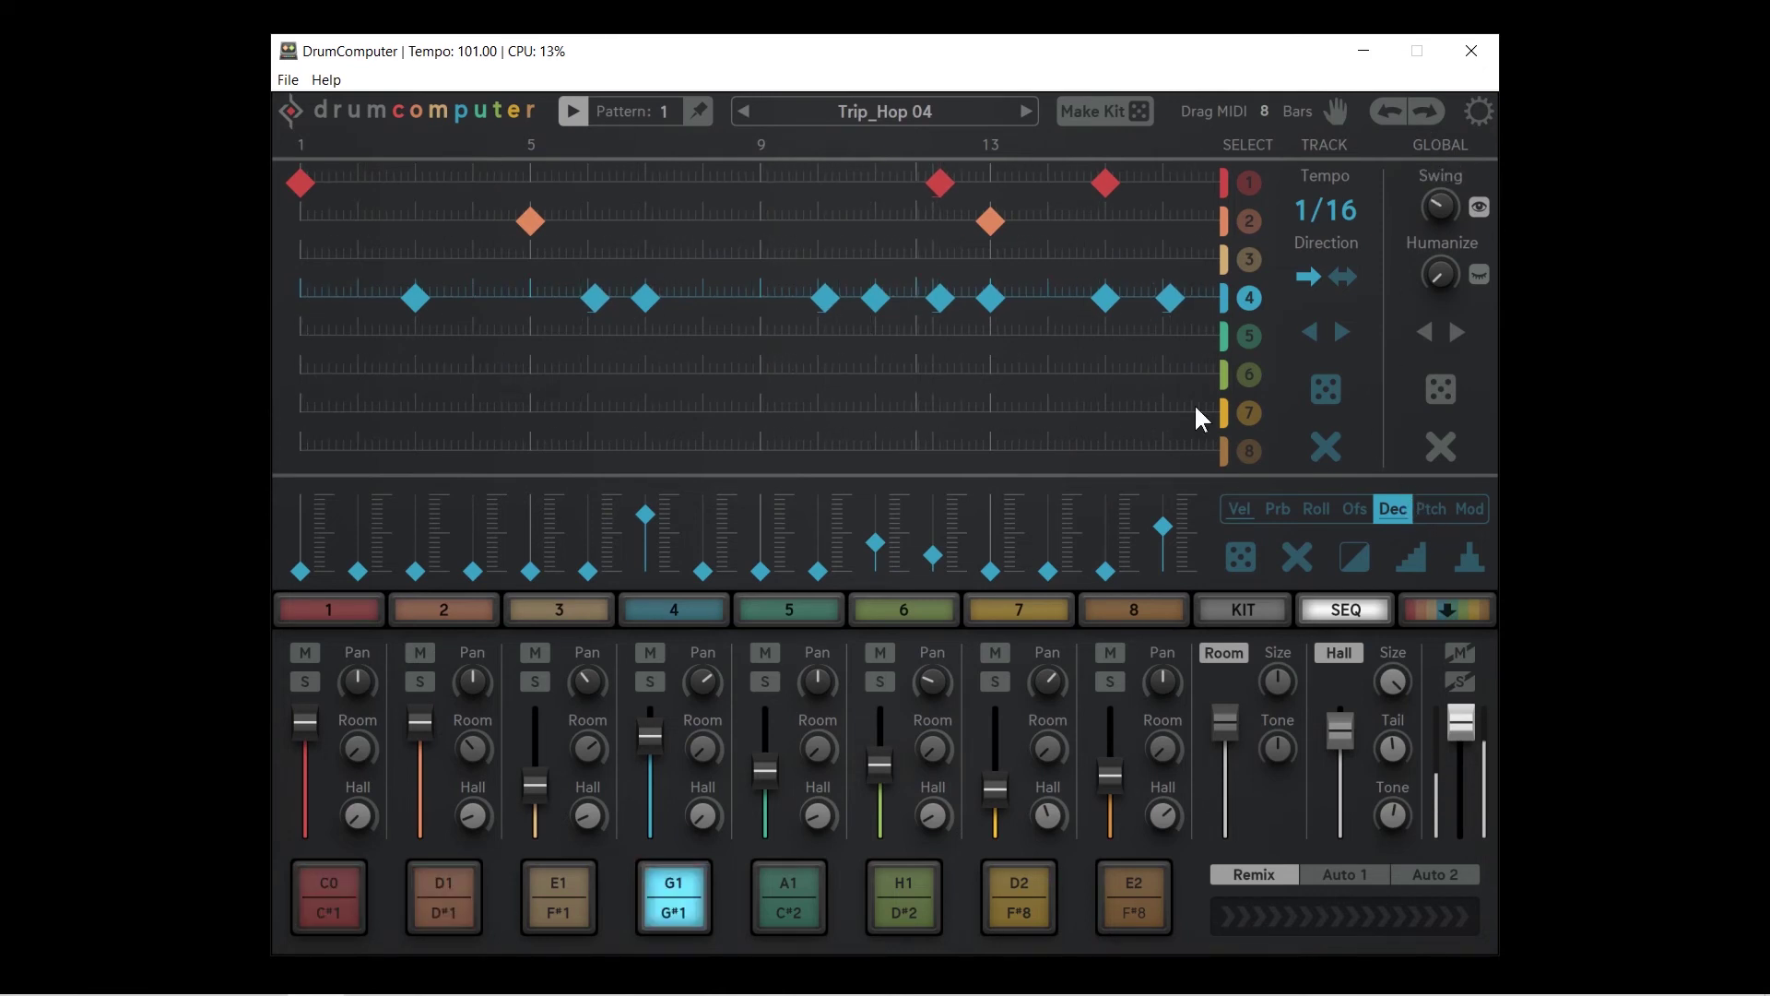
left_click(298, 448)
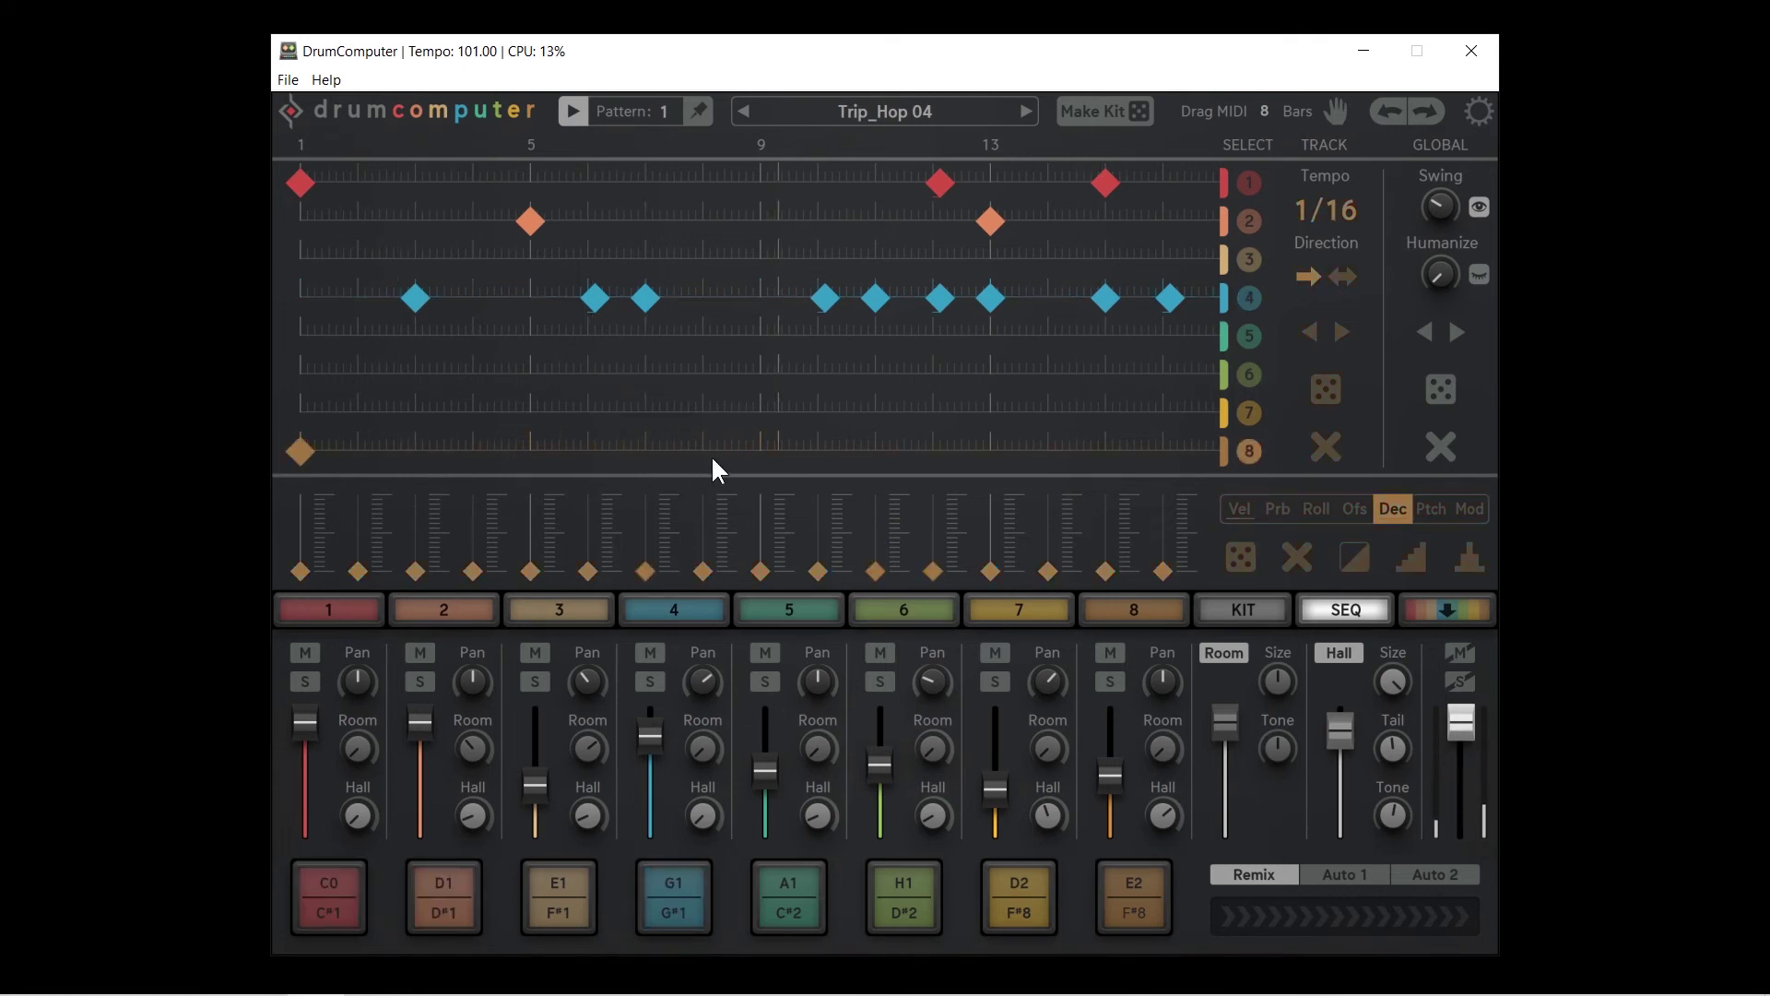
left_click(876, 450)
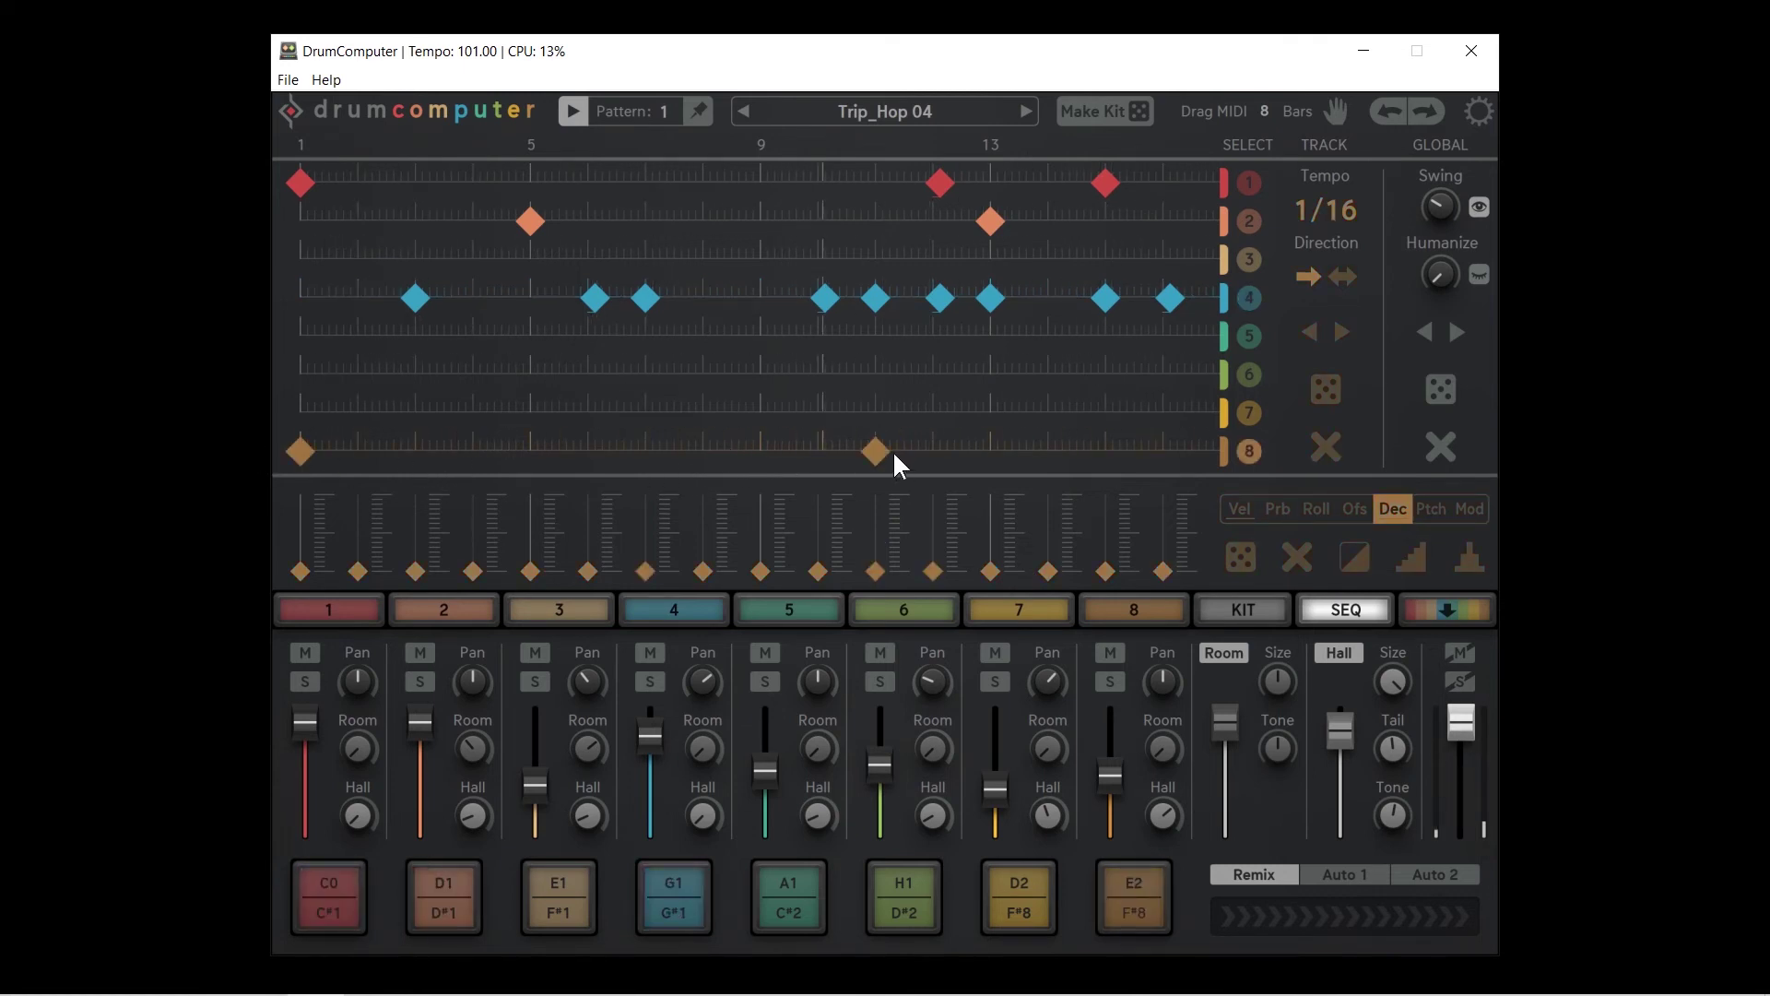
left_click(1117, 450)
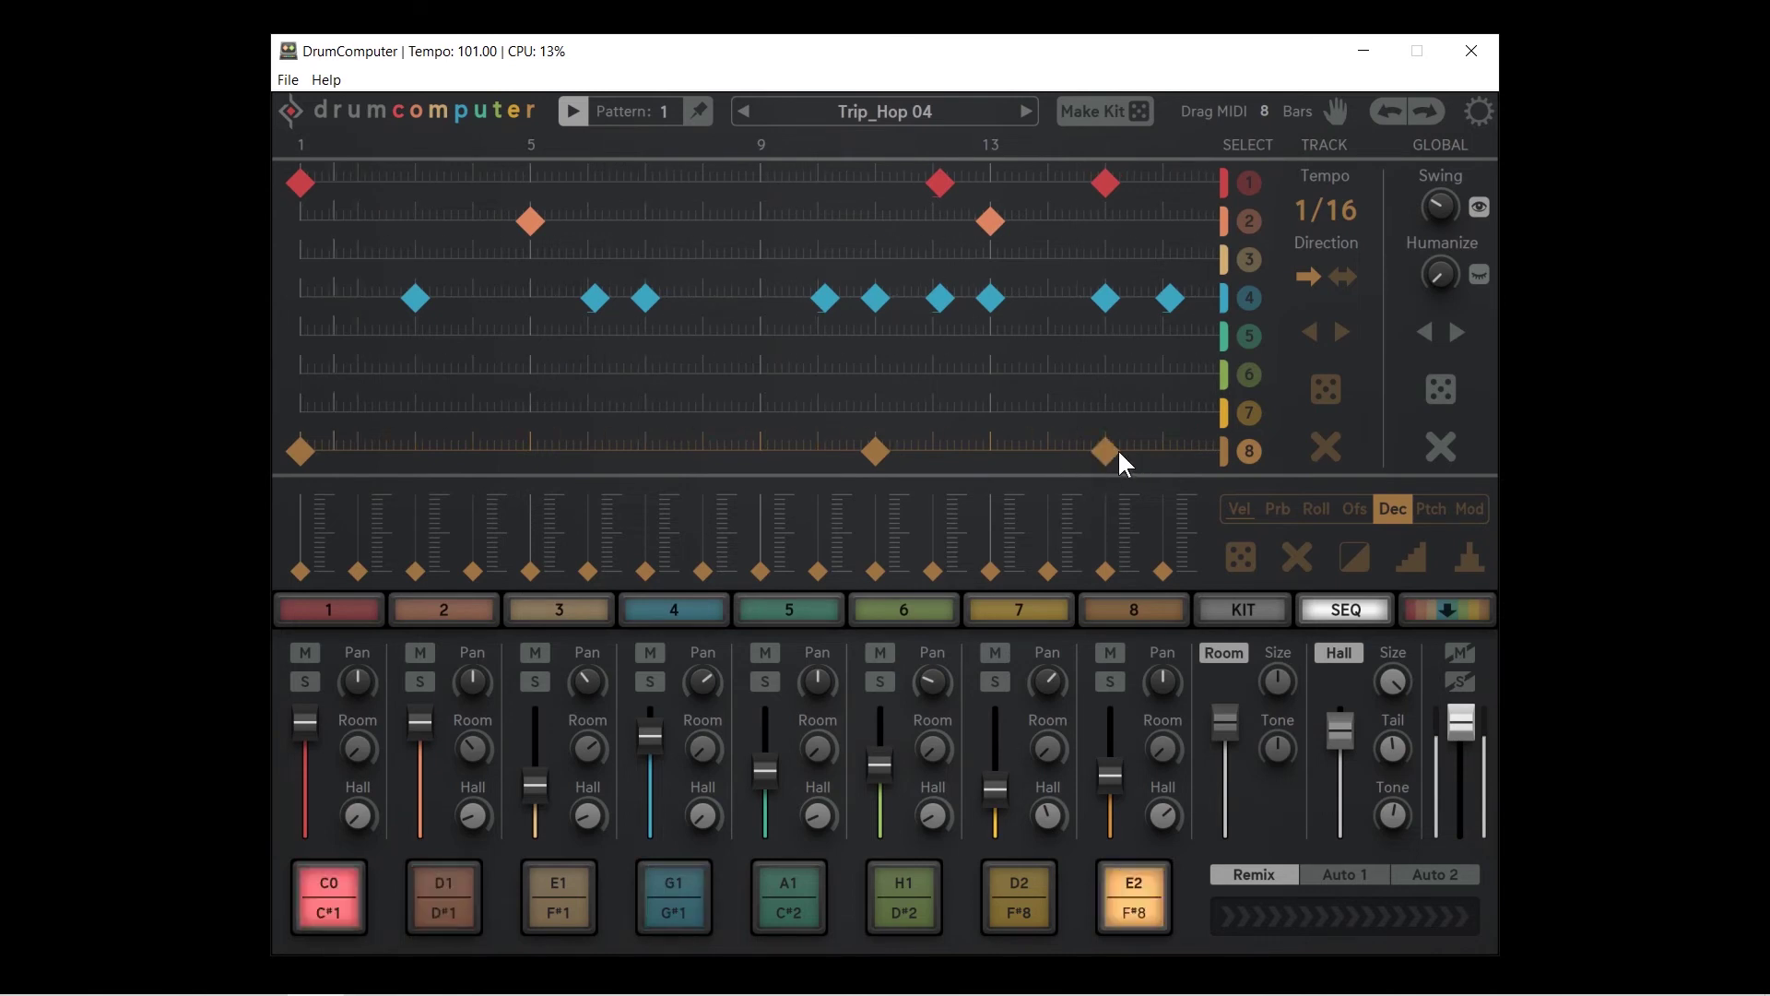
Try per-step pitch changes on track 8's steps 11 and 15
left_click(1430, 510)
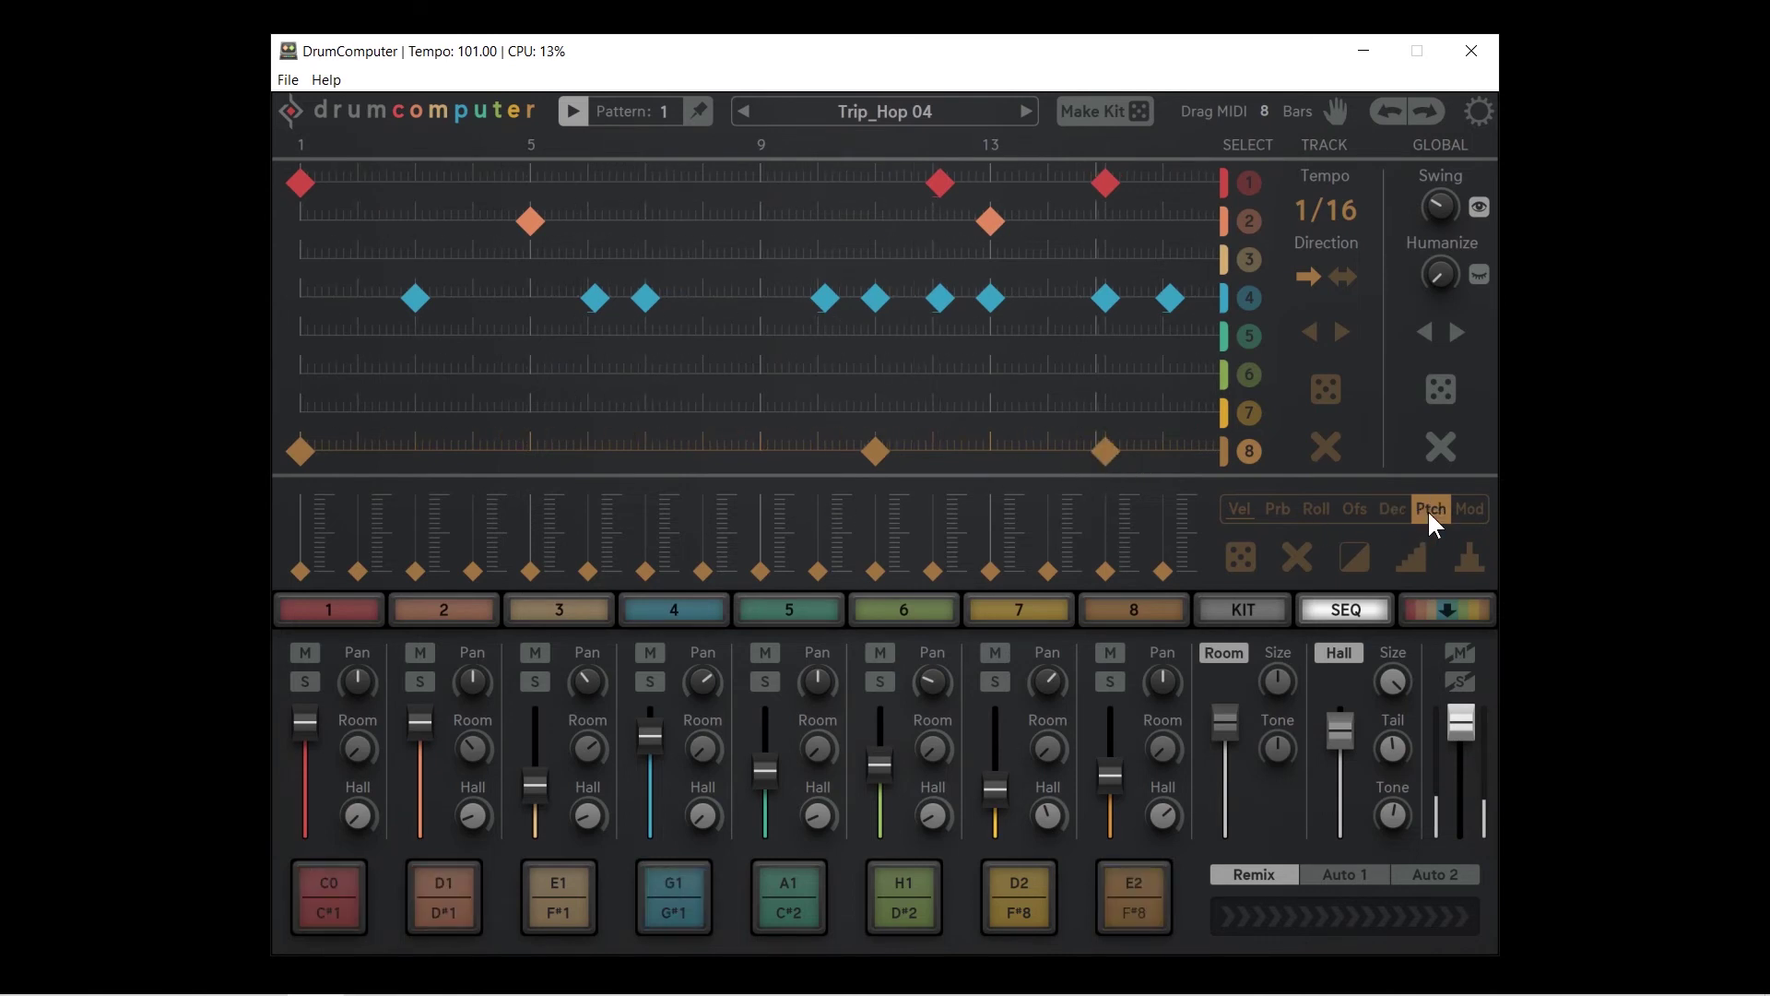
mouse_move(872, 572)
left_mouse_down()
mouse_move(873, 537)
mouse_move(877, 558)
left_mouse_up()
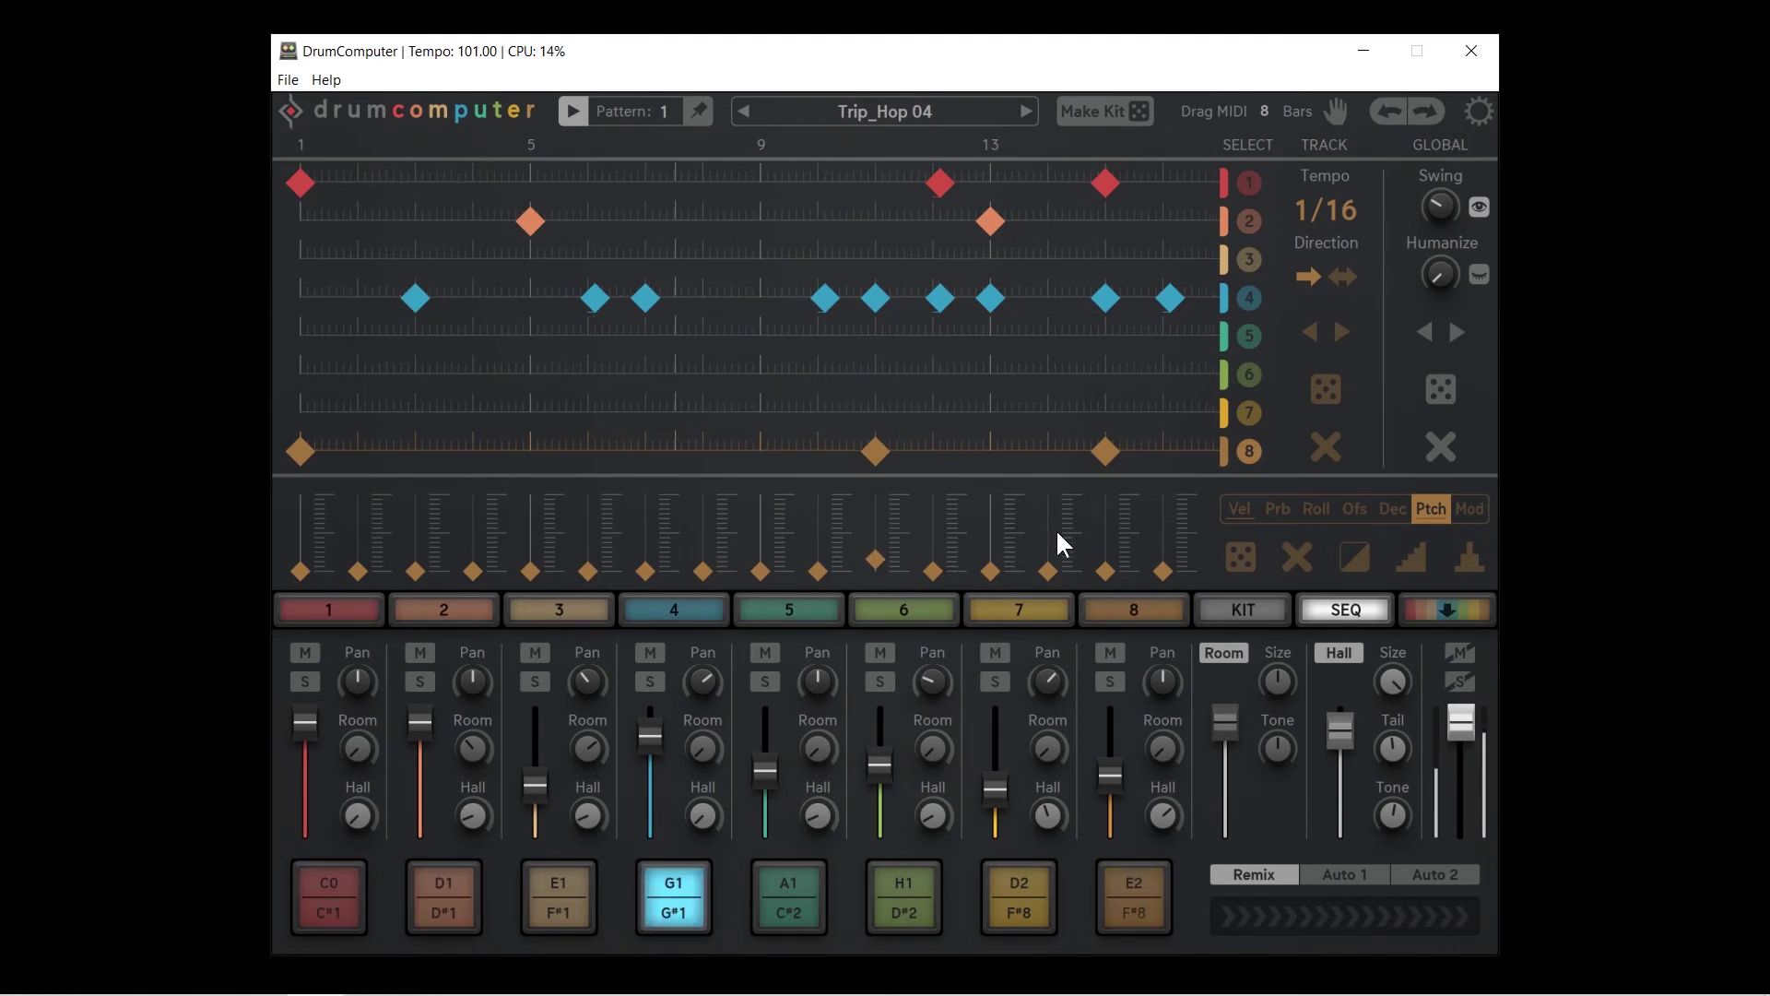
left_click_drag(1105, 518, 1105, 574)
Fill all 16 steps of track 3 with hits and lower the global swing slightly
left_click_drag(320, 259, 1189, 252)
left_click_drag(1451, 191, 1452, 212)
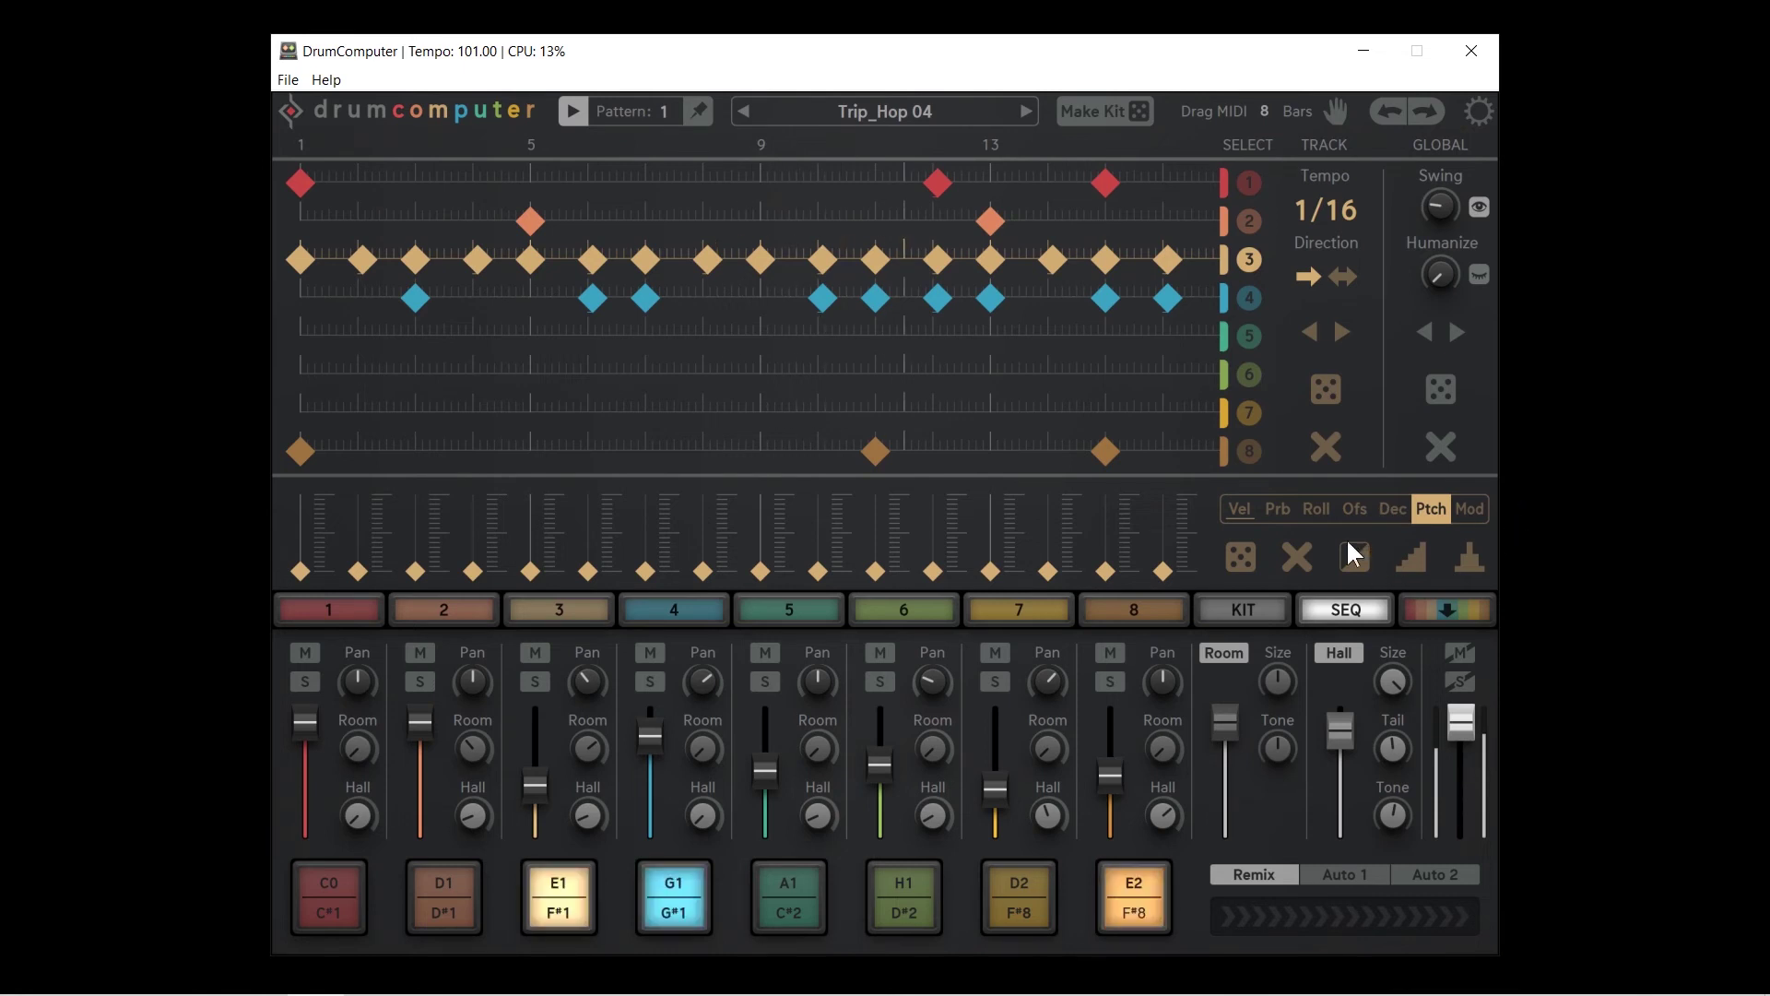
Try several randomized step-pitch sequences on track 3, and clear the pitch values
left_click(1241, 555)
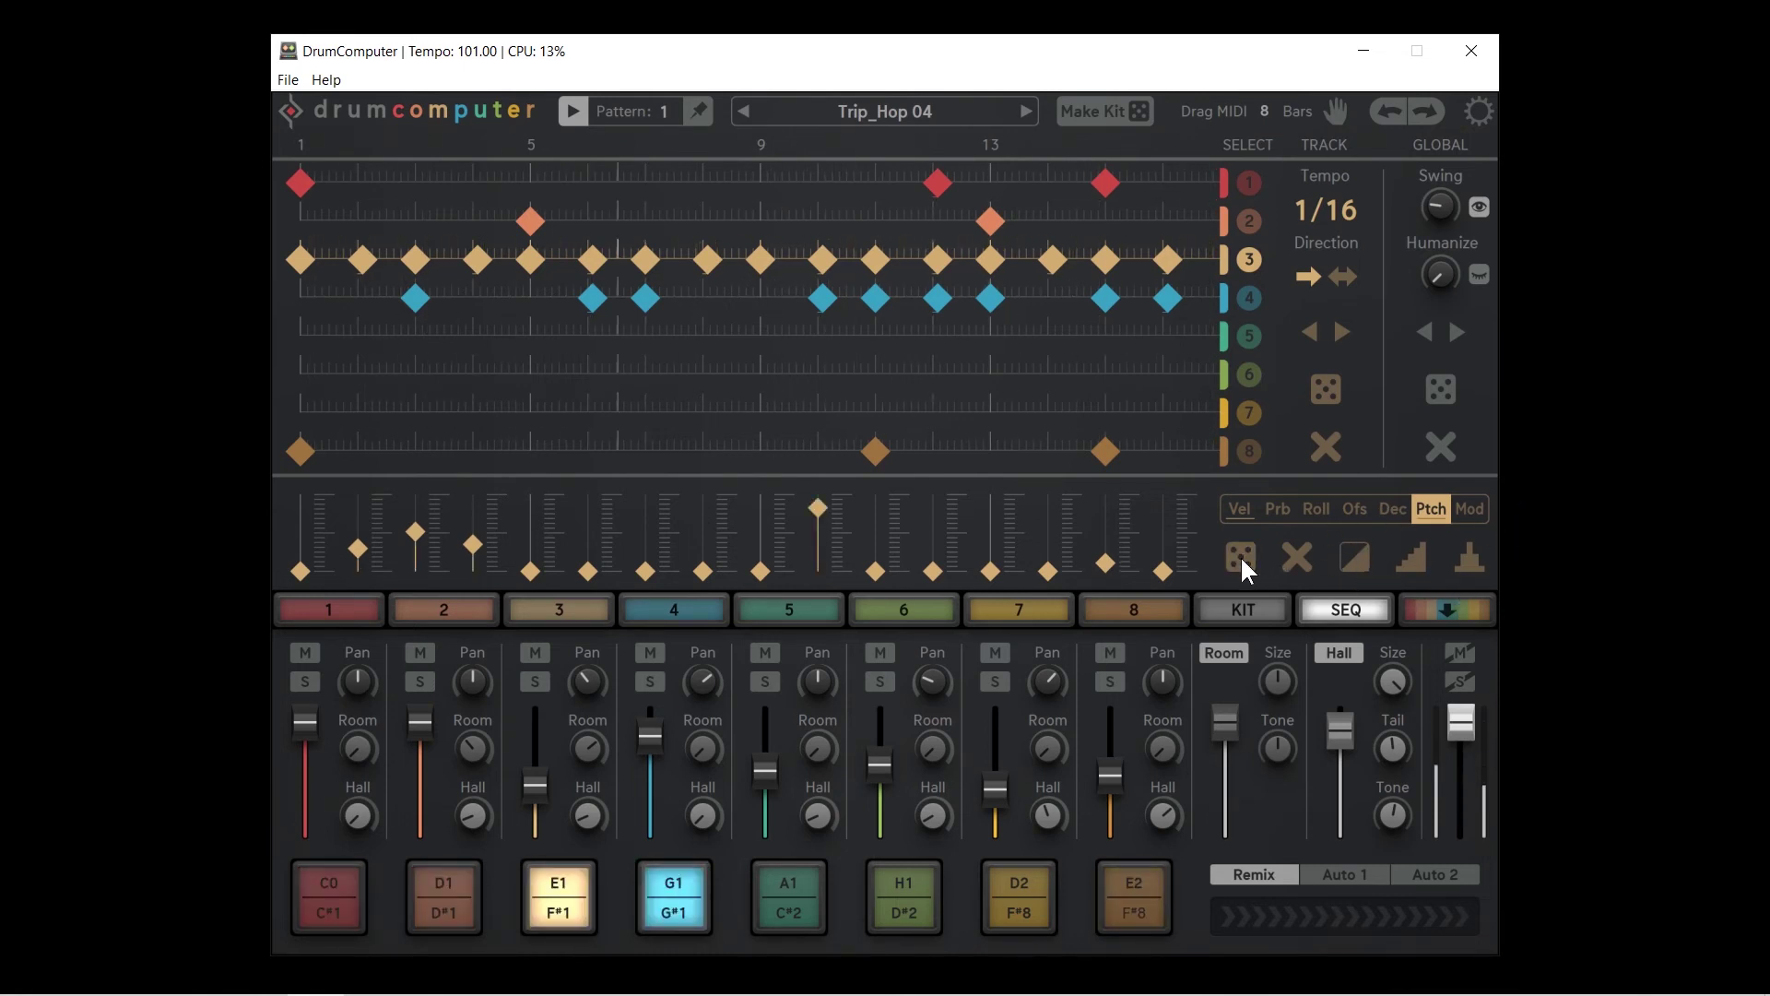
left_click(1241, 555)
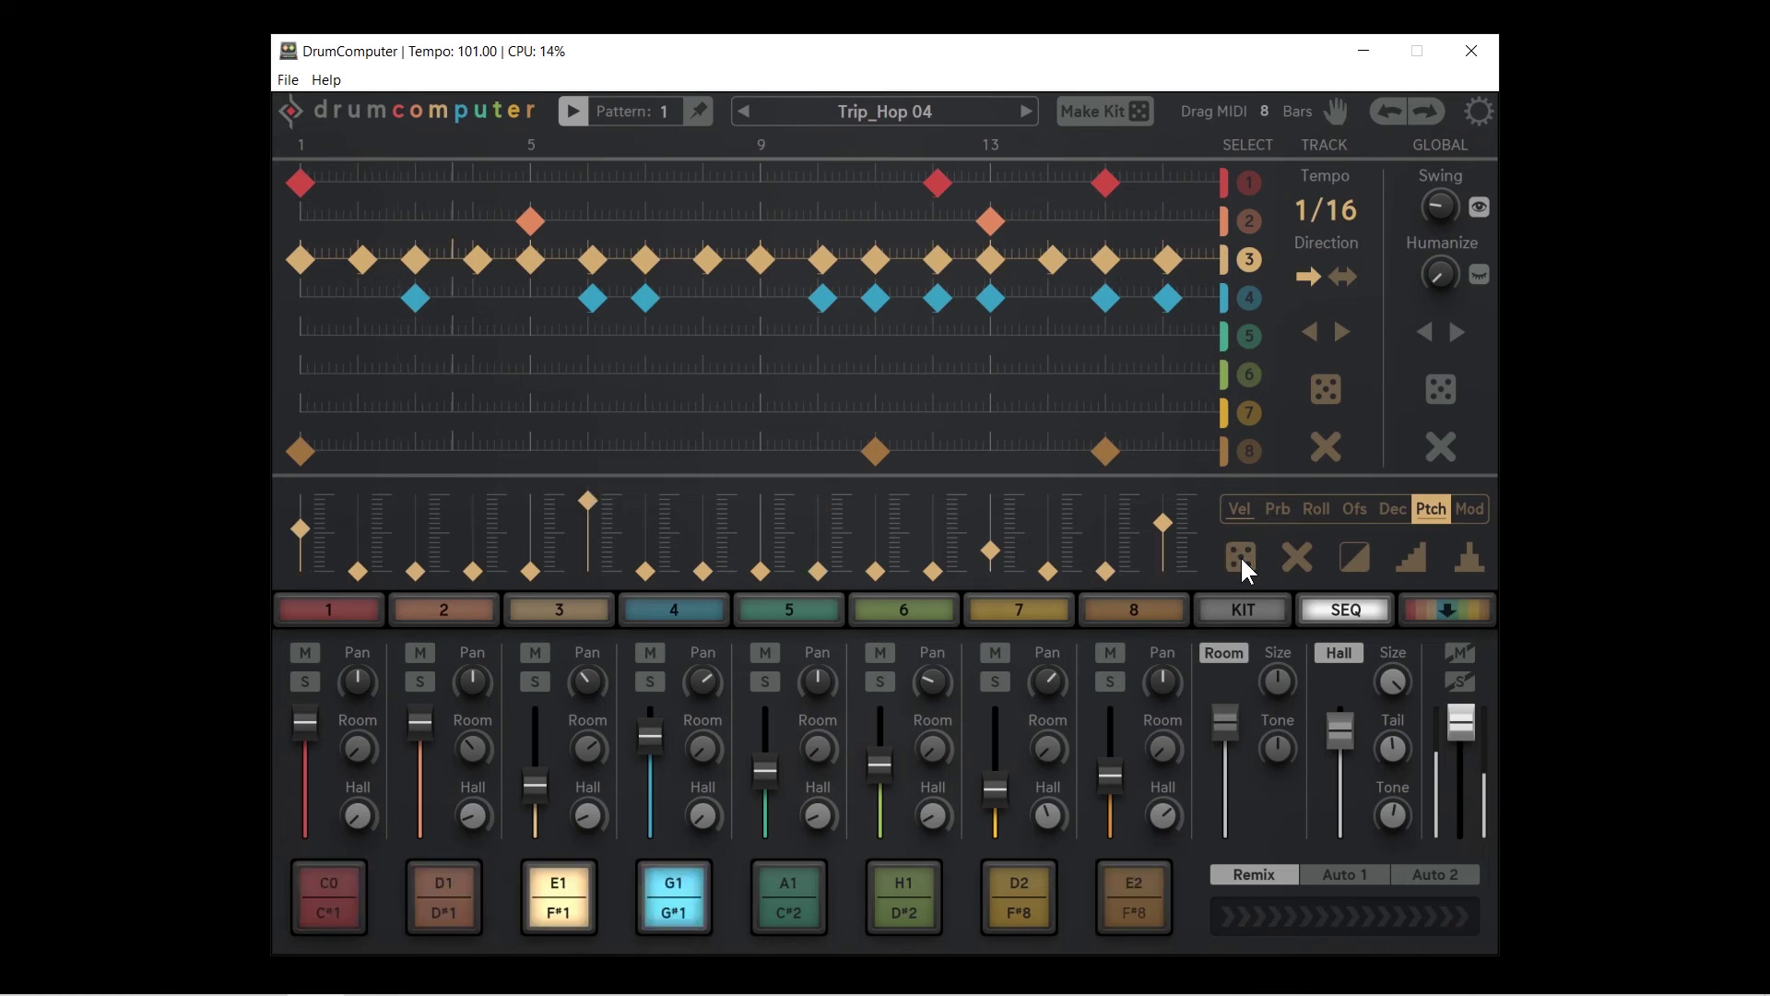
left_click(1241, 555)
left_click(1241, 555)
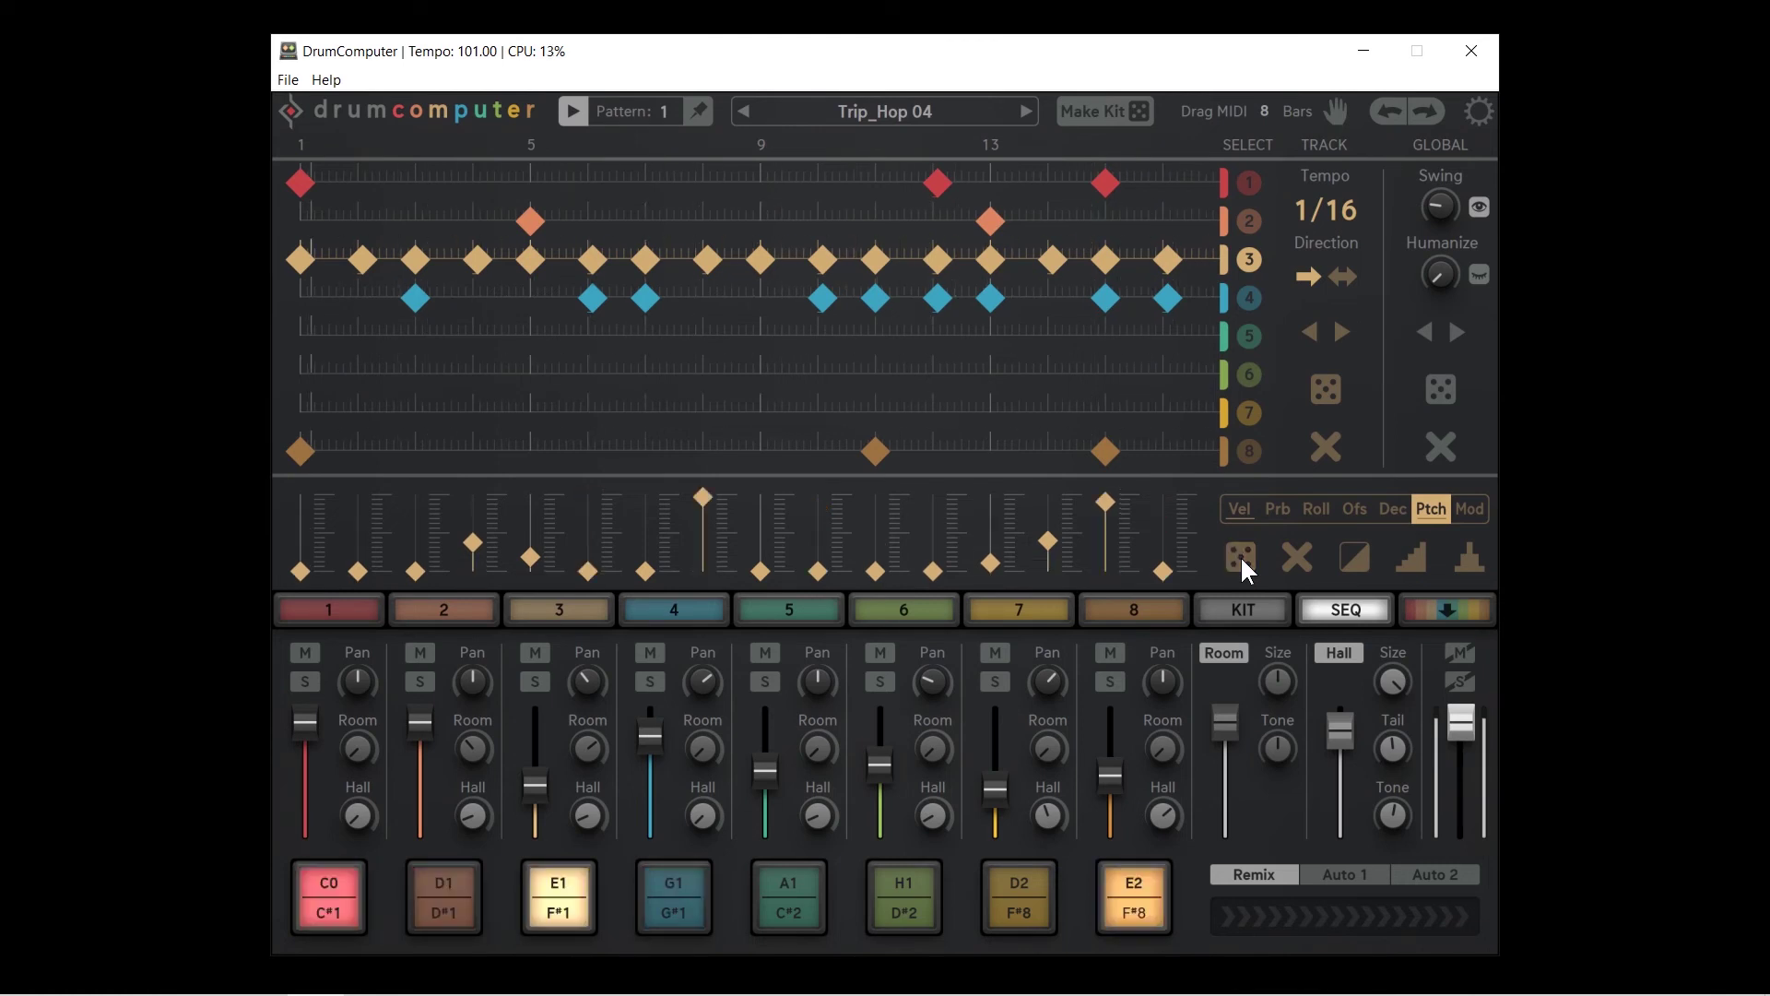
left_click(1241, 555)
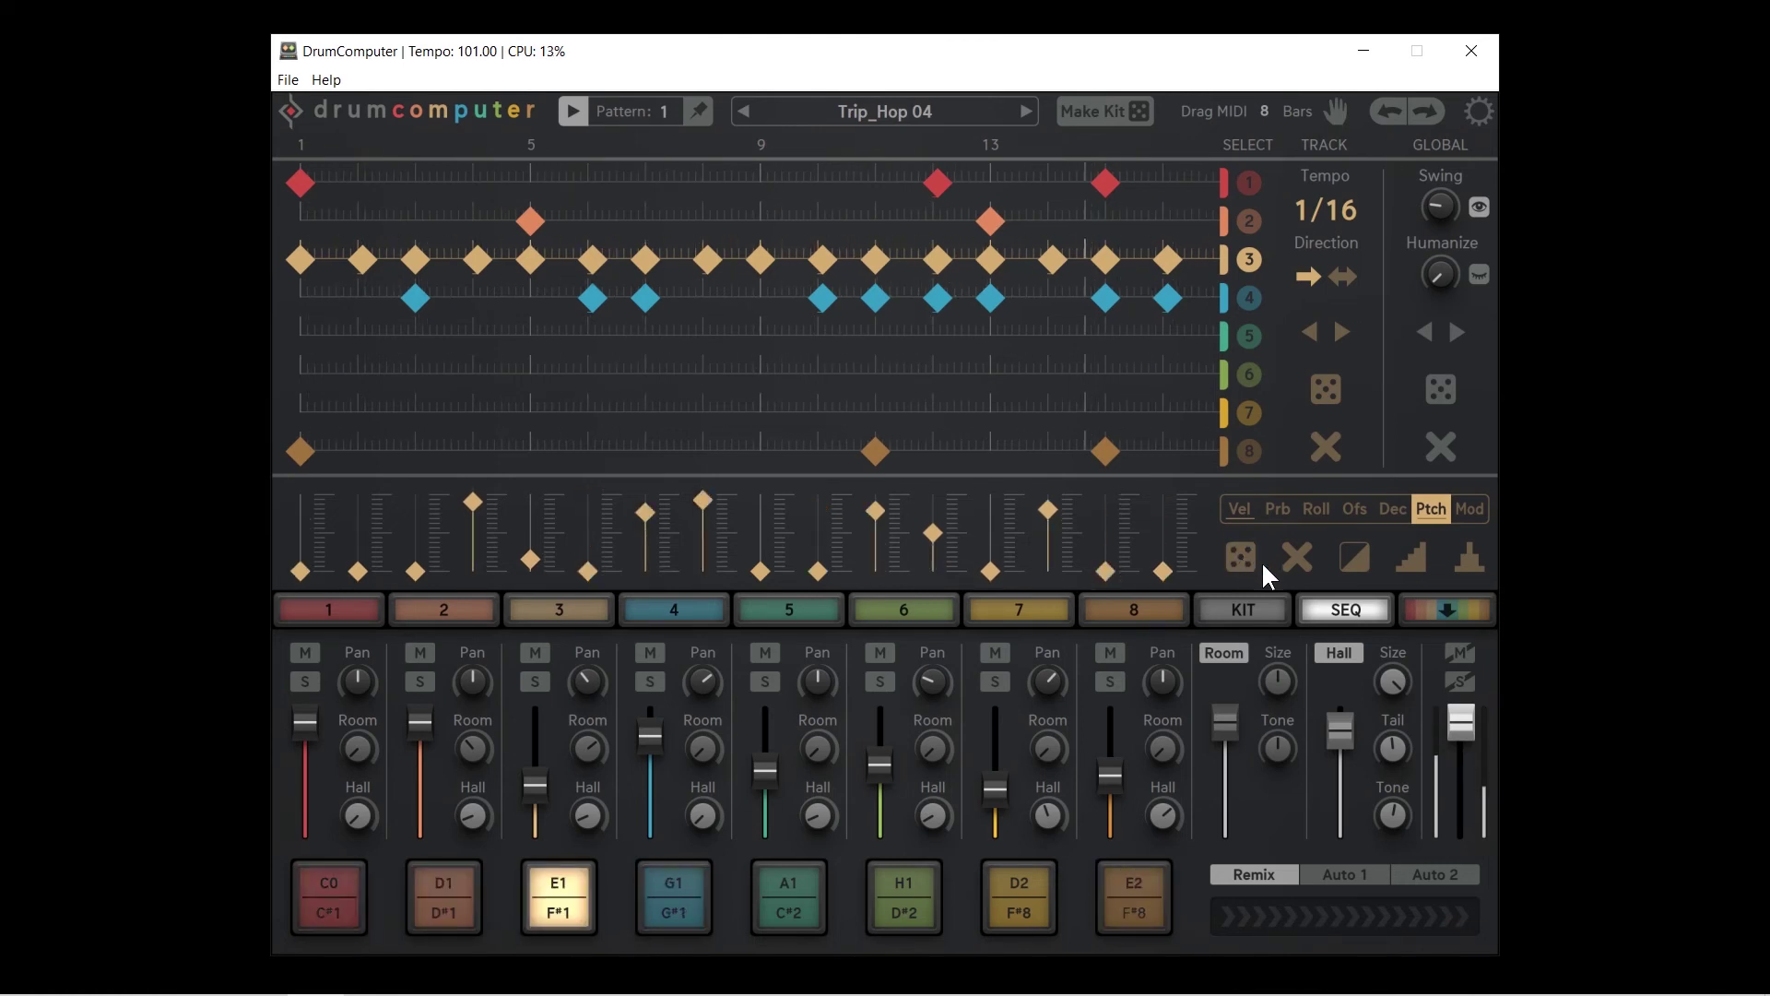
left_click(1307, 562)
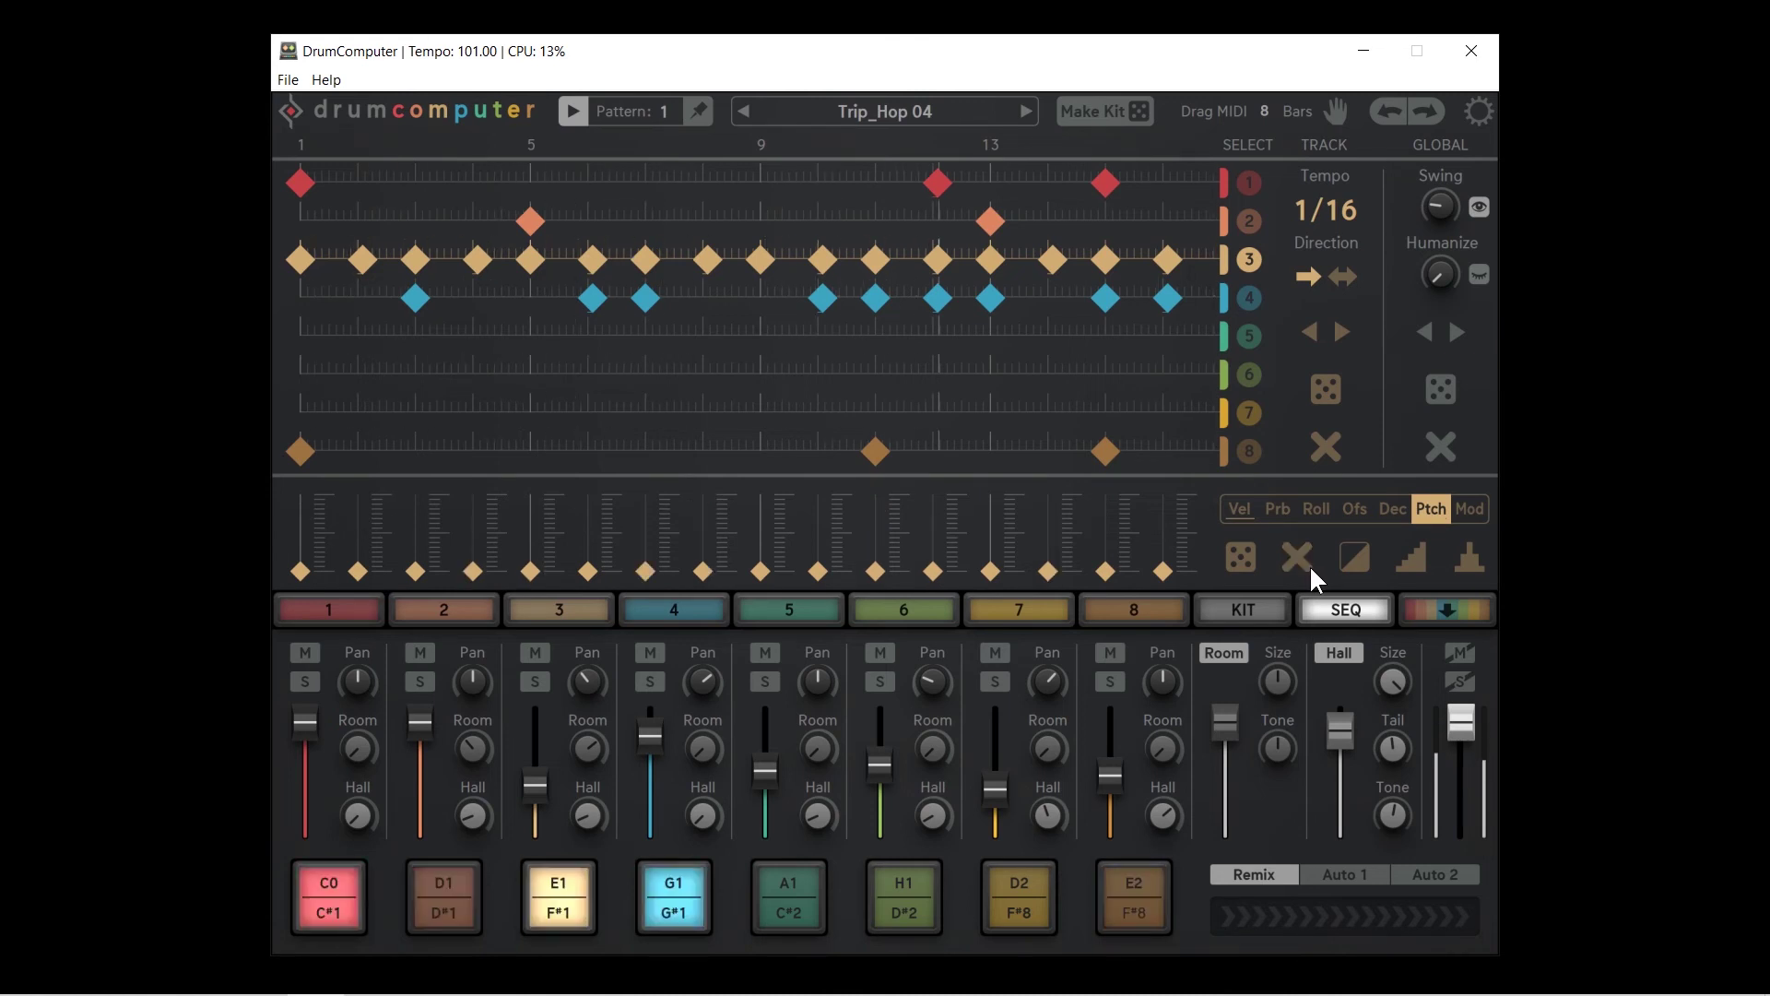
Try the rising ramp, the peak shape and its inversion on track 3's step pitches, and clear them
left_click(1414, 562)
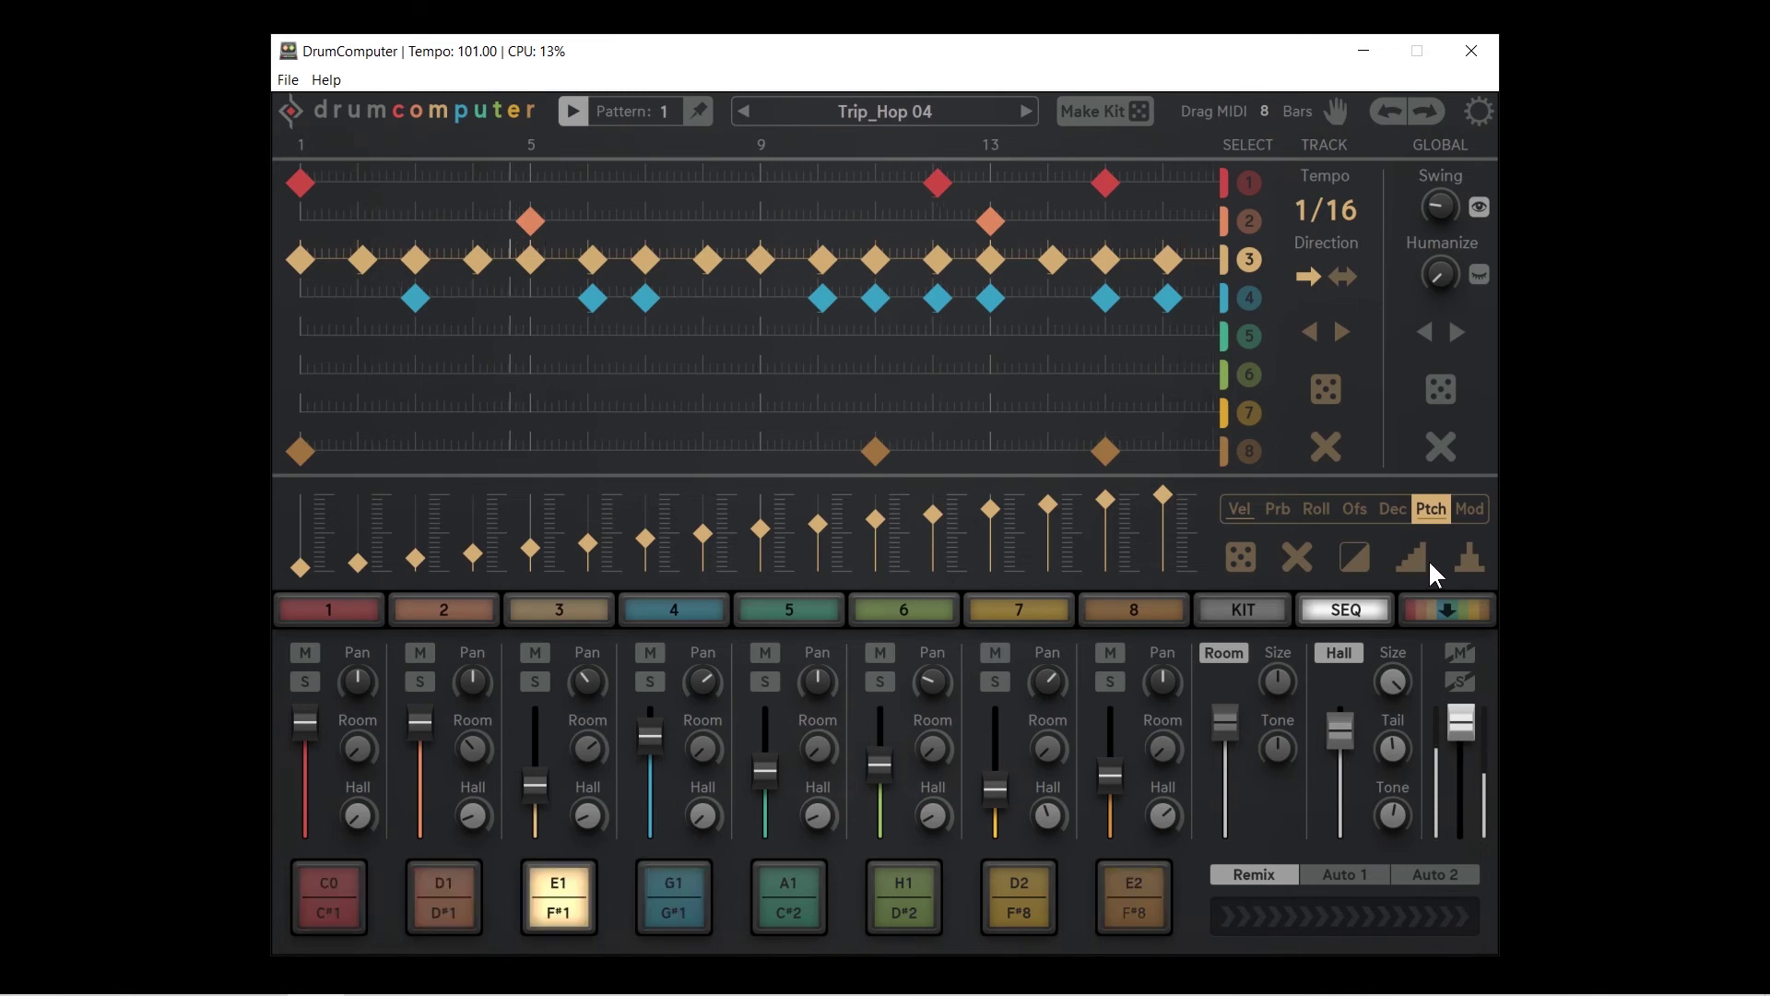
left_click(1468, 559)
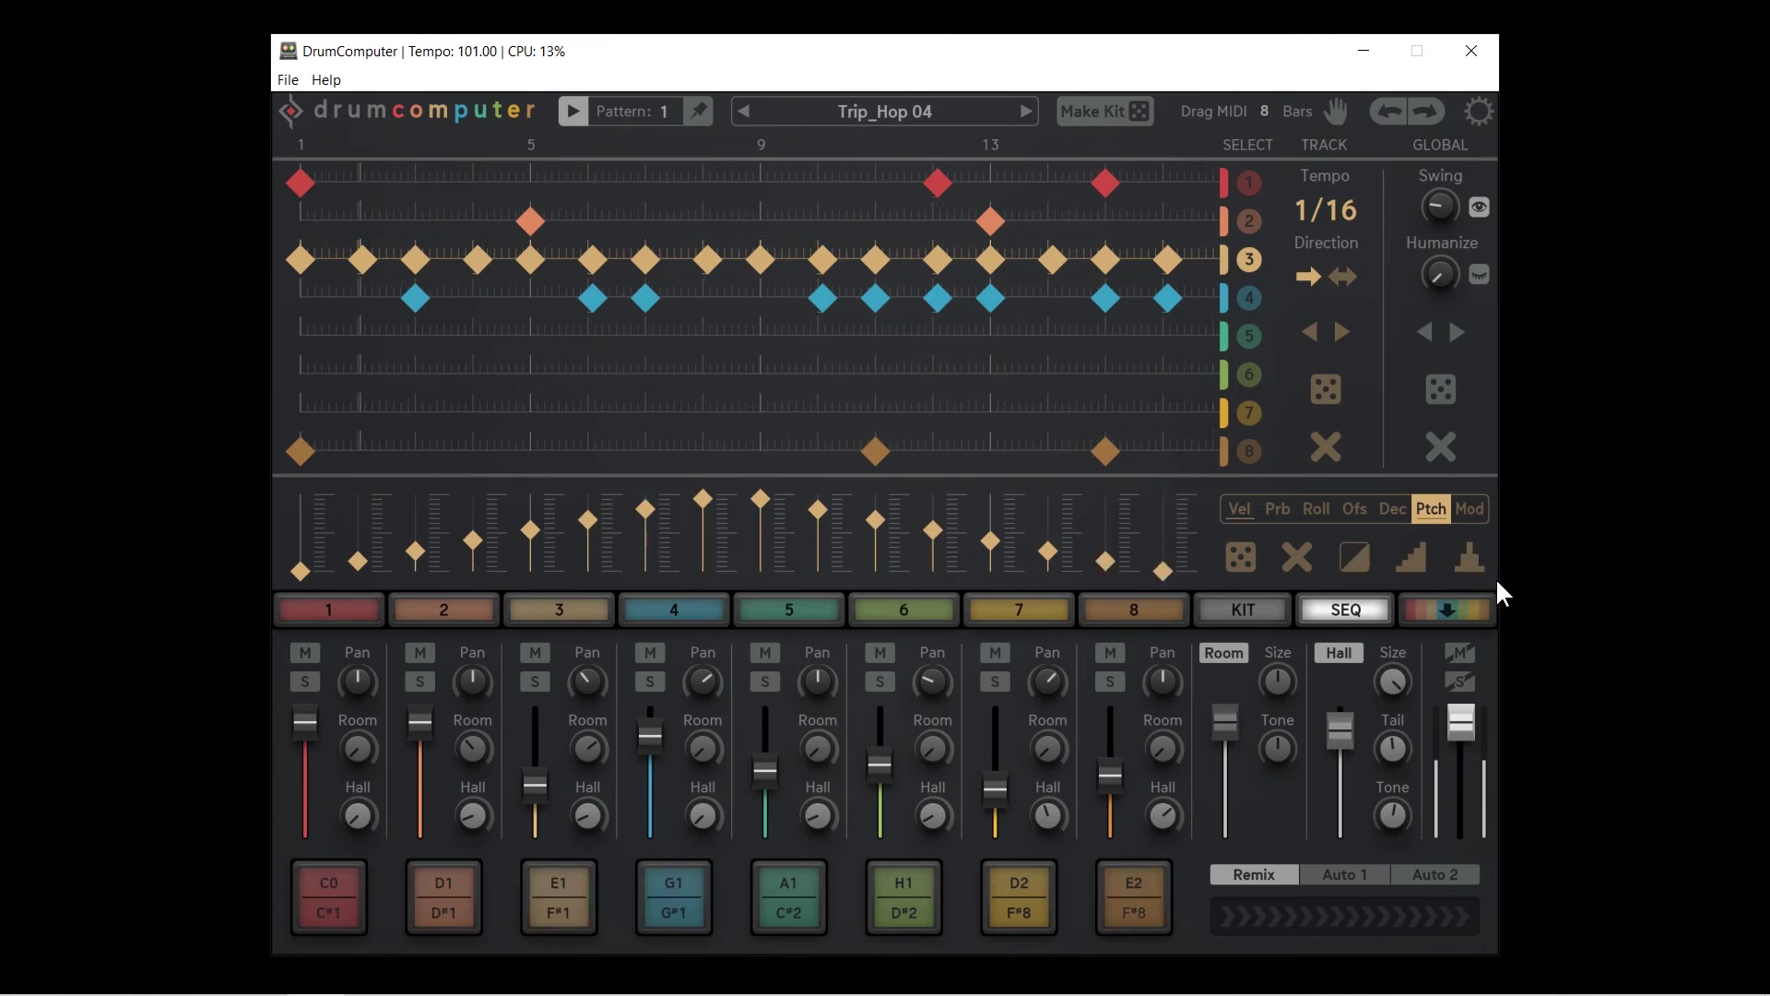
left_click(1352, 555)
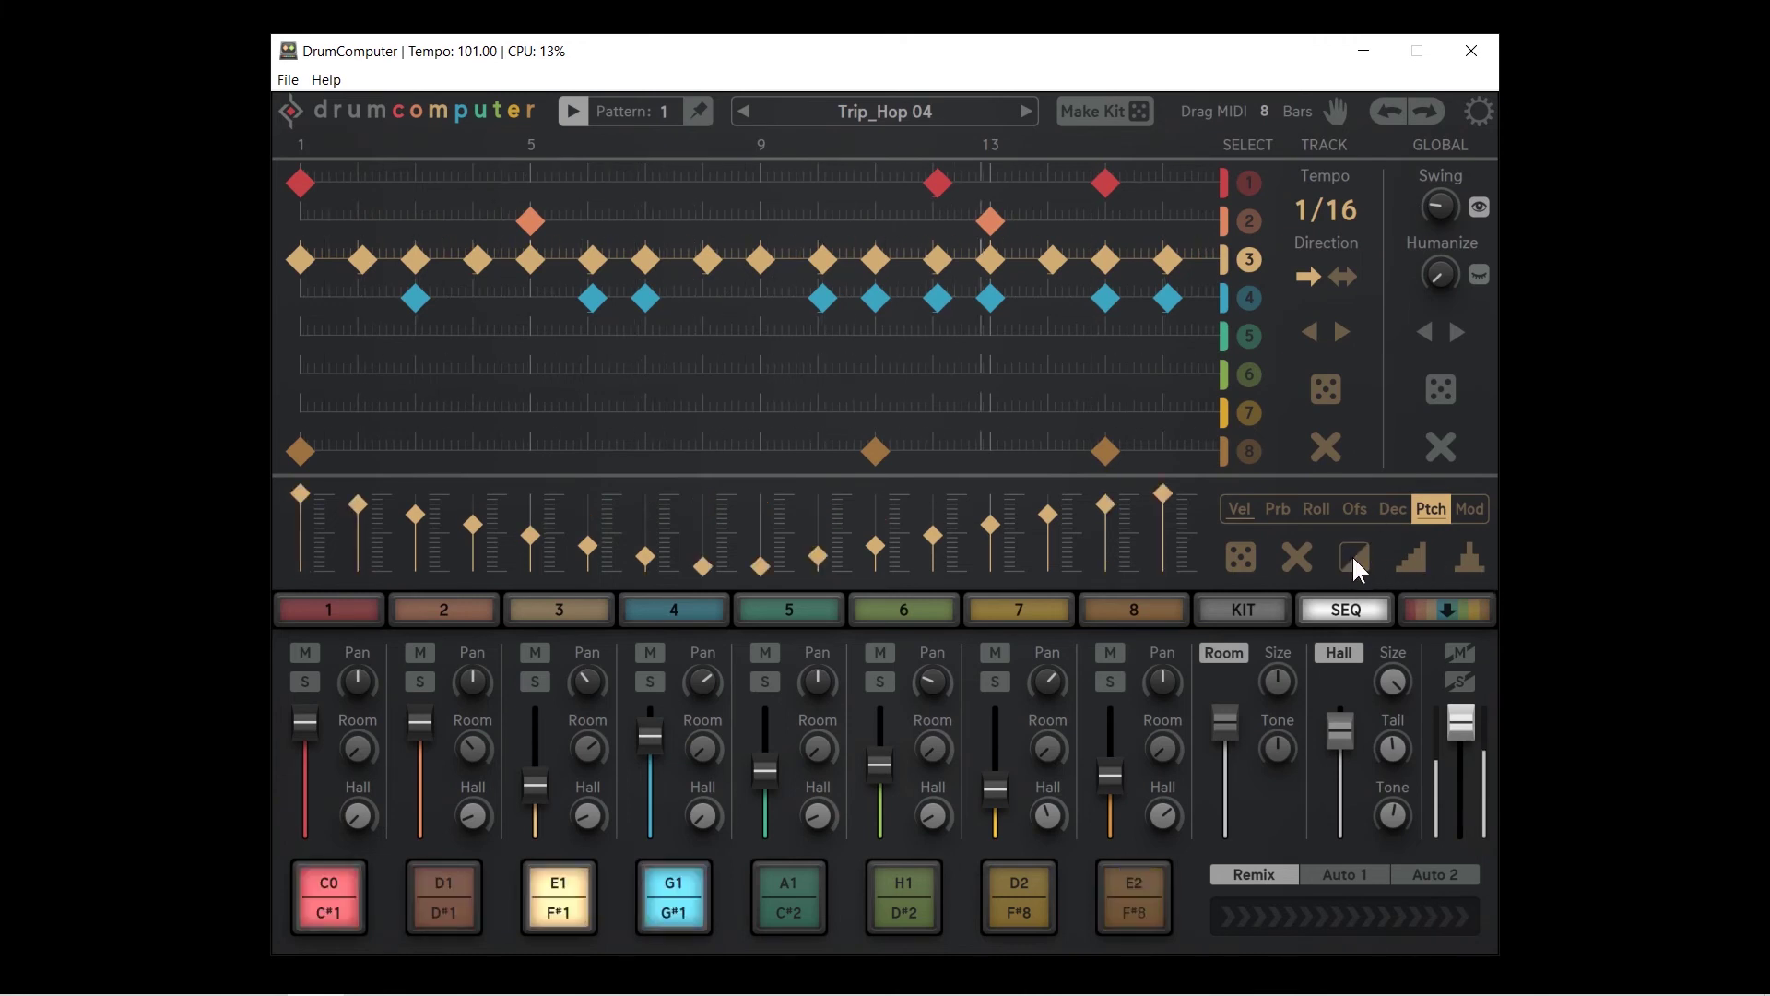
left_click(1297, 557)
Try a freehand pitch sequence on track 3, invert it, redraw a few steps and clear the pitches
left_click_drag(1116, 544, 977, 584)
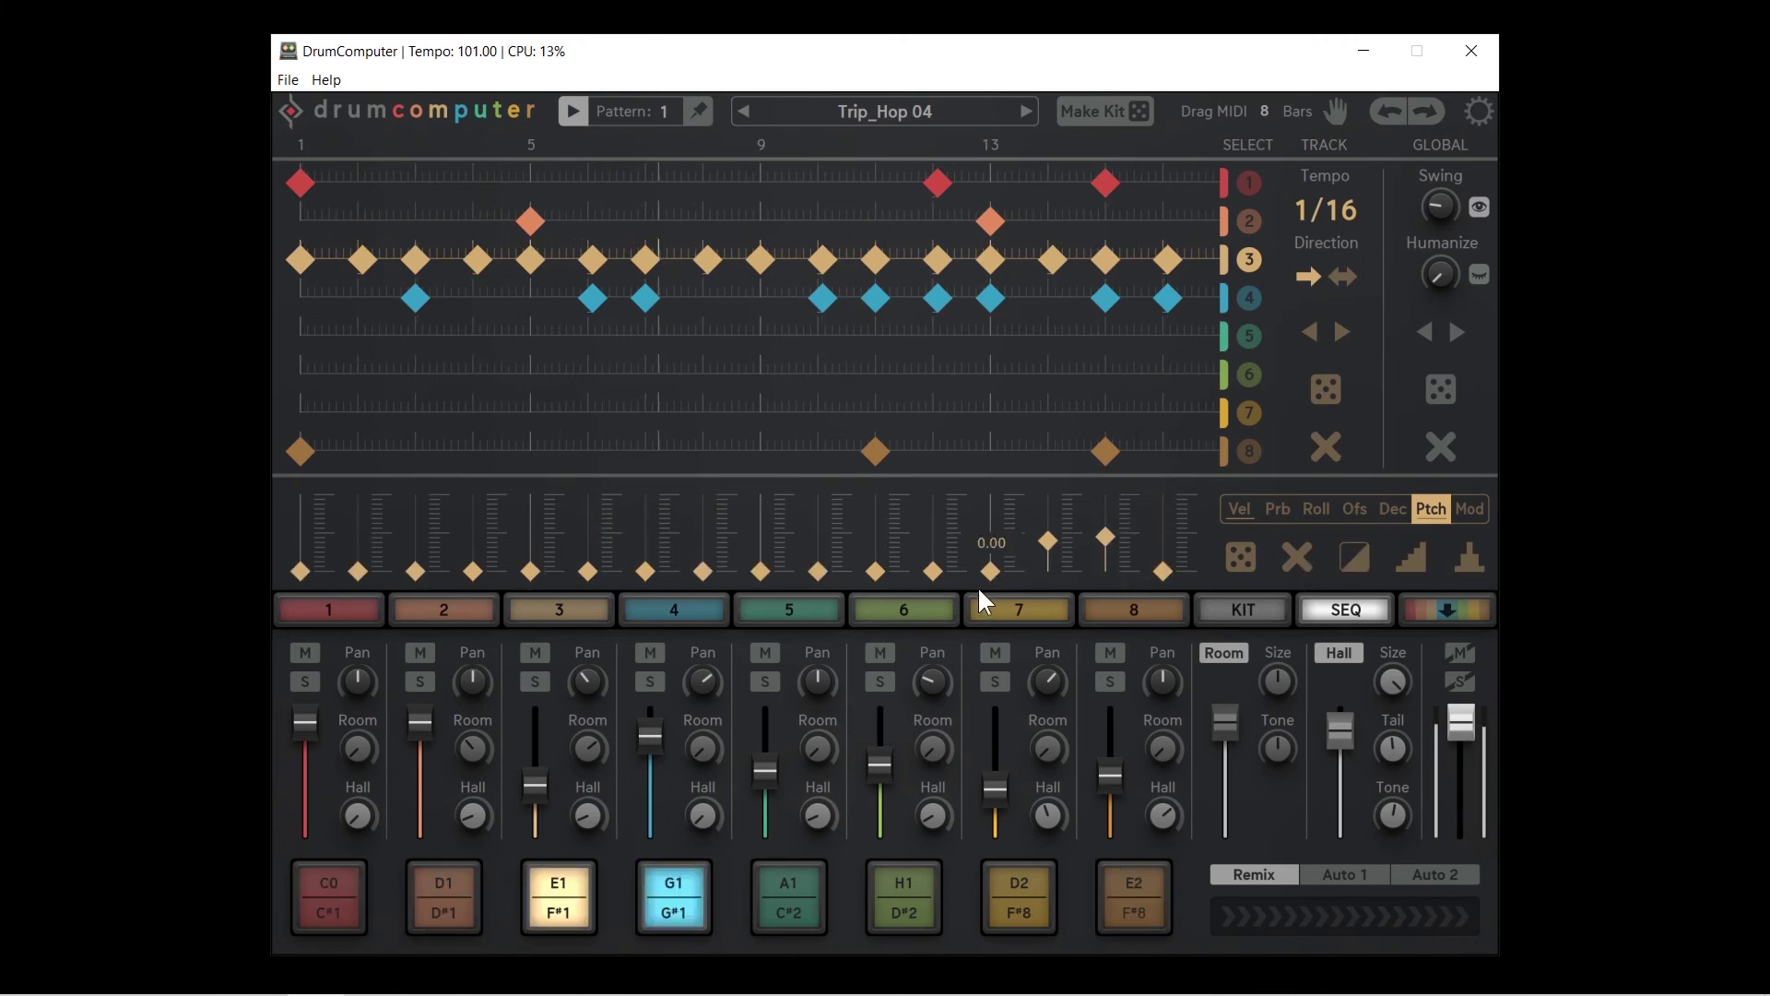
left_click(818, 535)
left_click(761, 539)
left_click(472, 551)
left_click(357, 544)
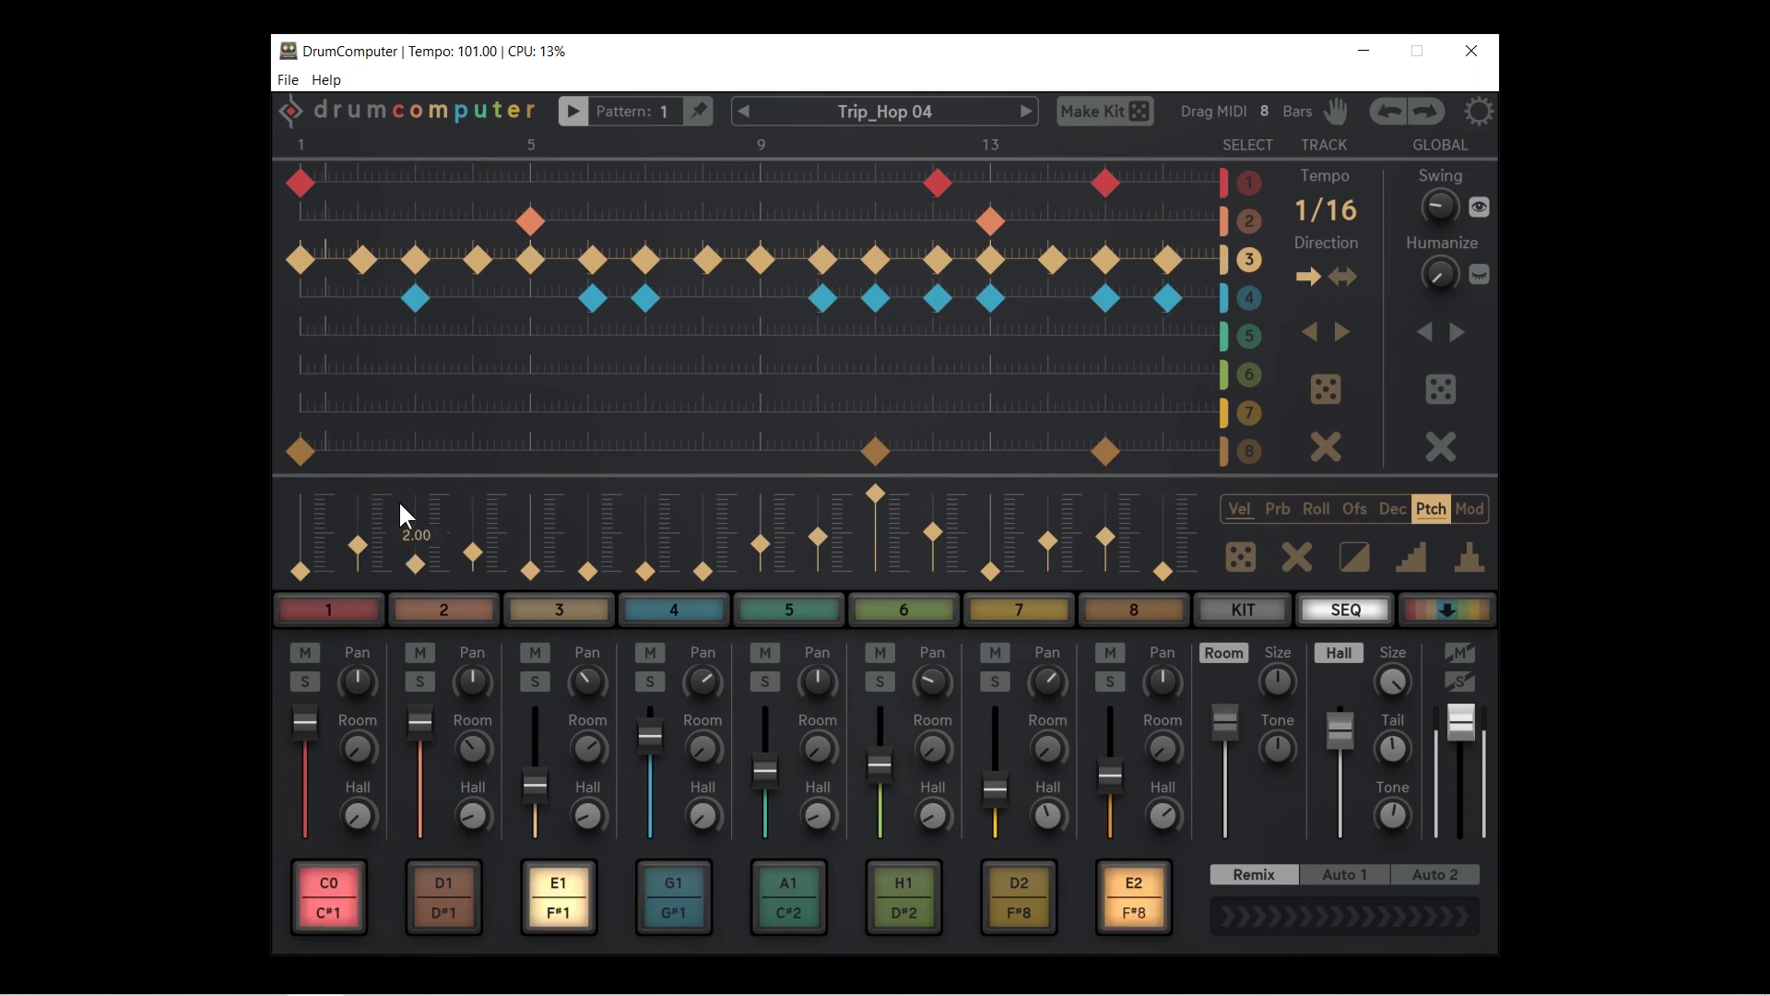
left_click(1348, 555)
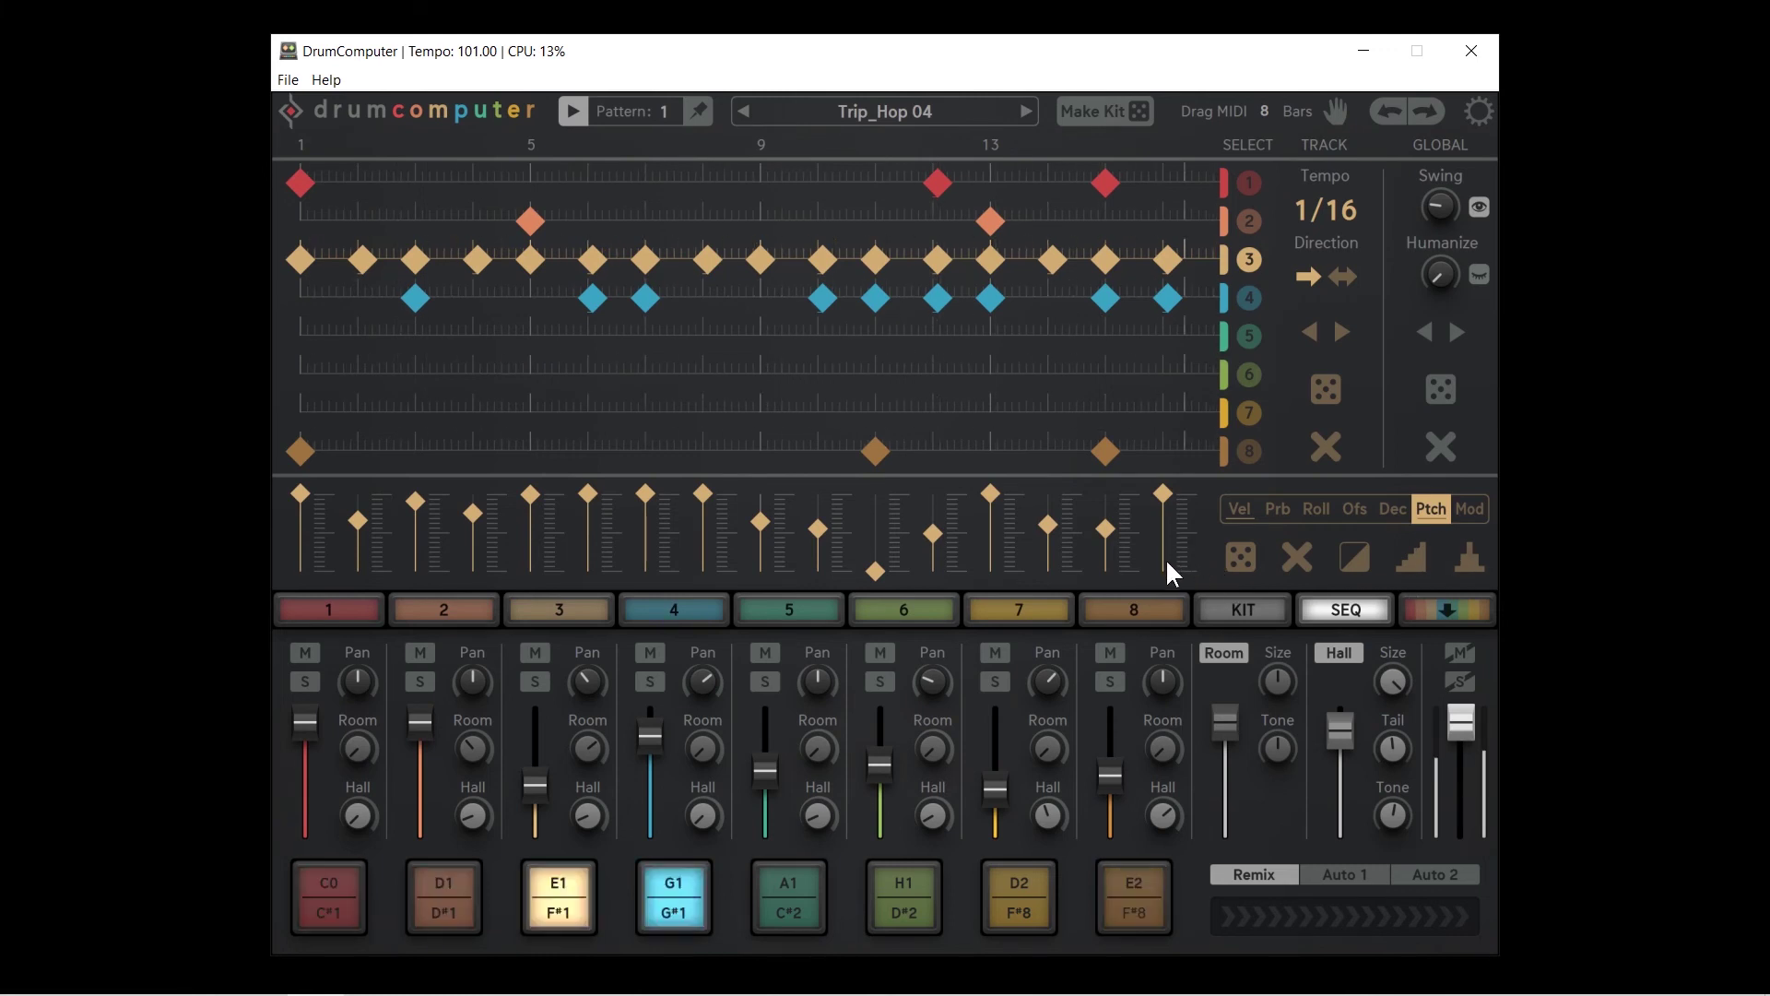
left_click(1105, 512)
left_click_drag(1106, 521, 991, 556)
left_click(1298, 553)
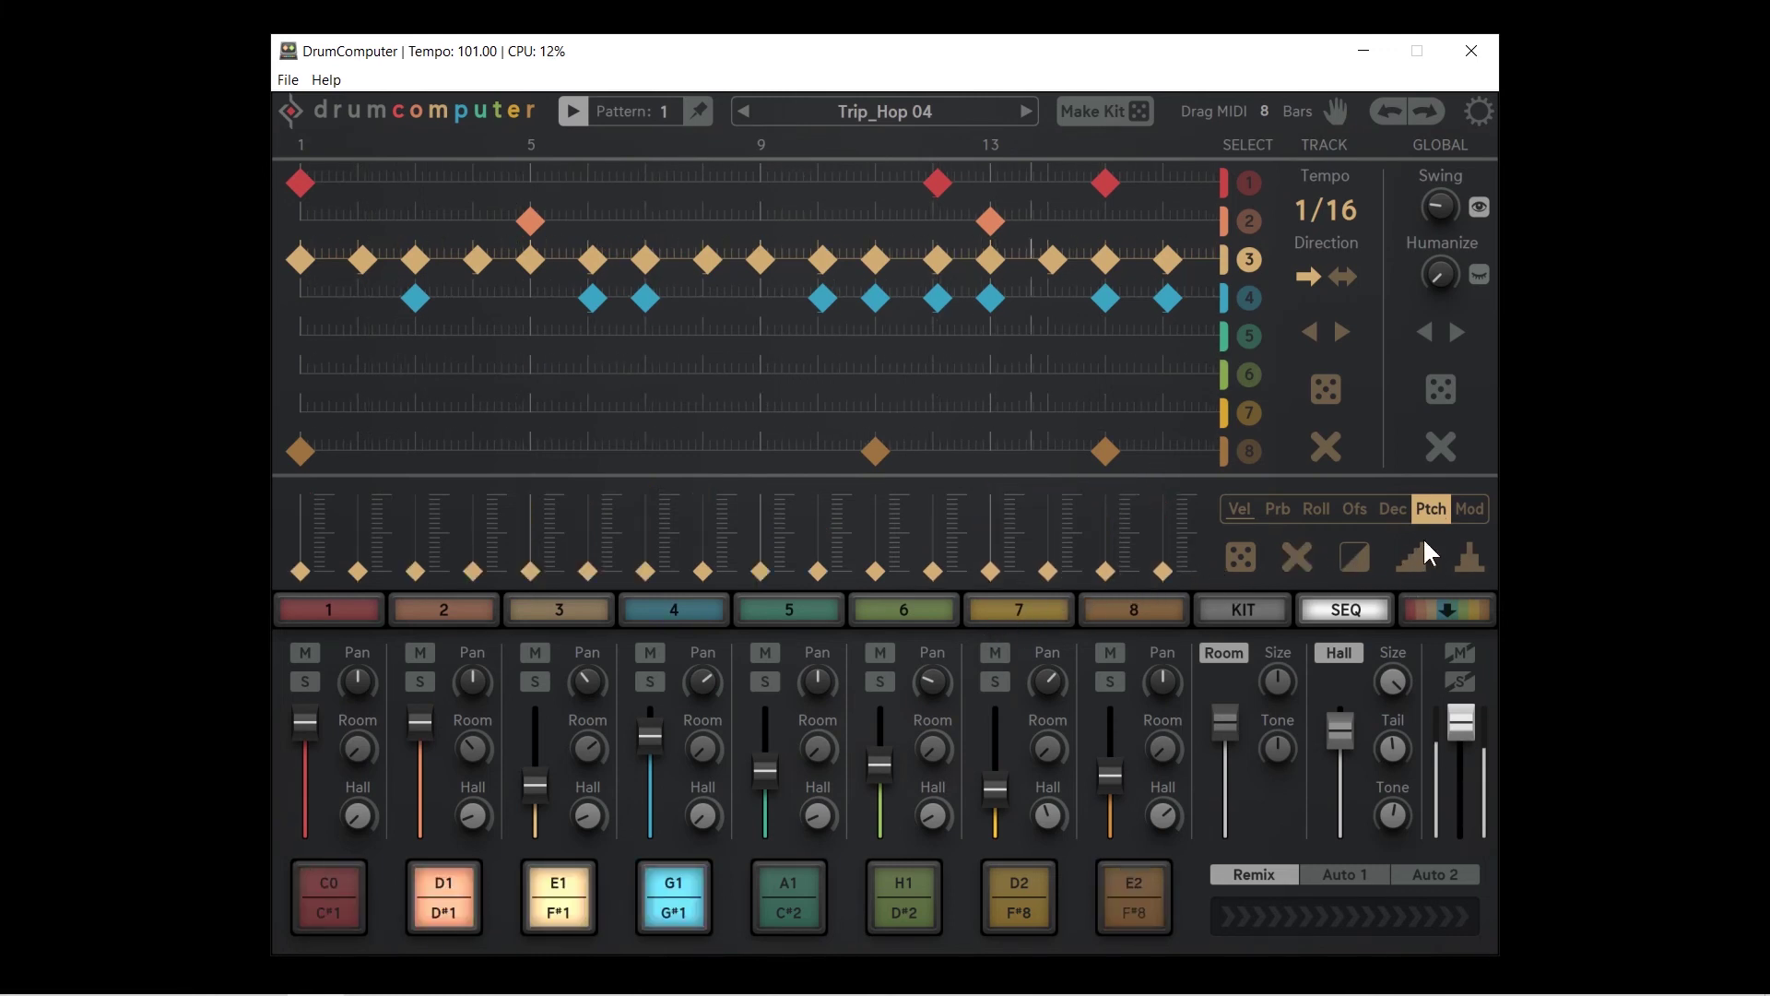
Apply a rising ramp to track 3's per-step Mod values
left_click(1469, 511)
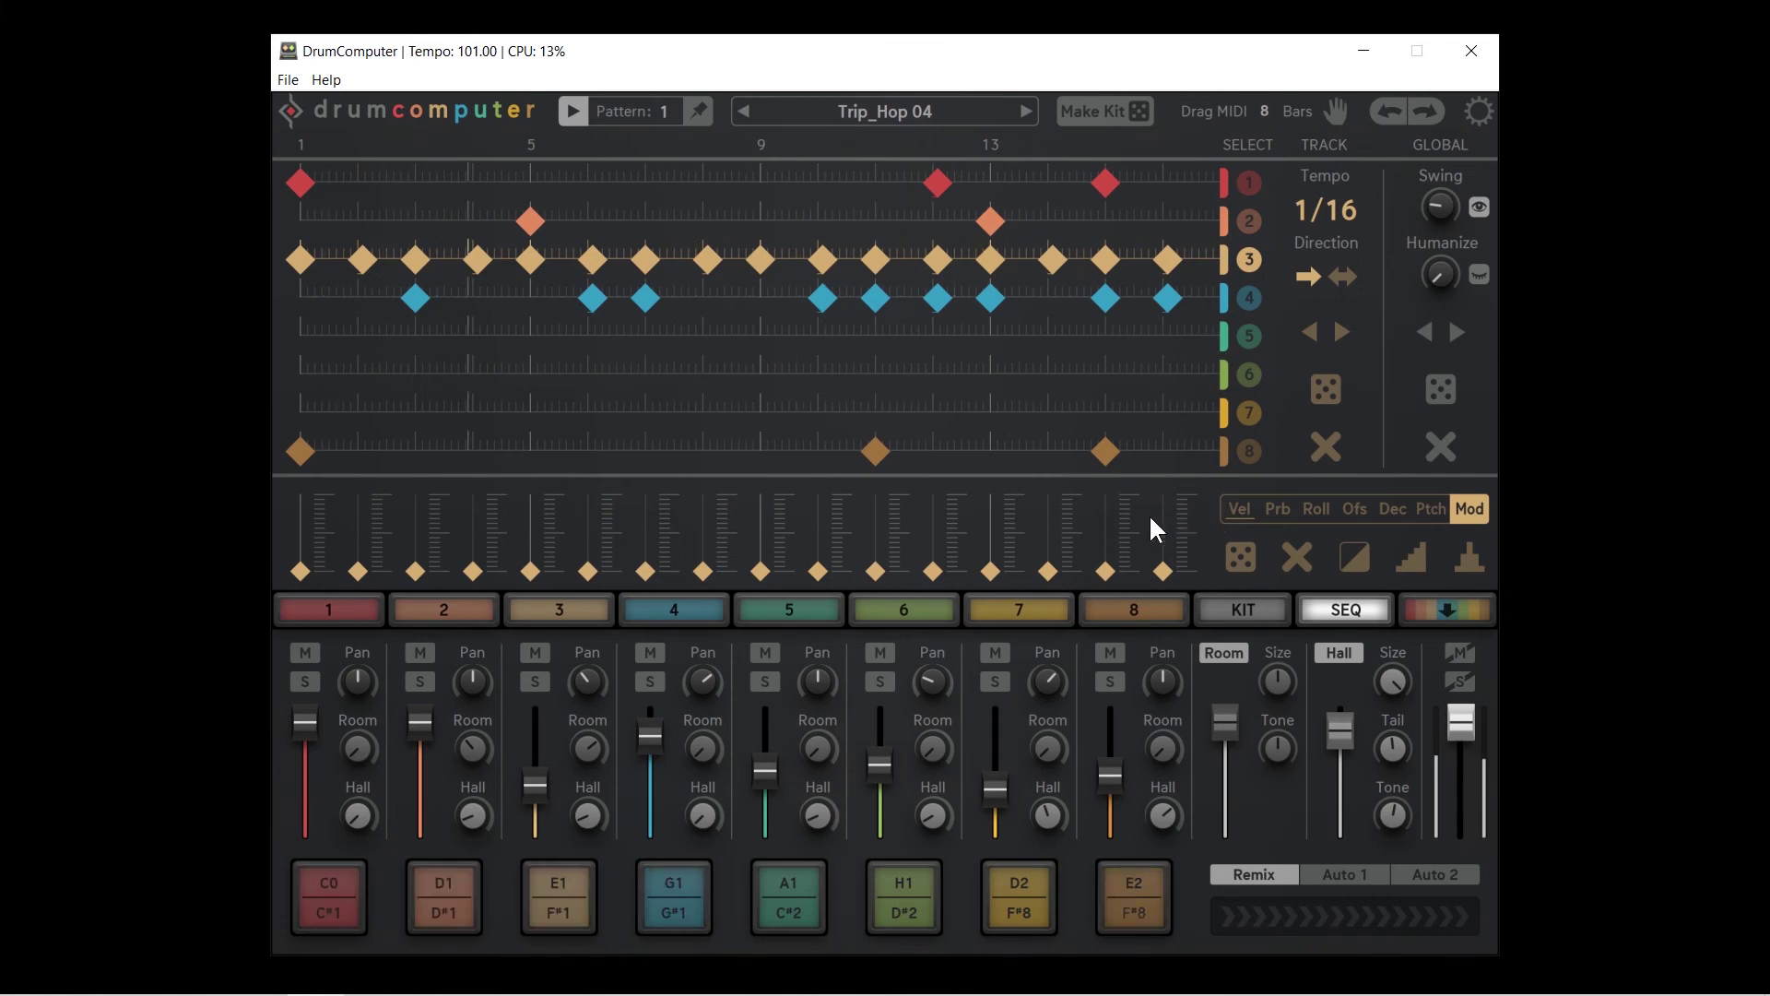
left_click(1405, 562)
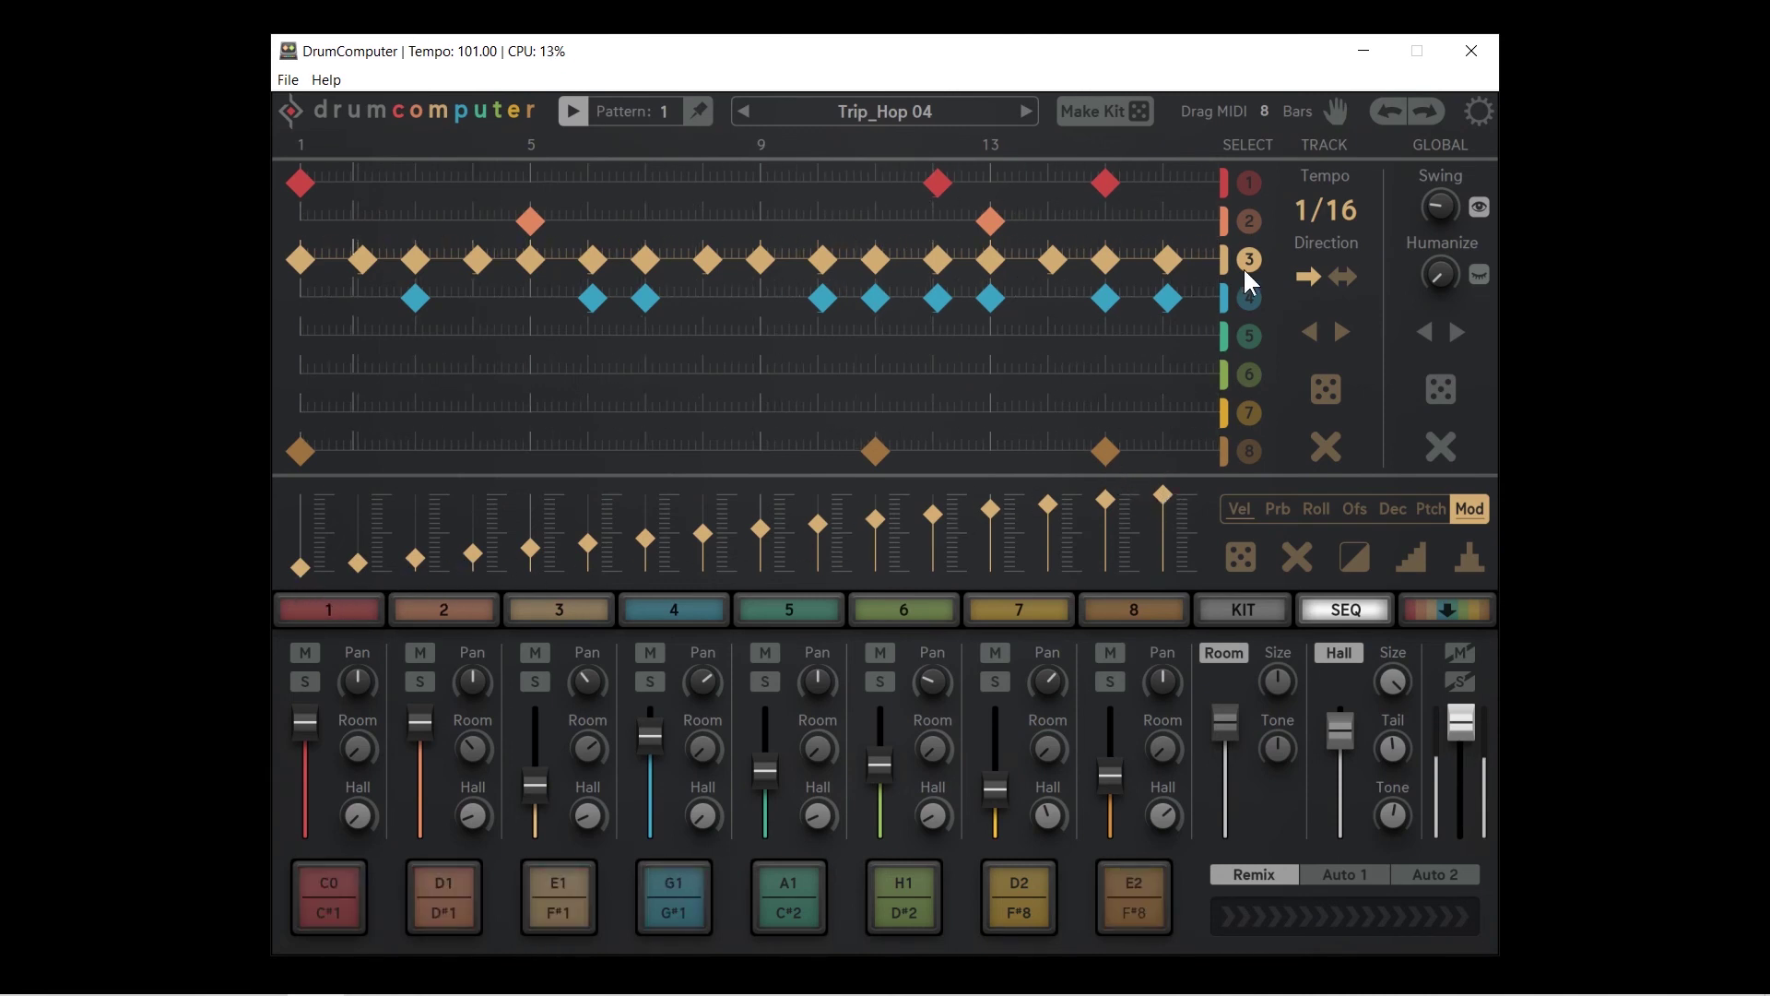
In track 3's sound settings, change the Mixer Level modulation source from Velocity to Seq 3 (Mod)
left_click(568, 614)
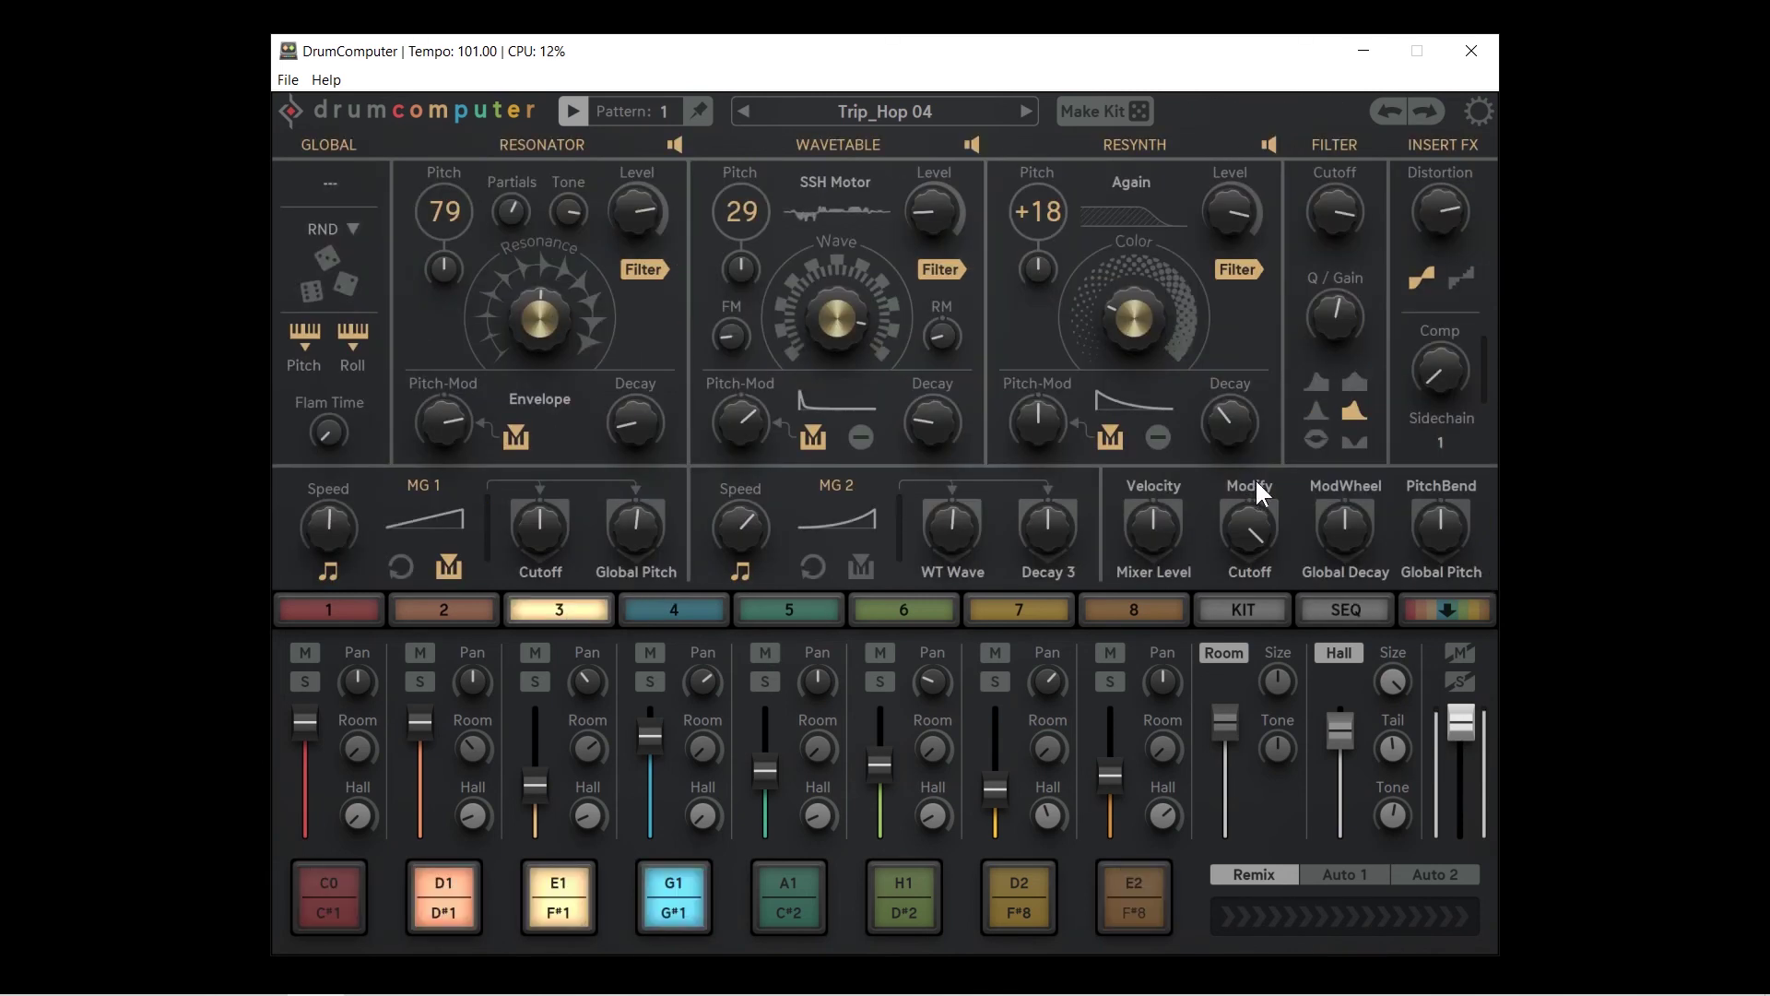
left_click(1161, 495)
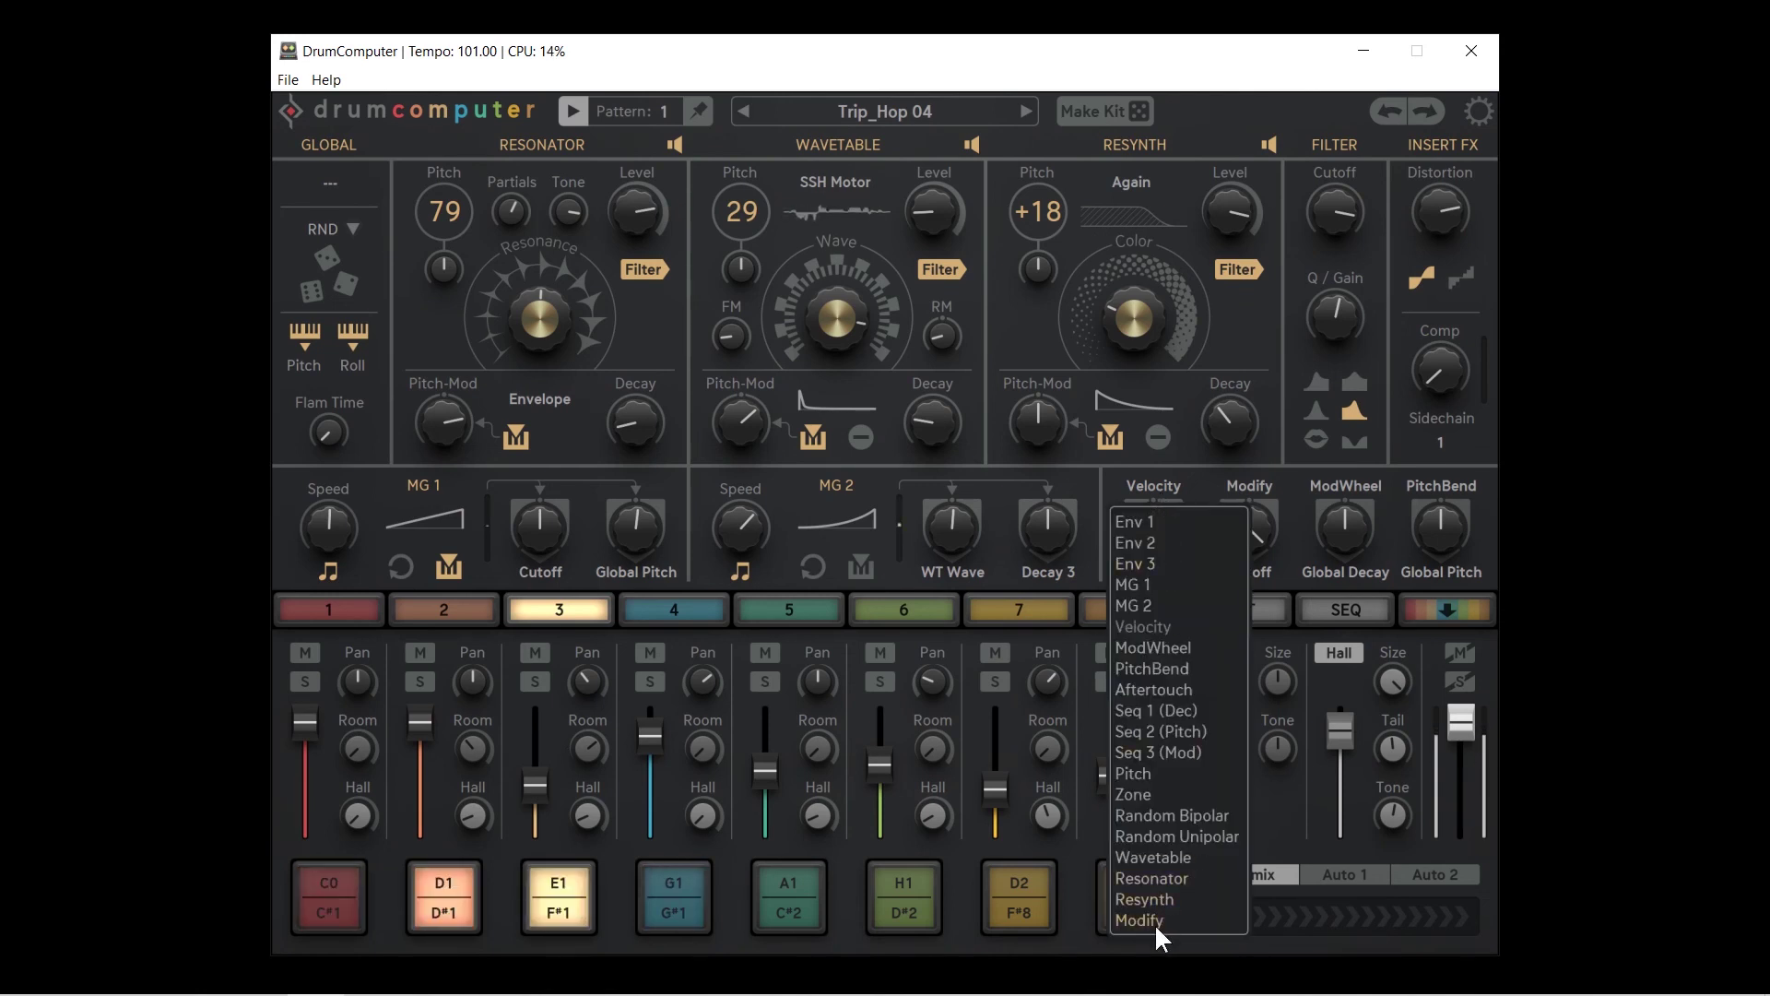
left_click(1182, 753)
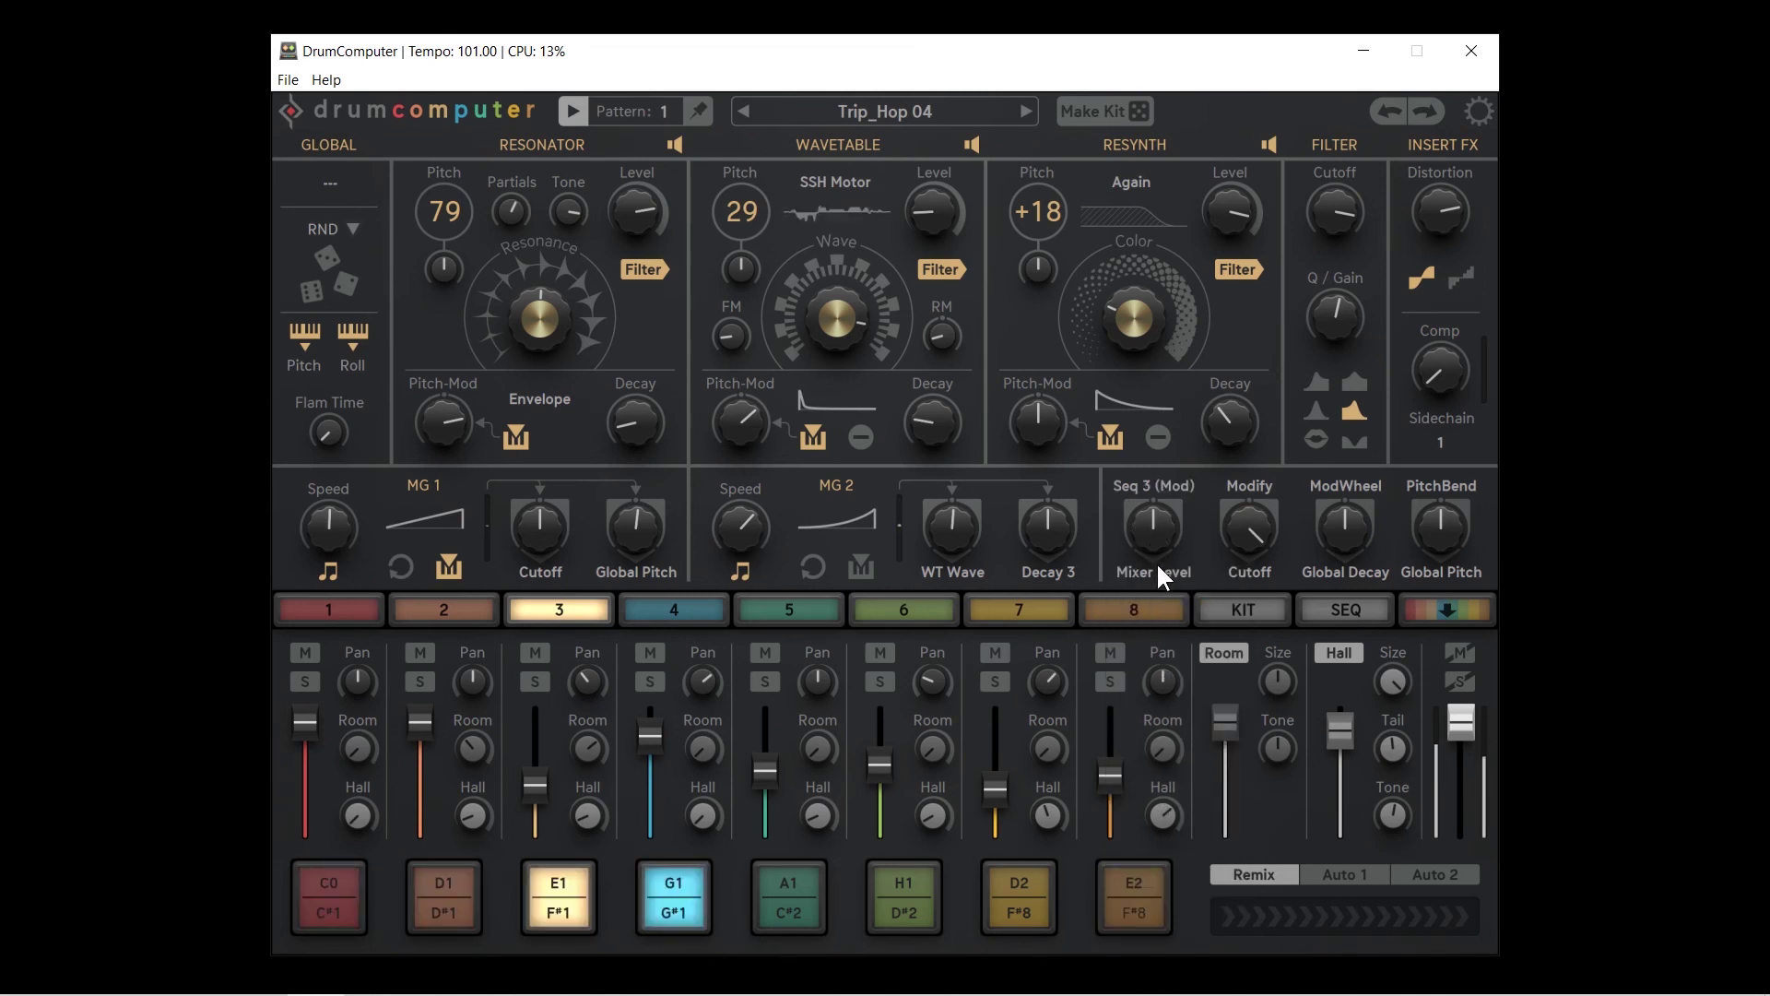
Route track 3's Seq 3 (Mod) source to Cutoff, with a lowered filter cutoff and the modulation amount at maximum
left_click(1158, 569)
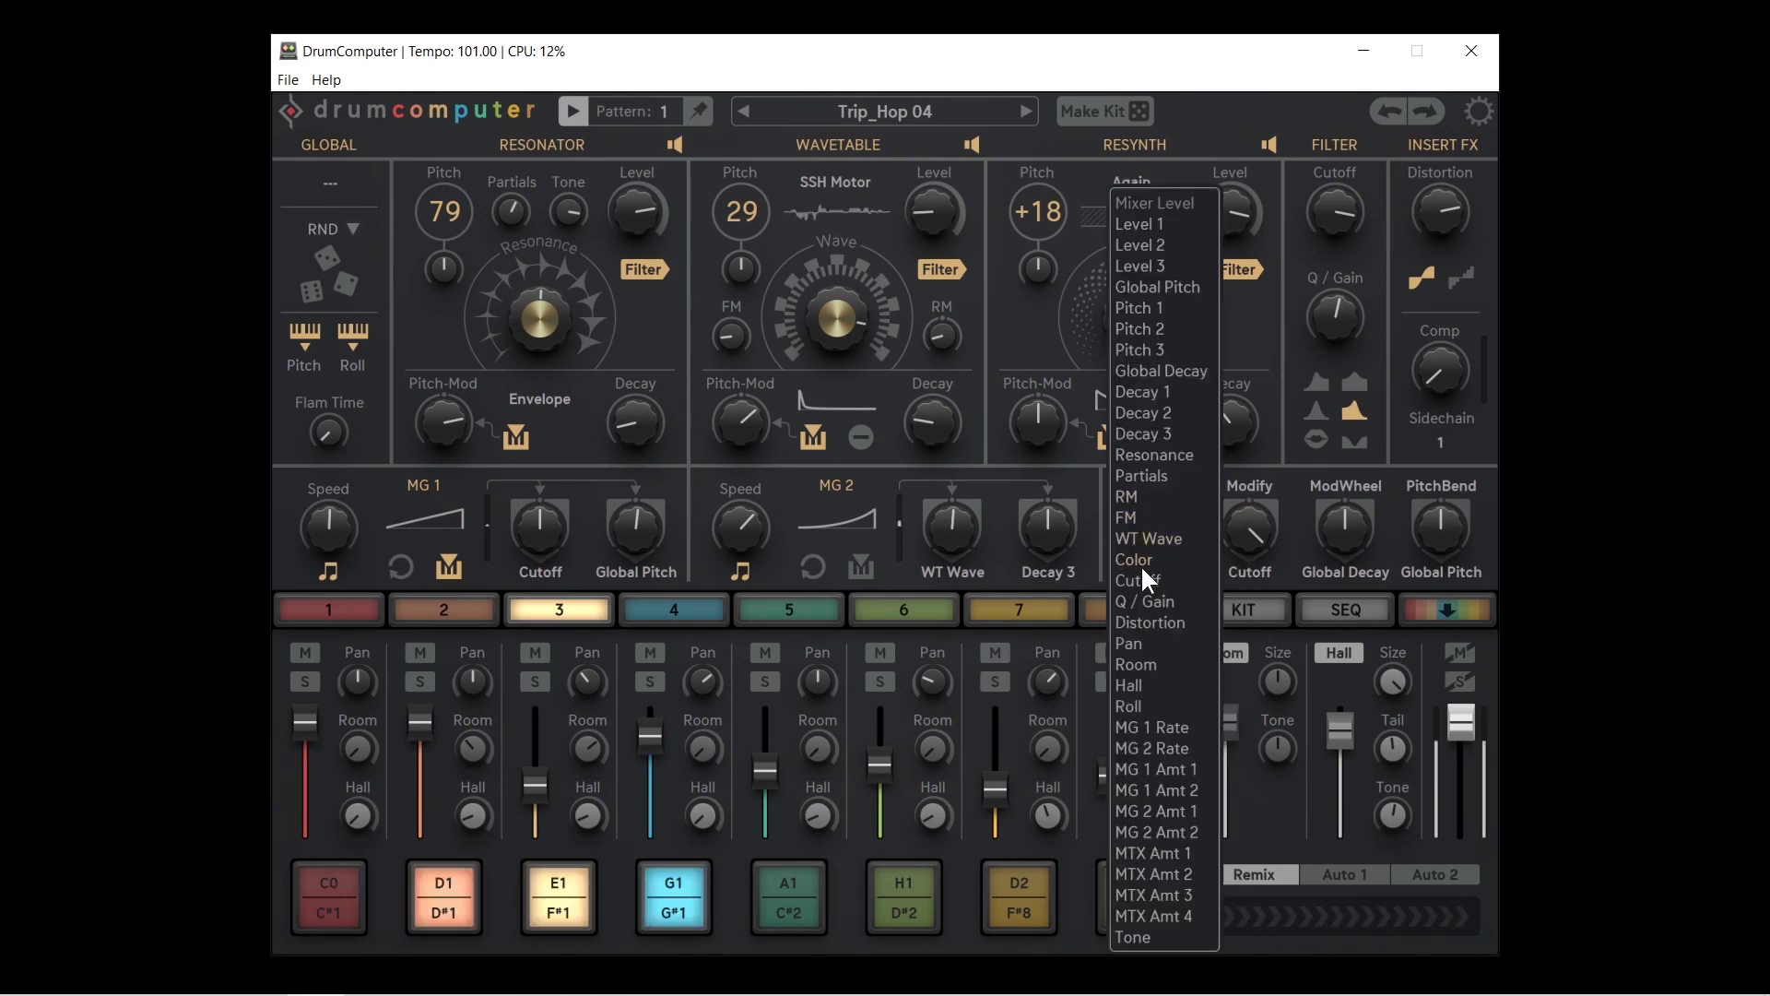
left_click(1142, 577)
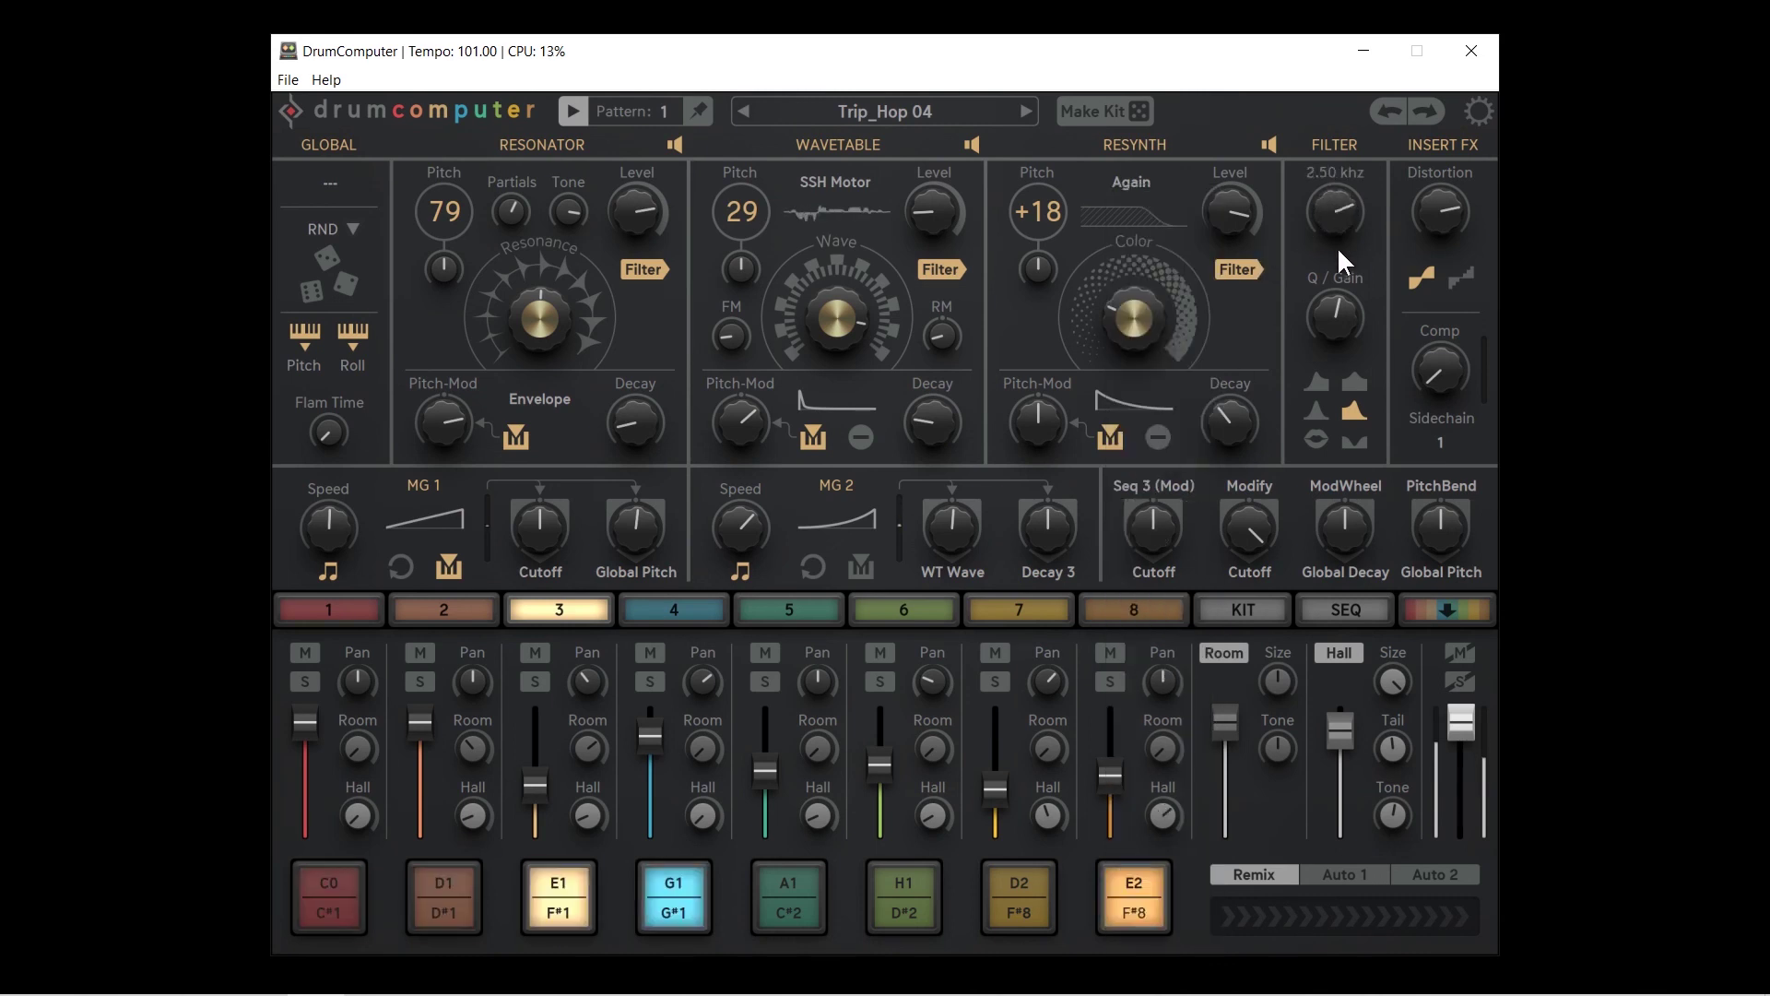
left_click_drag(1337, 246, 1339, 344)
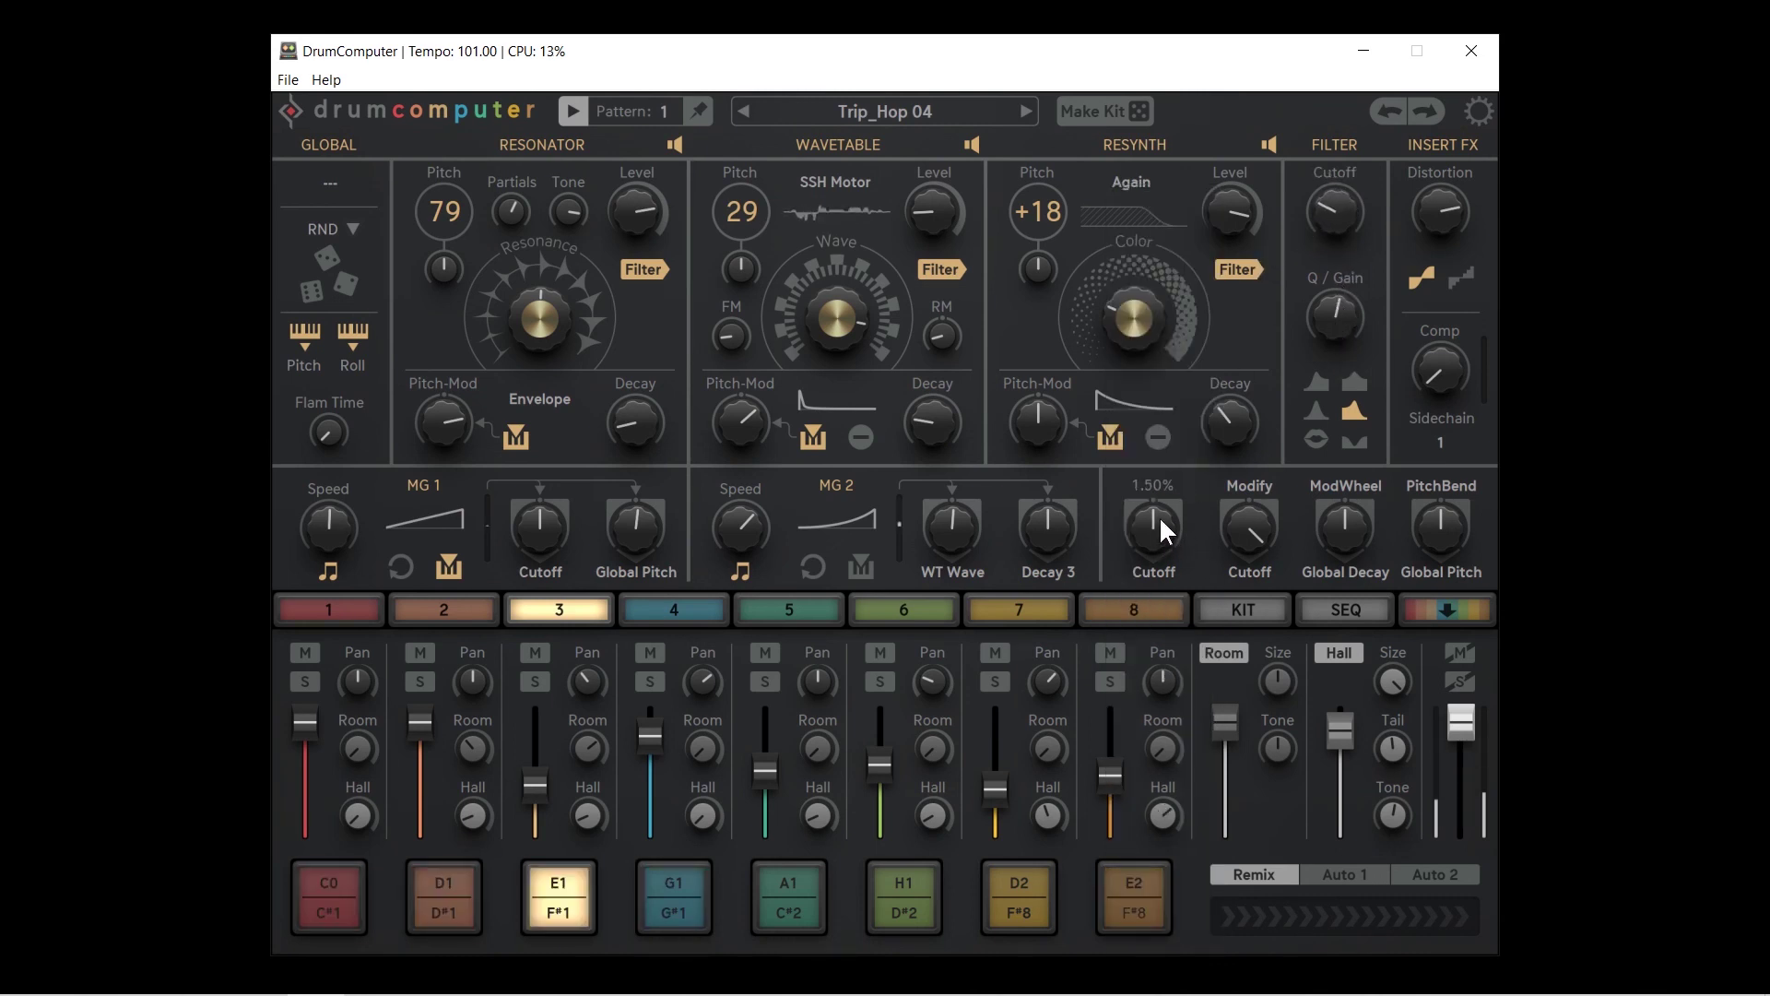
left_click_drag(1151, 480, 1134, 397)
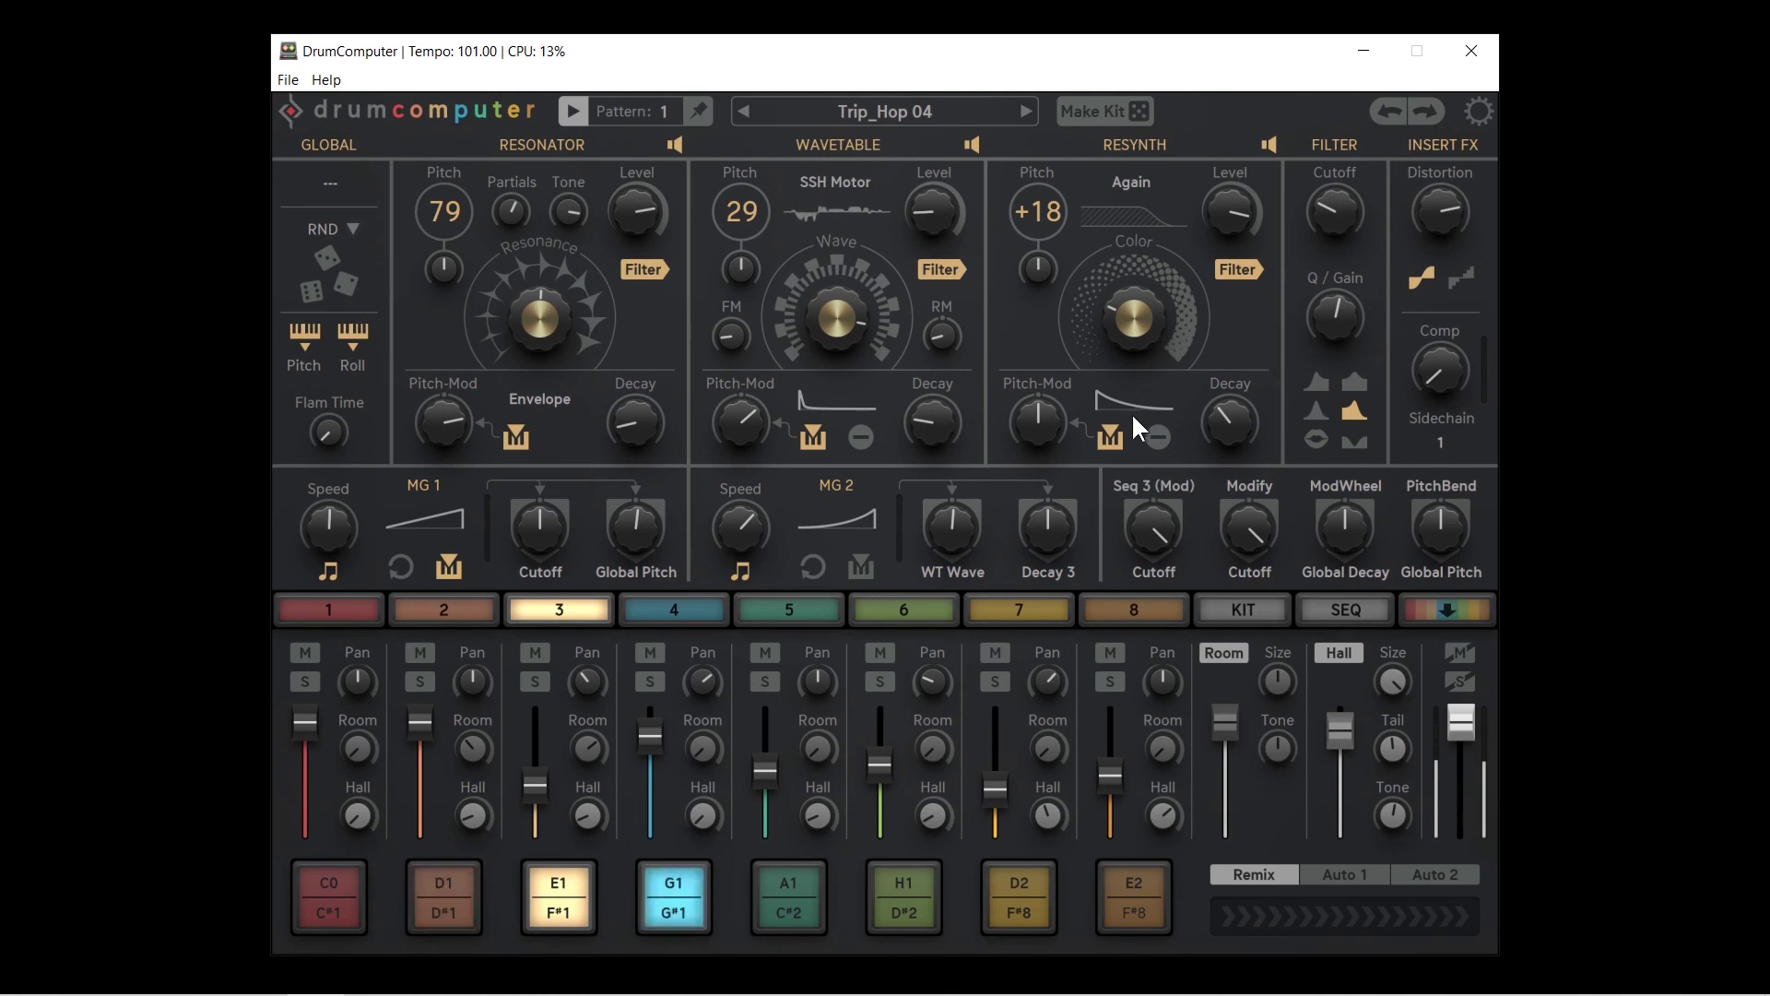
Check track 3's Mod ramp in the sequencer and raise the track's filter Q / Gain to about 15.32 dB
left_click(1345, 610)
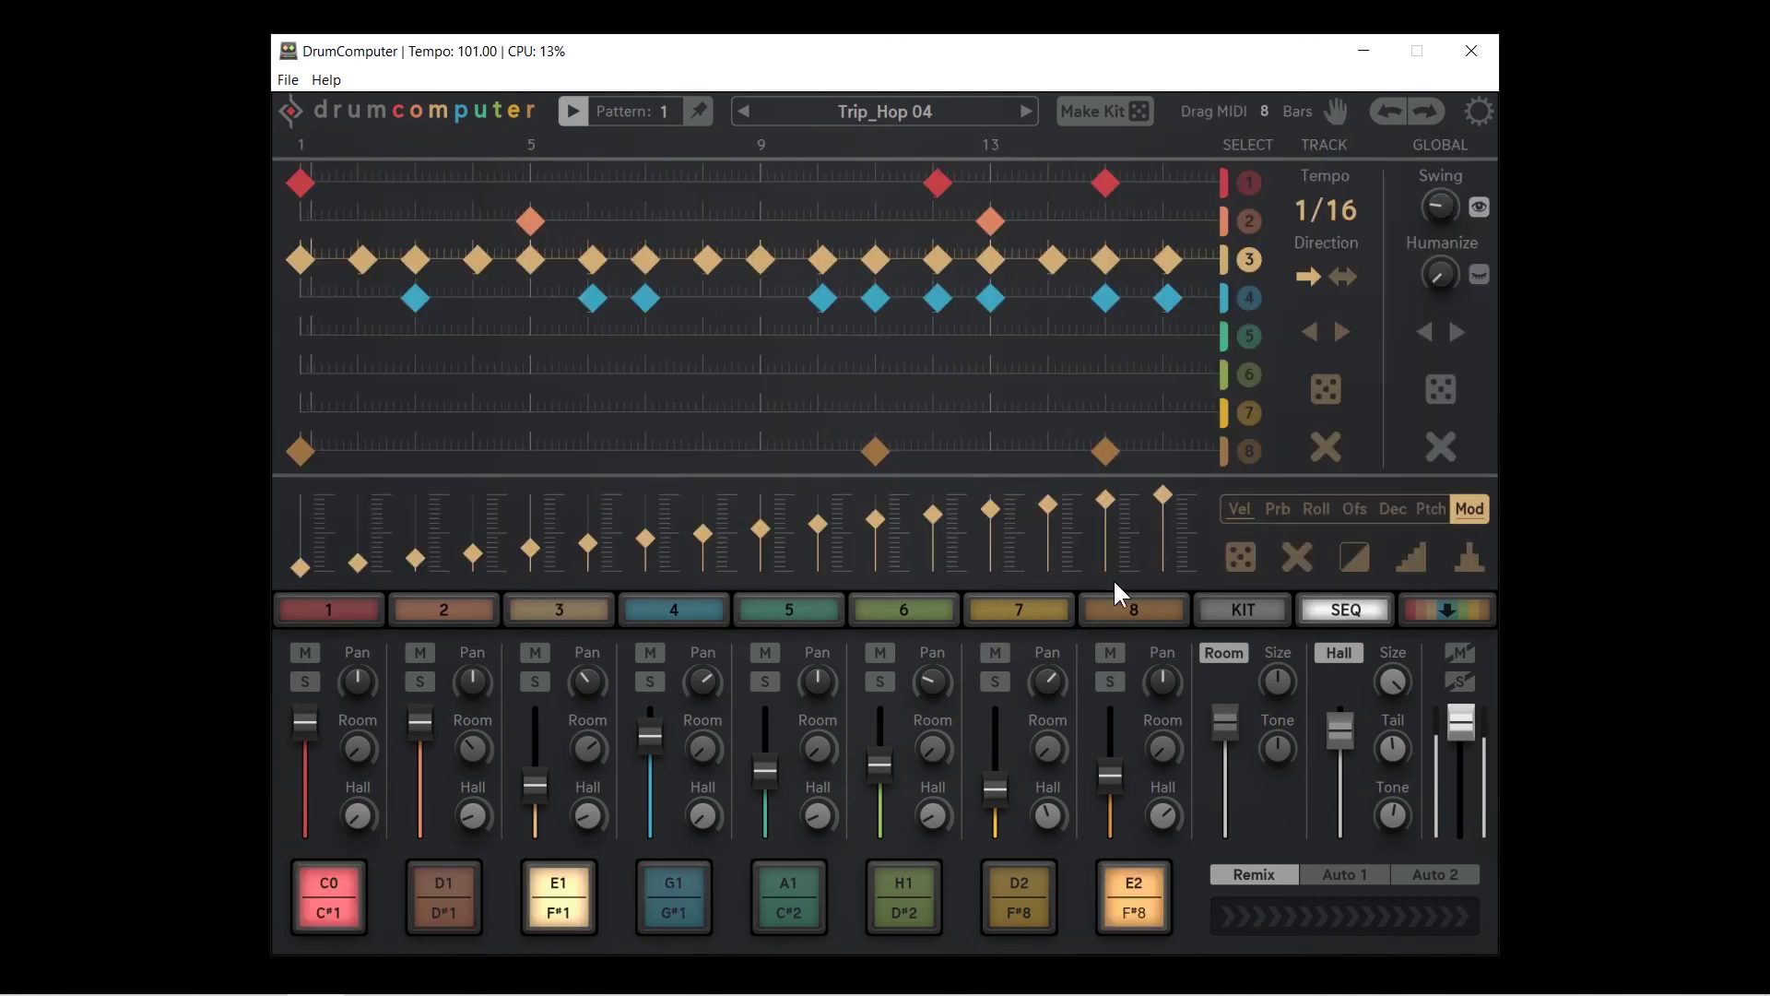
left_click(562, 610)
left_click_drag(1330, 297, 1310, 223)
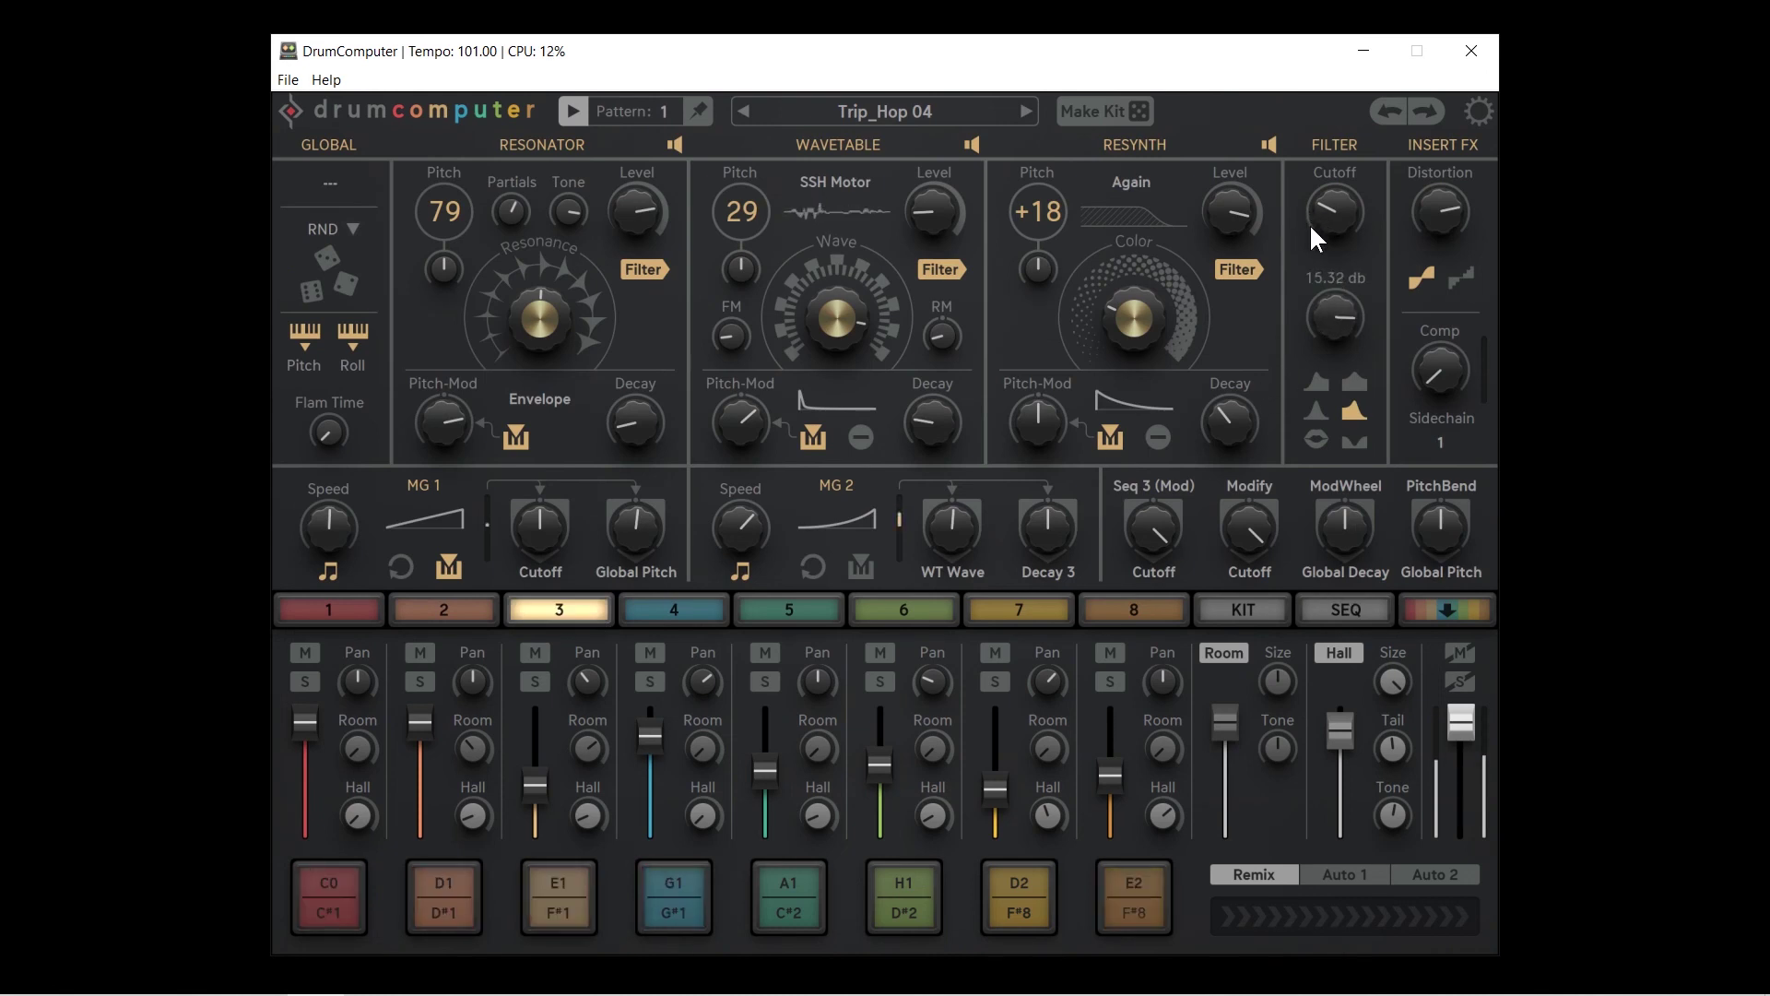
Change the Seq 3 (Mod) target on track 3 to Pitch 3 and open the filter cutoff fully
left_click(1154, 573)
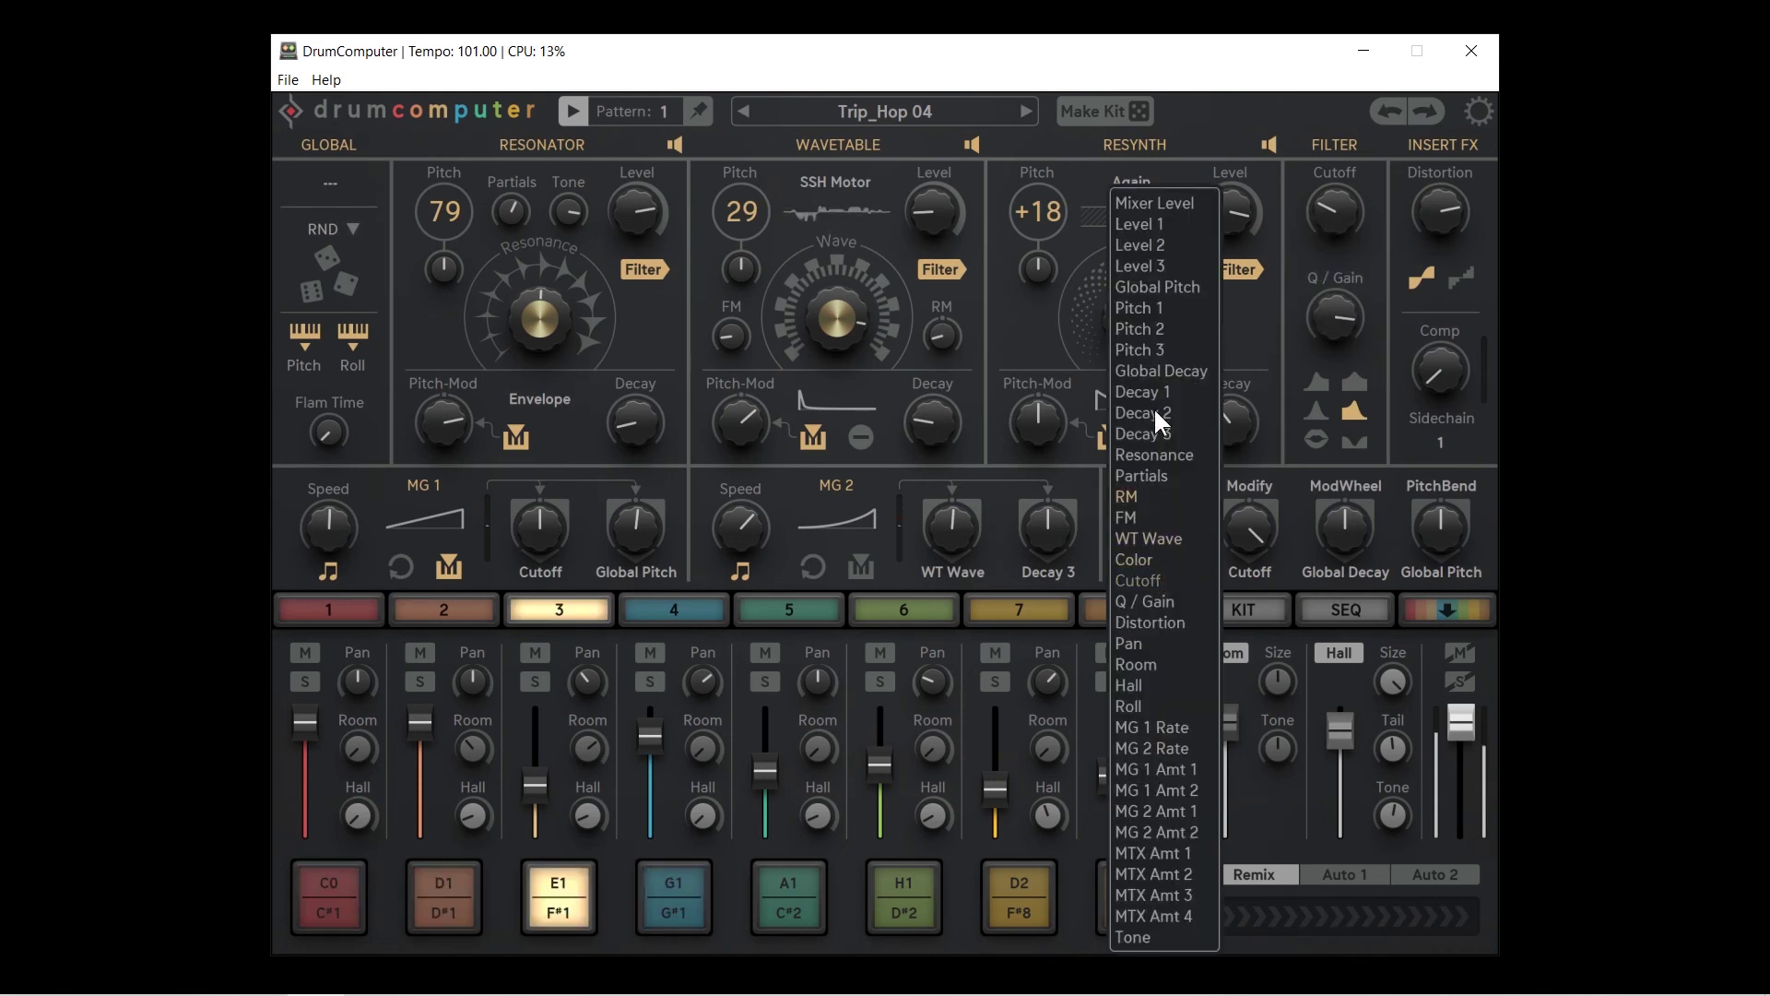
left_click(1155, 351)
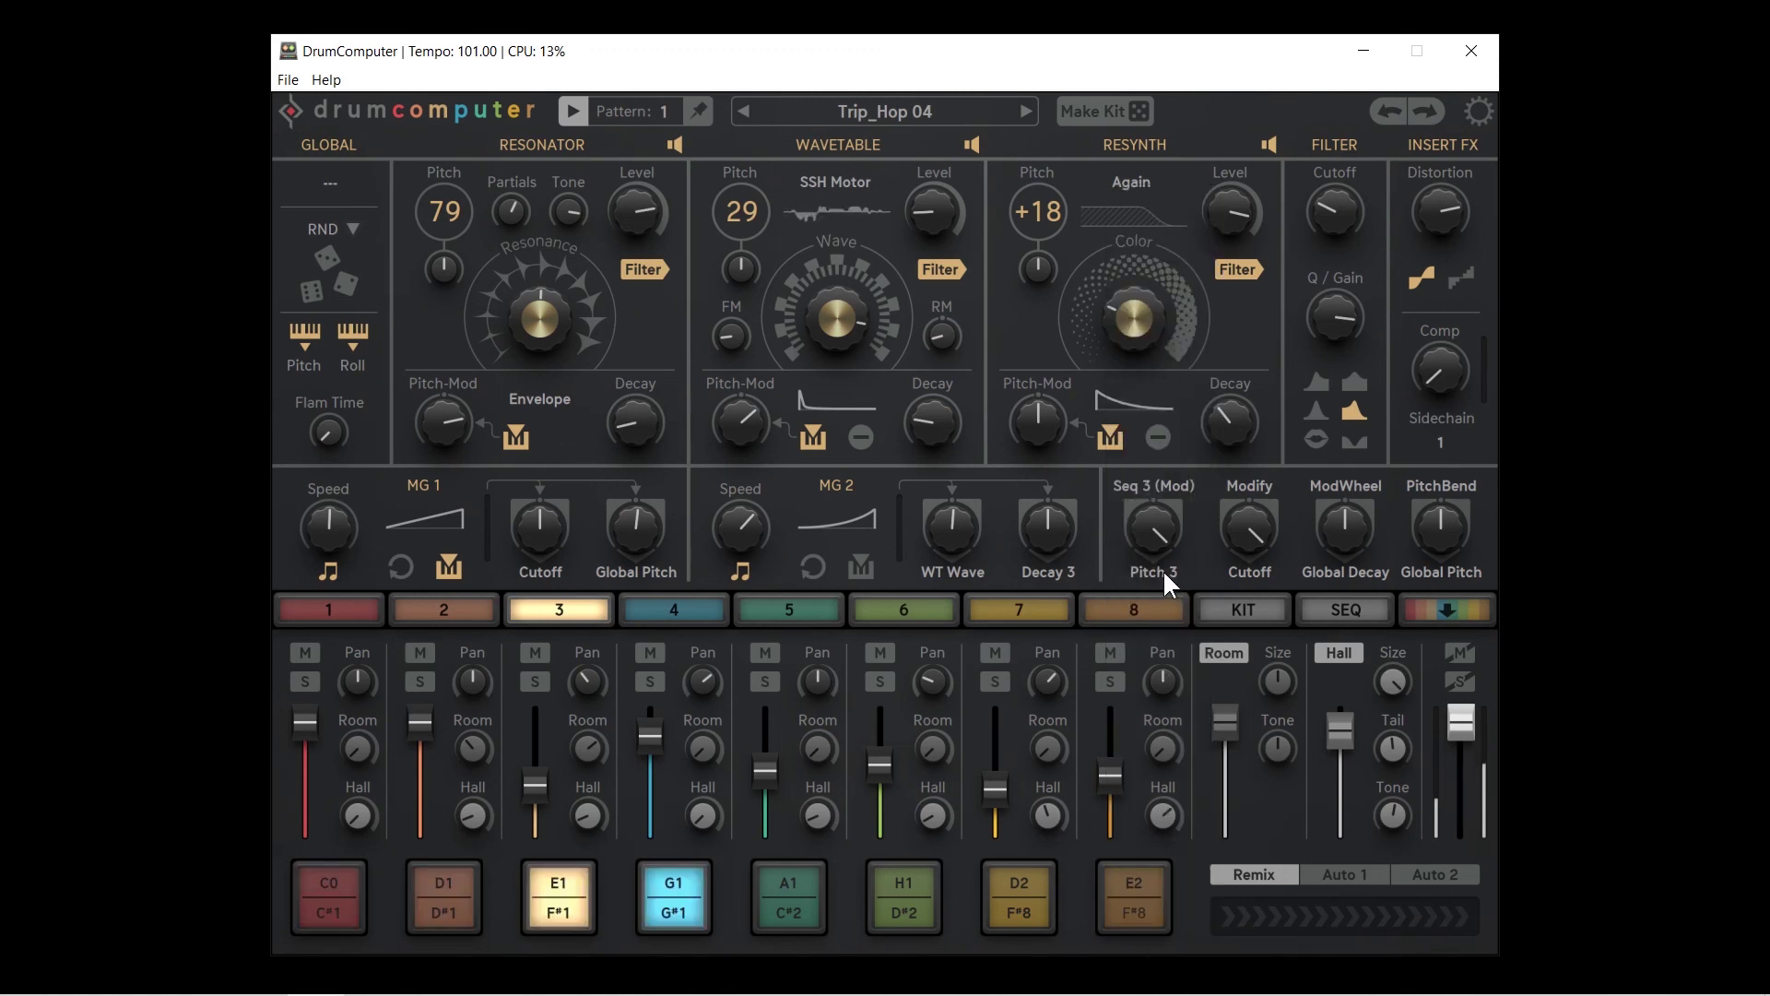
left_click_drag(1331, 221, 1330, 69)
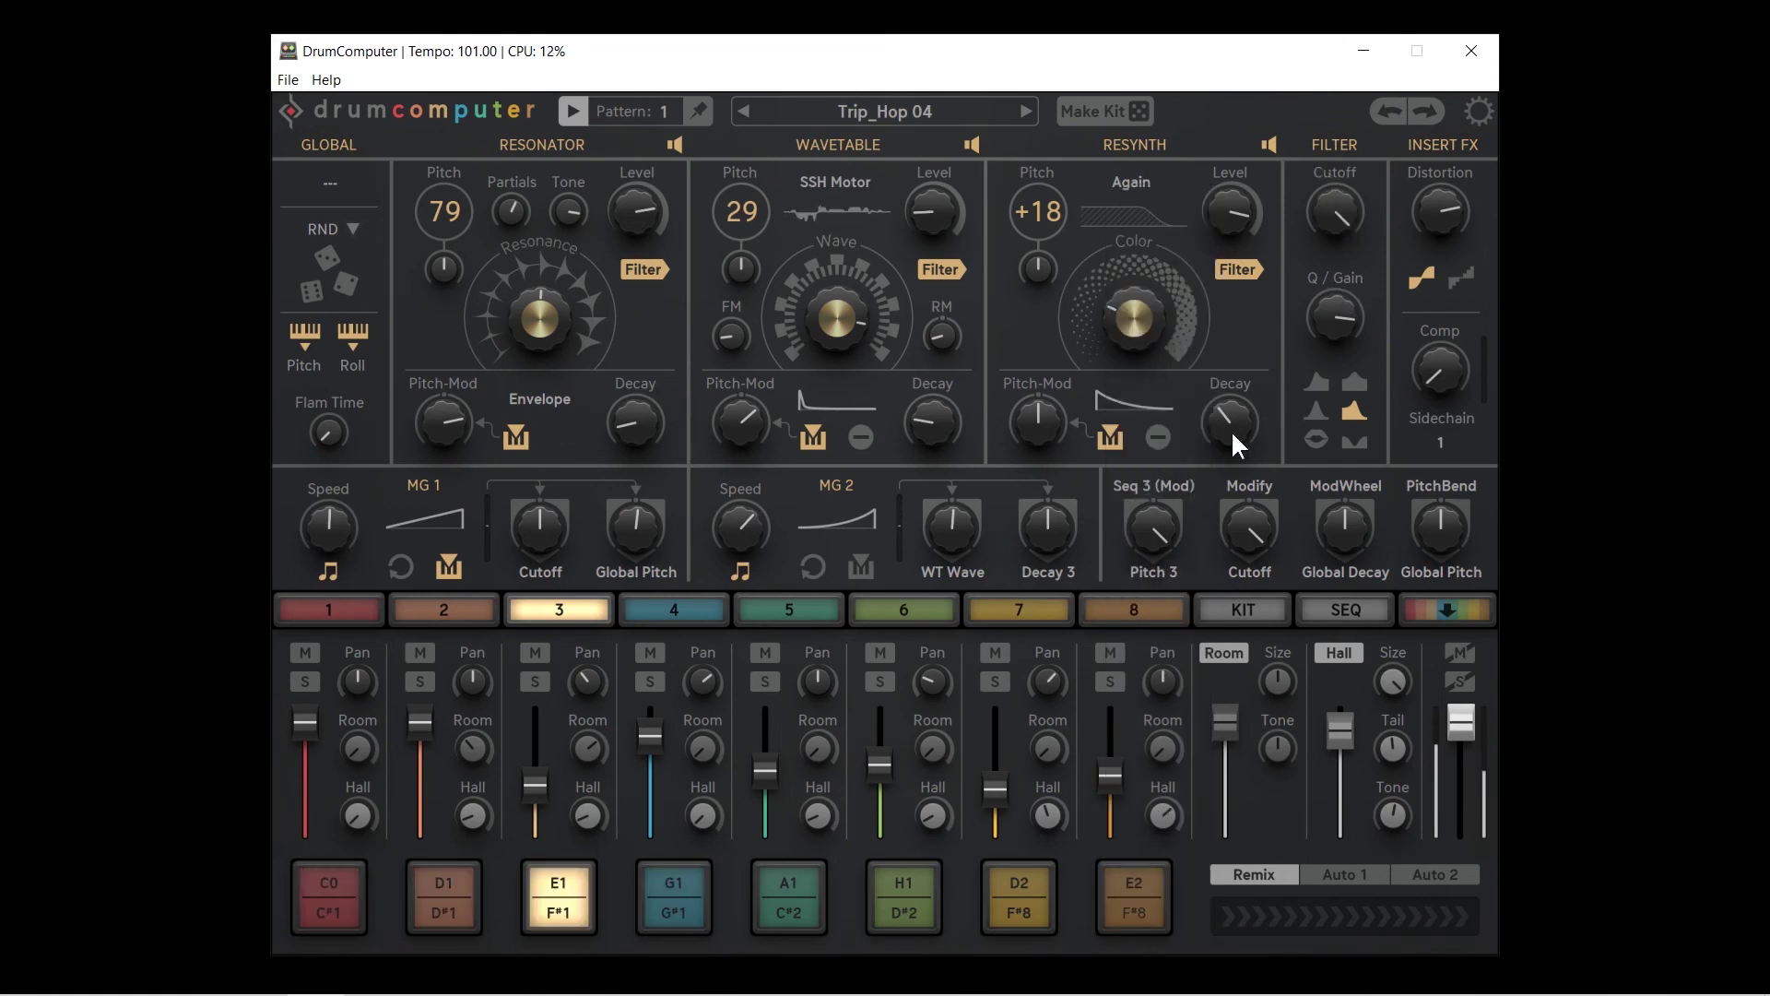
Try Decay 2 as track 3's Seq 3 (Mod) target and settle on Decay 3
left_click(1160, 566)
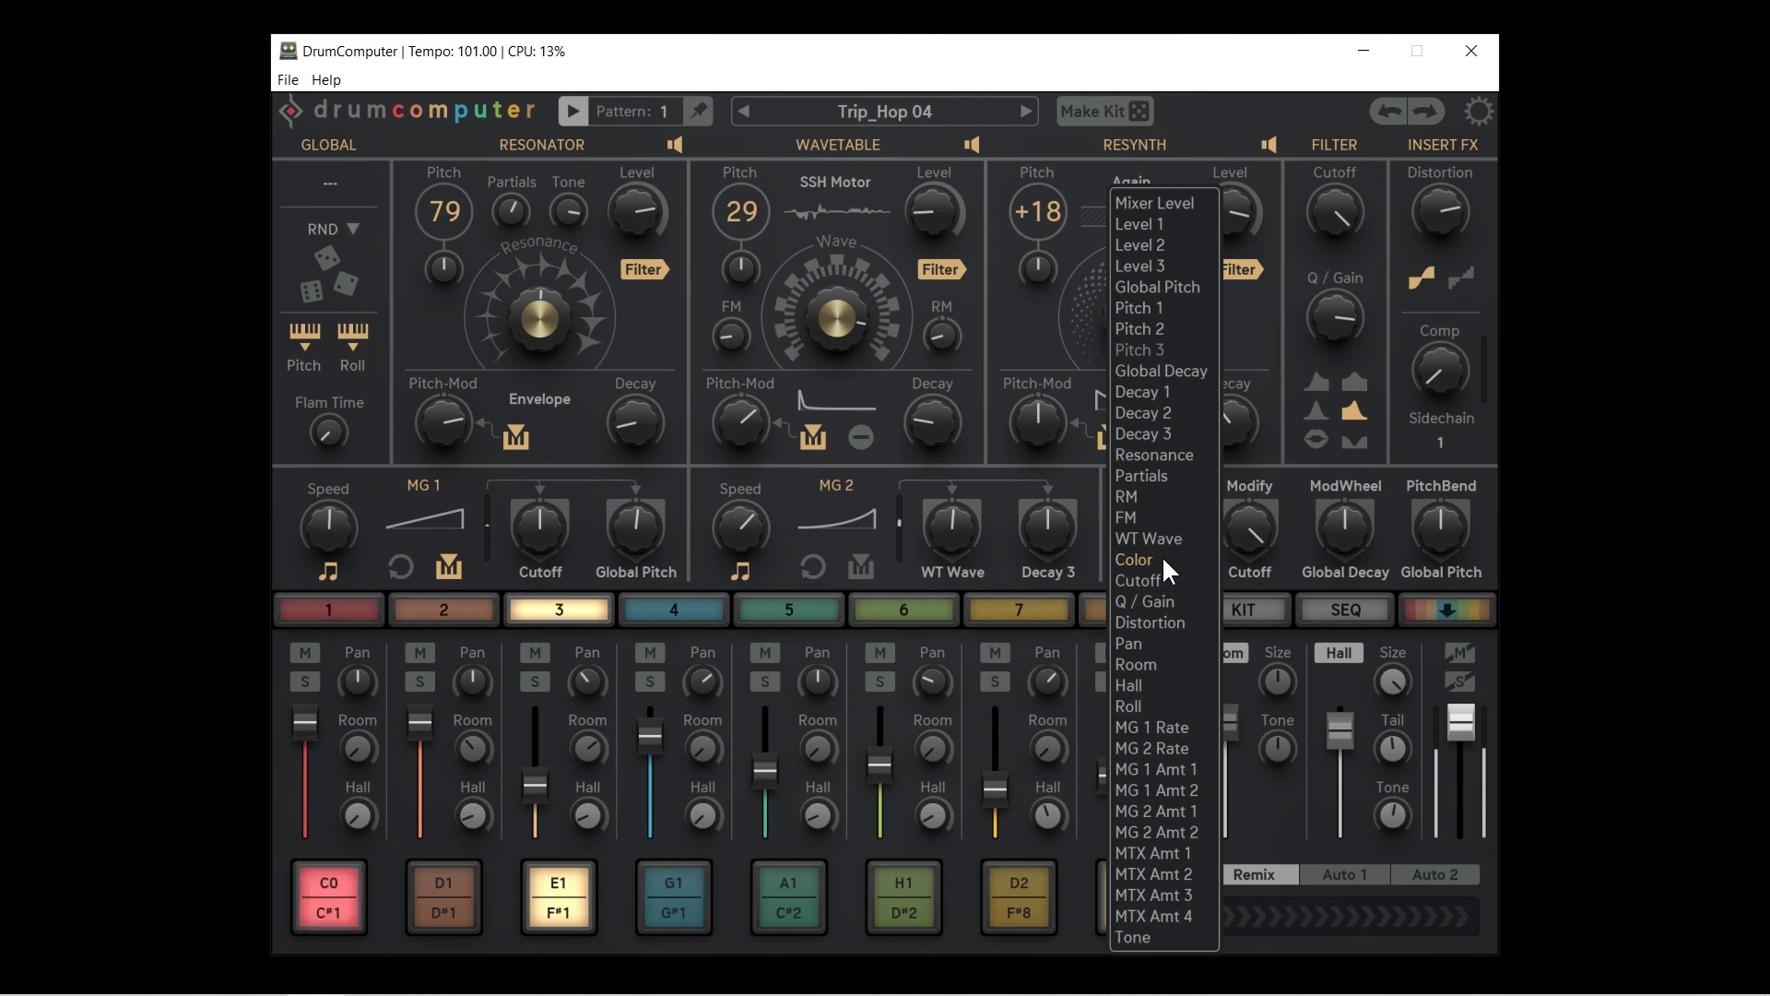
left_click(1159, 414)
left_click(1156, 567)
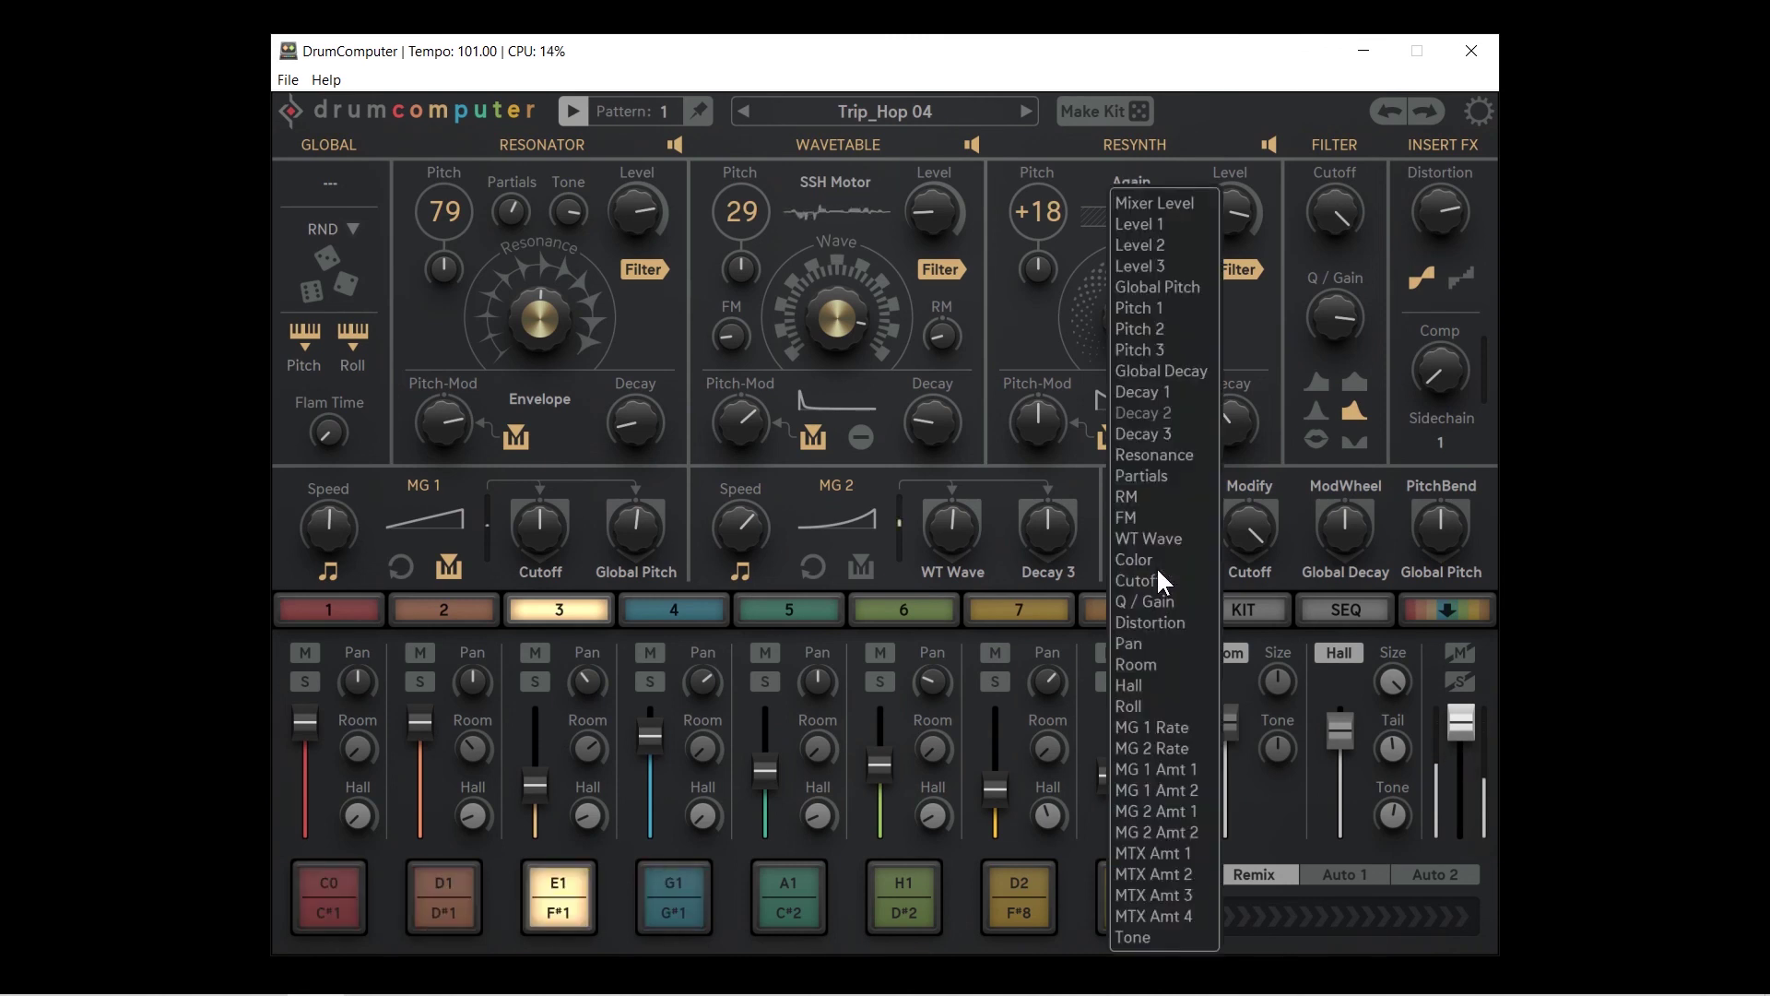
left_click(1158, 431)
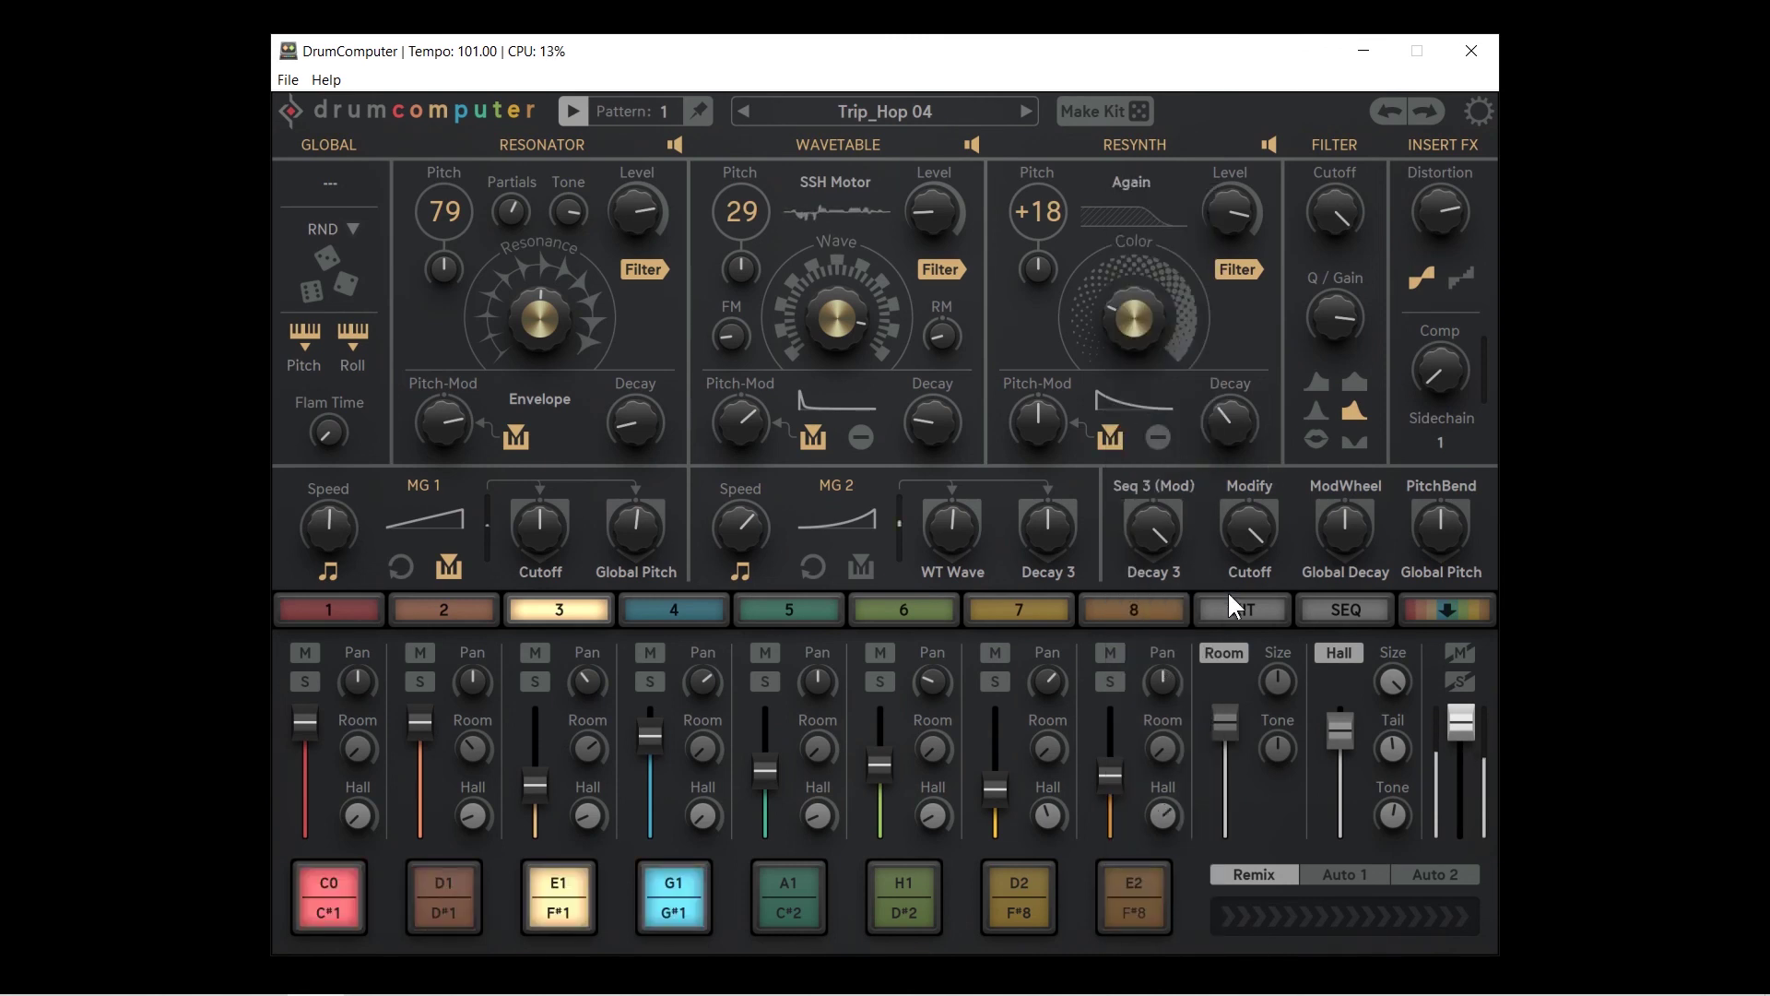
Randomize track 3's per-step Mod values in the sequencer several times and stop playback
left_click(1349, 611)
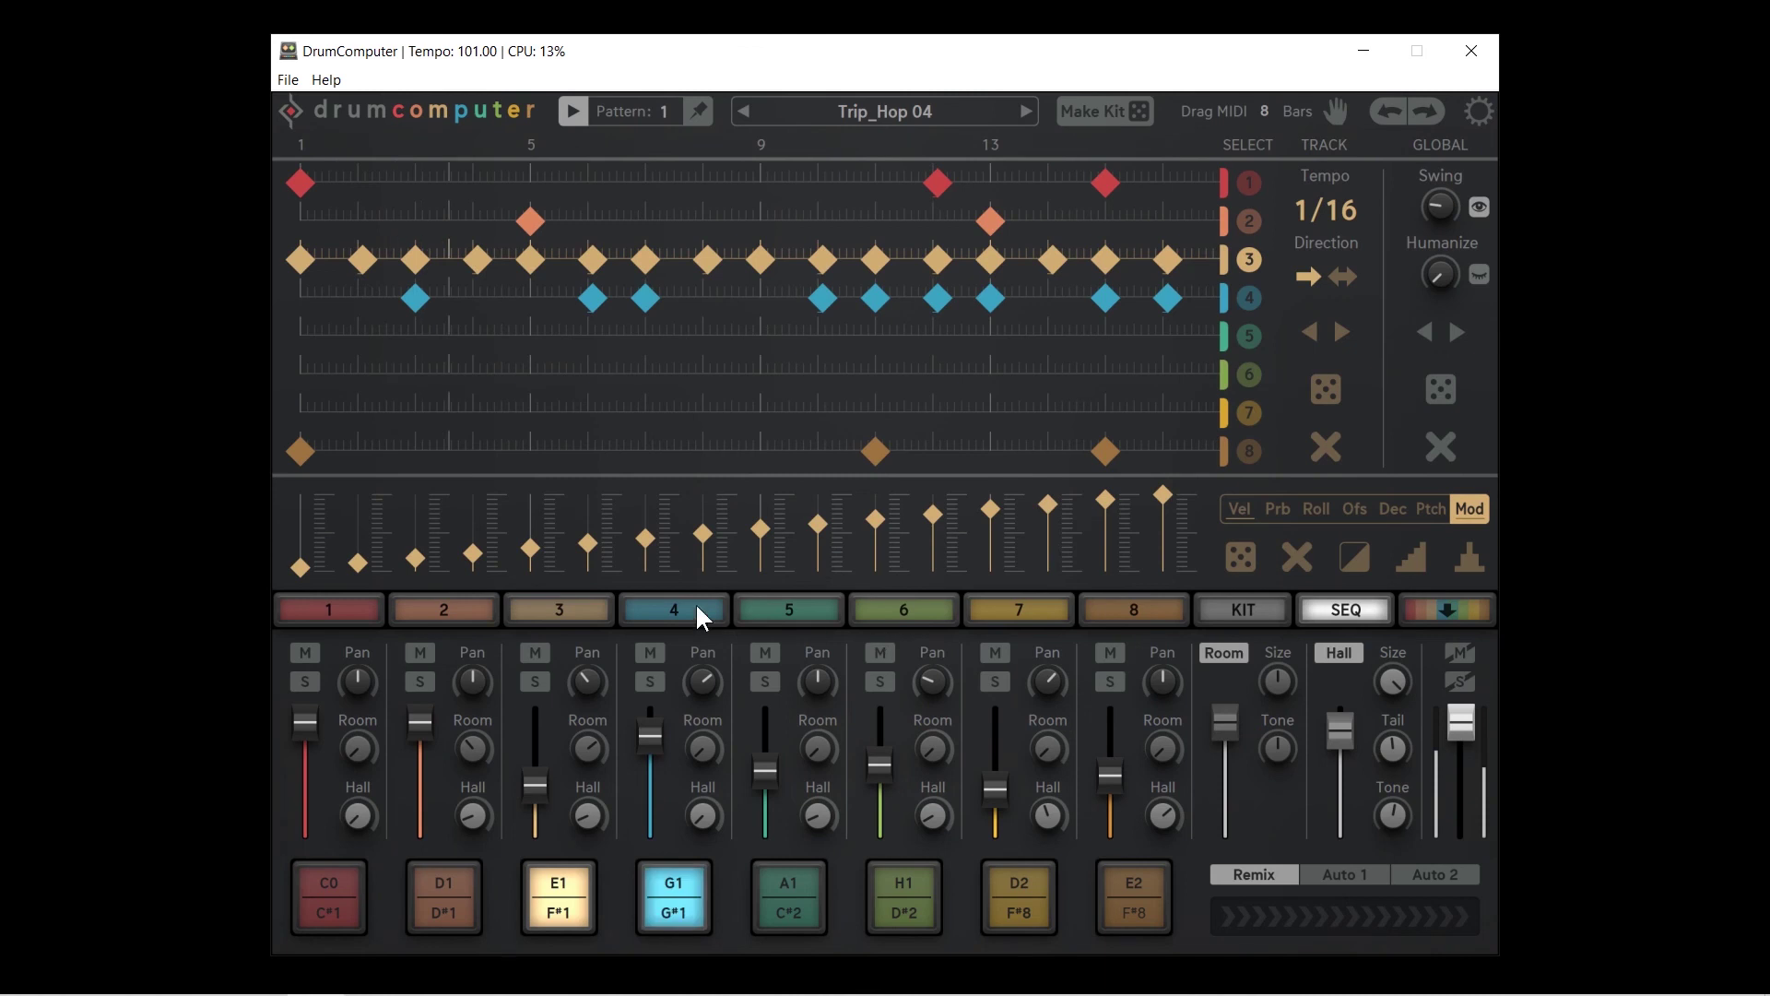
left_click(1238, 557)
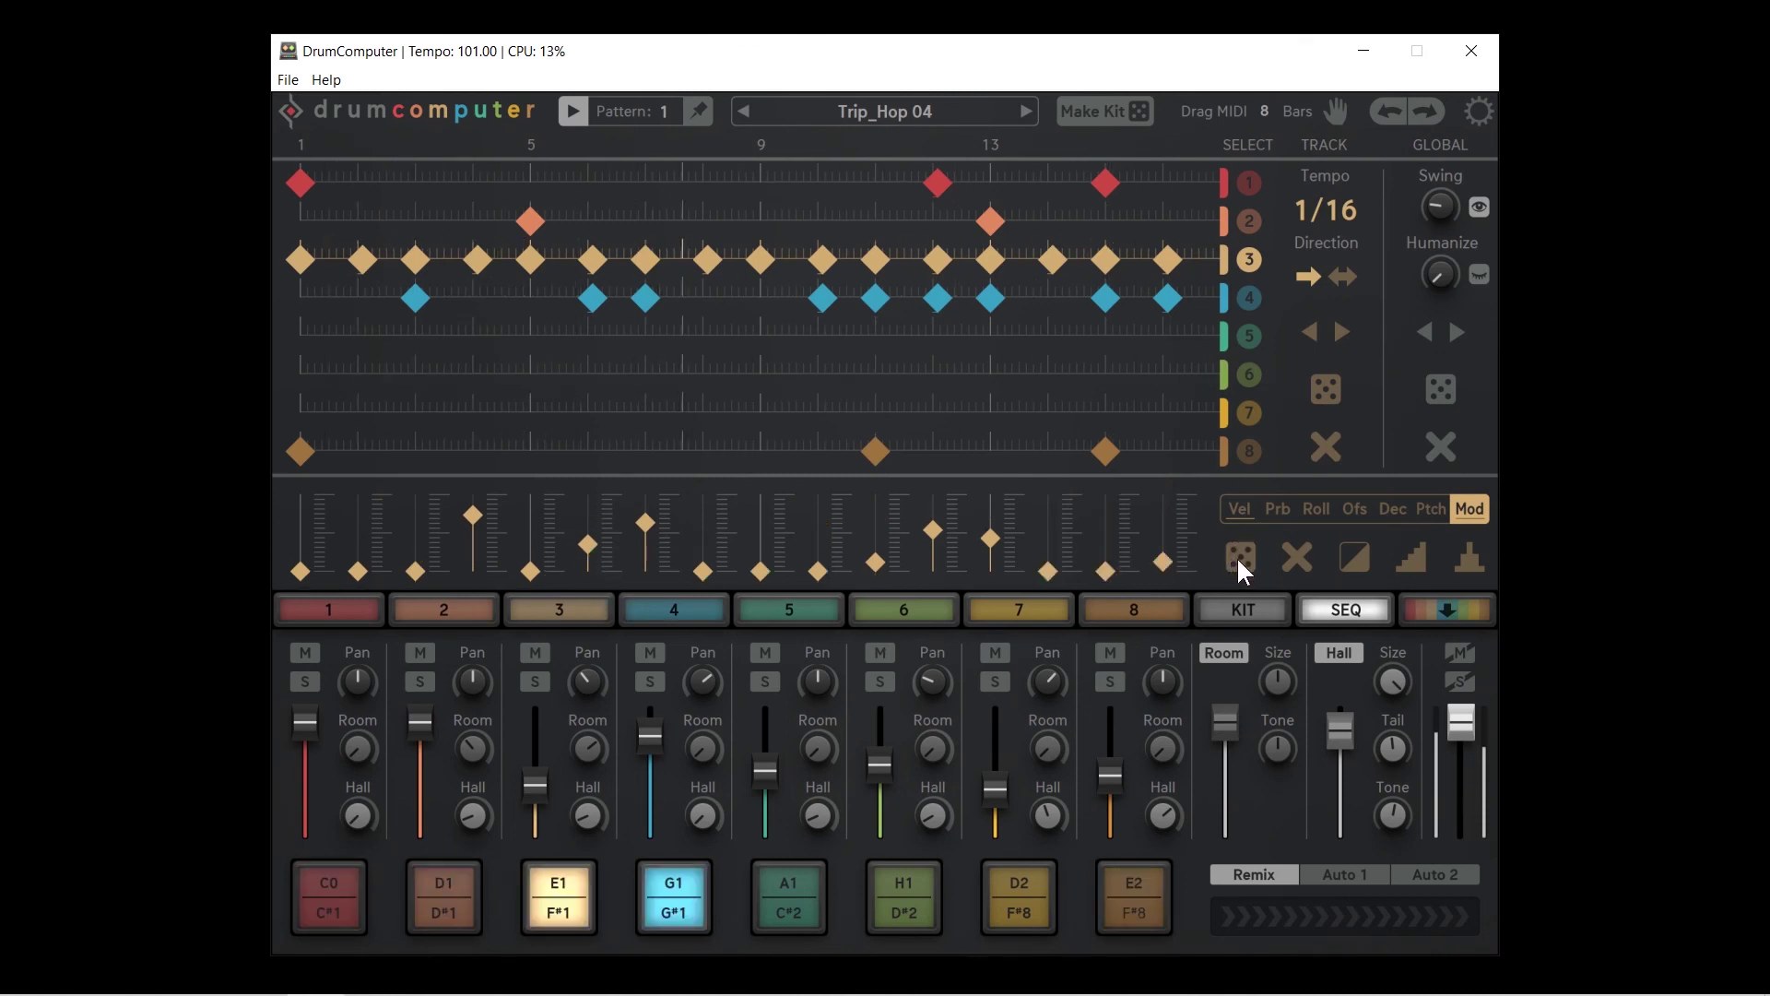
left_click(1239, 557)
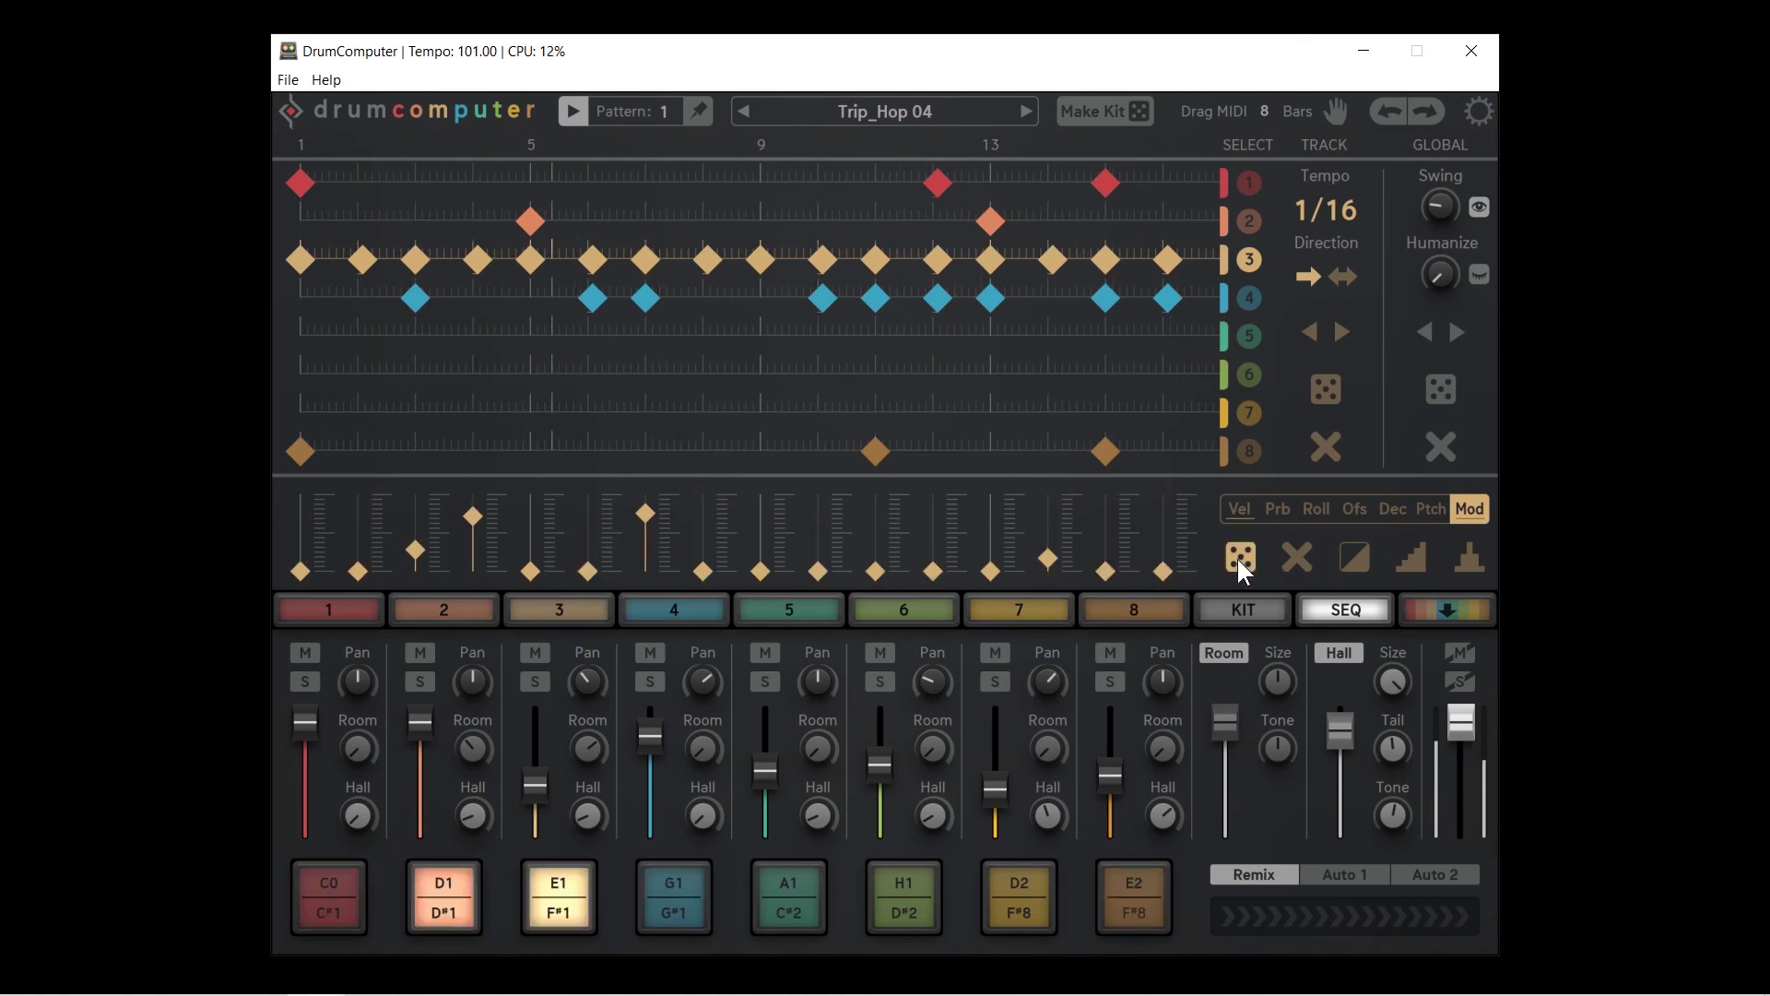
left_click(1239, 557)
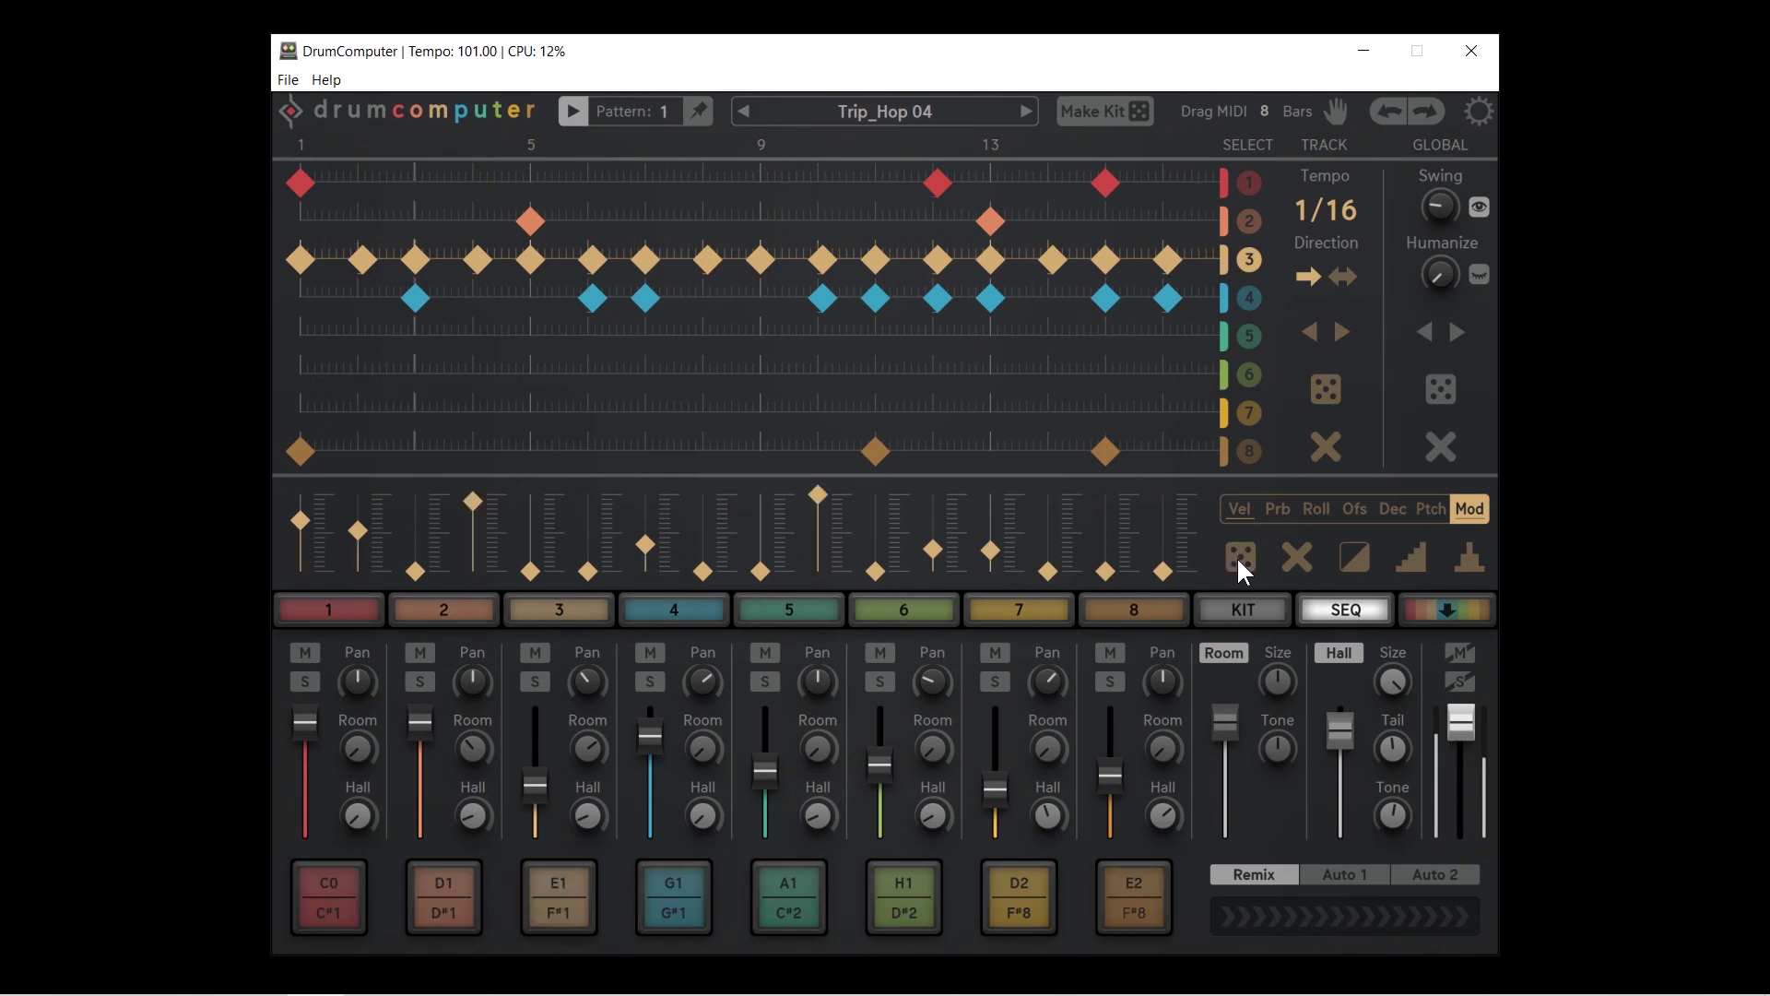
left_click(1238, 557)
left_click(1238, 557)
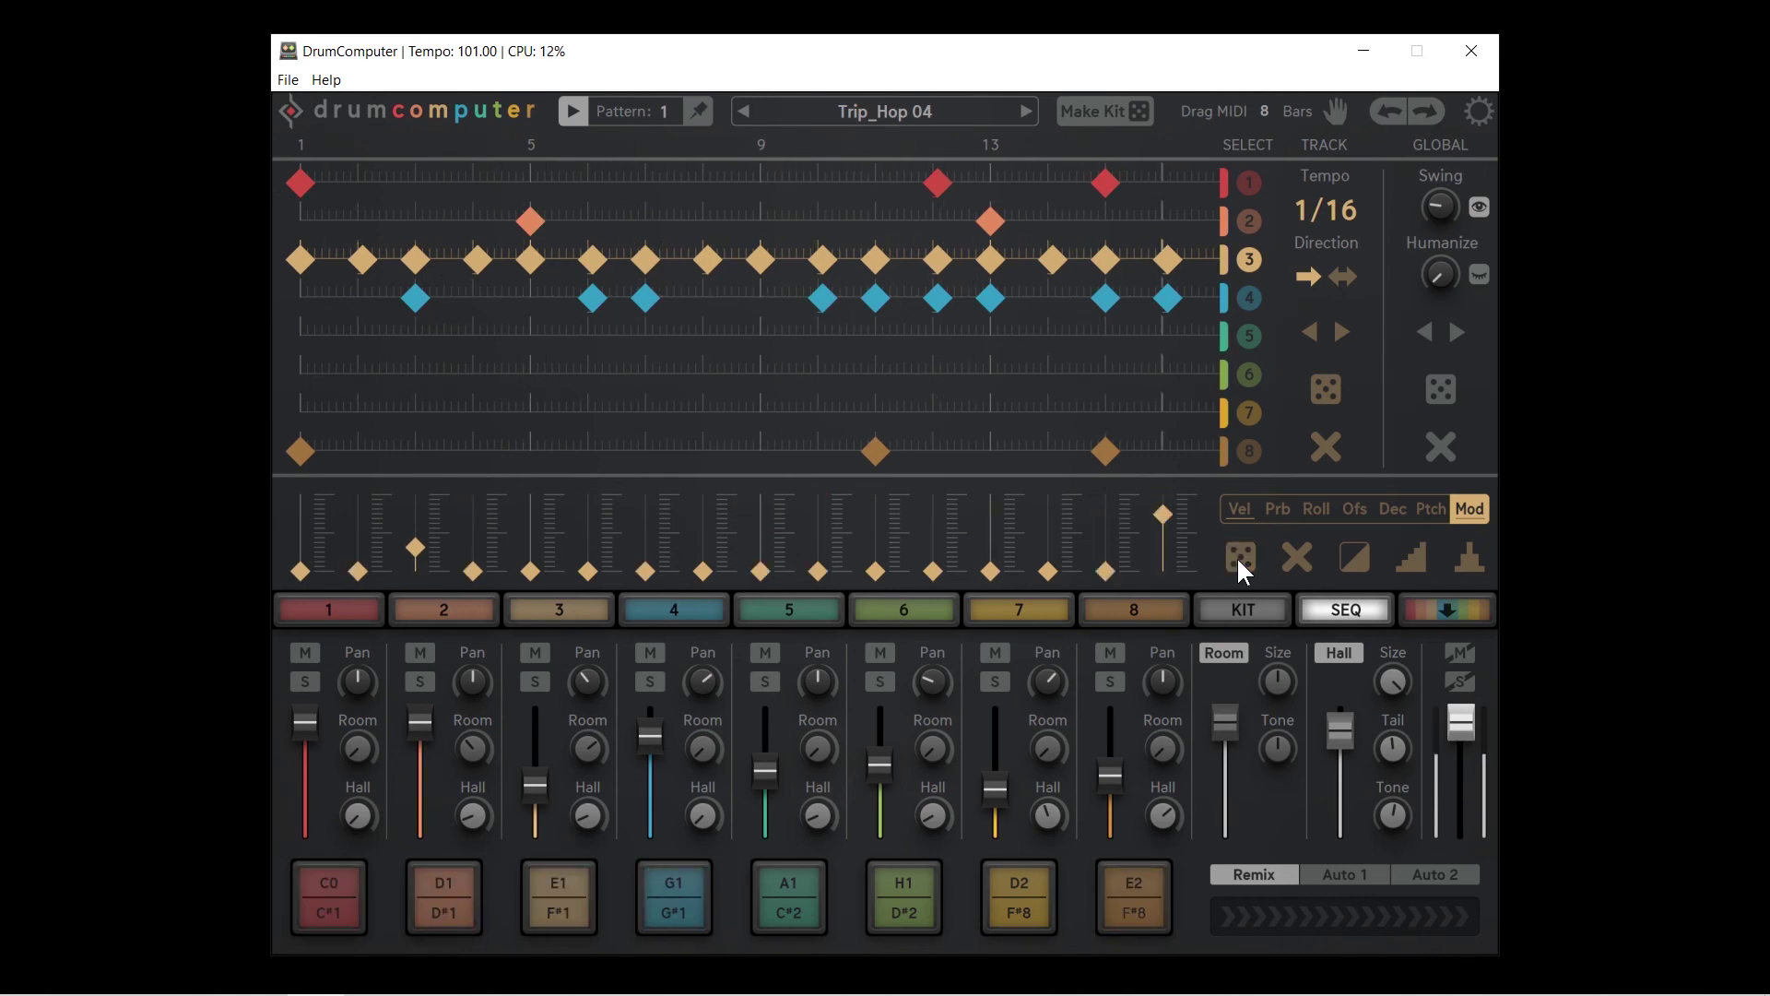
left_click(573, 111)
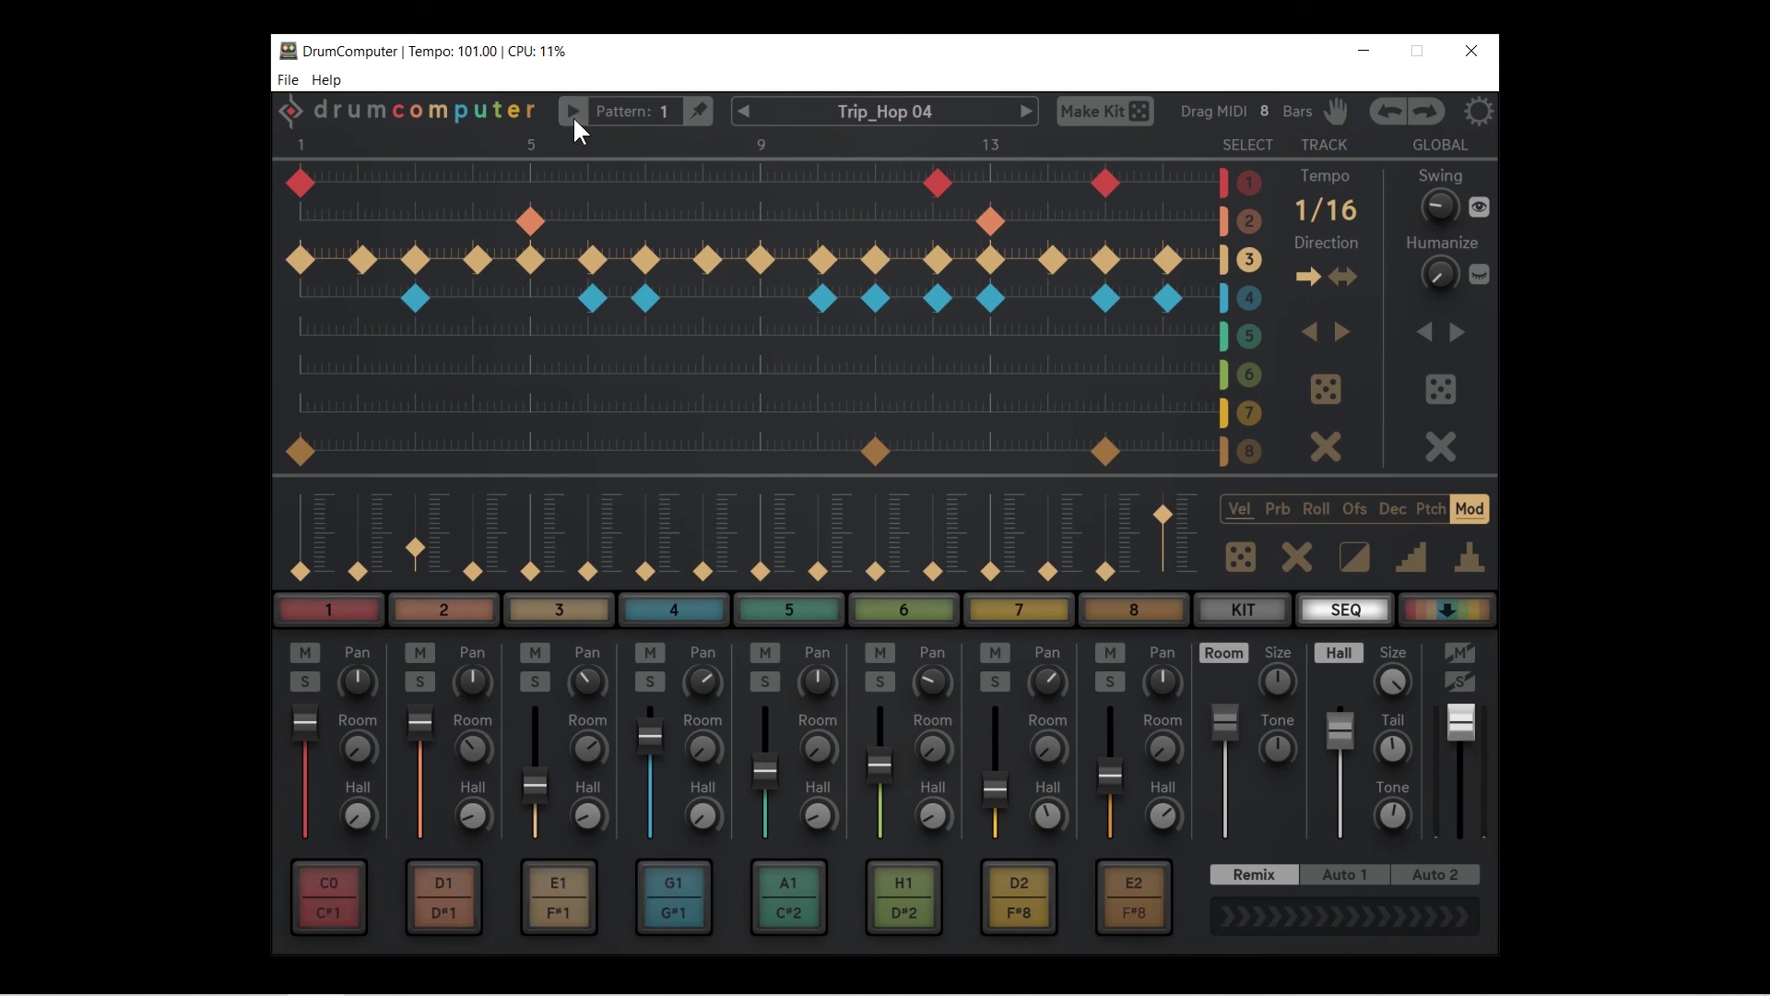